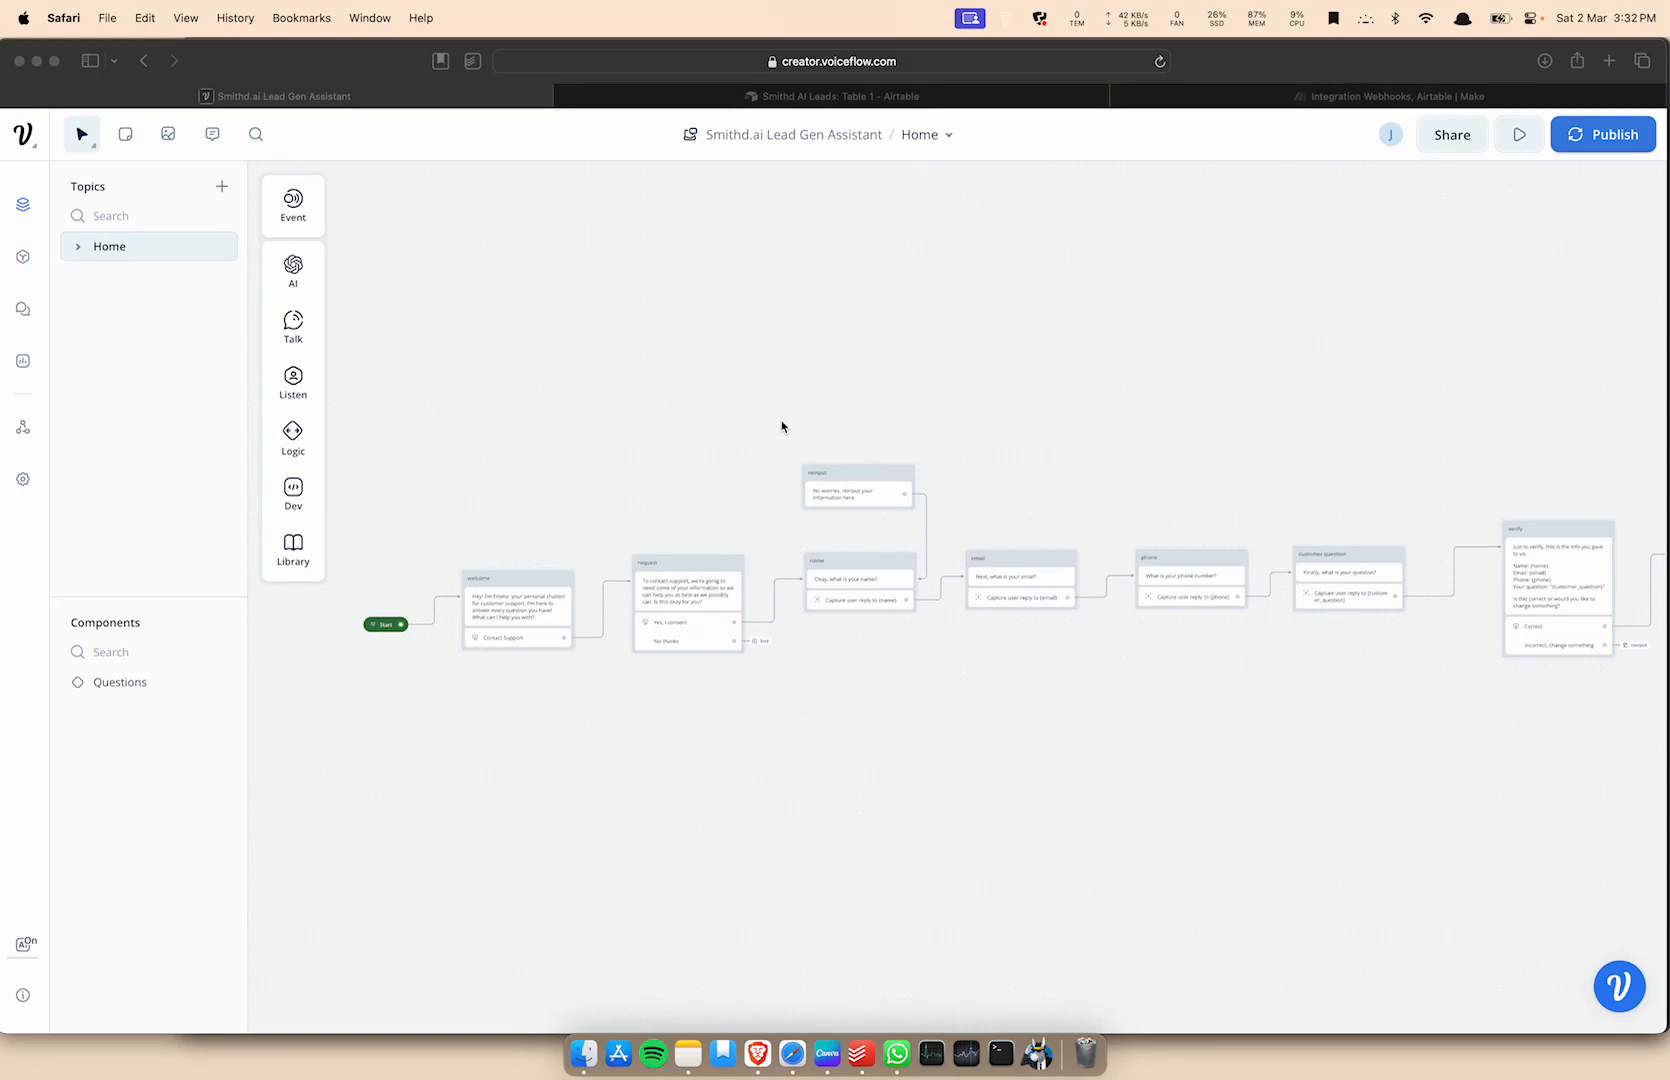
Review the chatbot flow from the welcome block through the request, name, email and phone blocks.
{"action": "scroll", "coordinate": [457, 356], "scroll_direction": "left", "scroll_amount": 6}
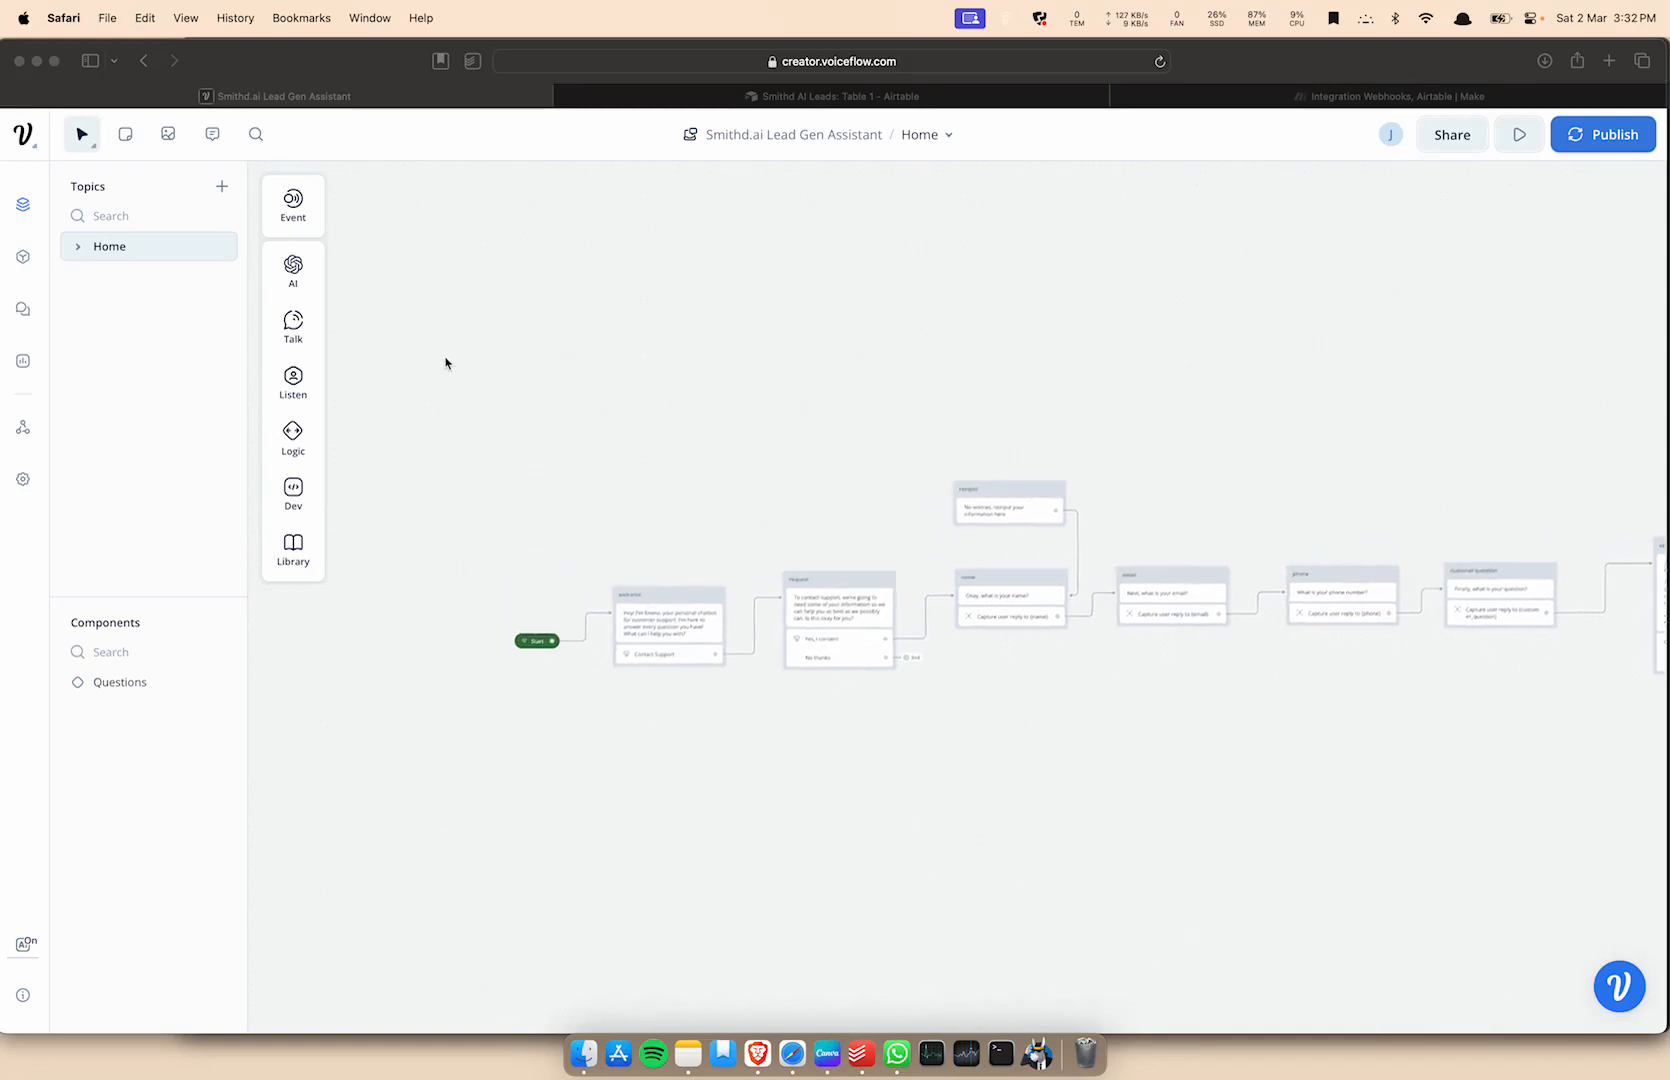
{"action": "left_click", "coordinate": [729, 407]}
{"action": "scroll", "coordinate": [830, 556], "scroll_direction": "up", "scroll_amount": 10}
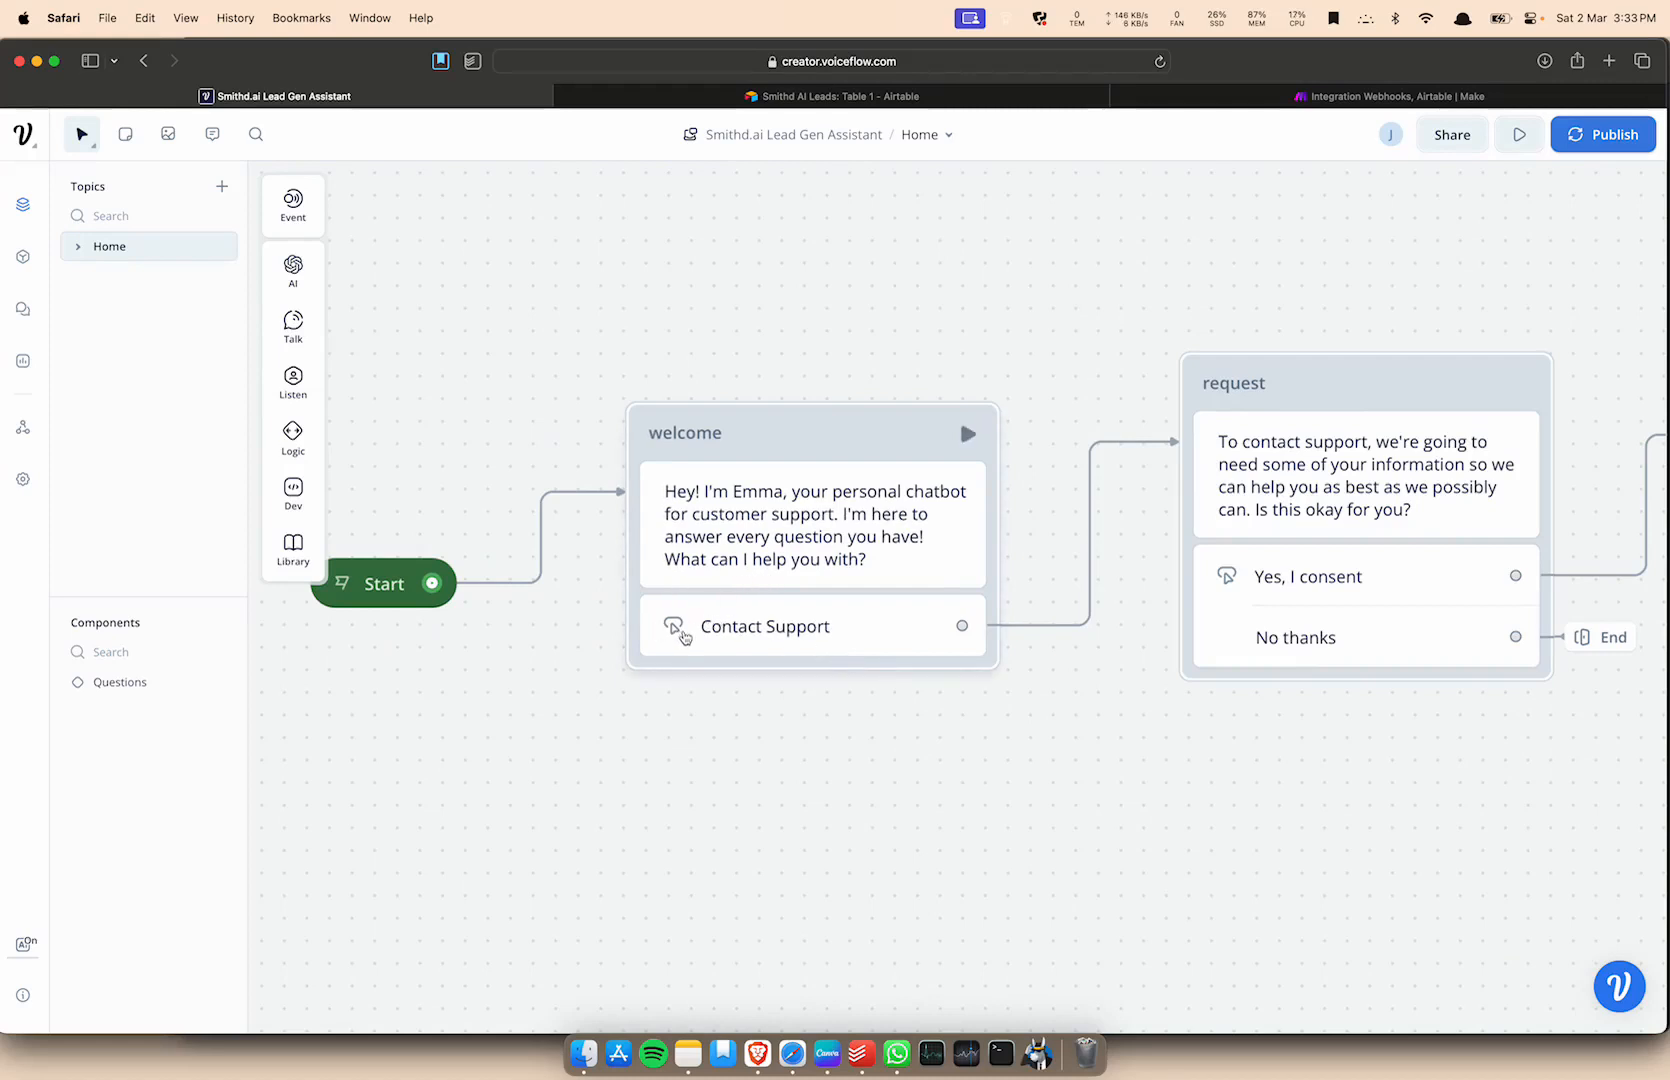
{"action": "scroll", "coordinate": [821, 645], "scroll_direction": "right", "scroll_amount": 3}
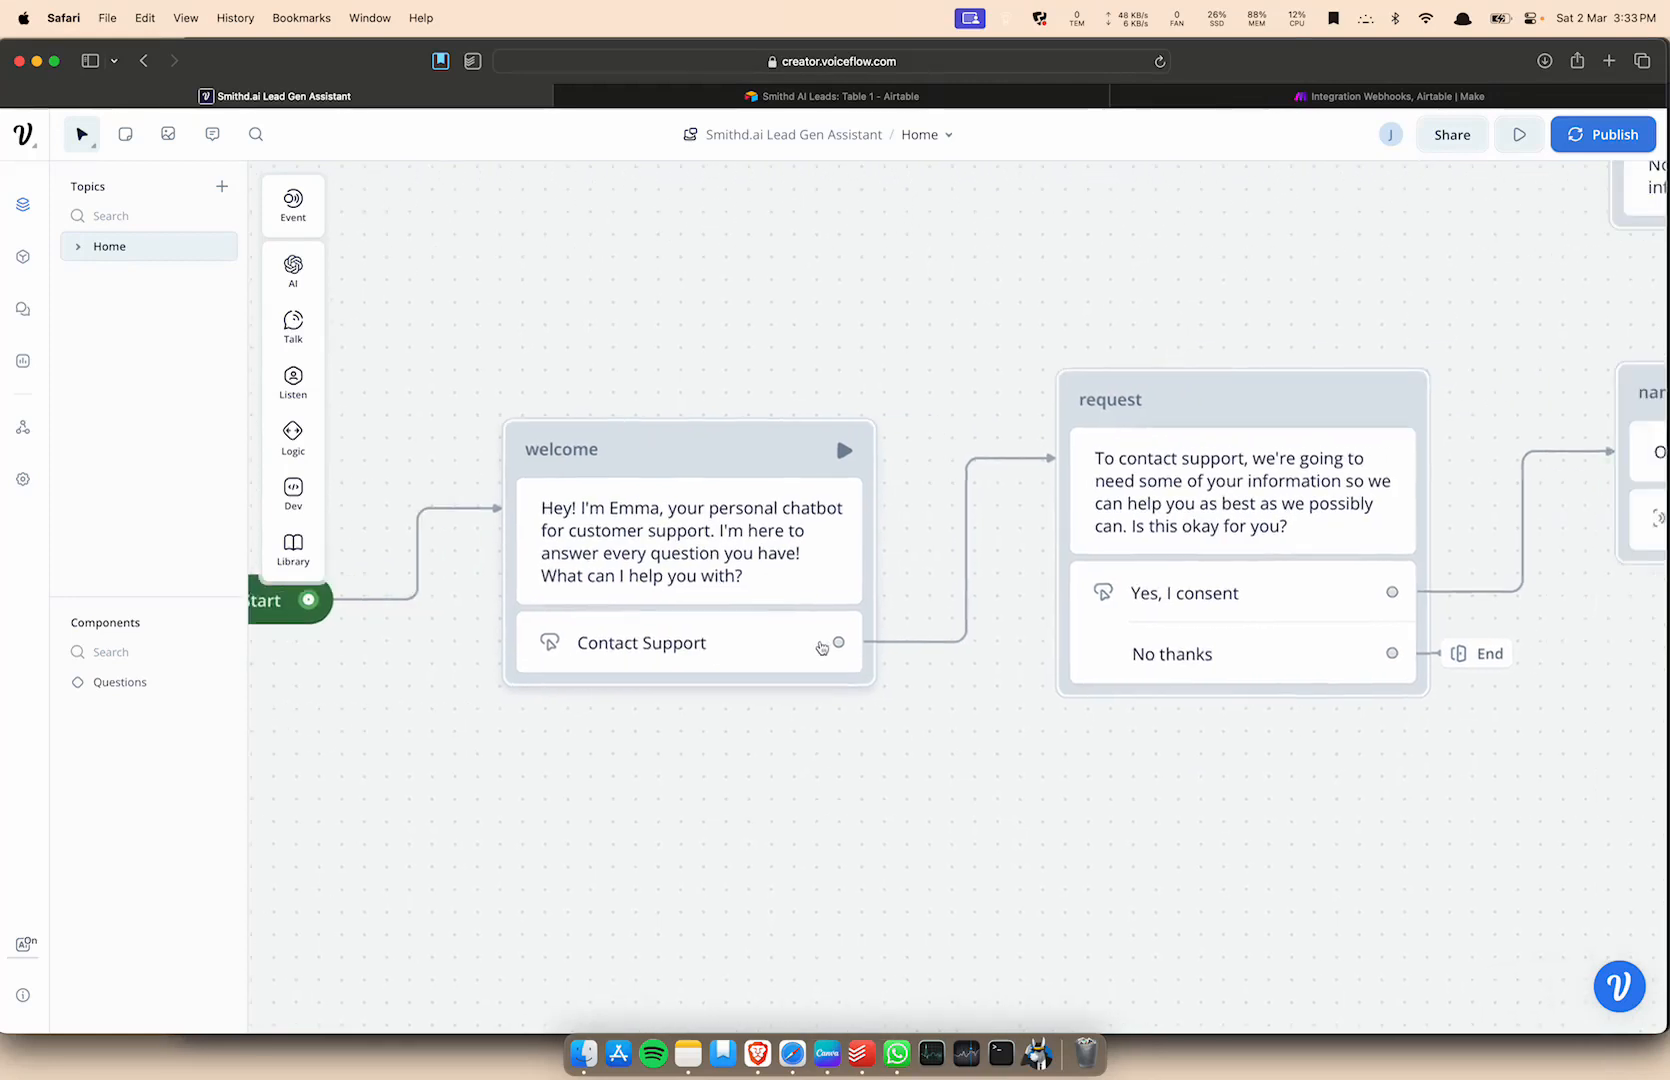
{"action": "scroll", "coordinate": [822, 647], "scroll_direction": "right", "scroll_amount": 5}
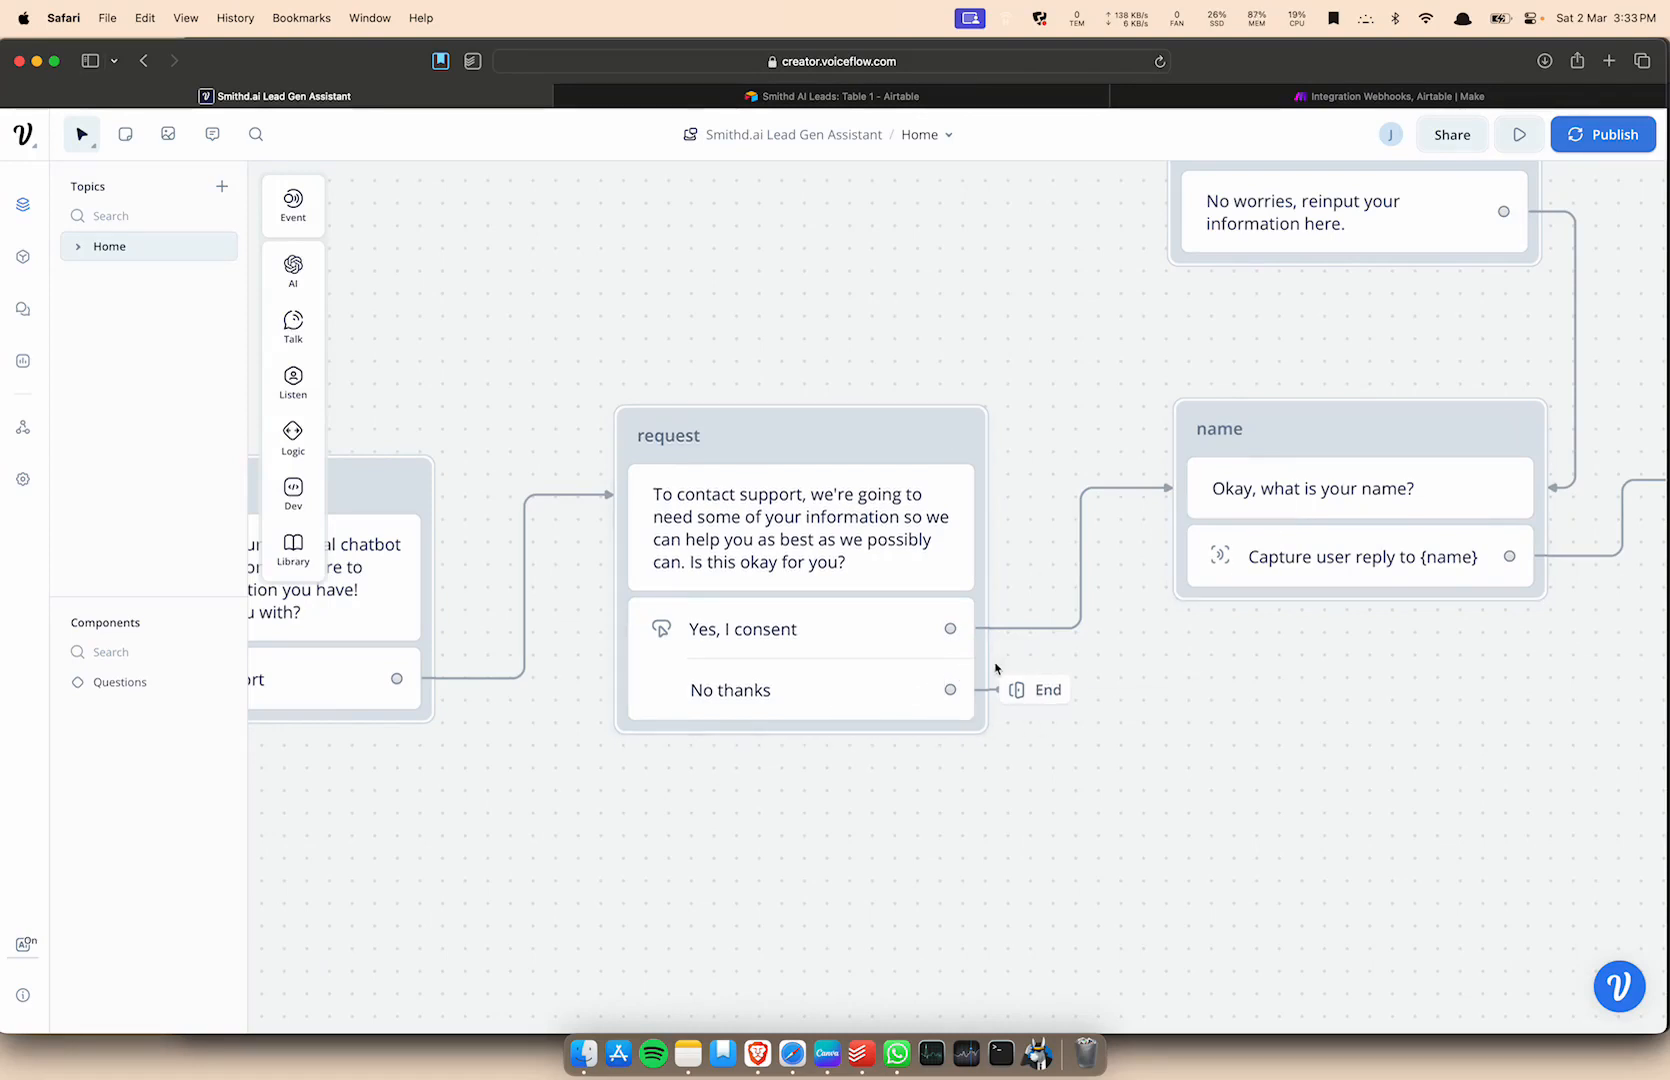
{"action": "scroll", "coordinate": [1197, 694], "scroll_direction": "right", "scroll_amount": 5}
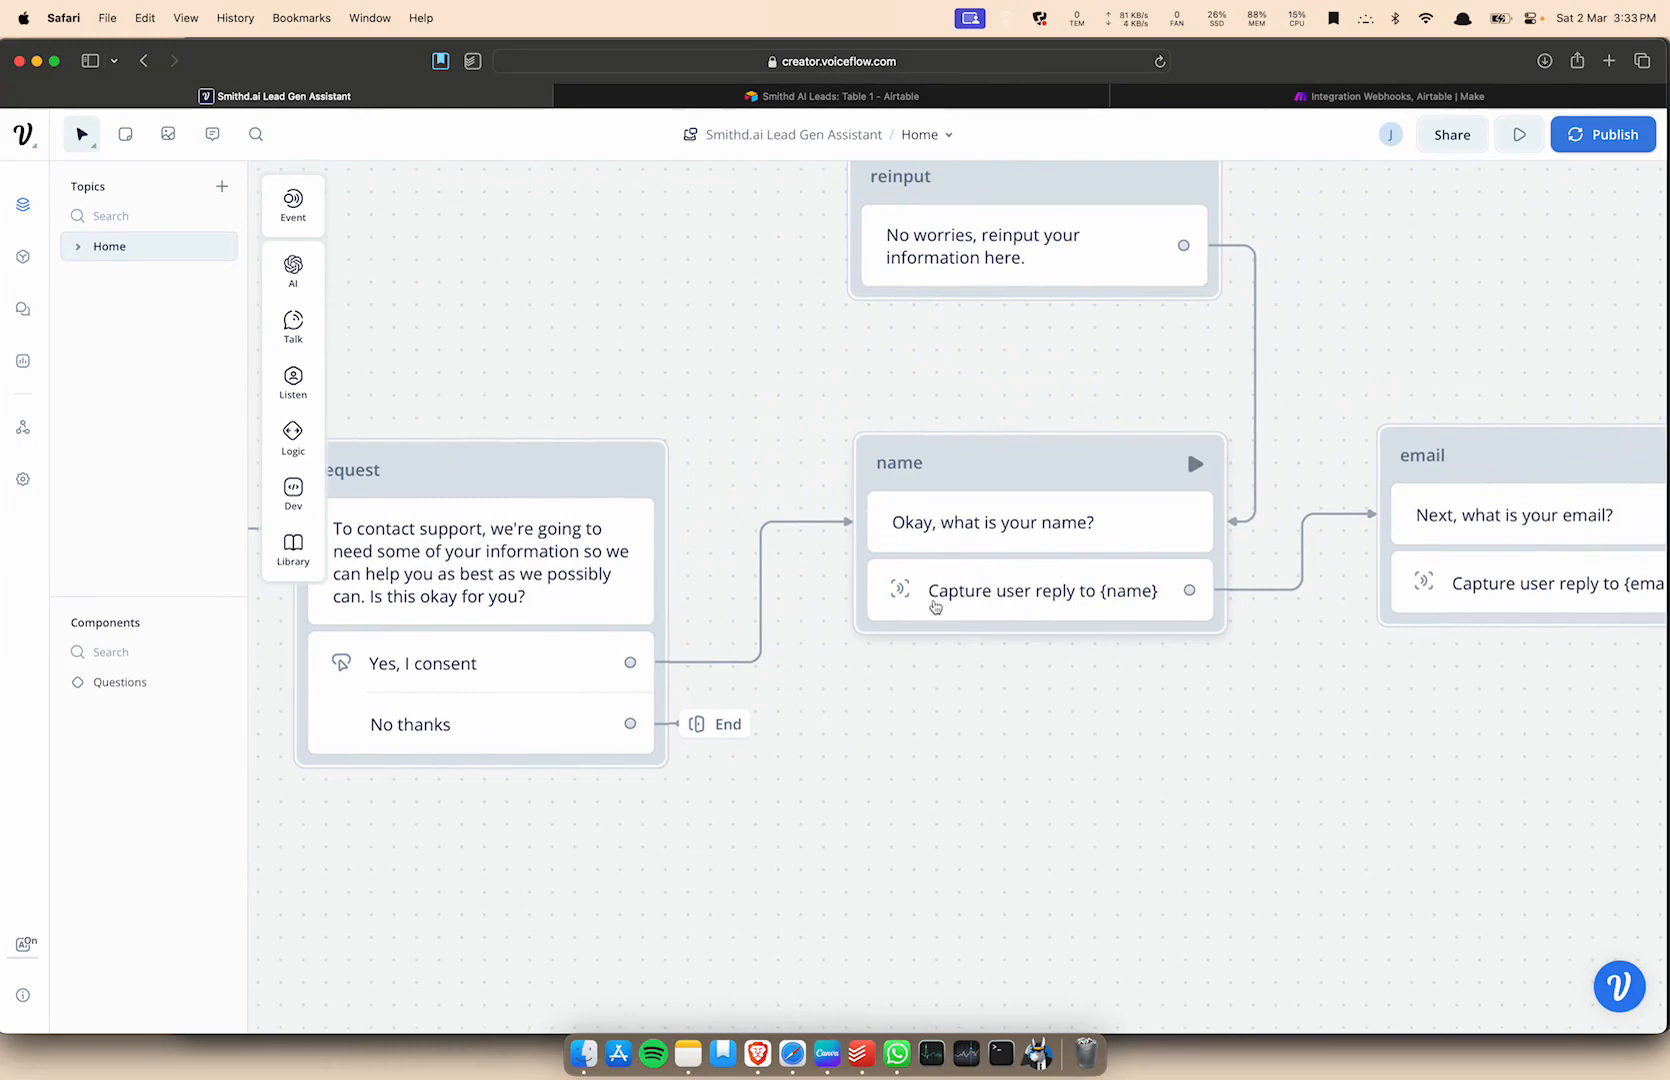
{"action": "scroll", "coordinate": [984, 552], "scroll_direction": "right", "scroll_amount": 6}
{"action": "scroll", "coordinate": [984, 552], "scroll_direction": "right", "scroll_amount": 3}
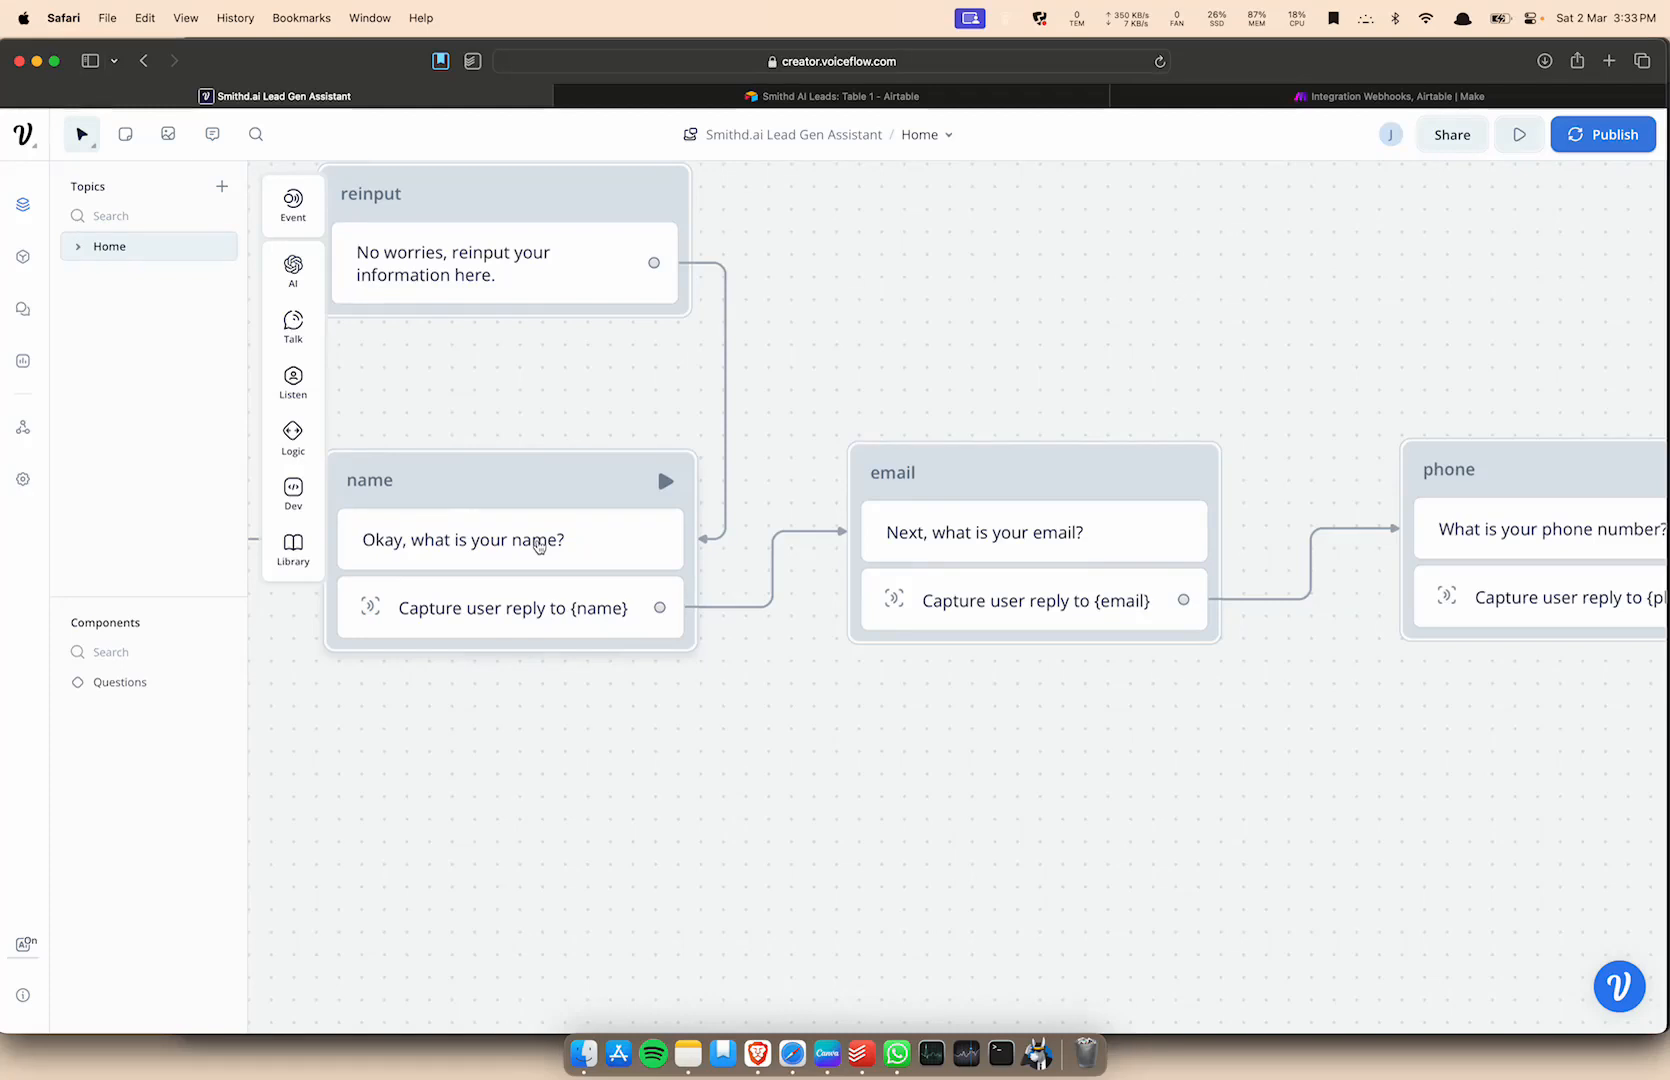
{"action": "scroll", "coordinate": [1150, 496], "scroll_direction": "right", "scroll_amount": 3}
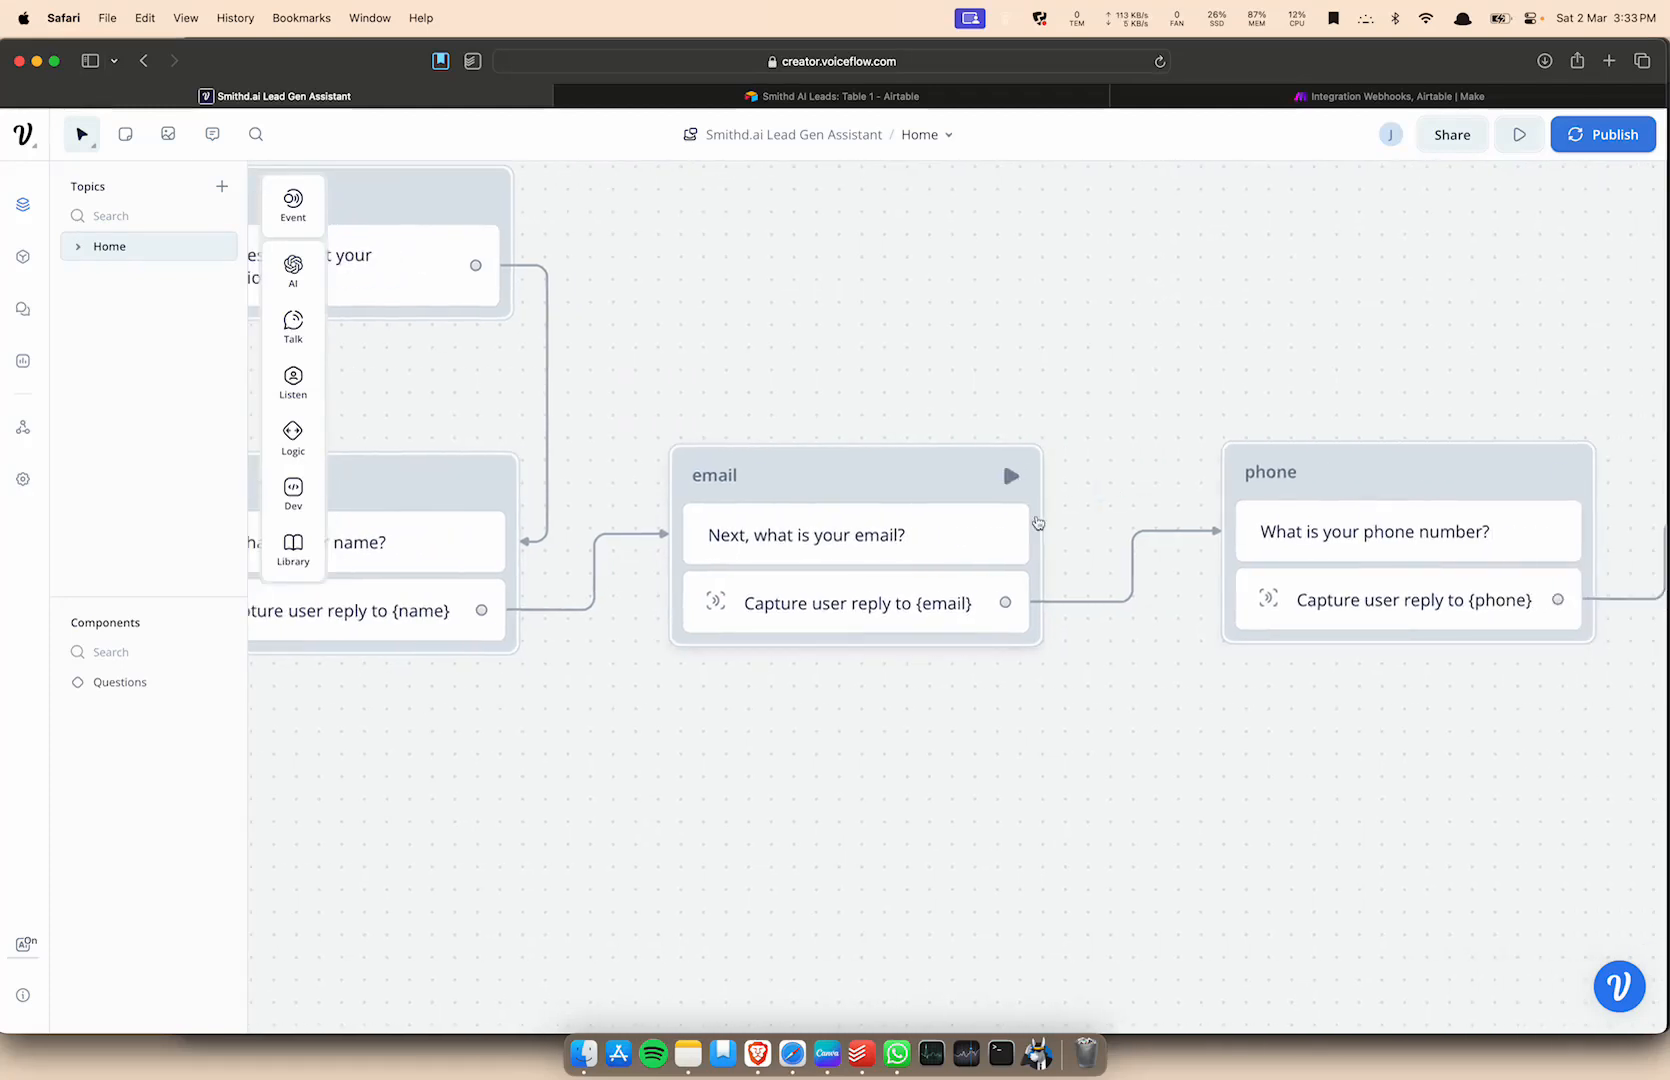
{"action": "scroll", "coordinate": [1038, 522], "scroll_direction": "left", "scroll_amount": 8}
{"action": "mouse_move", "coordinate": [293, 380]}
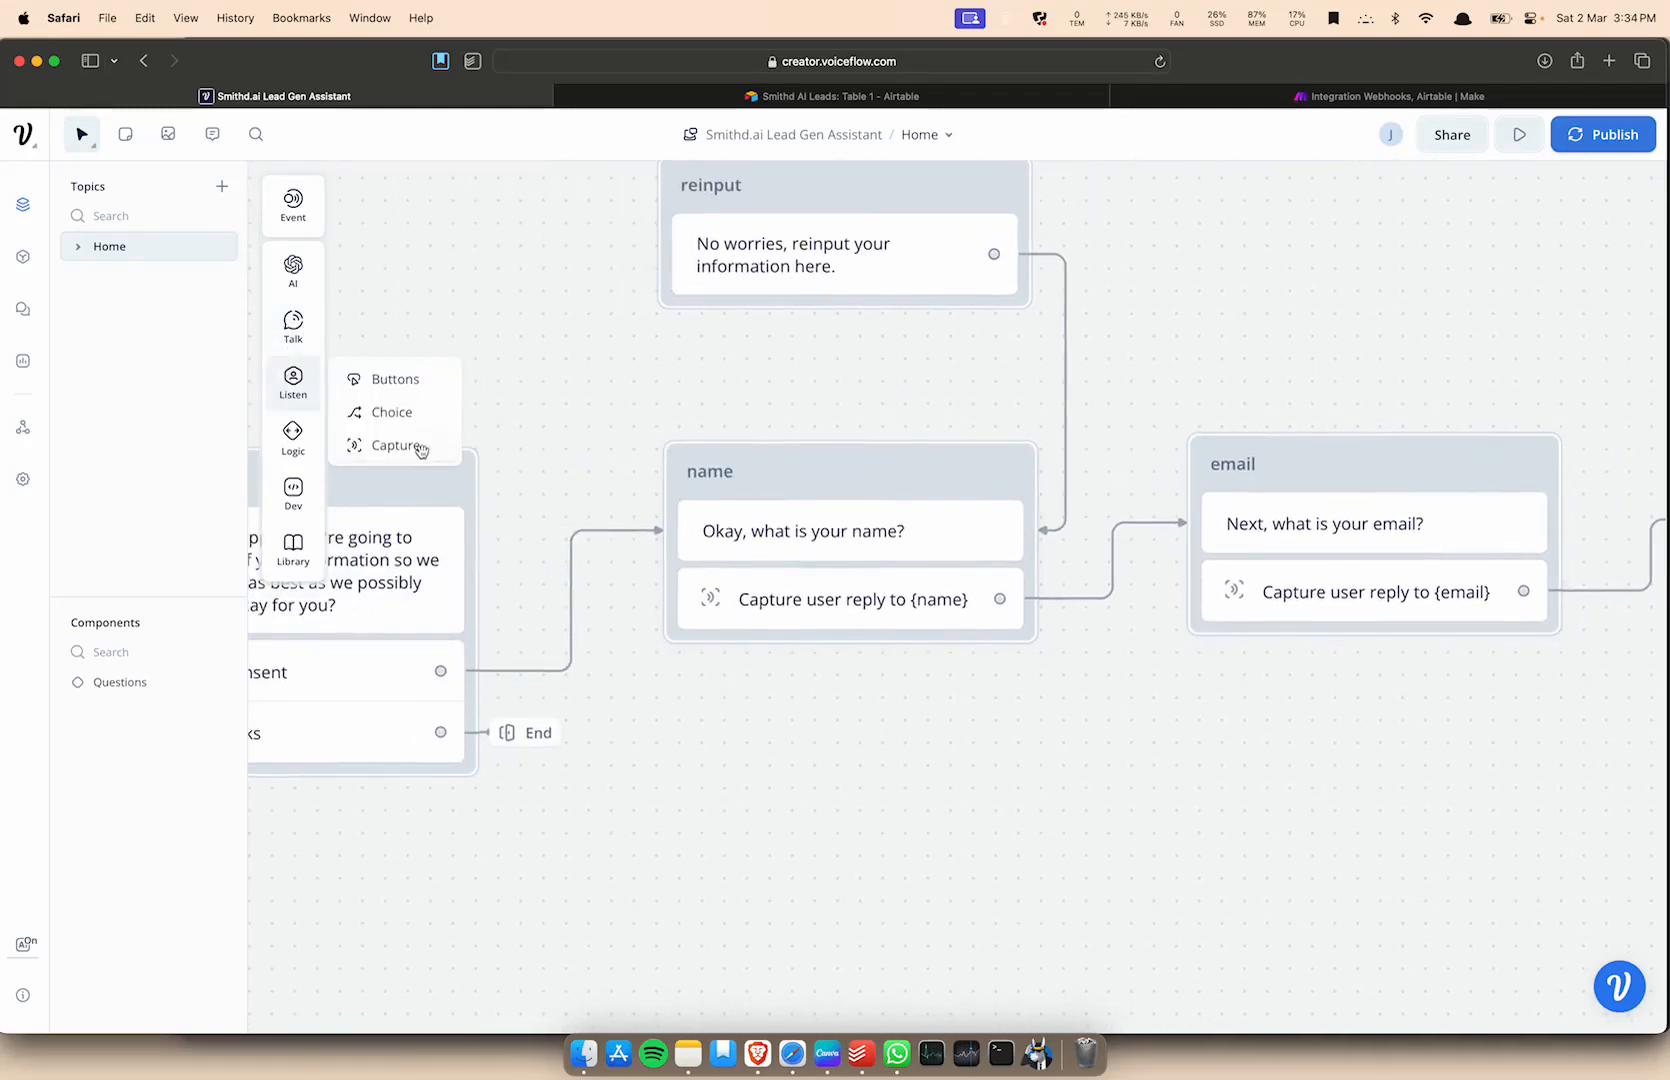
{"action": "left_click", "coordinate": [917, 612]}
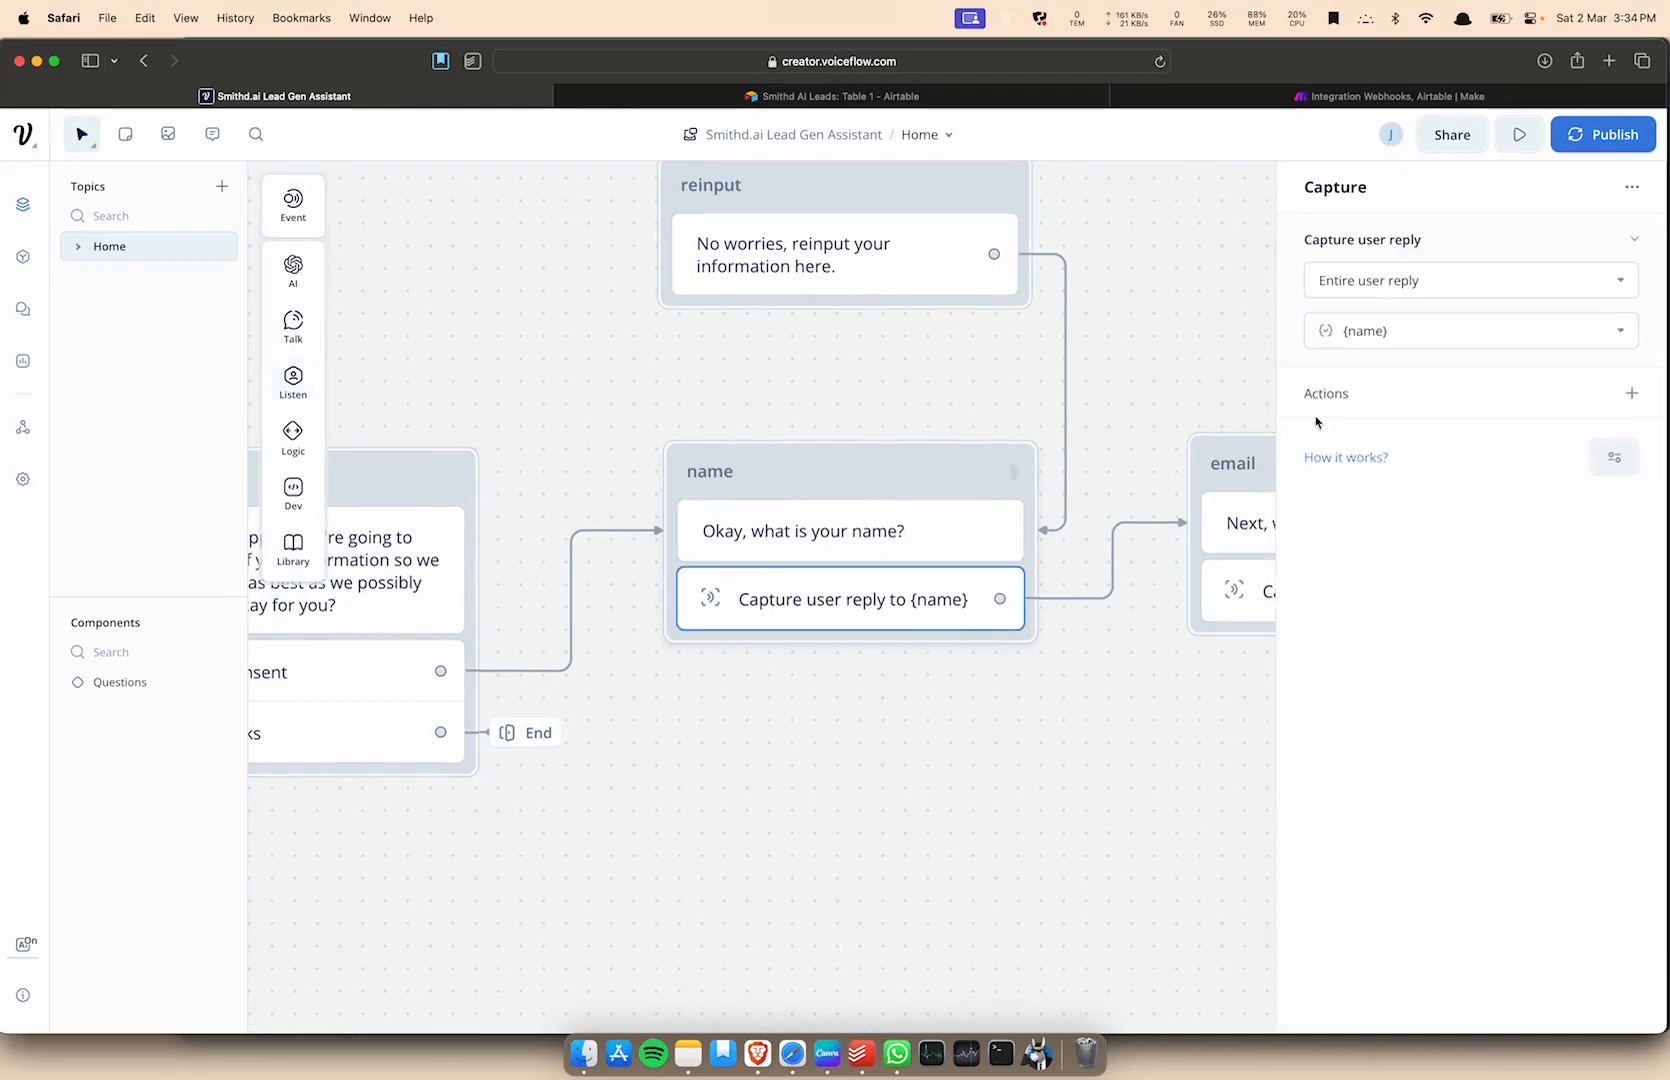
{"action": "left_click", "coordinate": [1428, 333]}
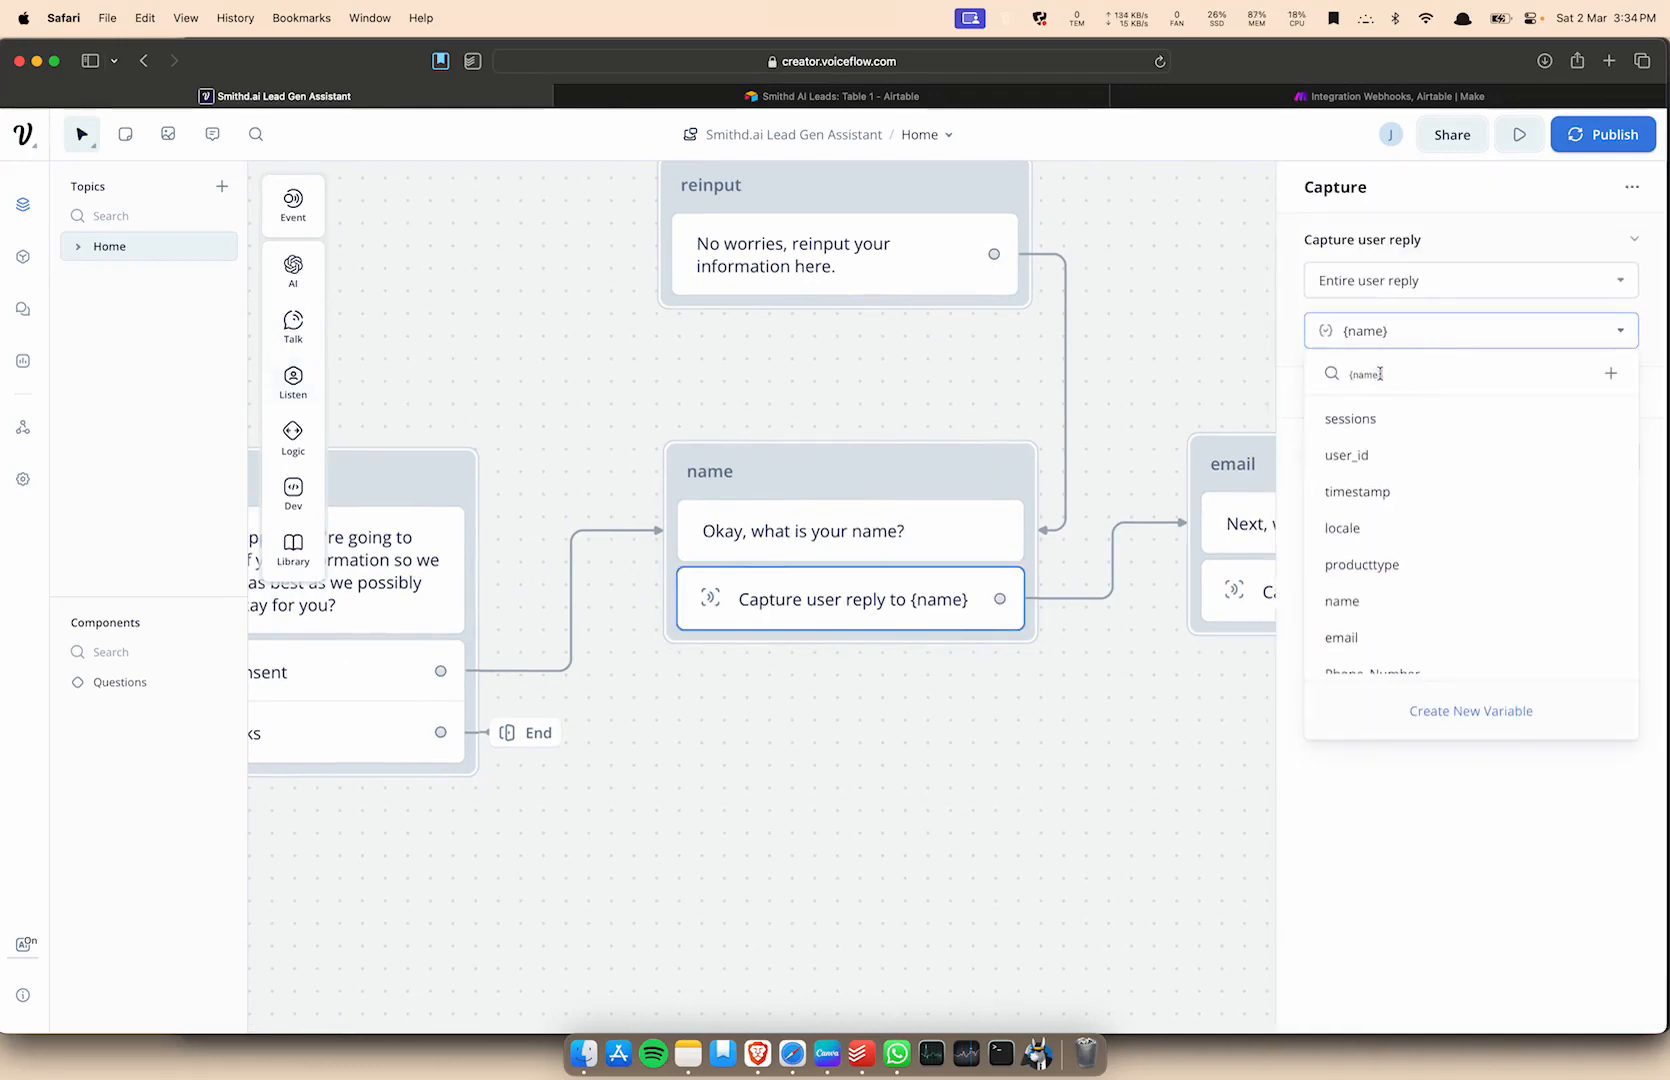
{"action": "key", "text": "t"}
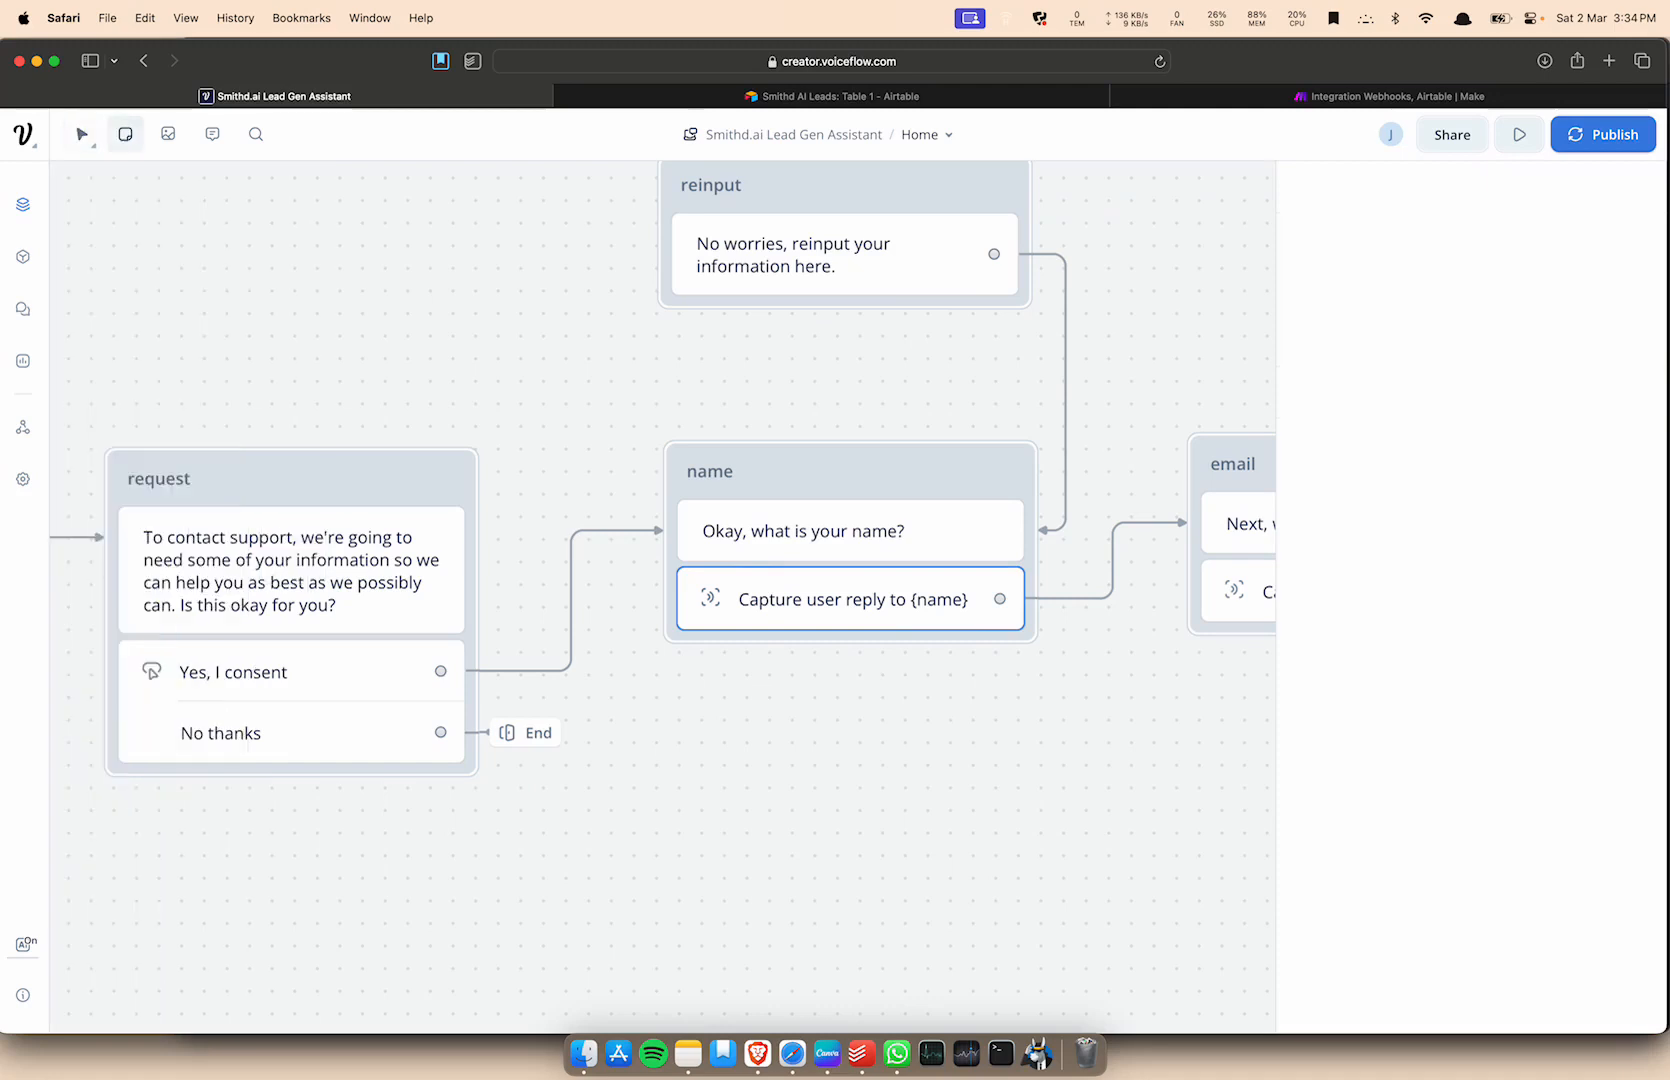
Set the name block's Capture step to store the entire user reply in the {name} variable.
{"action": "left_click", "coordinate": [966, 588]}
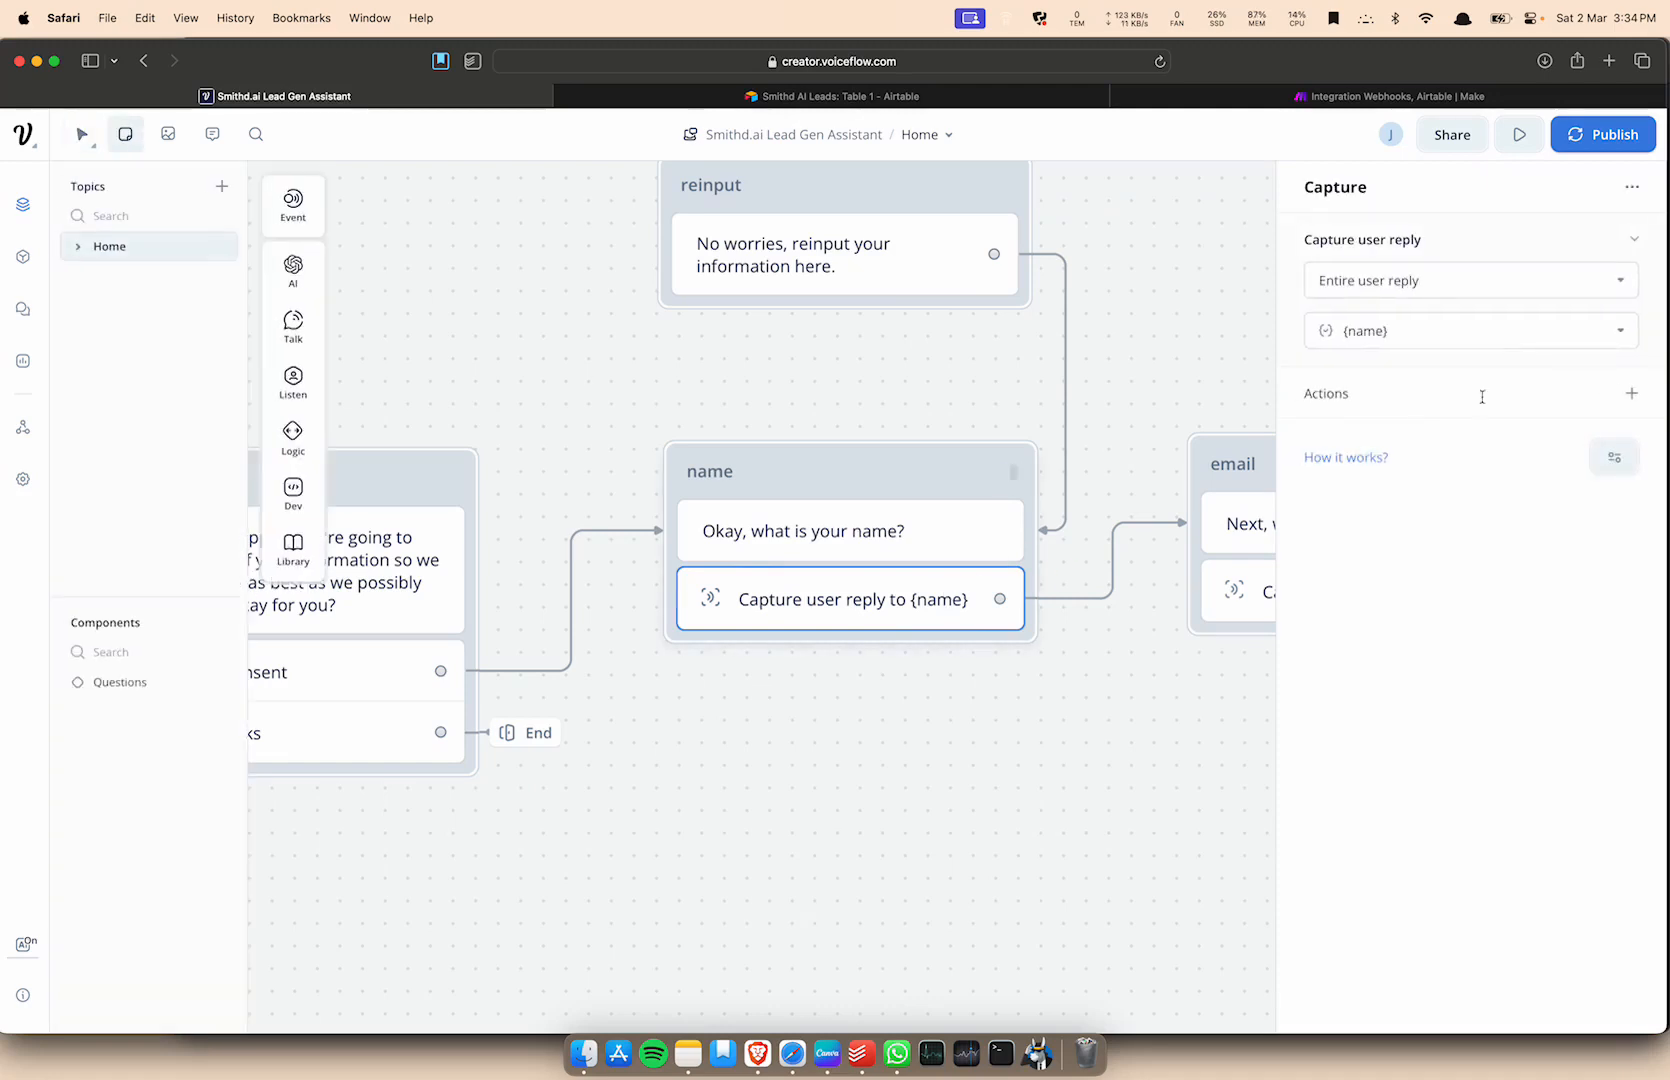
{"action": "left_click", "coordinate": [1490, 331]}
{"action": "type", "text": "name"}
{"action": "left_click", "coordinate": [1391, 417]}
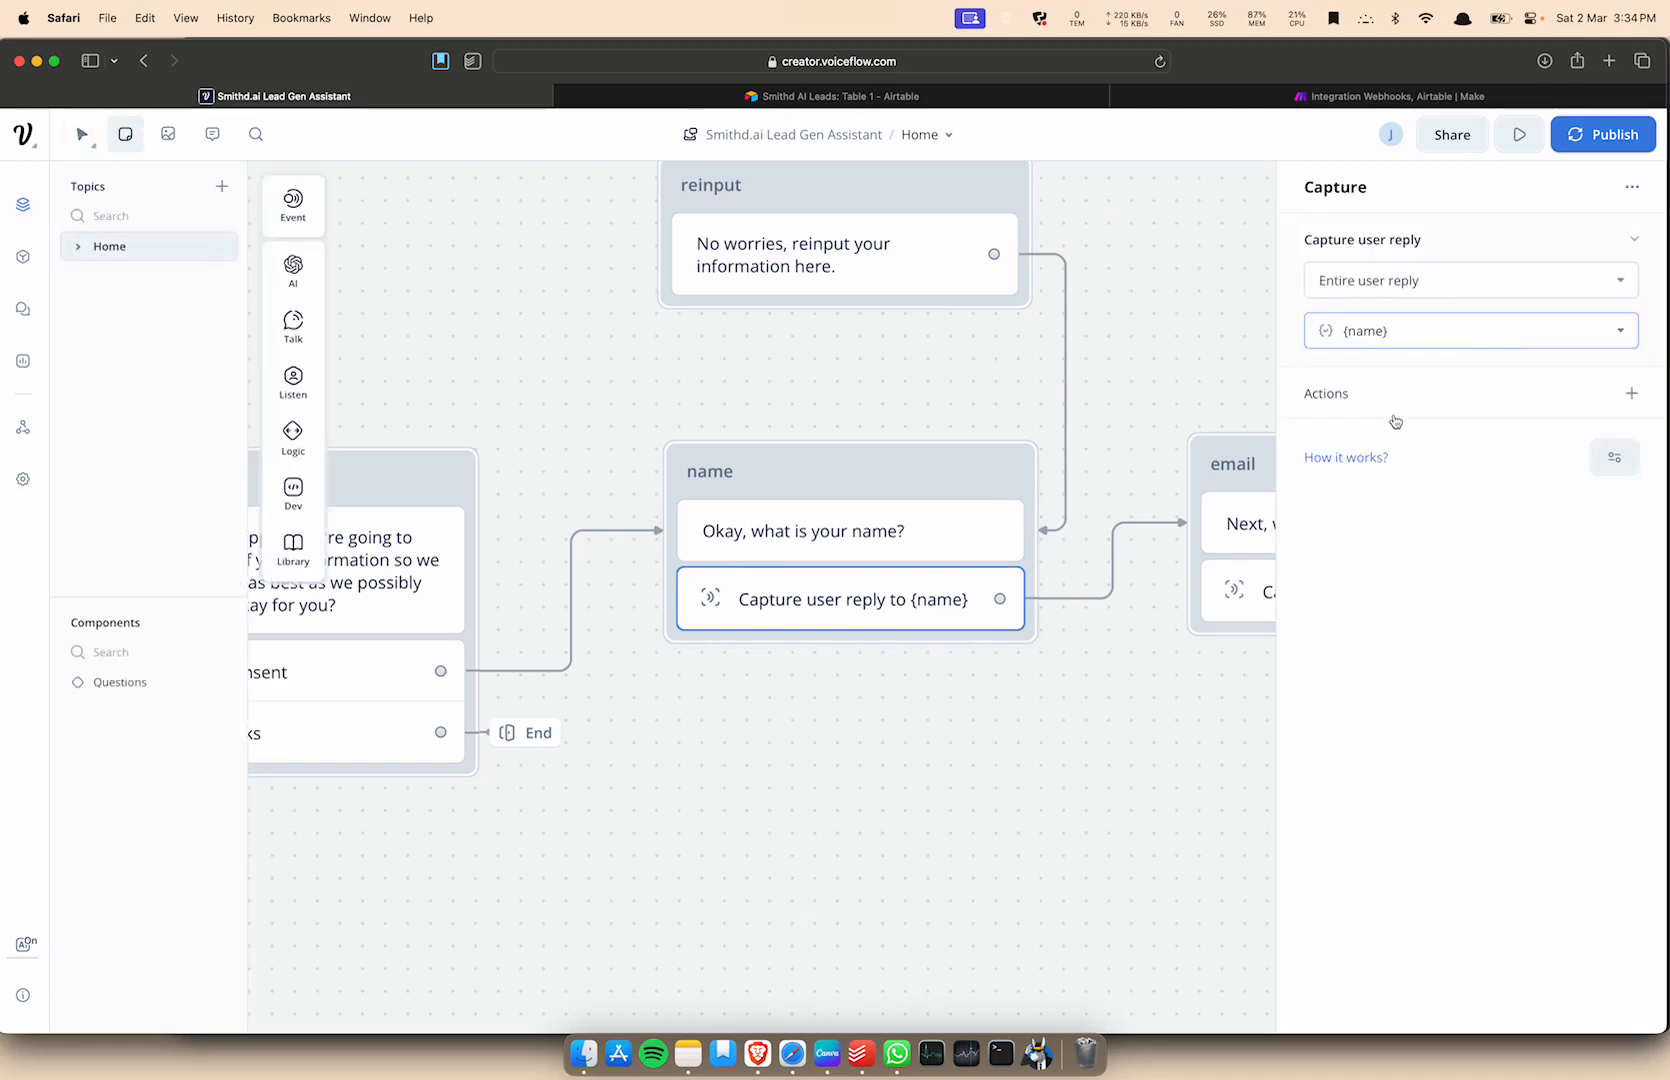
{"action": "left_click", "coordinate": [1078, 741]}
{"action": "left_click", "coordinate": [973, 721]}
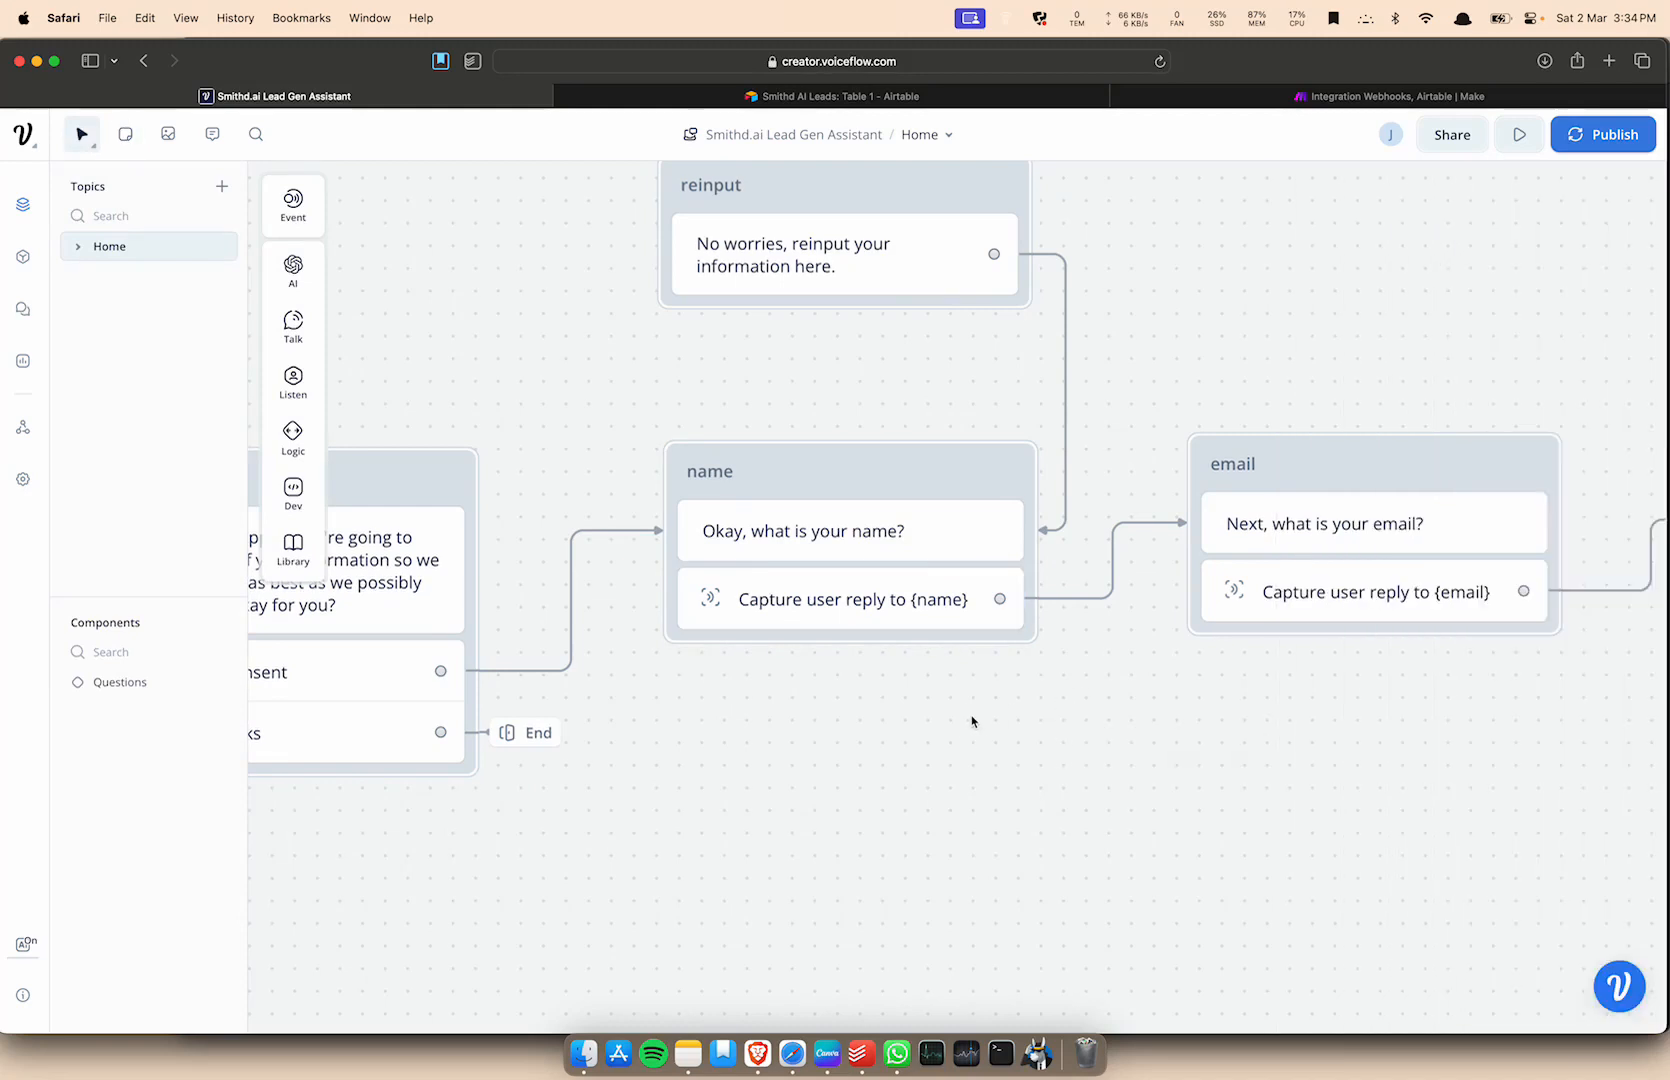
Review the email through verify blocks, inspecting the verify message's variables and the reinput block used for incorrect answers.
{"action": "scroll", "coordinate": [973, 721], "scroll_direction": "right", "scroll_amount": 1}
{"action": "scroll", "coordinate": [972, 721], "scroll_direction": "right", "scroll_amount": 3}
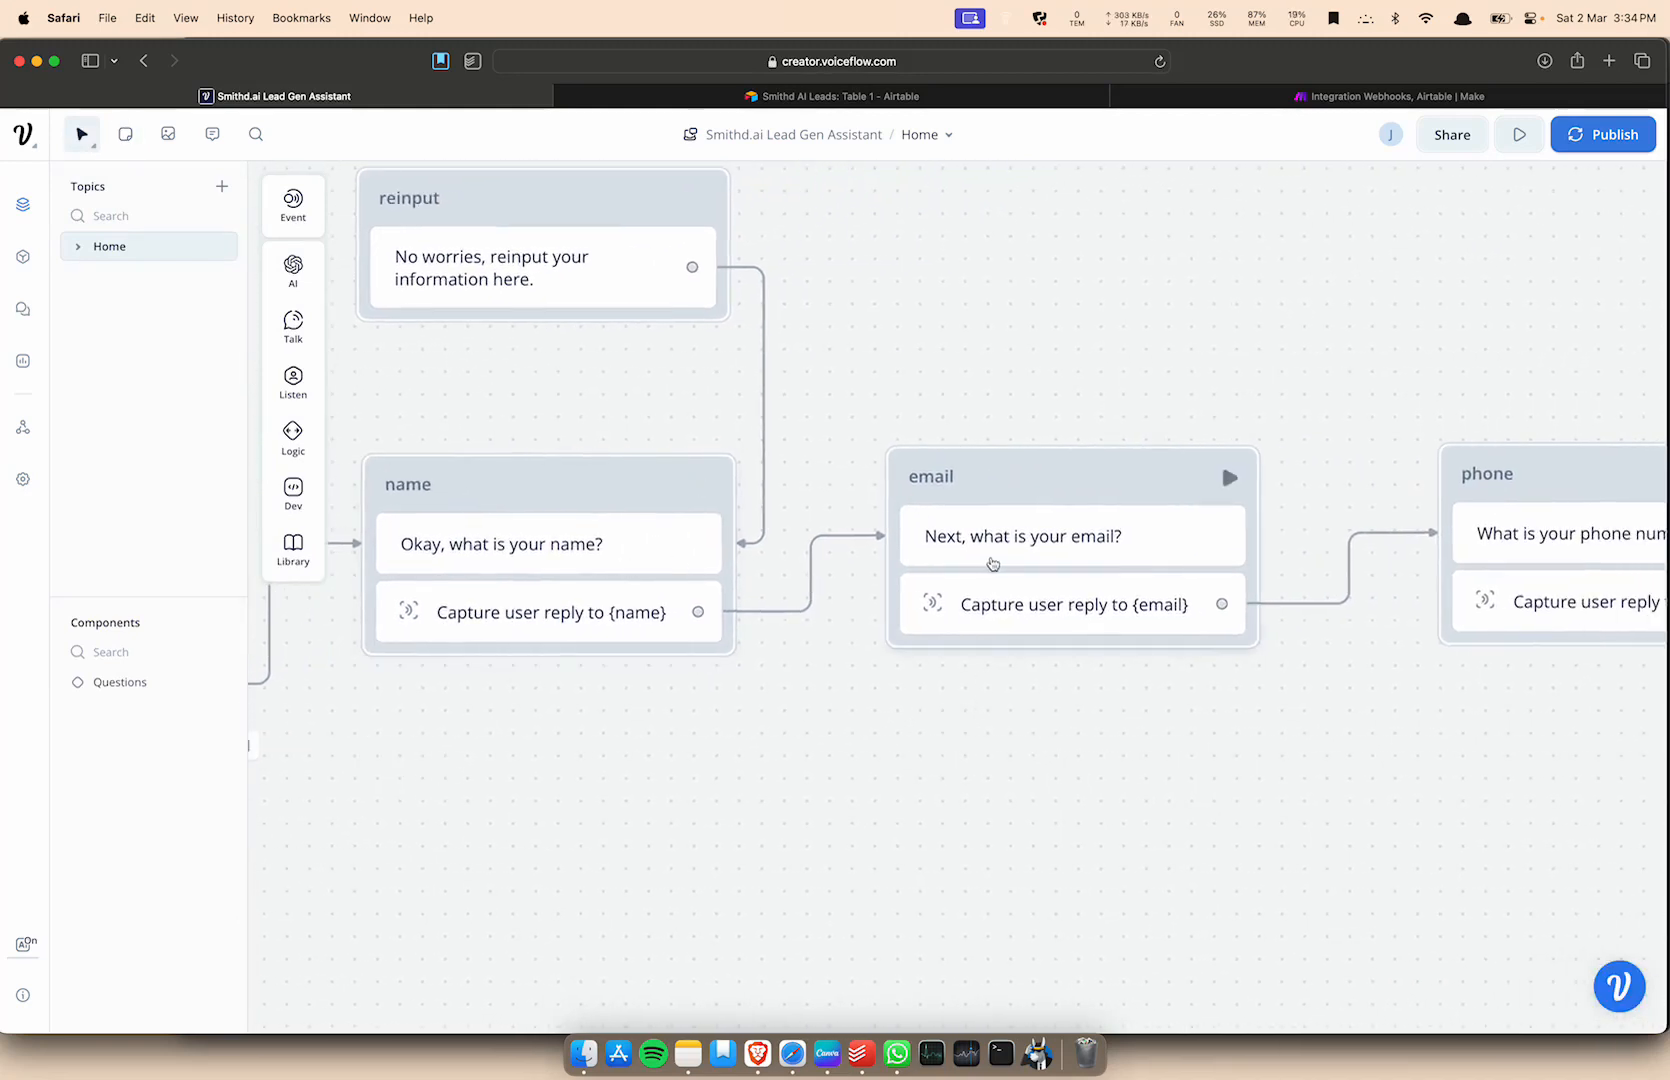
{"action": "scroll", "coordinate": [993, 564], "scroll_direction": "right", "scroll_amount": 4}
{"action": "scroll", "coordinate": [993, 564], "scroll_direction": "right", "scroll_amount": 10}
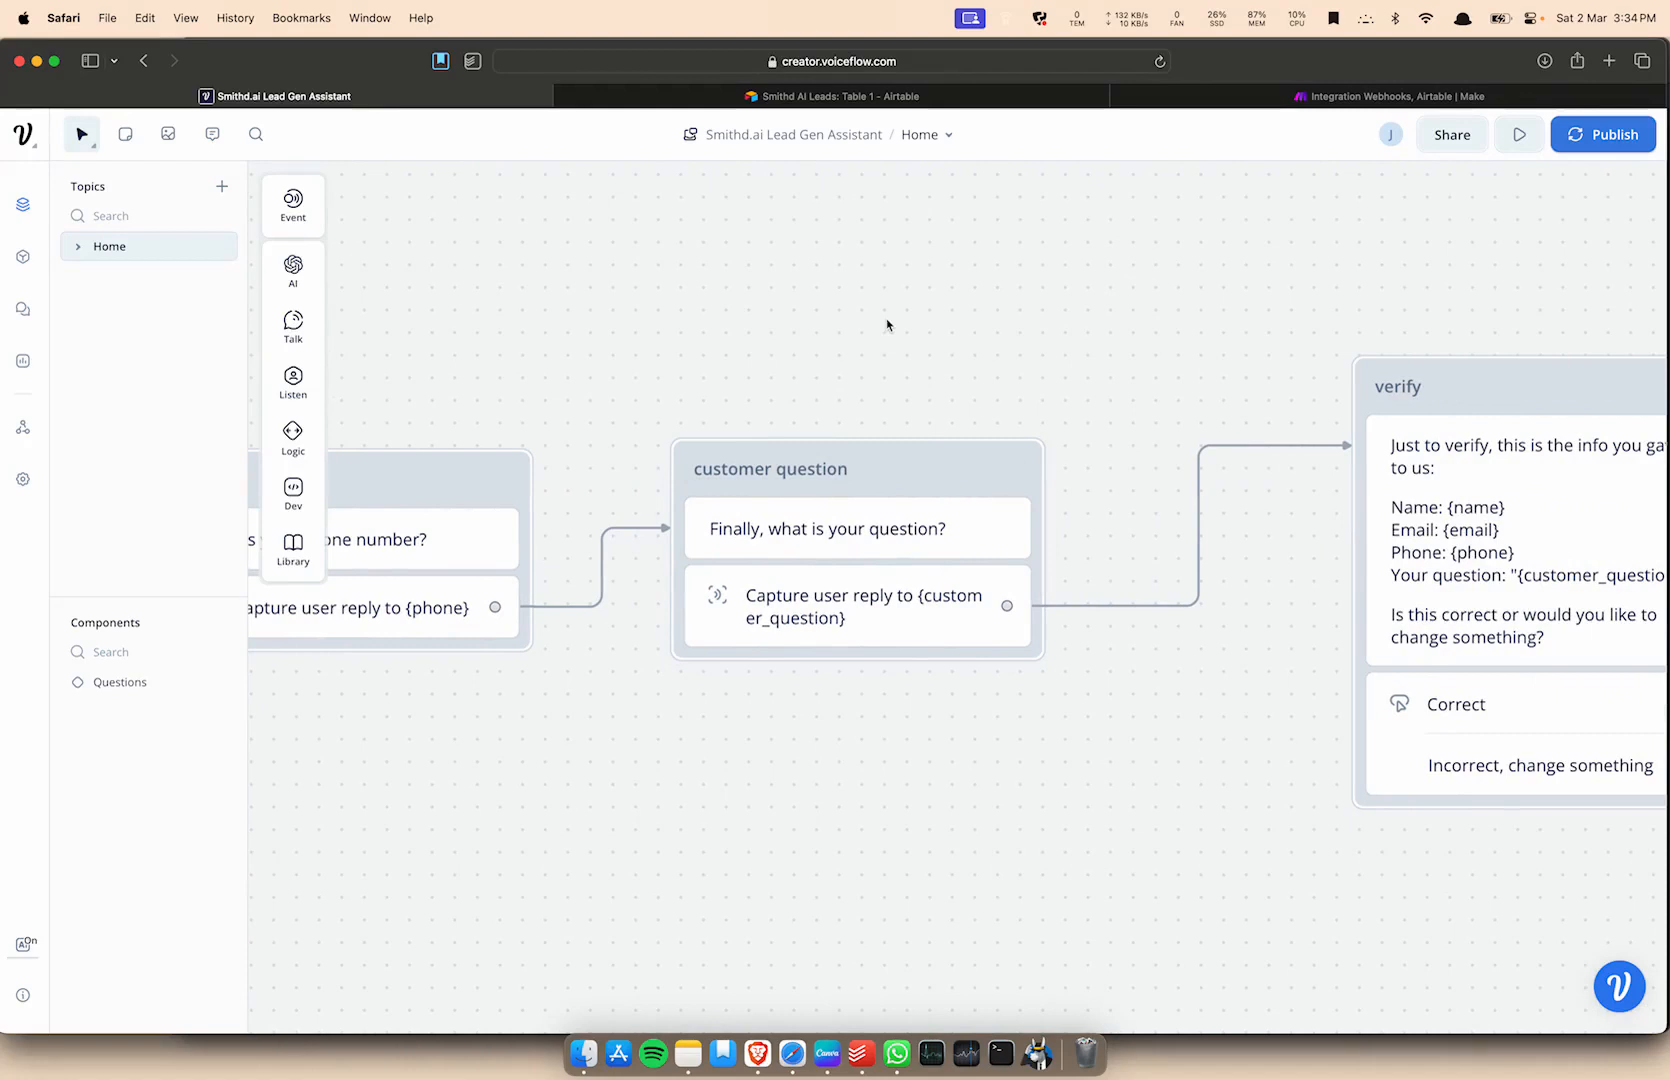
{"action": "scroll", "coordinate": [886, 325], "scroll_direction": "right", "scroll_amount": 10}
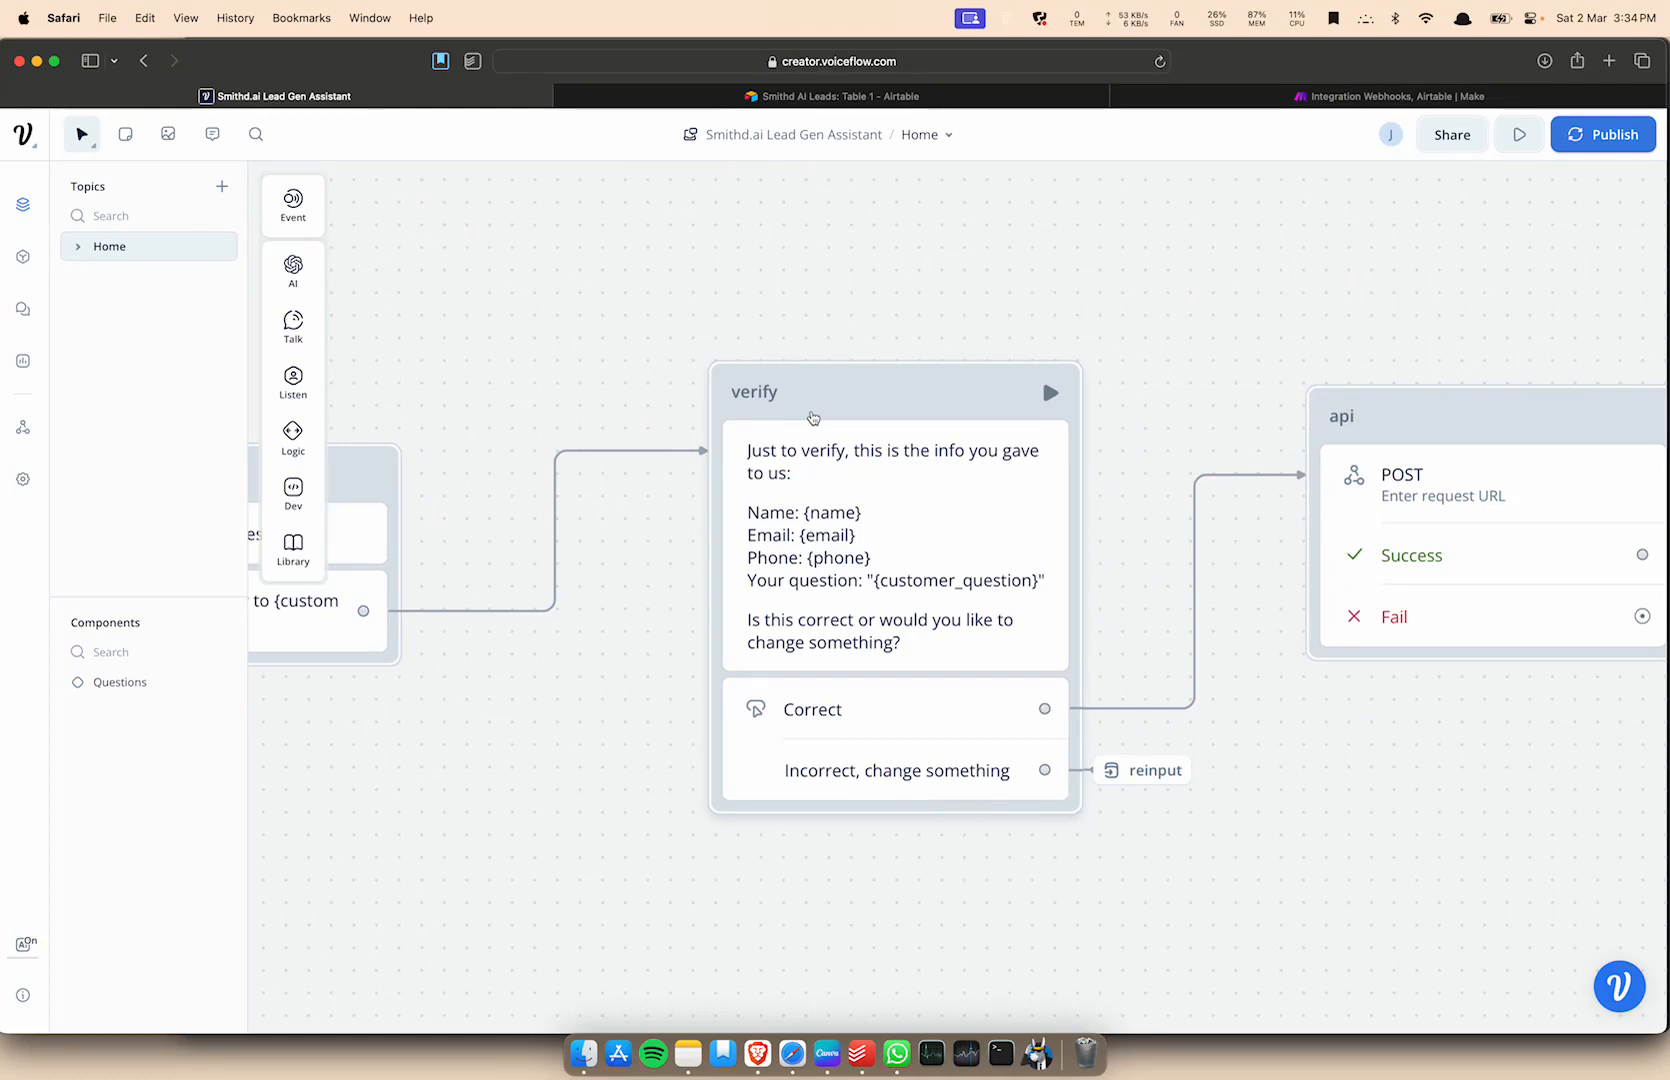
{"action": "left_click", "coordinate": [826, 515]}
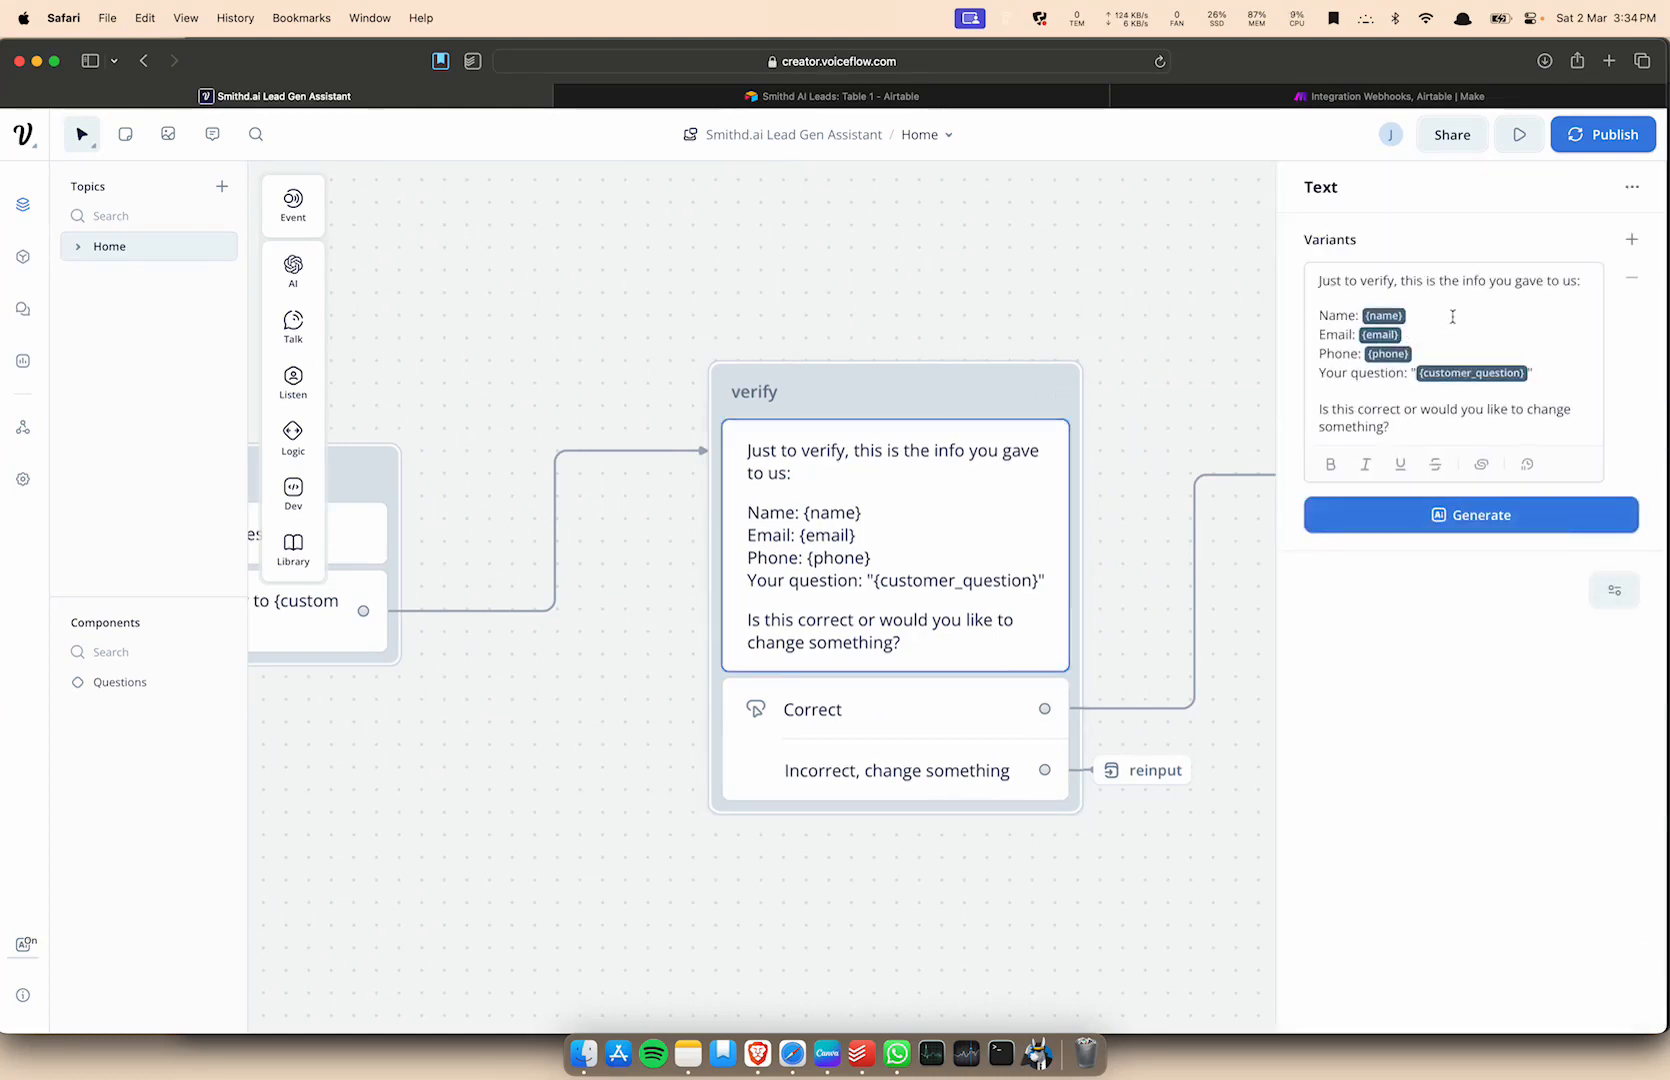
{"action": "left_click", "coordinate": [1317, 278]}
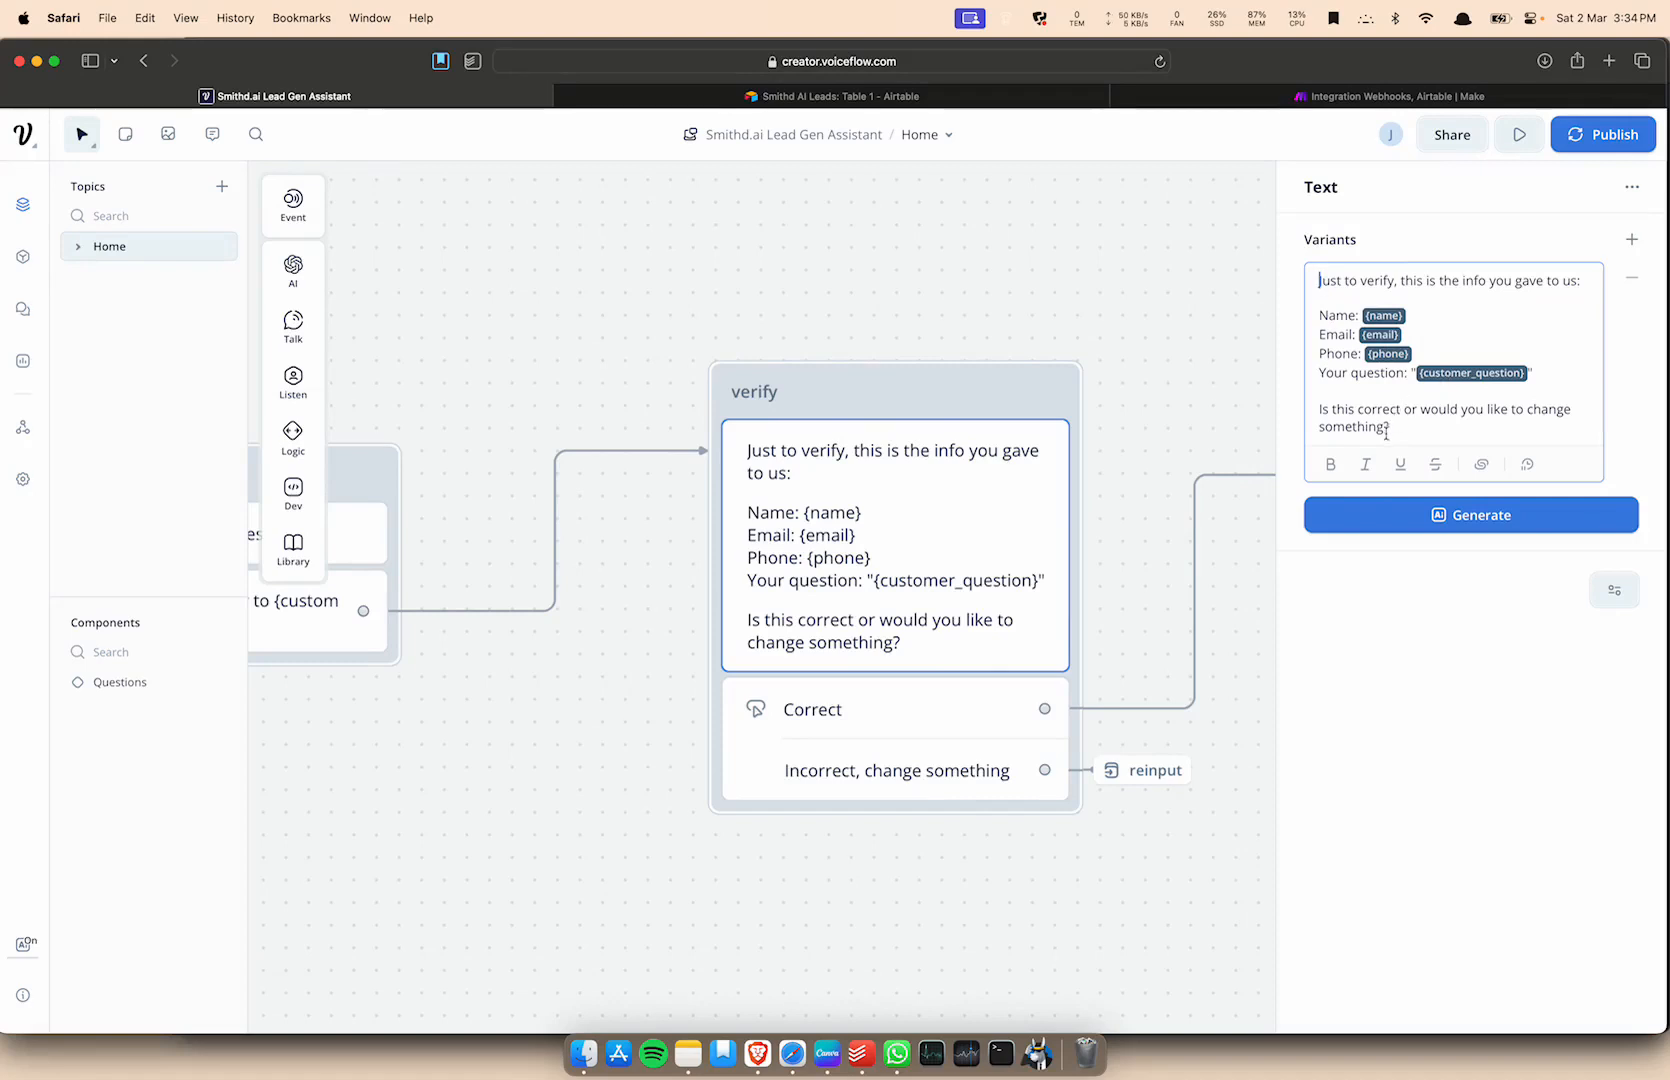
{"action": "left_click", "coordinate": [749, 861]}
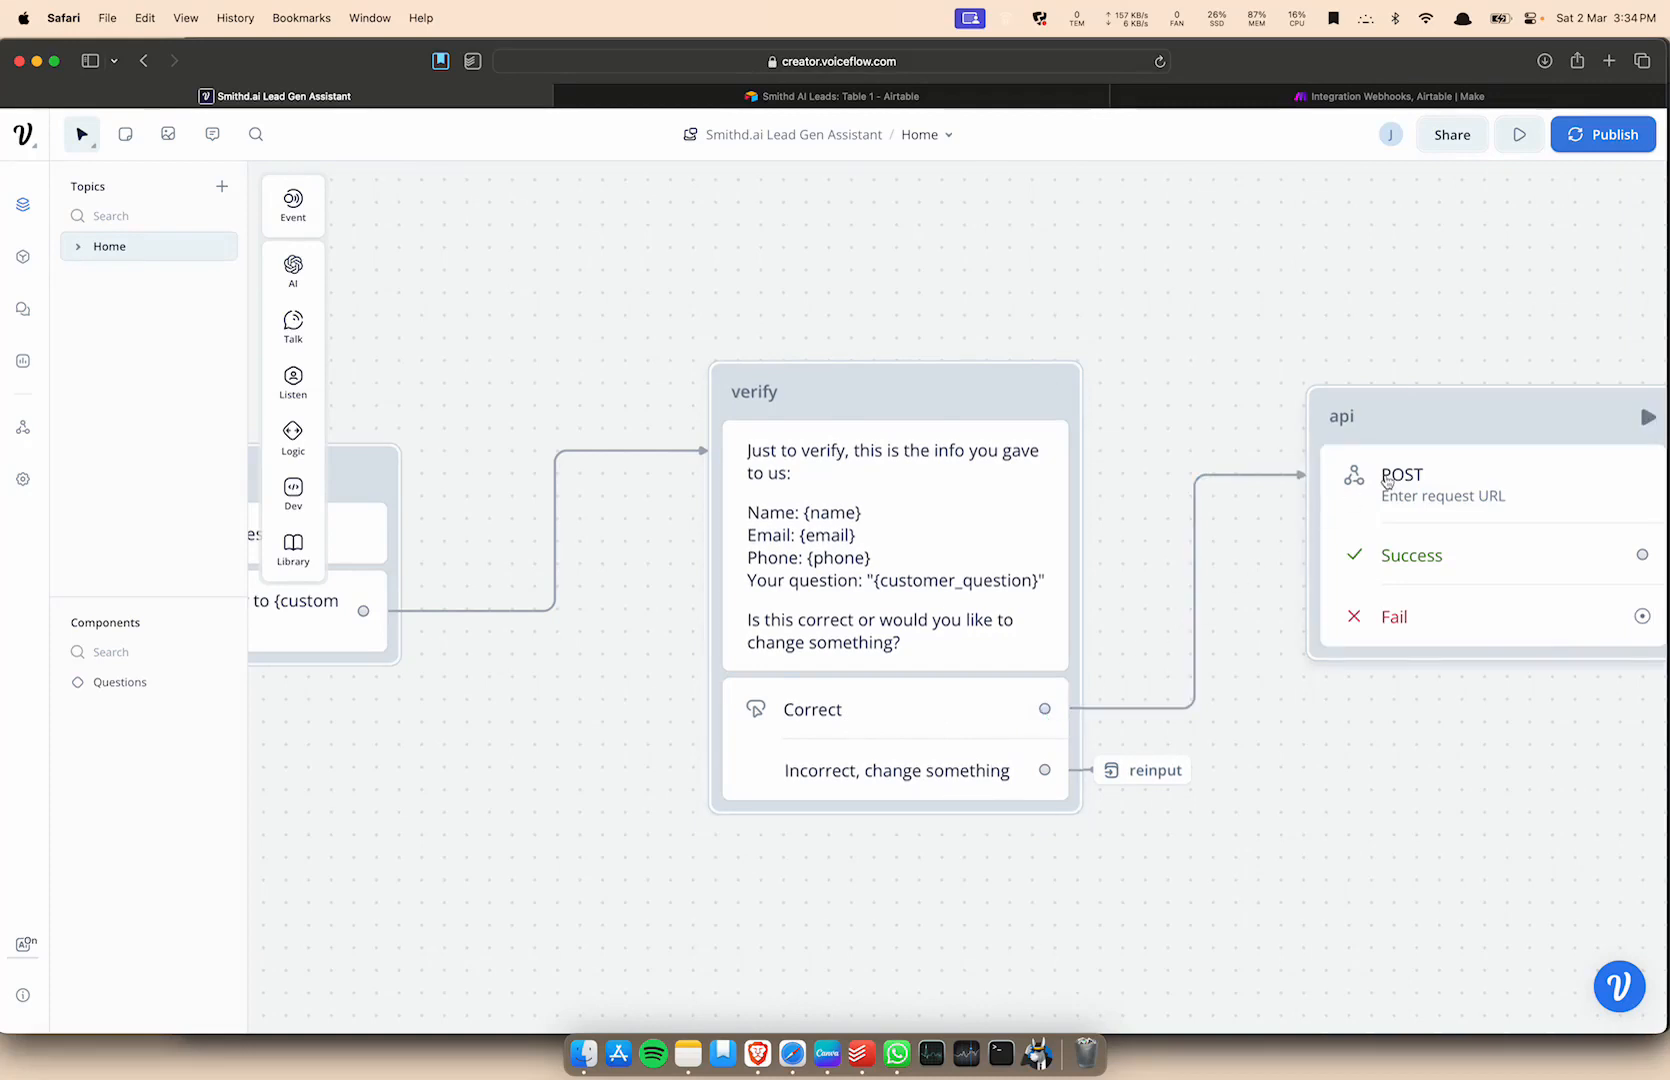
{"action": "scroll", "coordinate": [850, 748], "scroll_direction": "left", "scroll_amount": 10}
{"action": "scroll", "coordinate": [846, 748], "scroll_direction": "left", "scroll_amount": 15}
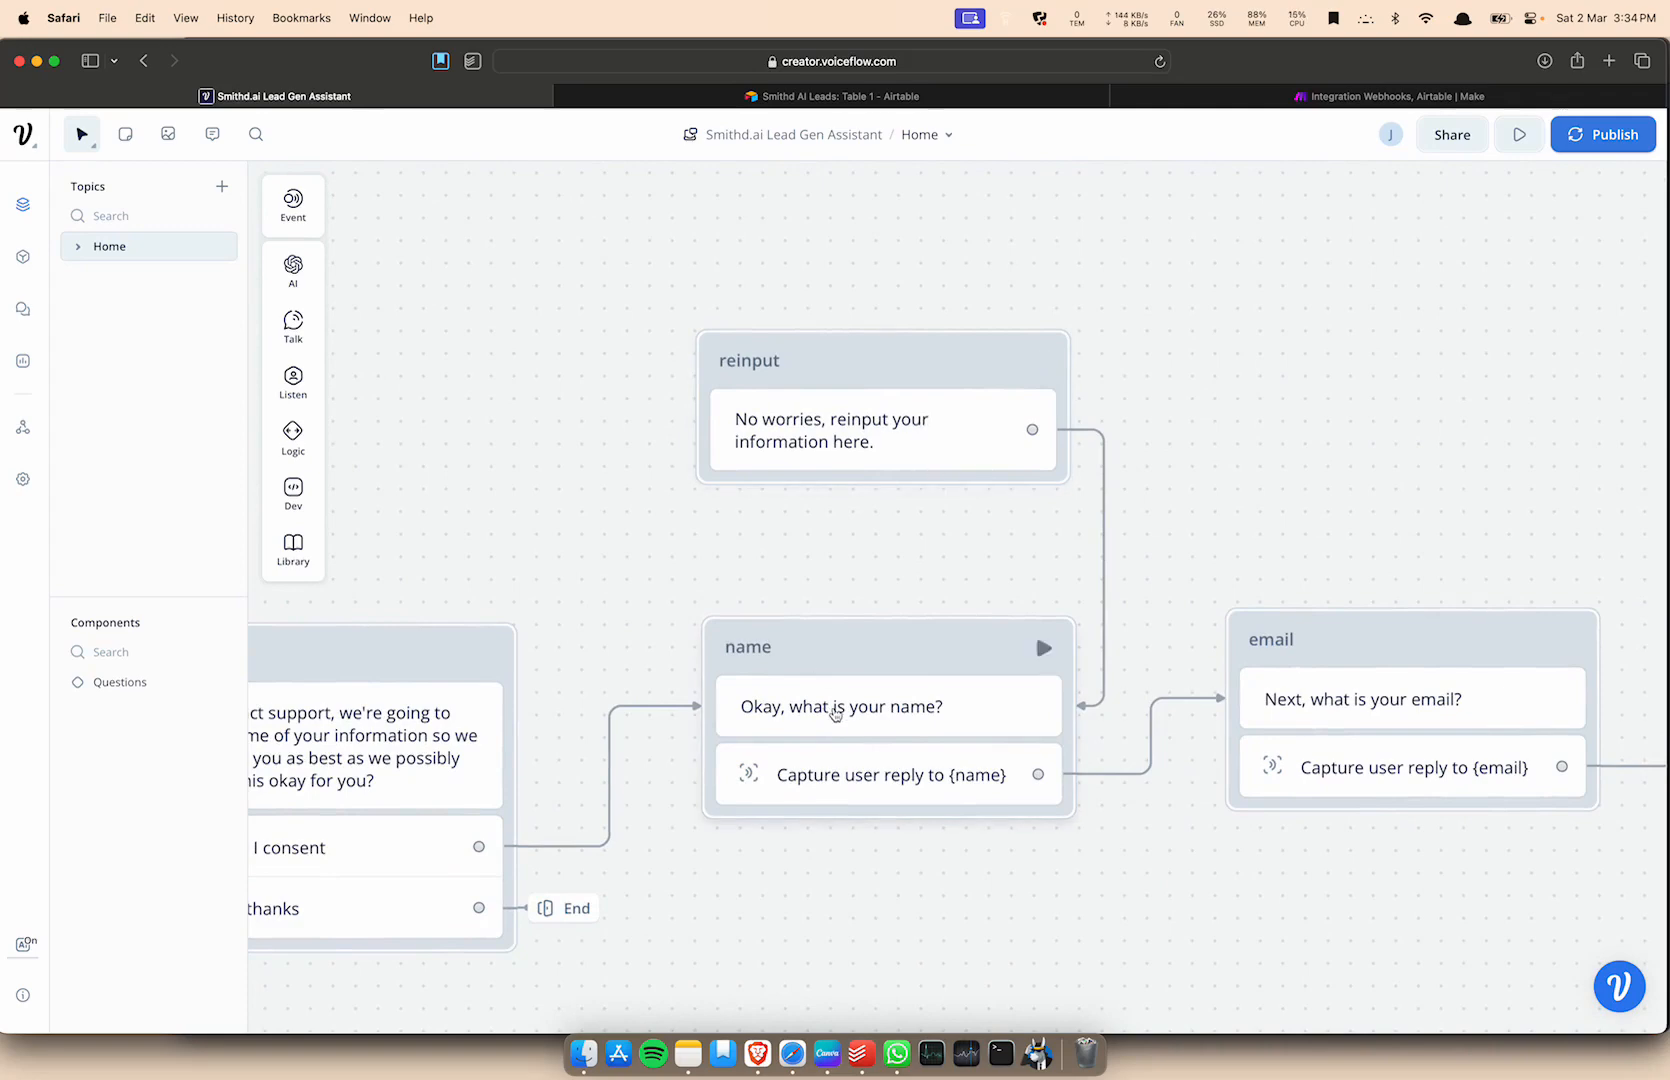
{"action": "scroll", "coordinate": [836, 712], "scroll_direction": "right", "scroll_amount": 20}
{"action": "scroll", "coordinate": [835, 714], "scroll_direction": "left", "scroll_amount": 3}
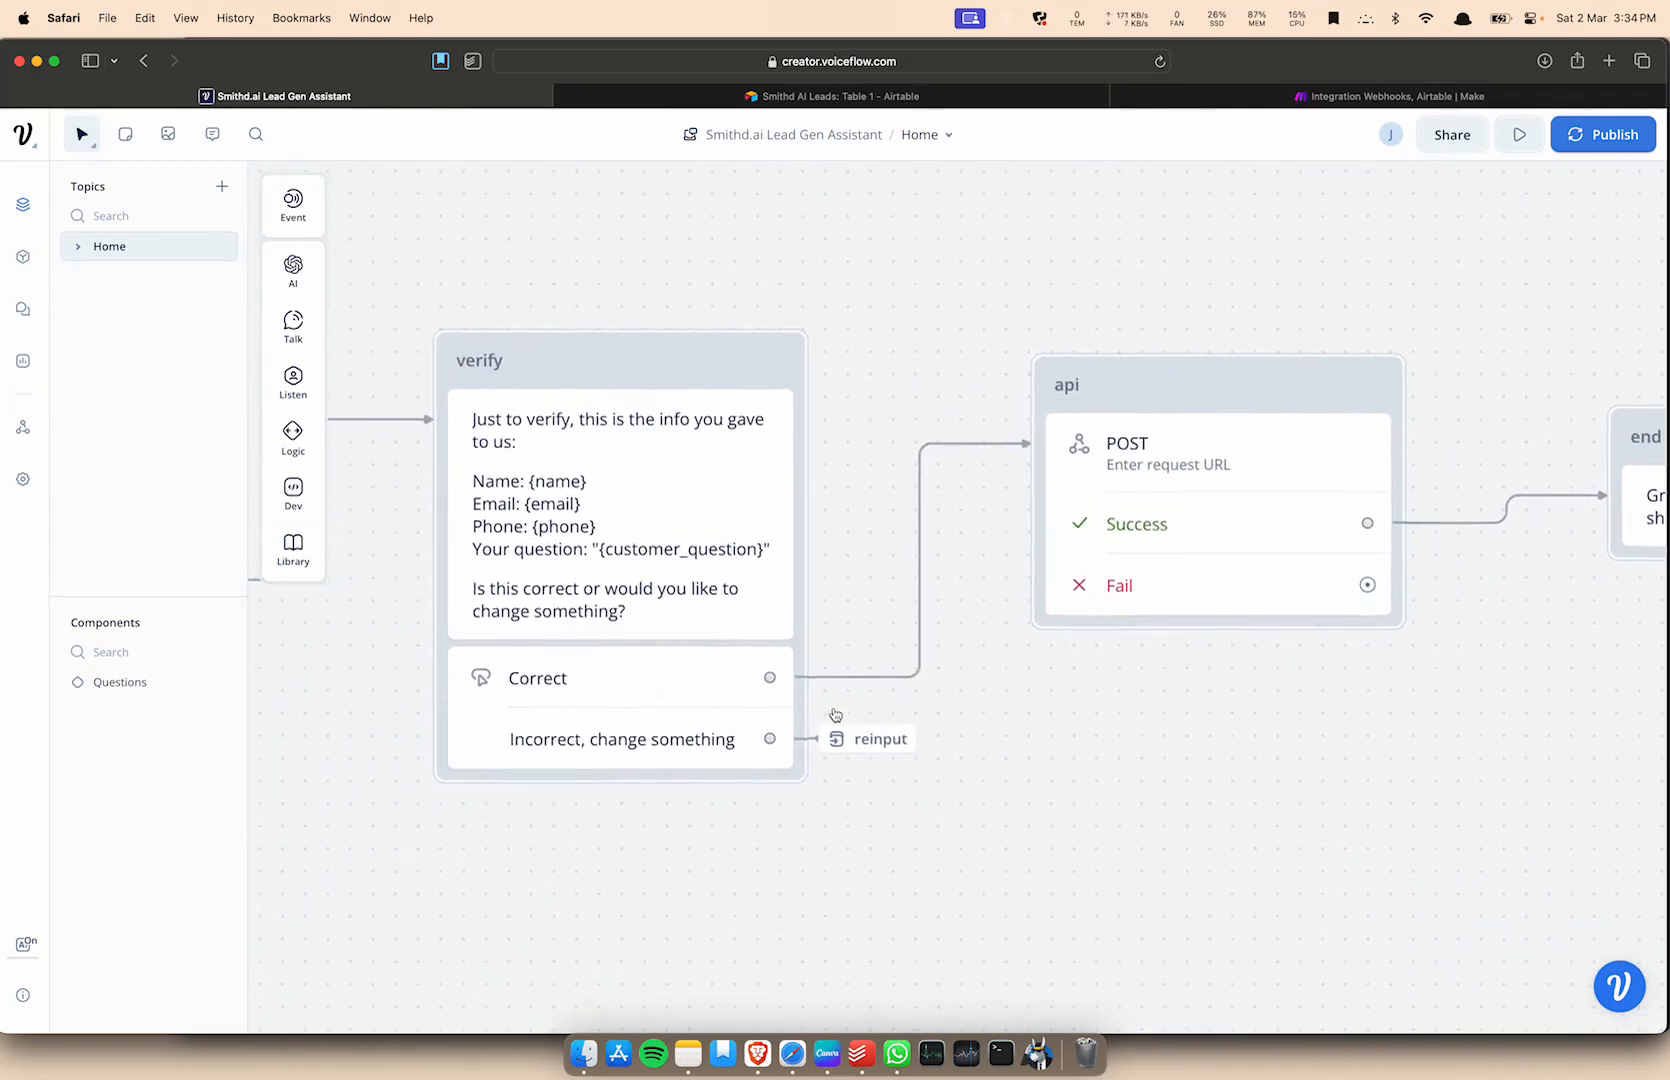
Remove all the existing name, email, phone and customer question body entries from the api block's POST request.
{"action": "scroll", "coordinate": [880, 474], "scroll_direction": "right", "scroll_amount": 8}
{"action": "scroll", "coordinate": [880, 474], "scroll_direction": "up", "scroll_amount": 4}
{"action": "scroll", "coordinate": [880, 474], "scroll_direction": "right", "scroll_amount": 3}
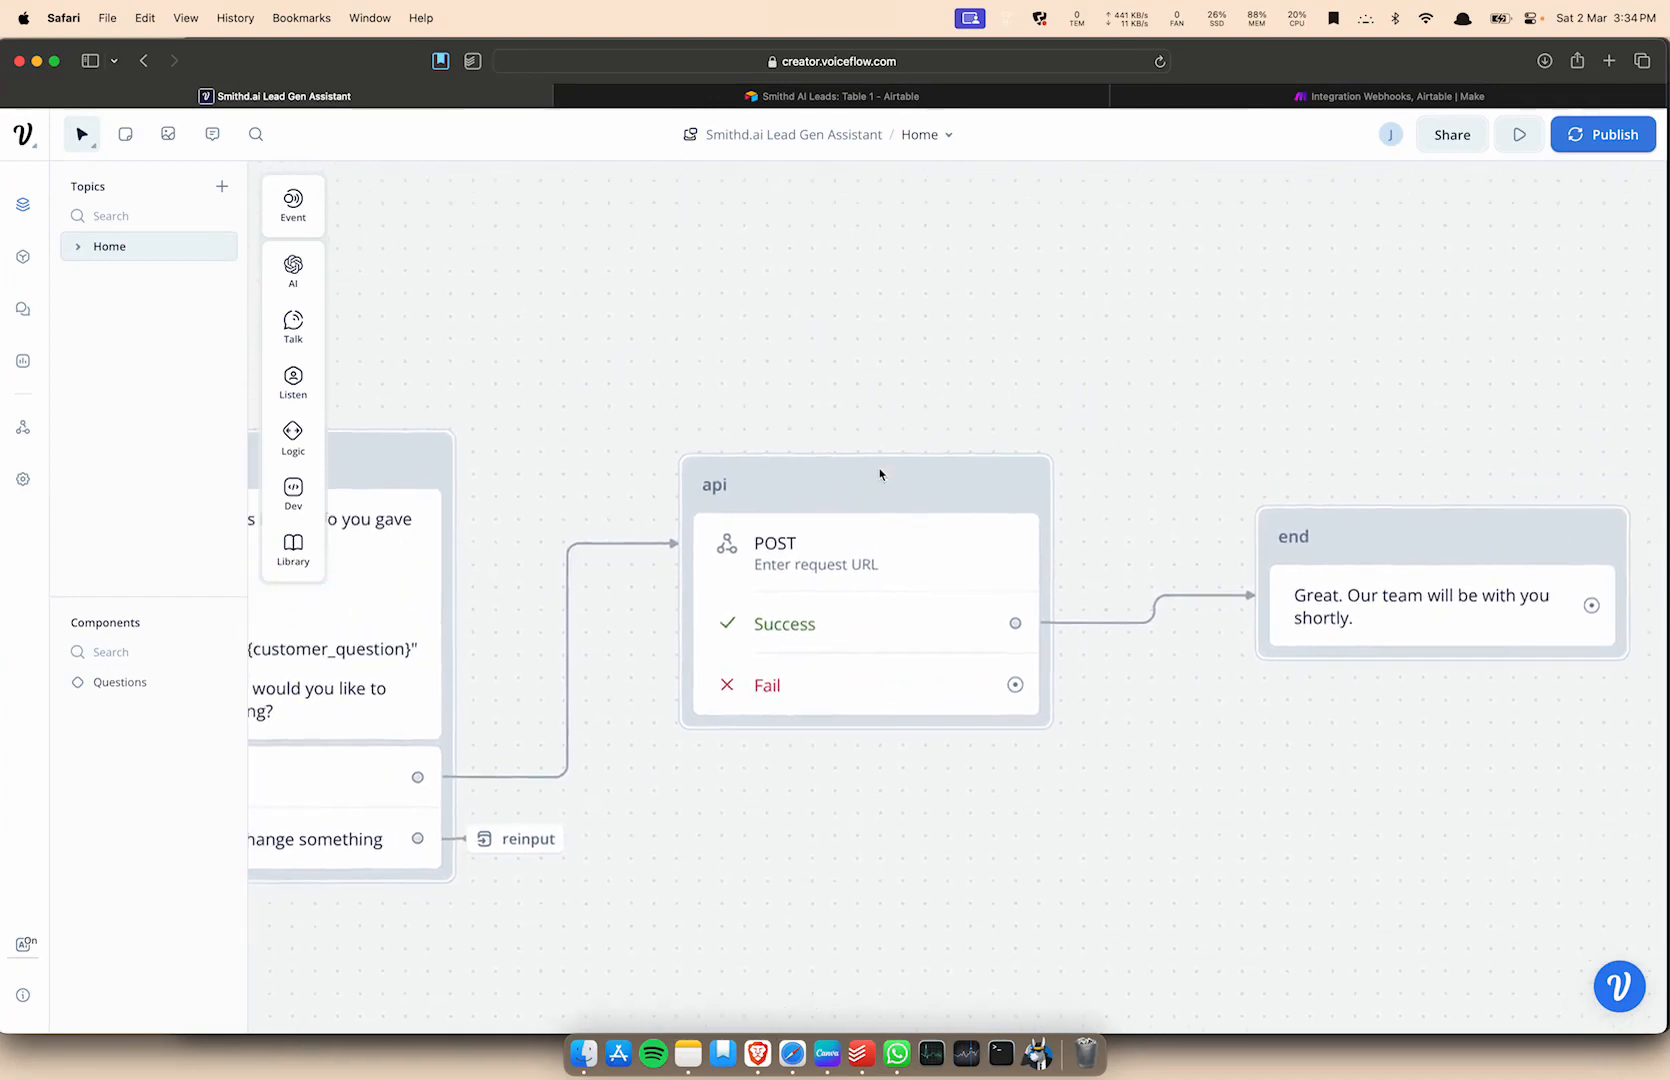
{"action": "left_click", "coordinate": [828, 571]}
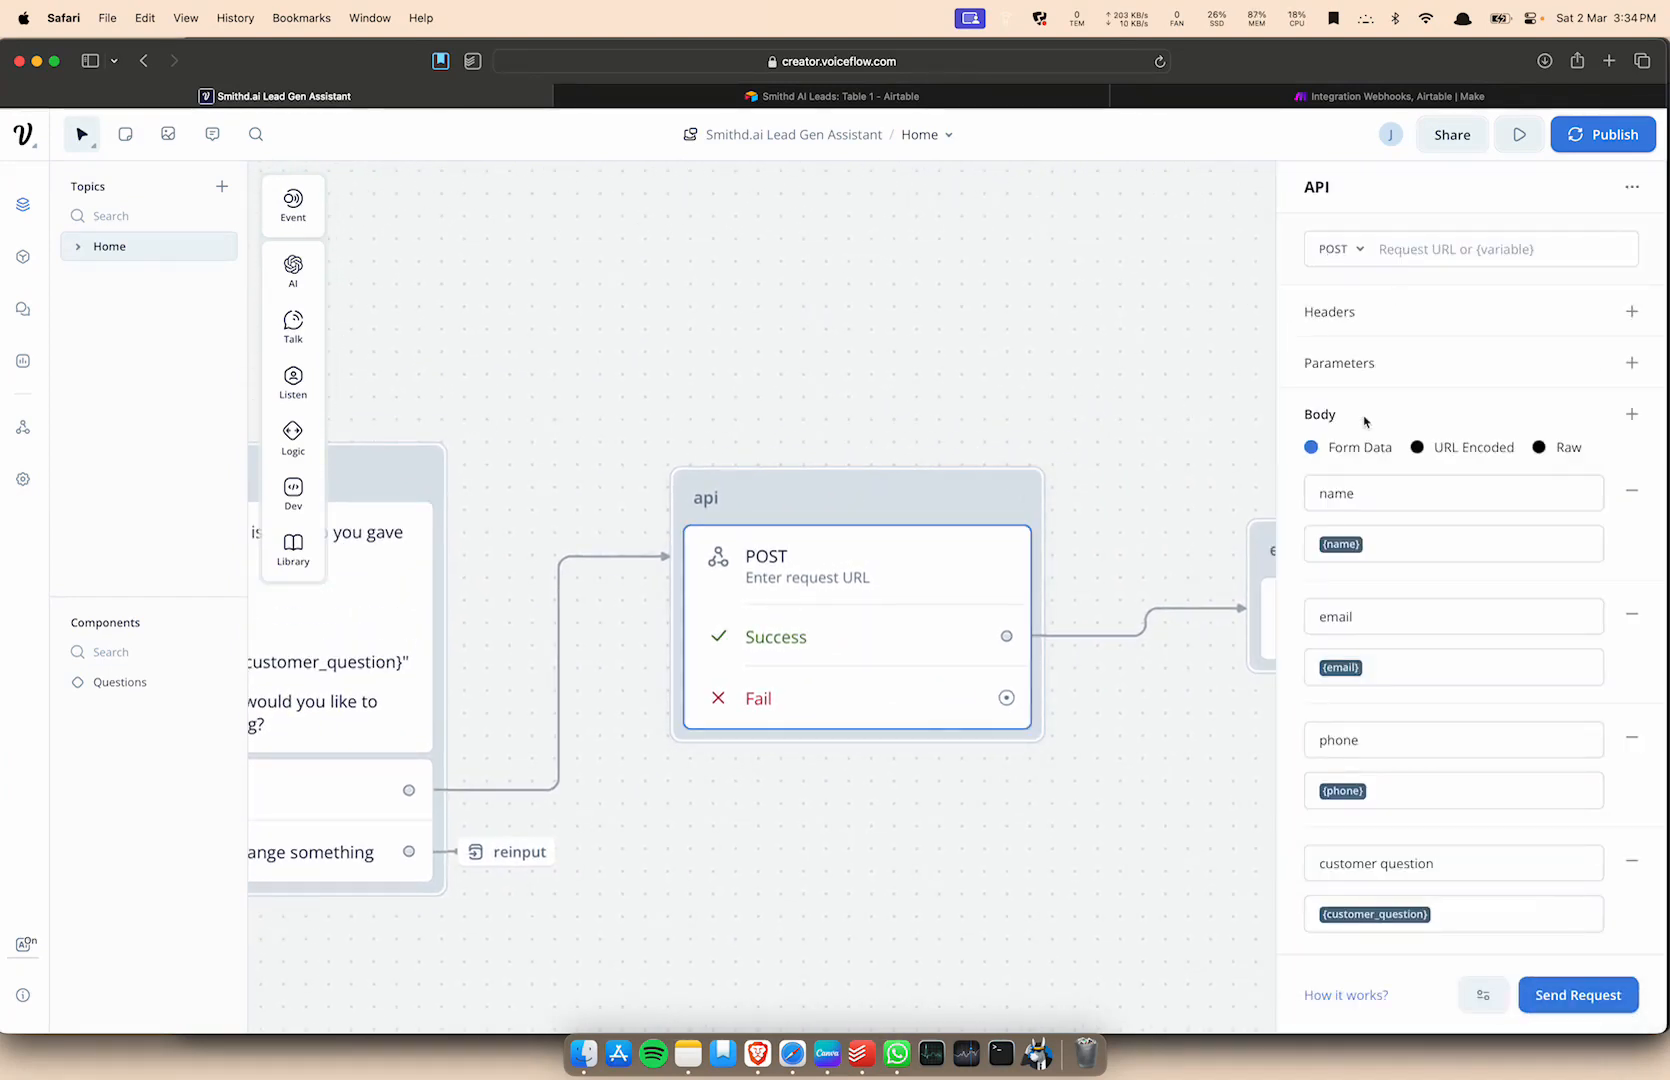
{"action": "scroll", "coordinate": [1367, 423], "scroll_direction": "down", "scroll_amount": 2}
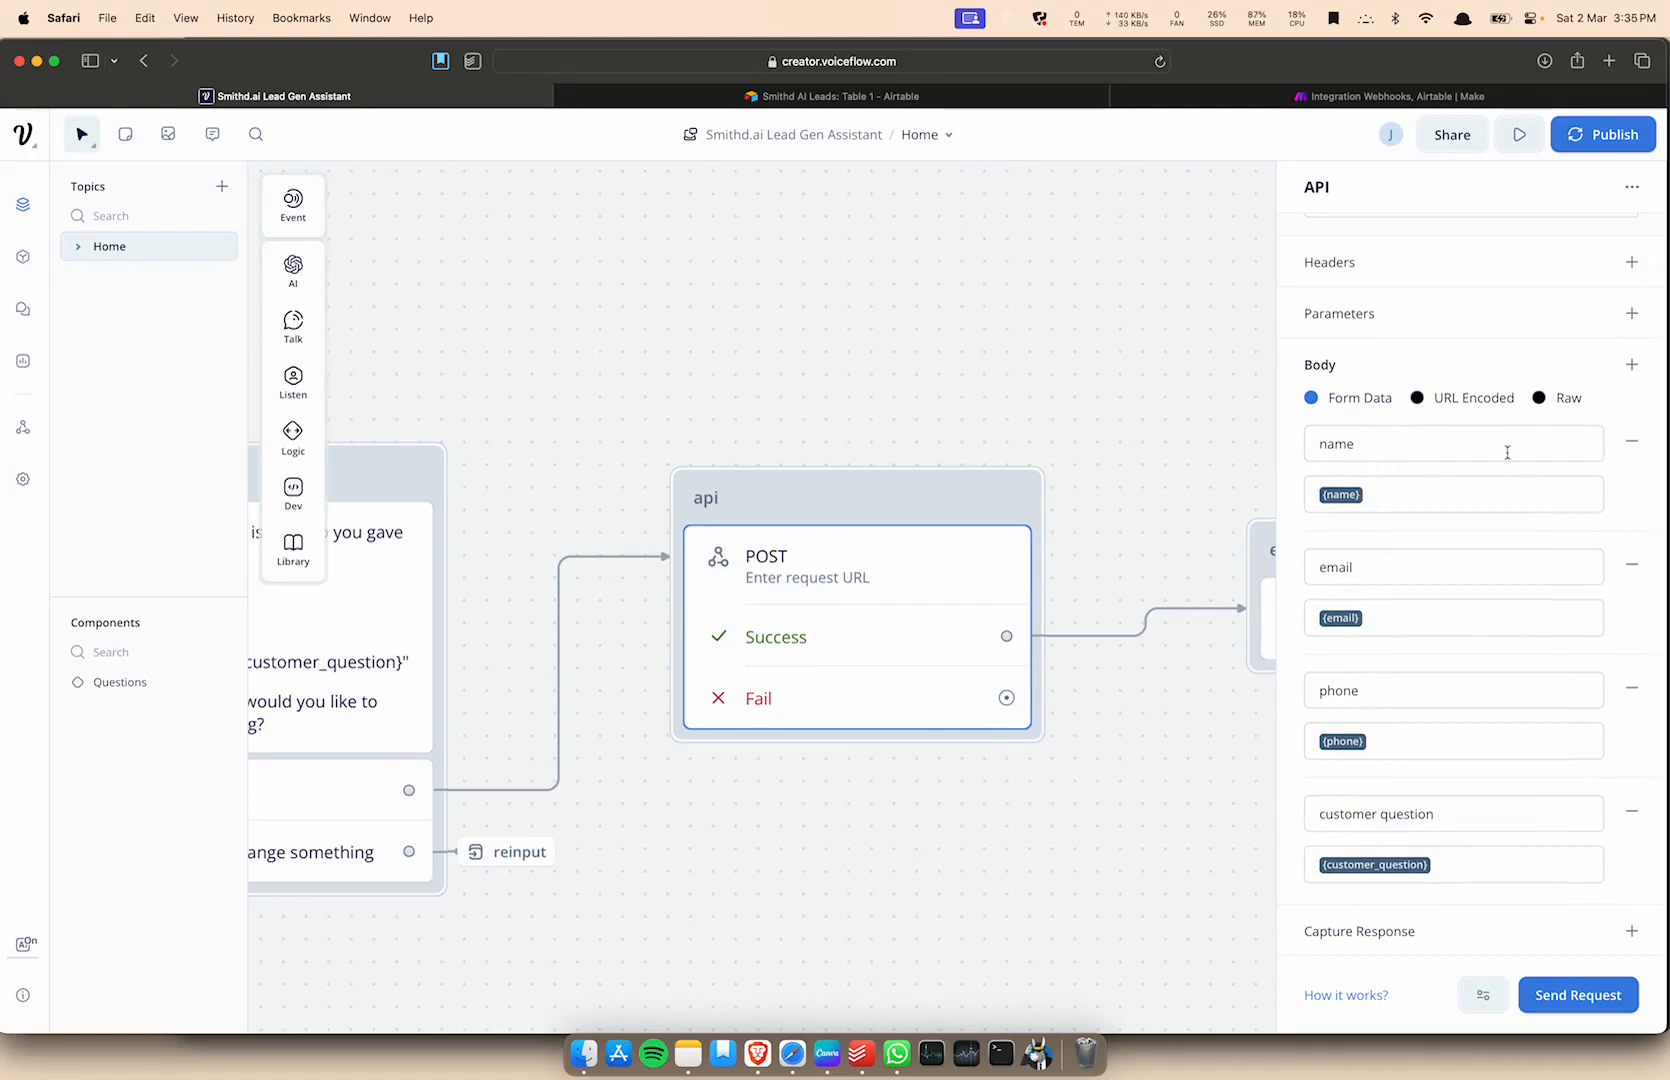
{"action": "left_click", "coordinate": [1632, 564]}
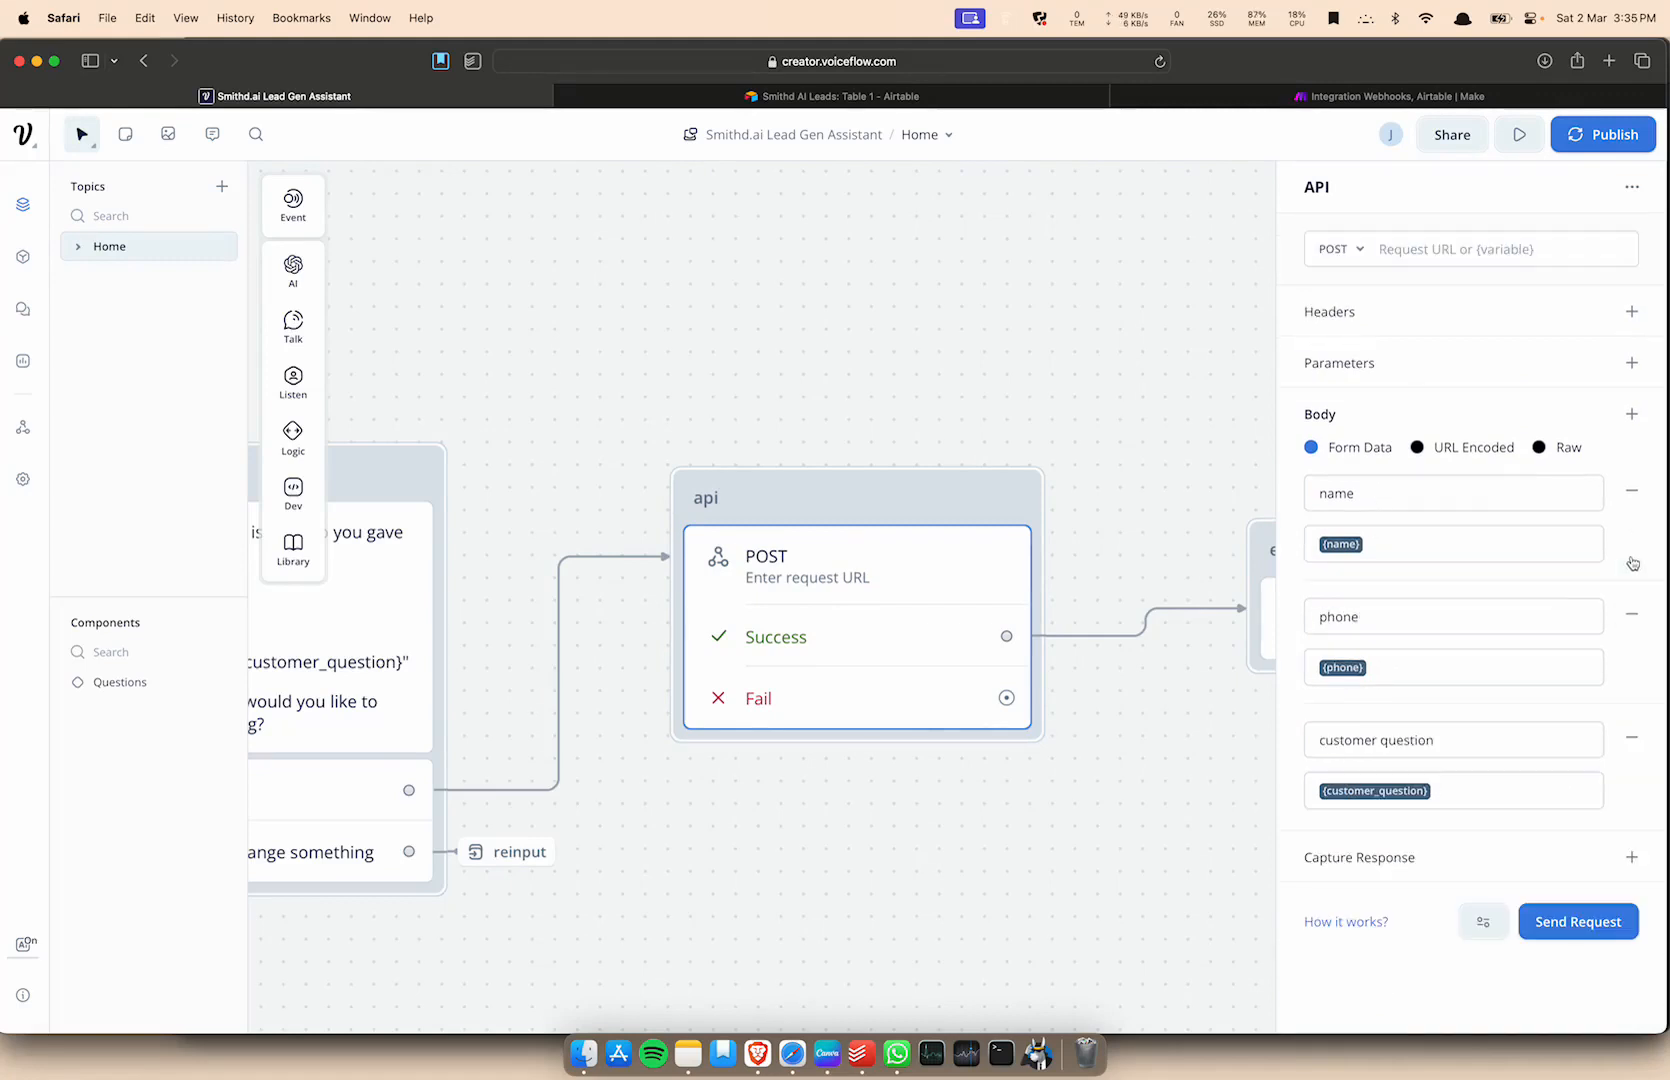
{"action": "left_click", "coordinate": [1632, 616]}
{"action": "left_click", "coordinate": [1632, 616]}
{"action": "left_click", "coordinate": [1632, 490]}
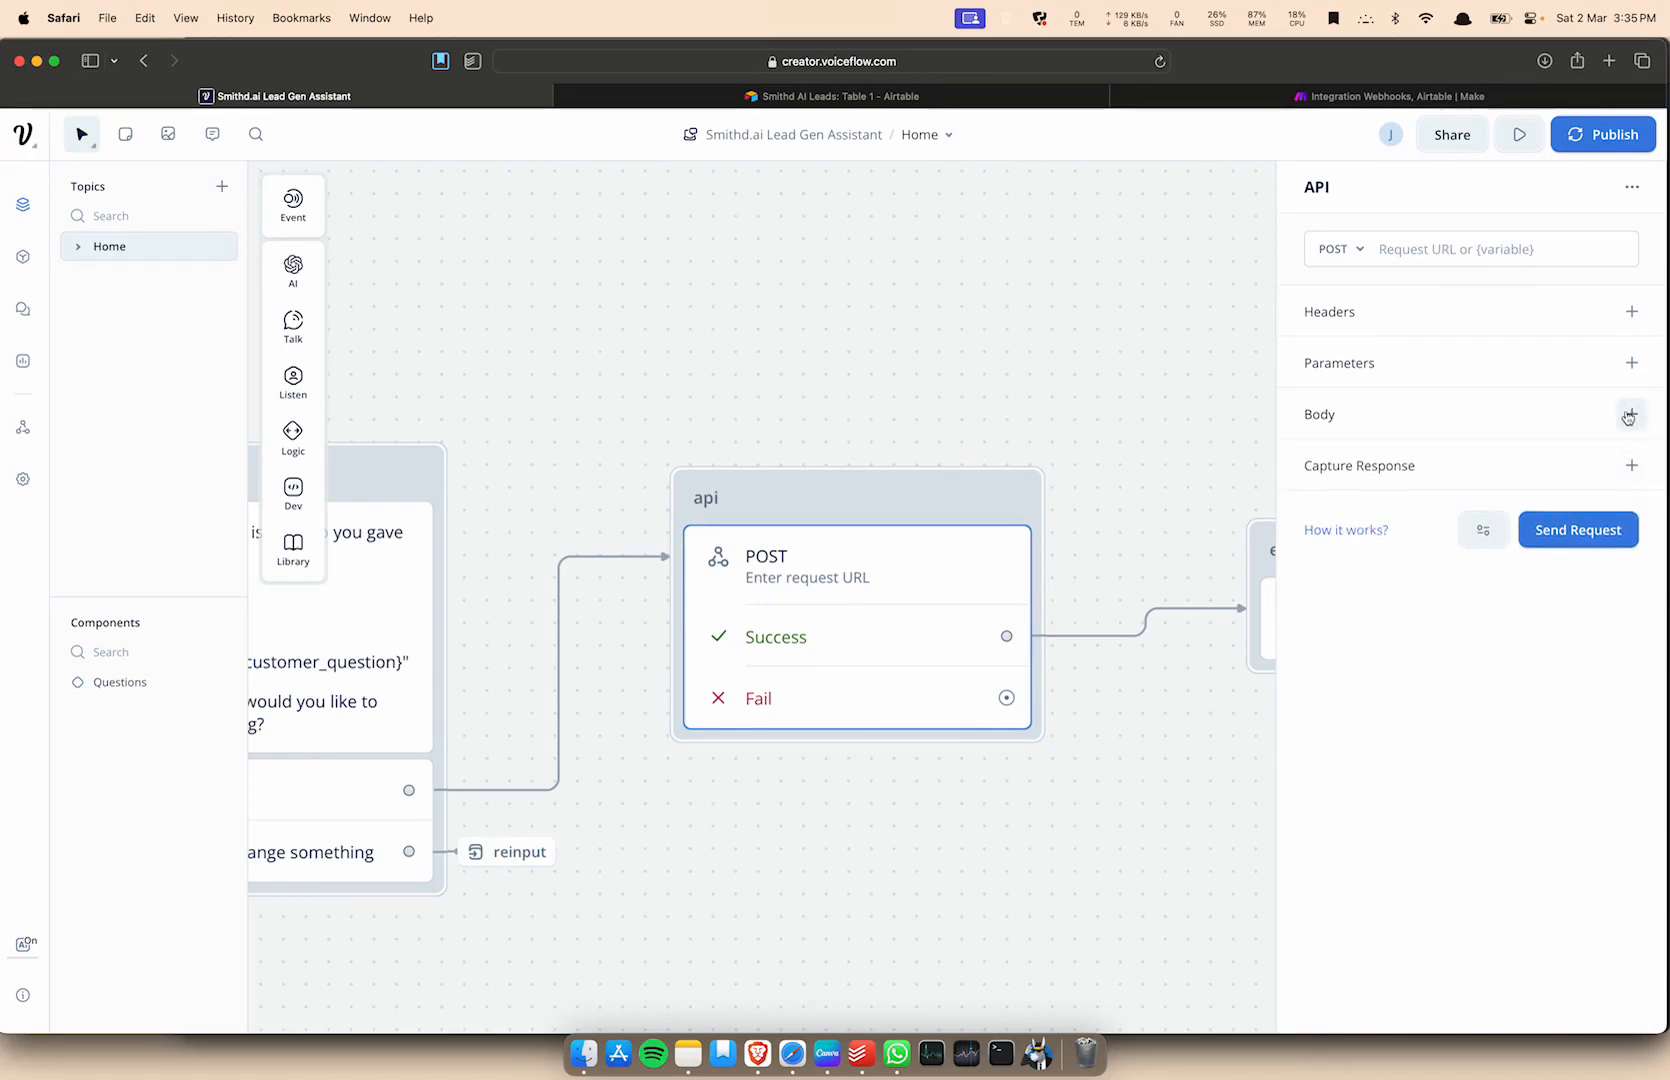
Add a form-data body entry to the POST request with the key name and the variable {name} as value.
{"action": "left_click", "coordinate": [1630, 414]}
{"action": "left_click", "coordinate": [1456, 495]}
{"action": "type", "text": "name"}
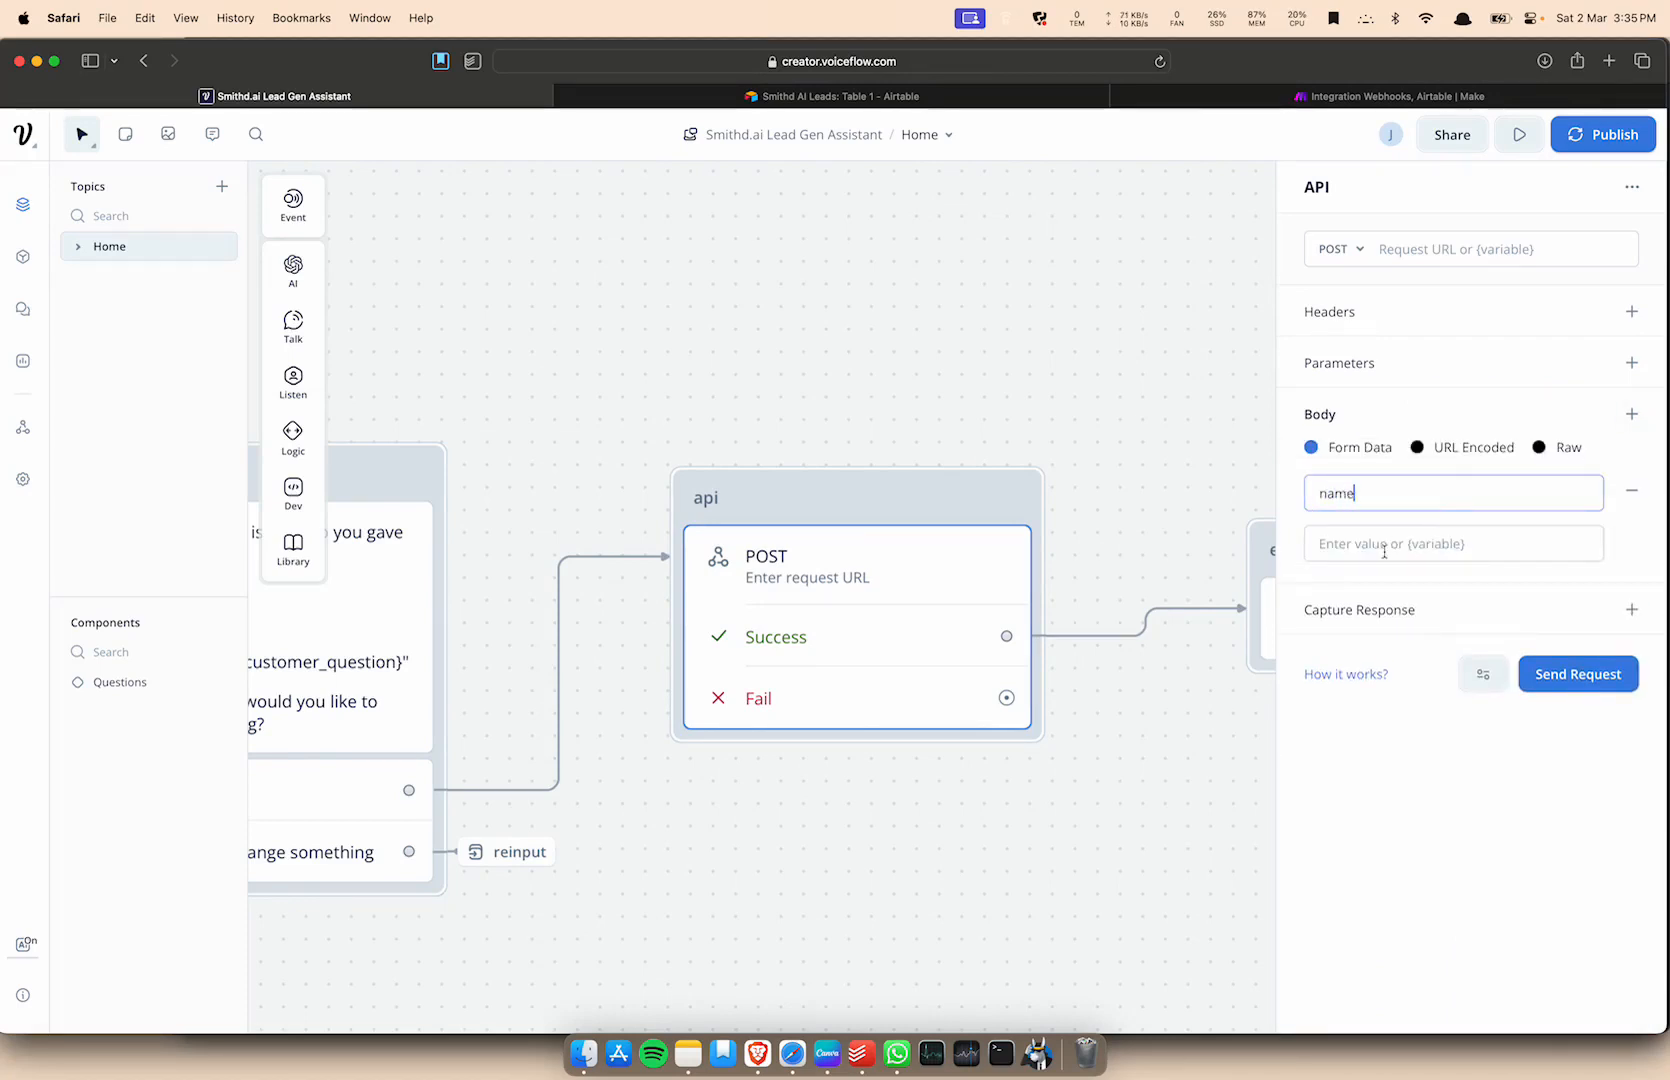
{"action": "left_click", "coordinate": [1384, 548]}
{"action": "type", "text": "{name"}
{"action": "left_click", "coordinate": [1381, 619]}
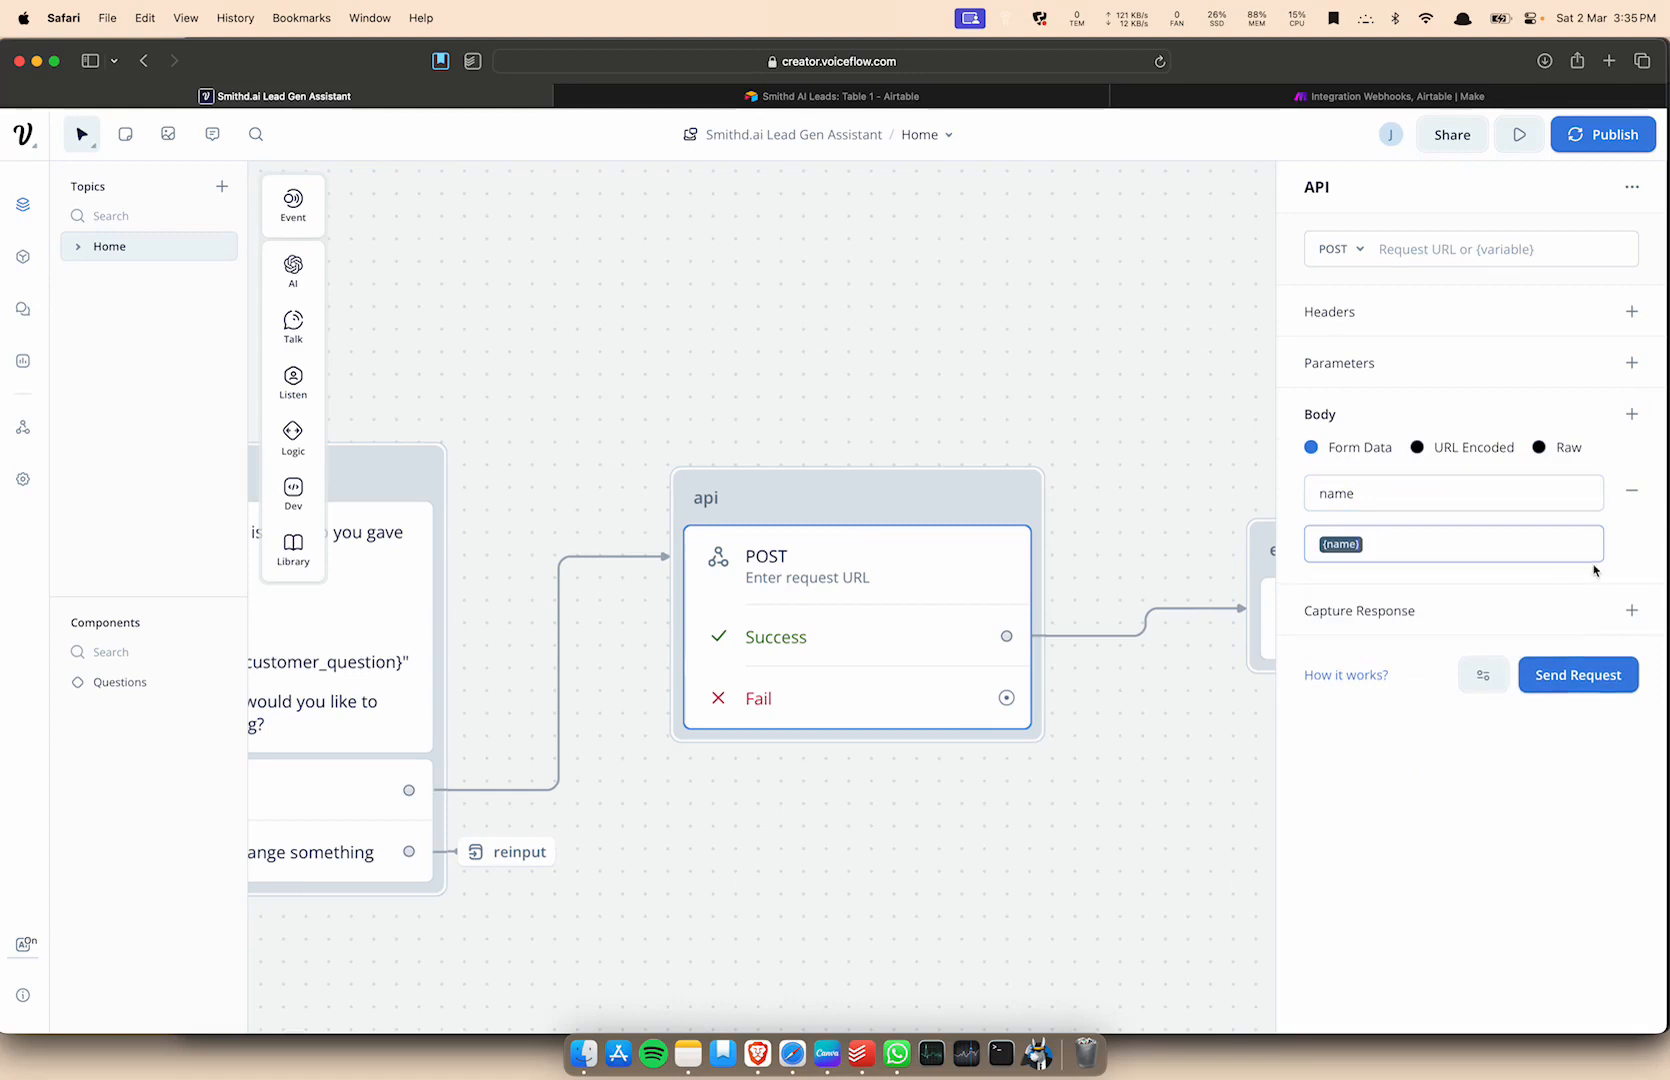
Add a second body entry with the key email and the variable {email} as value.
{"action": "left_click", "coordinate": [1632, 414]}
{"action": "left_click", "coordinate": [1397, 618]}
{"action": "type", "text": "emai"}
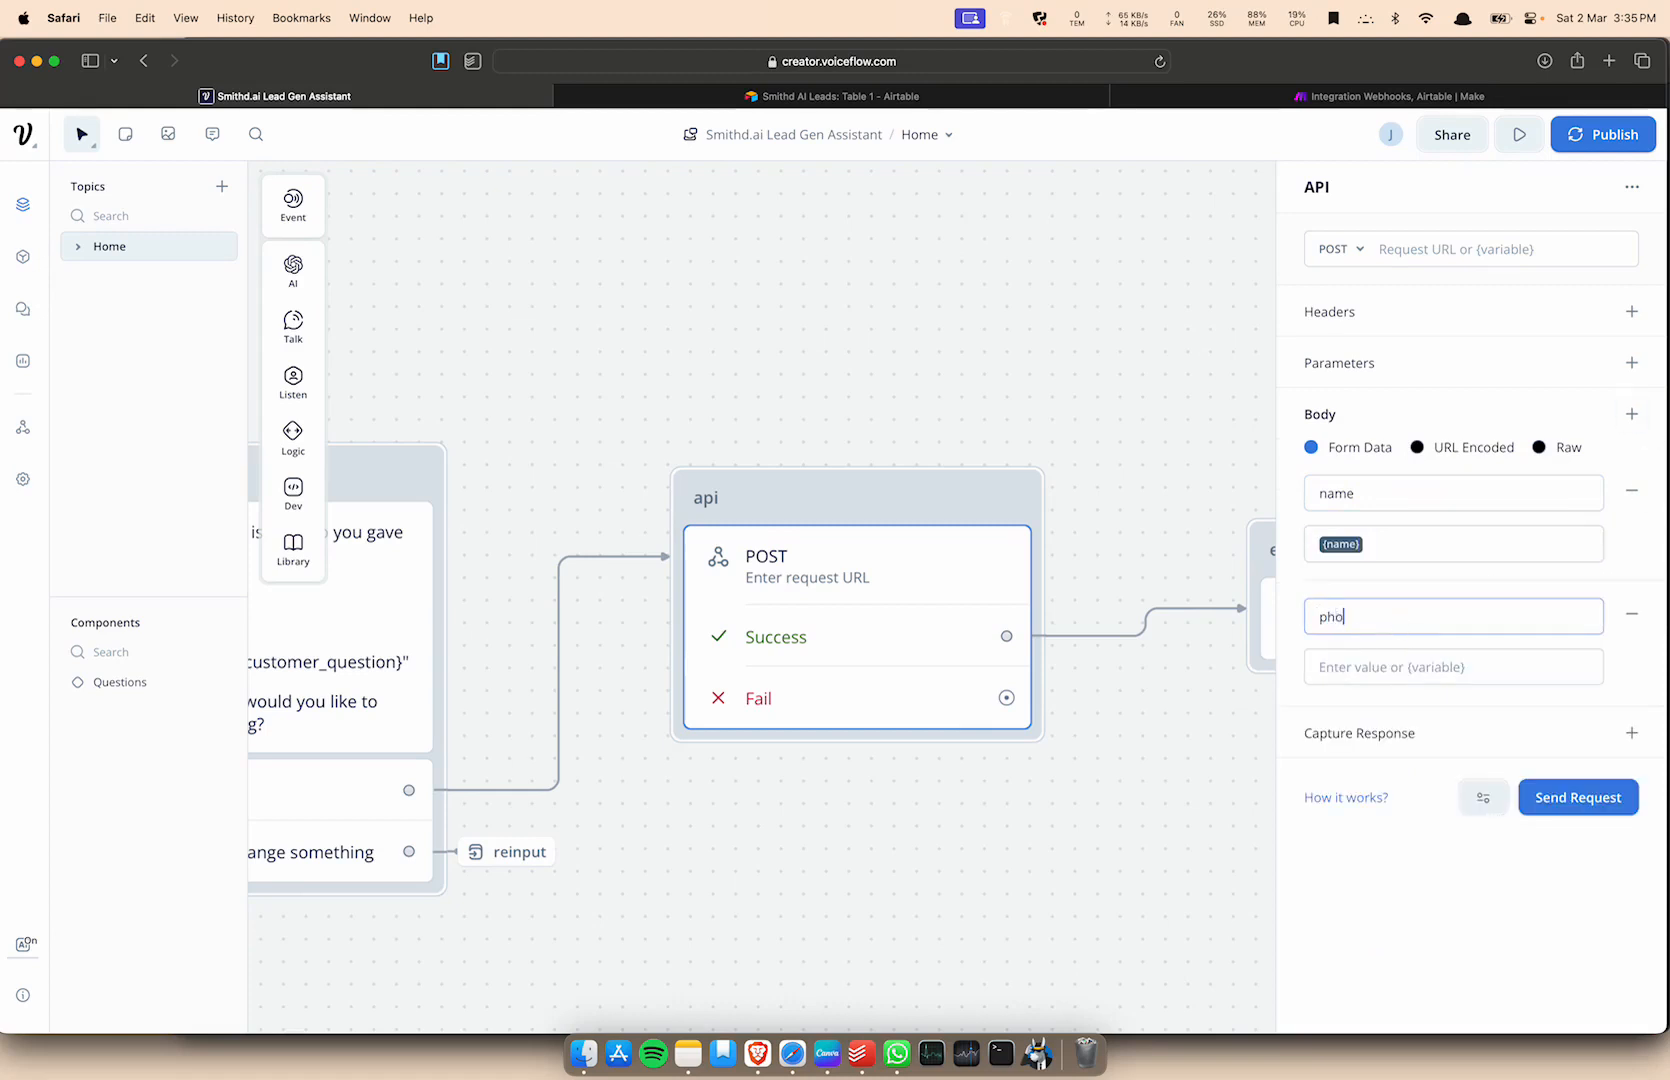
{"action": "key", "text": "BackSpace"}
{"action": "key", "text": "BackSpace"}
{"action": "key", "text": "BackSpace"}
{"action": "key", "text": "BackSpace"}
{"action": "type", "text": "email"}
{"action": "left_click", "coordinate": [1425, 660]}
{"action": "type", "text": "{email"}
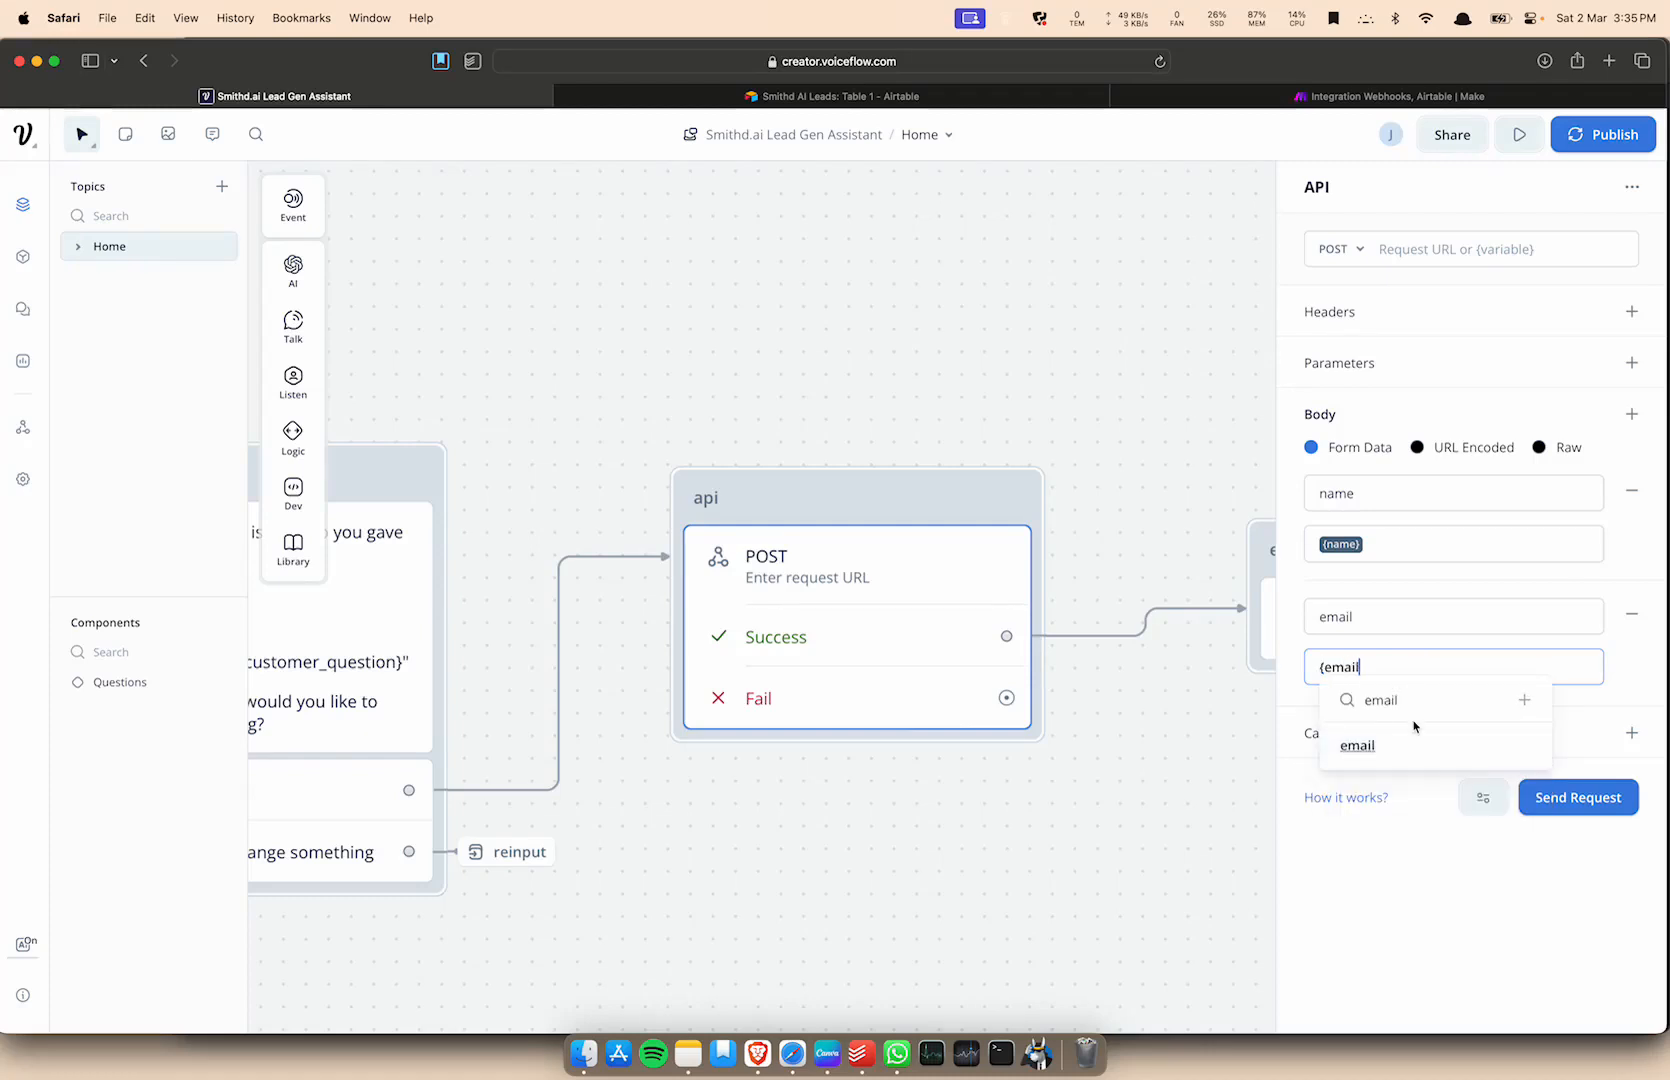
{"action": "left_click", "coordinate": [1400, 743]}
Add a third body entry with the key phone and the variable {phone} as value.
{"action": "left_click", "coordinate": [1631, 413]}
{"action": "left_click", "coordinate": [1365, 739]}
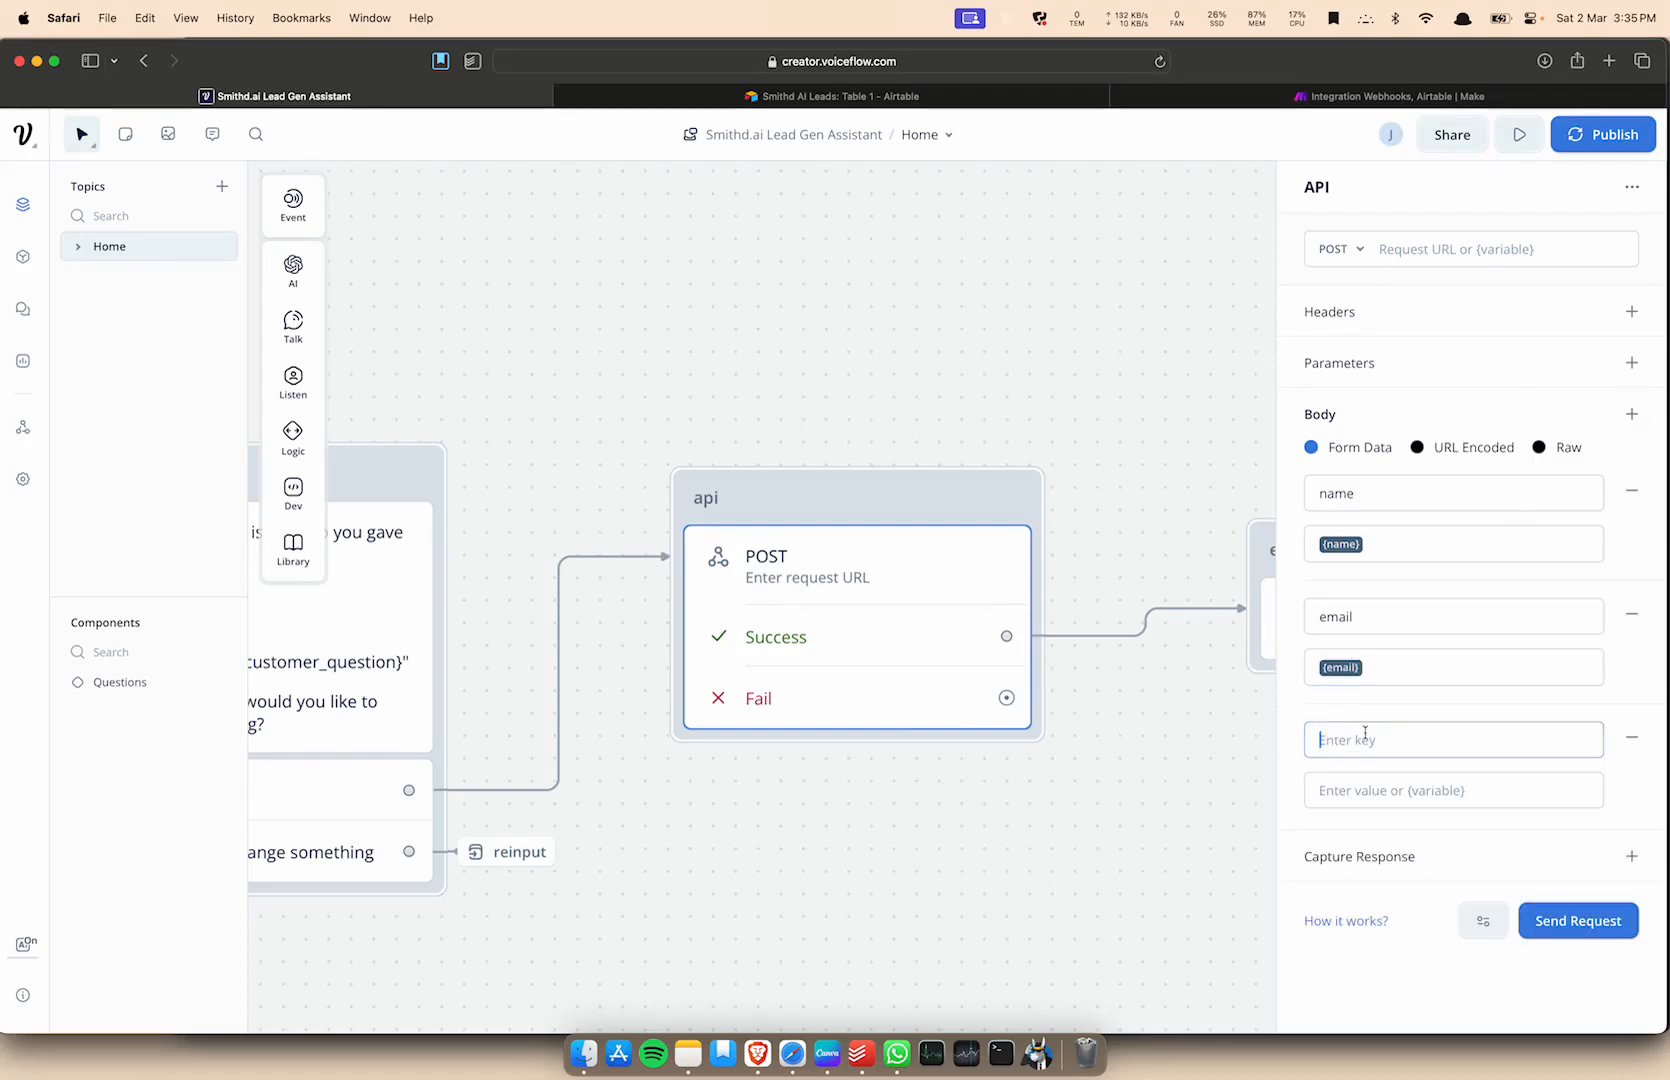
{"action": "type", "text": "phone"}
{"action": "left_click", "coordinate": [1365, 790]}
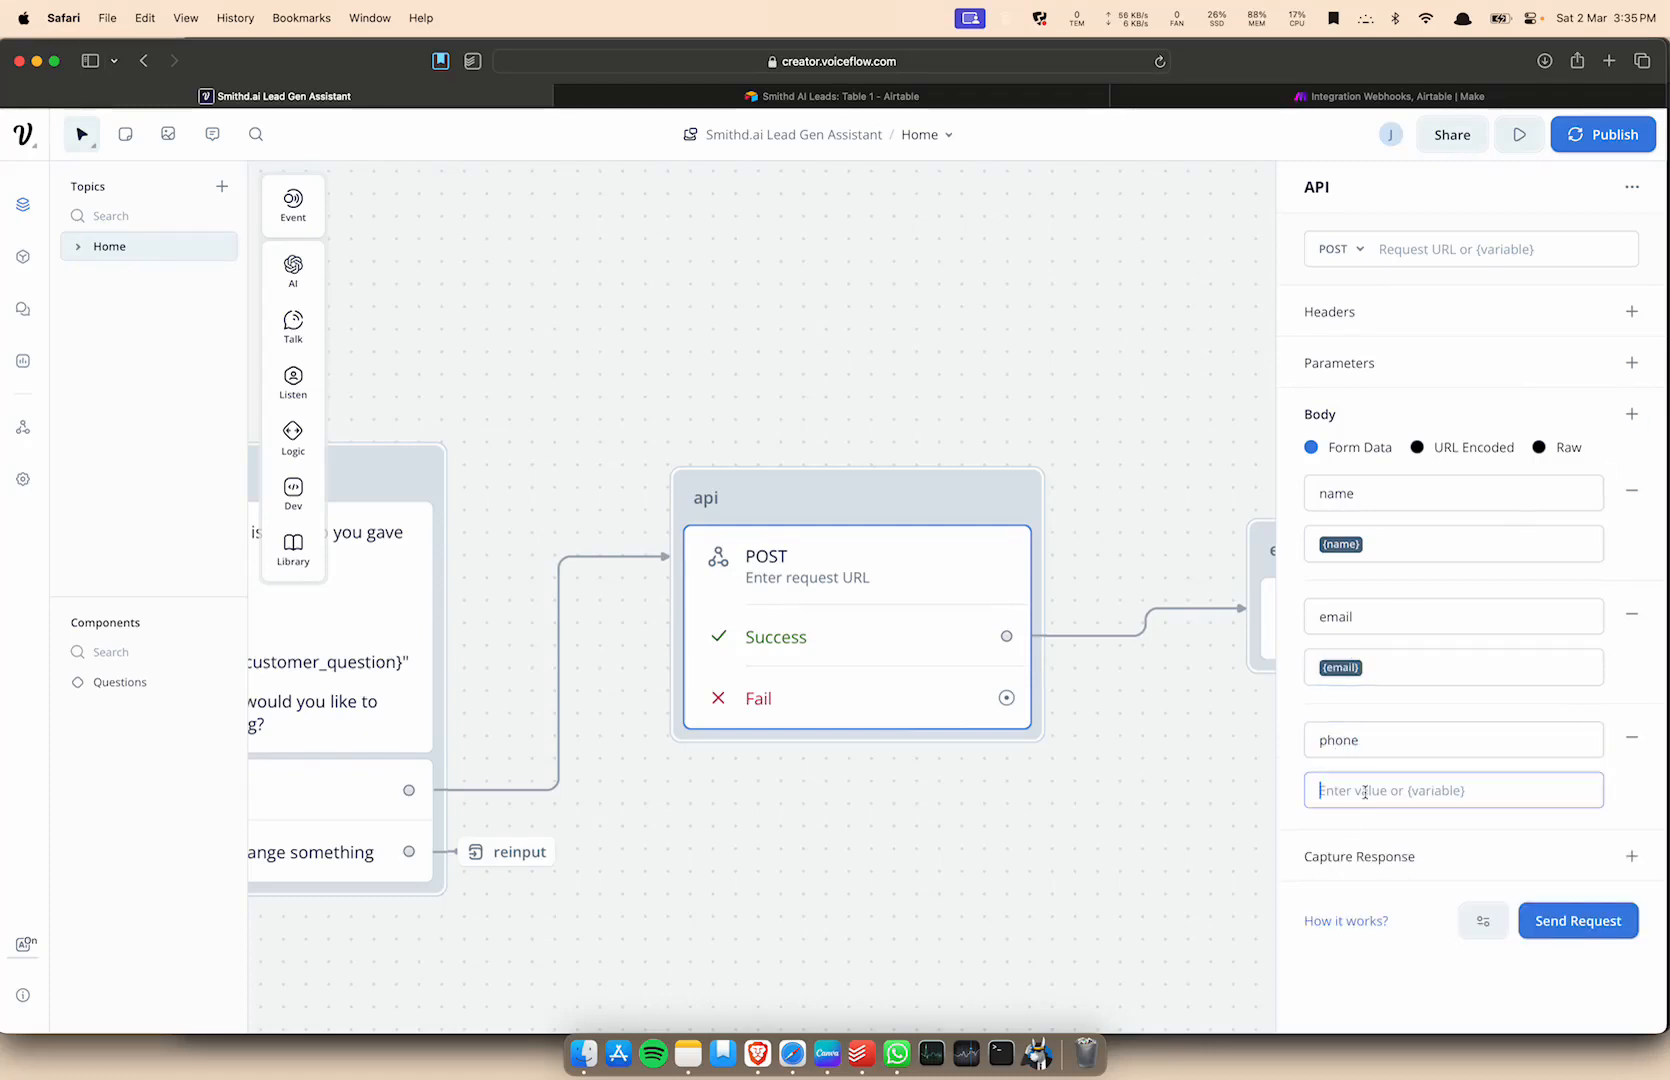
{"action": "type", "text": "{phone"}
{"action": "left_click", "coordinate": [1362, 905]}
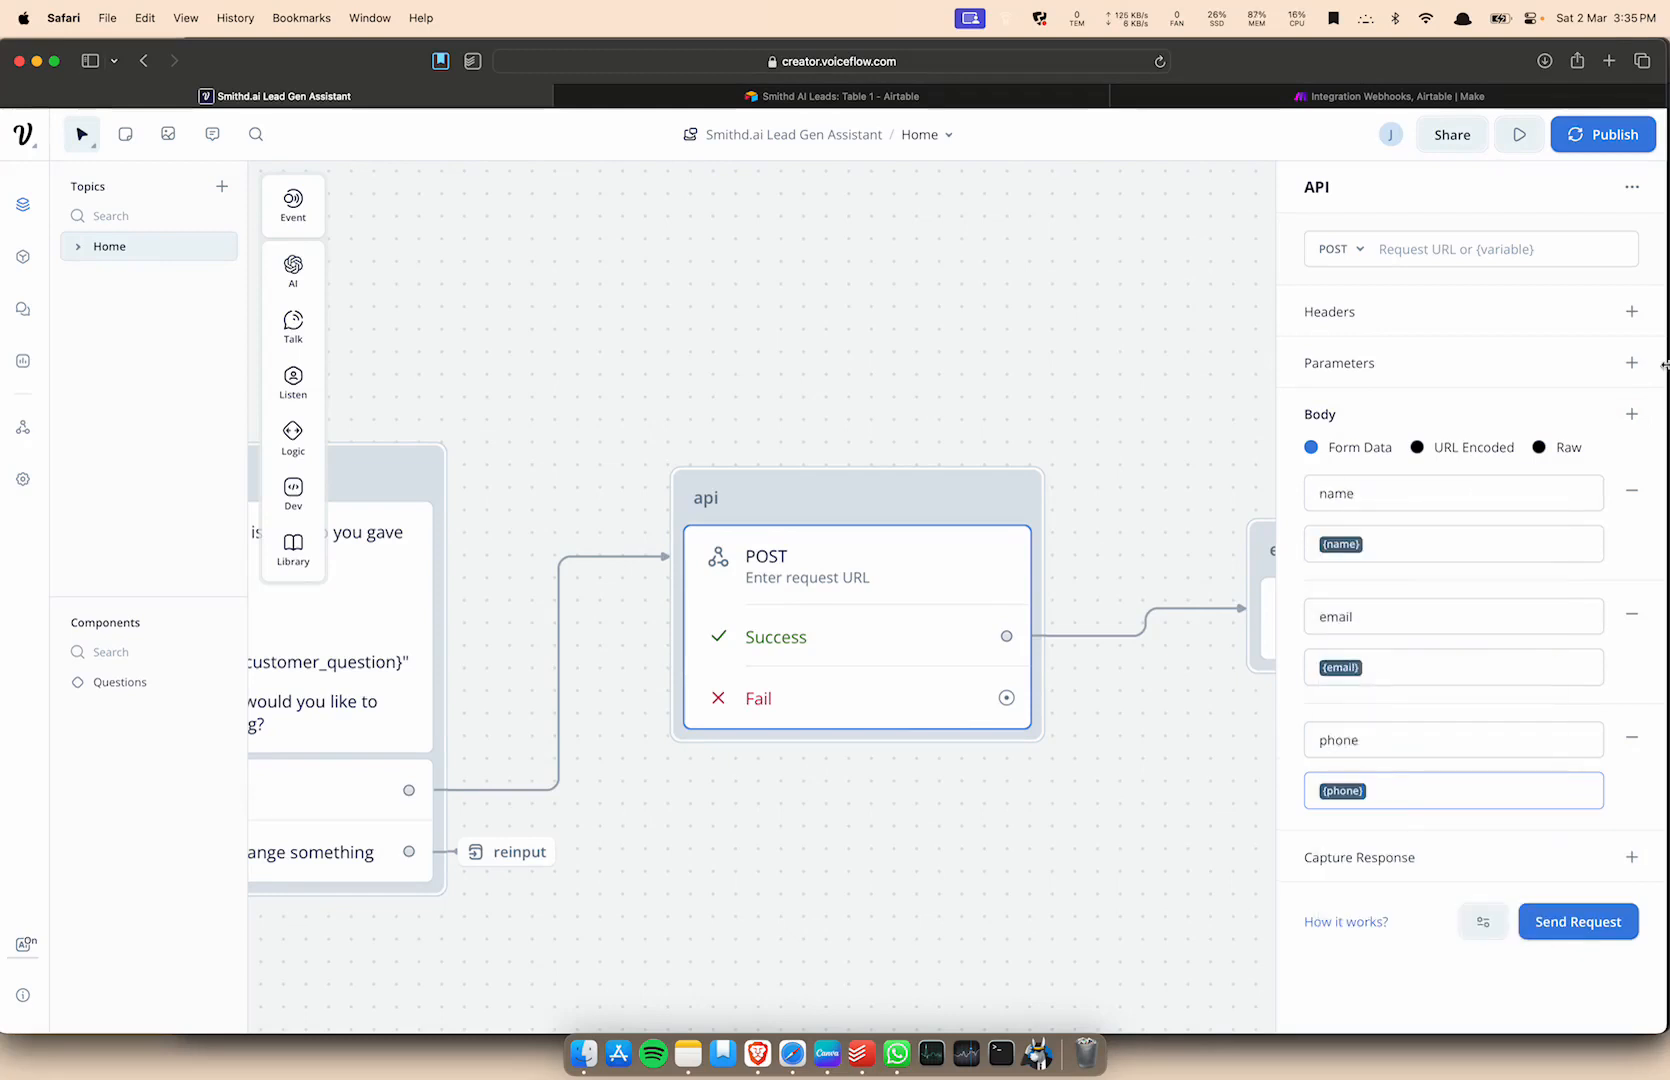
Add a fourth body entry with the key customer question and the variable {customer_question}, and choose POST as the request method.
{"action": "left_click", "coordinate": [1631, 413]}
{"action": "left_click", "coordinate": [1370, 864]}
{"action": "type", "text": "cus"}
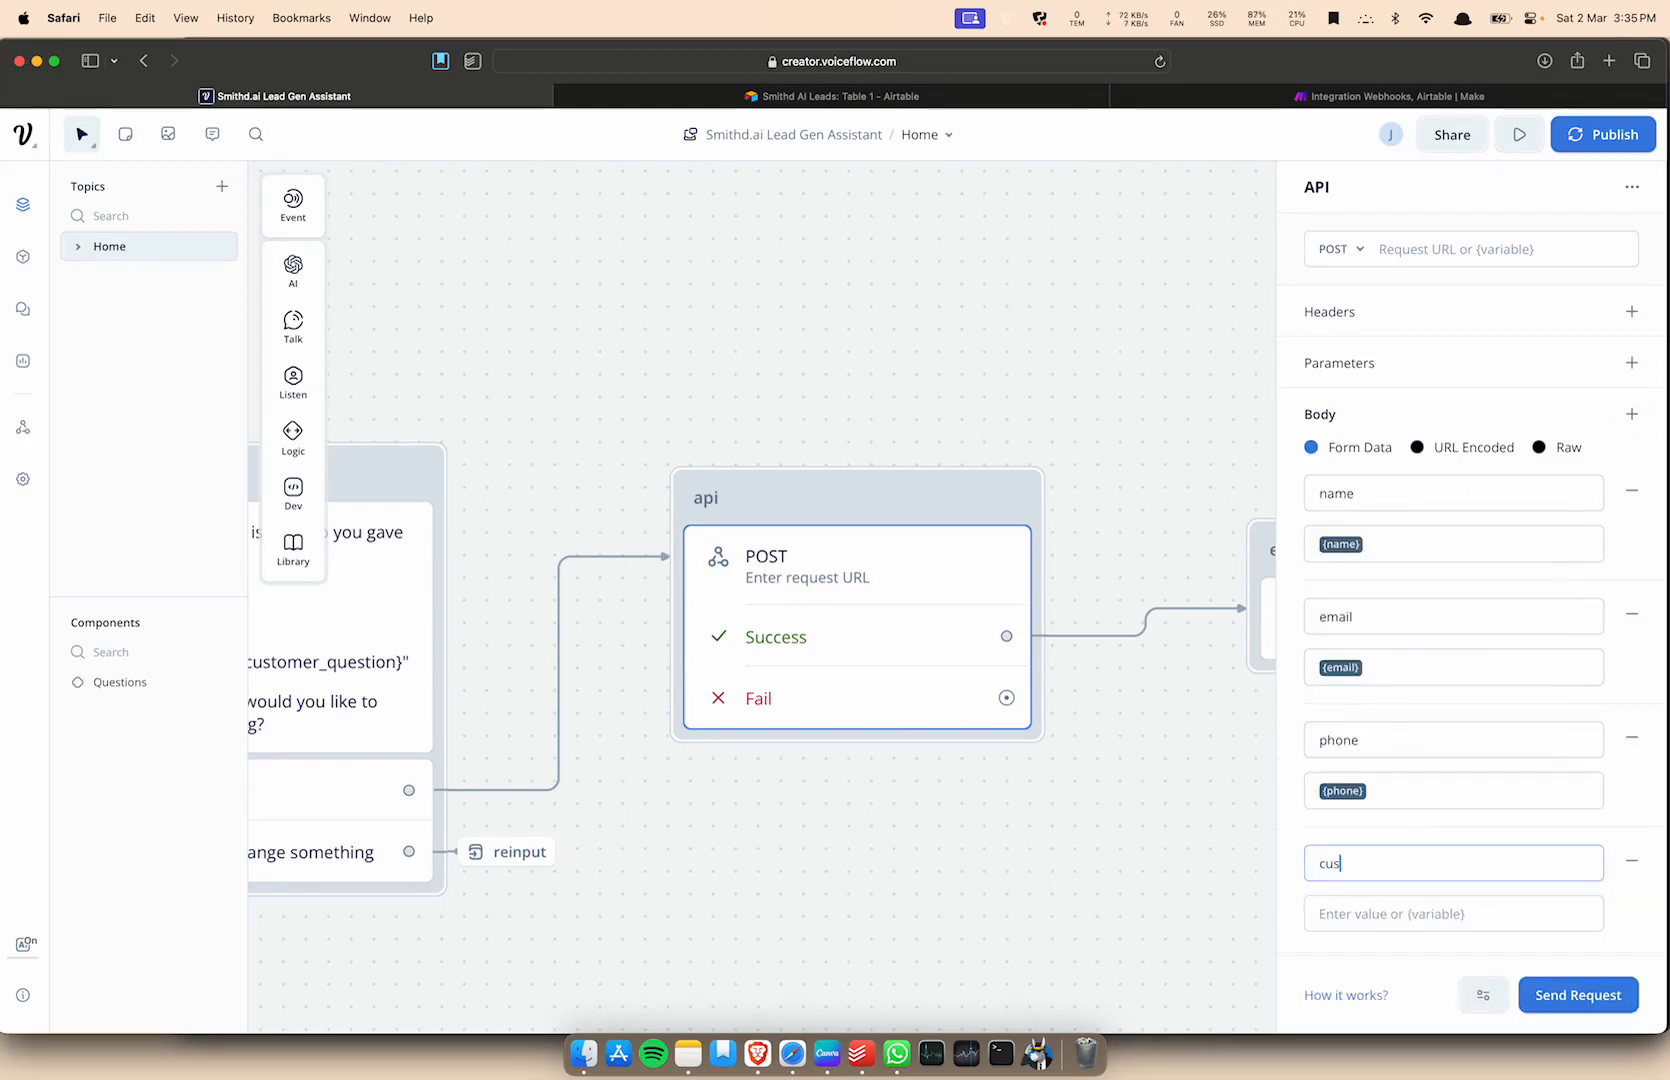
{"action": "type", "text": "tomer question"}
{"action": "left_click", "coordinate": [1382, 910]}
{"action": "type", "text": "{cu"}
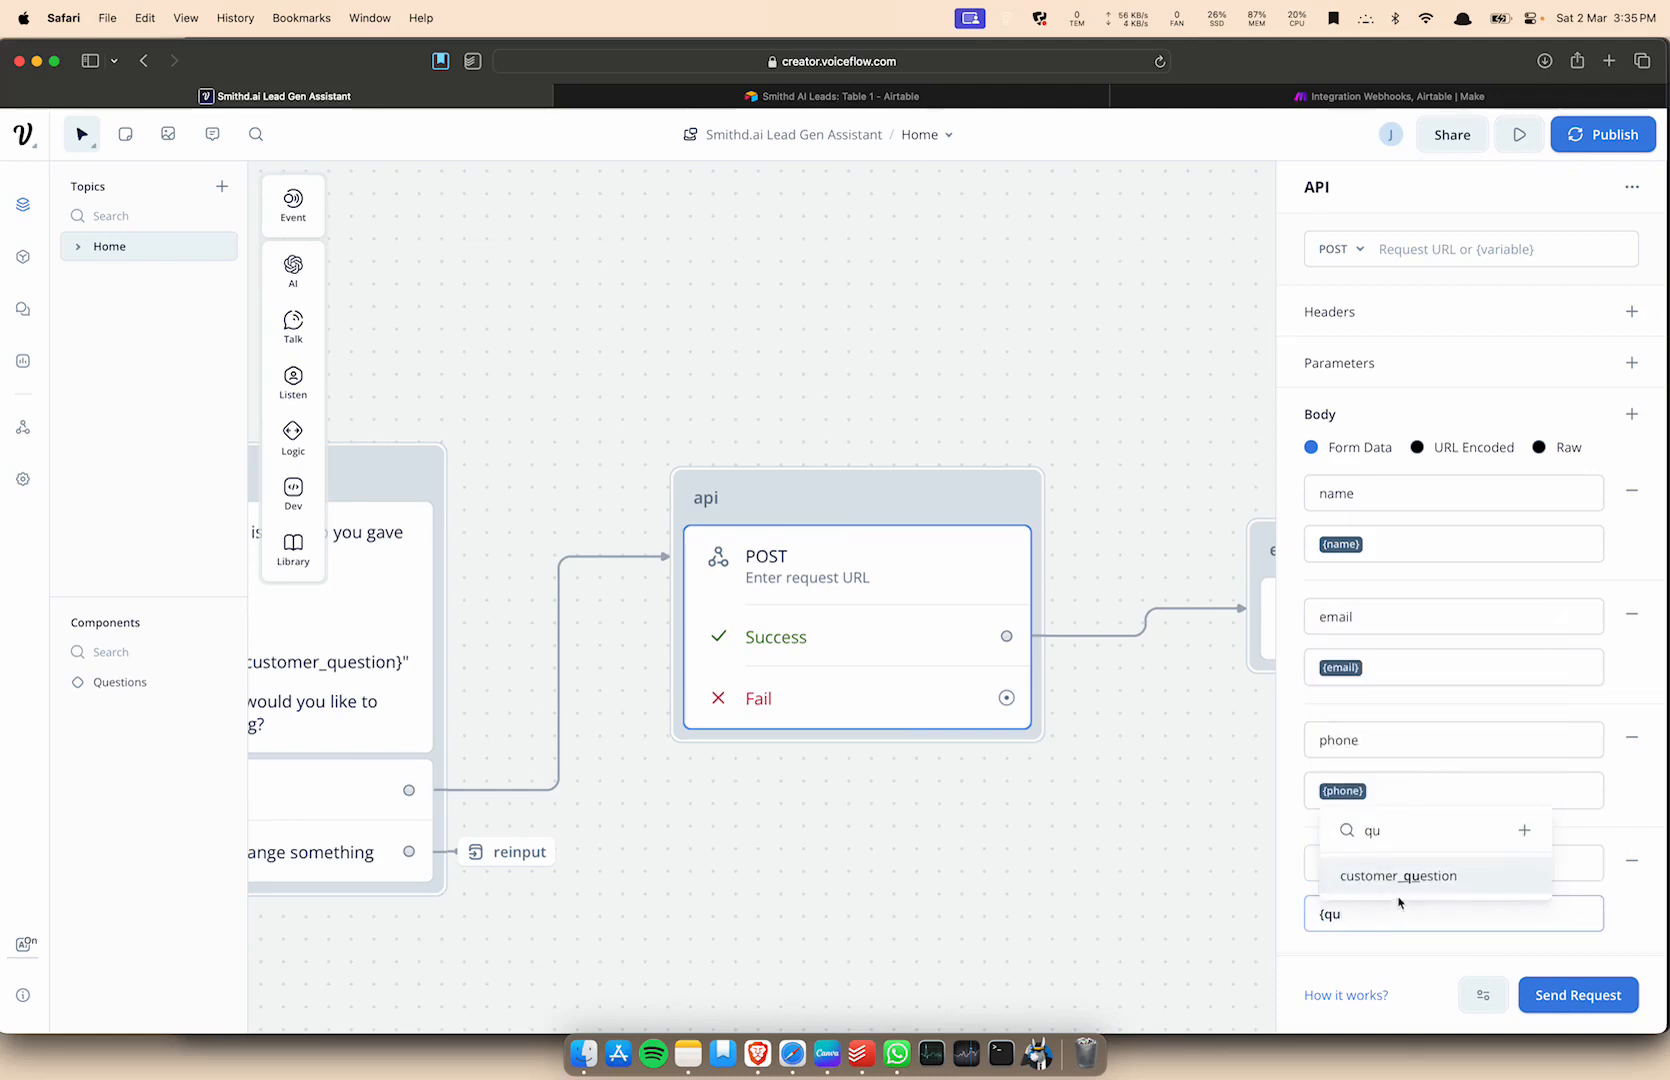
{"action": "left_click", "coordinate": [1383, 877]}
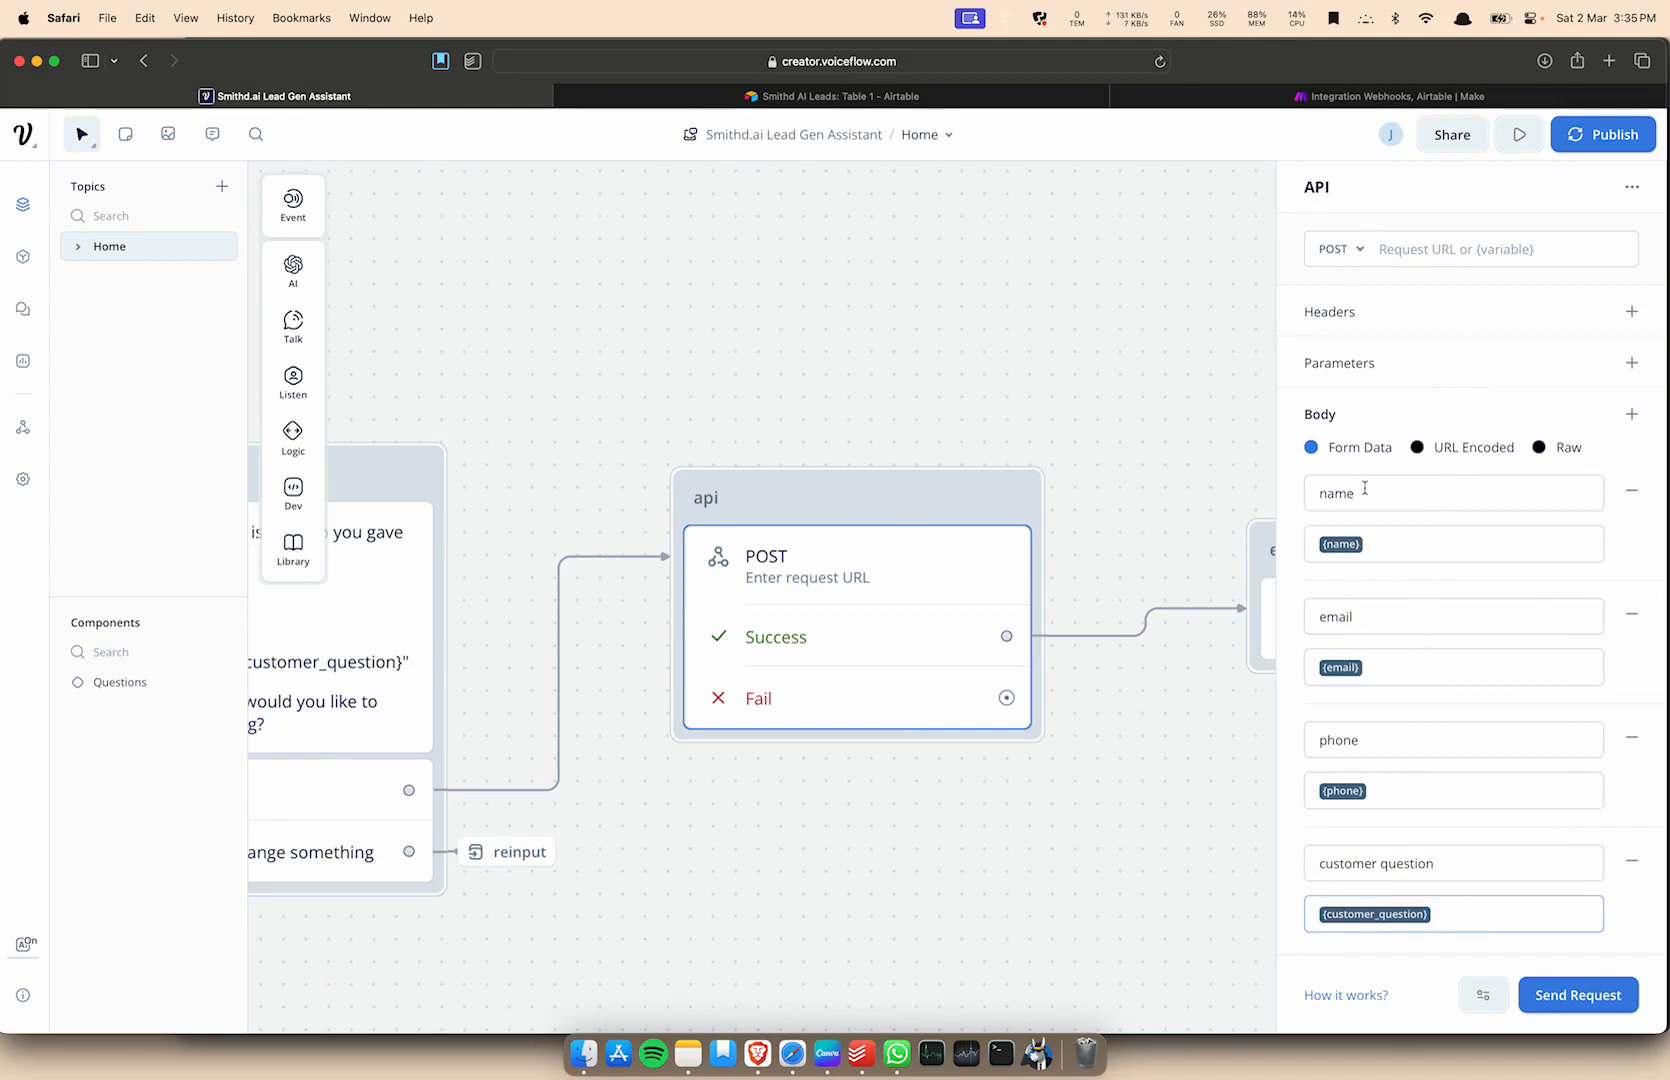
{"action": "left_click", "coordinate": [1337, 249]}
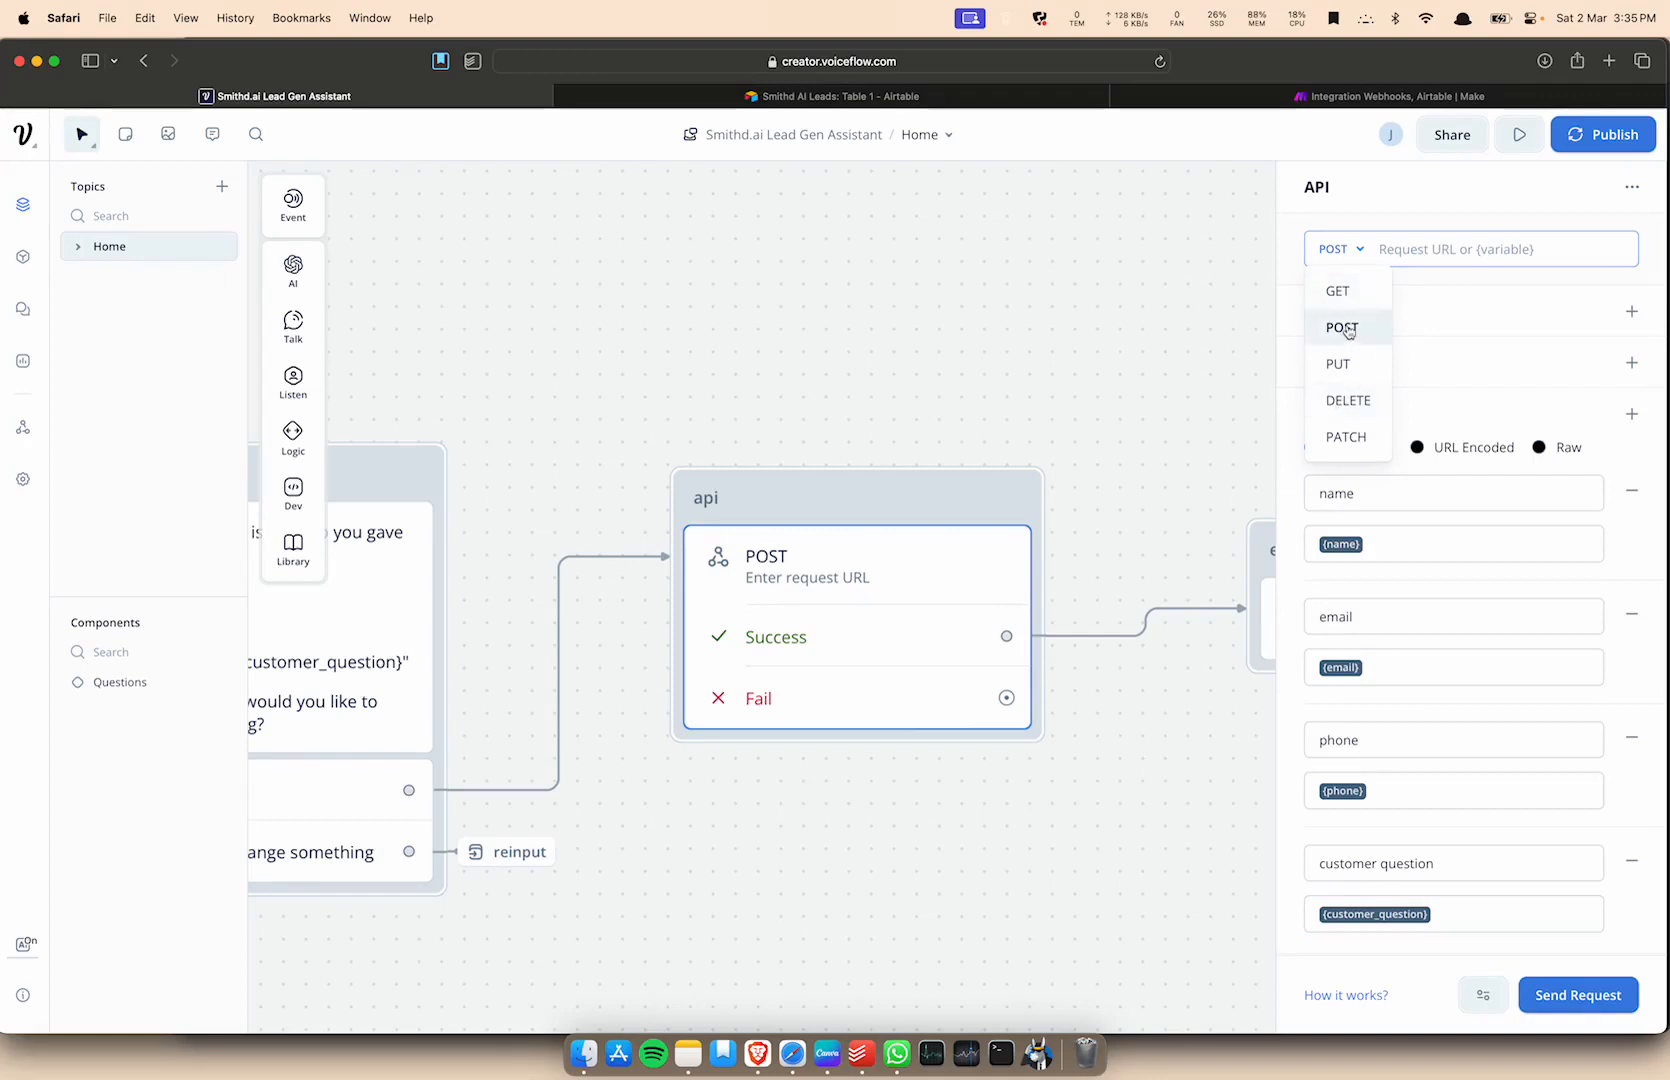
{"action": "left_click", "coordinate": [1343, 328]}
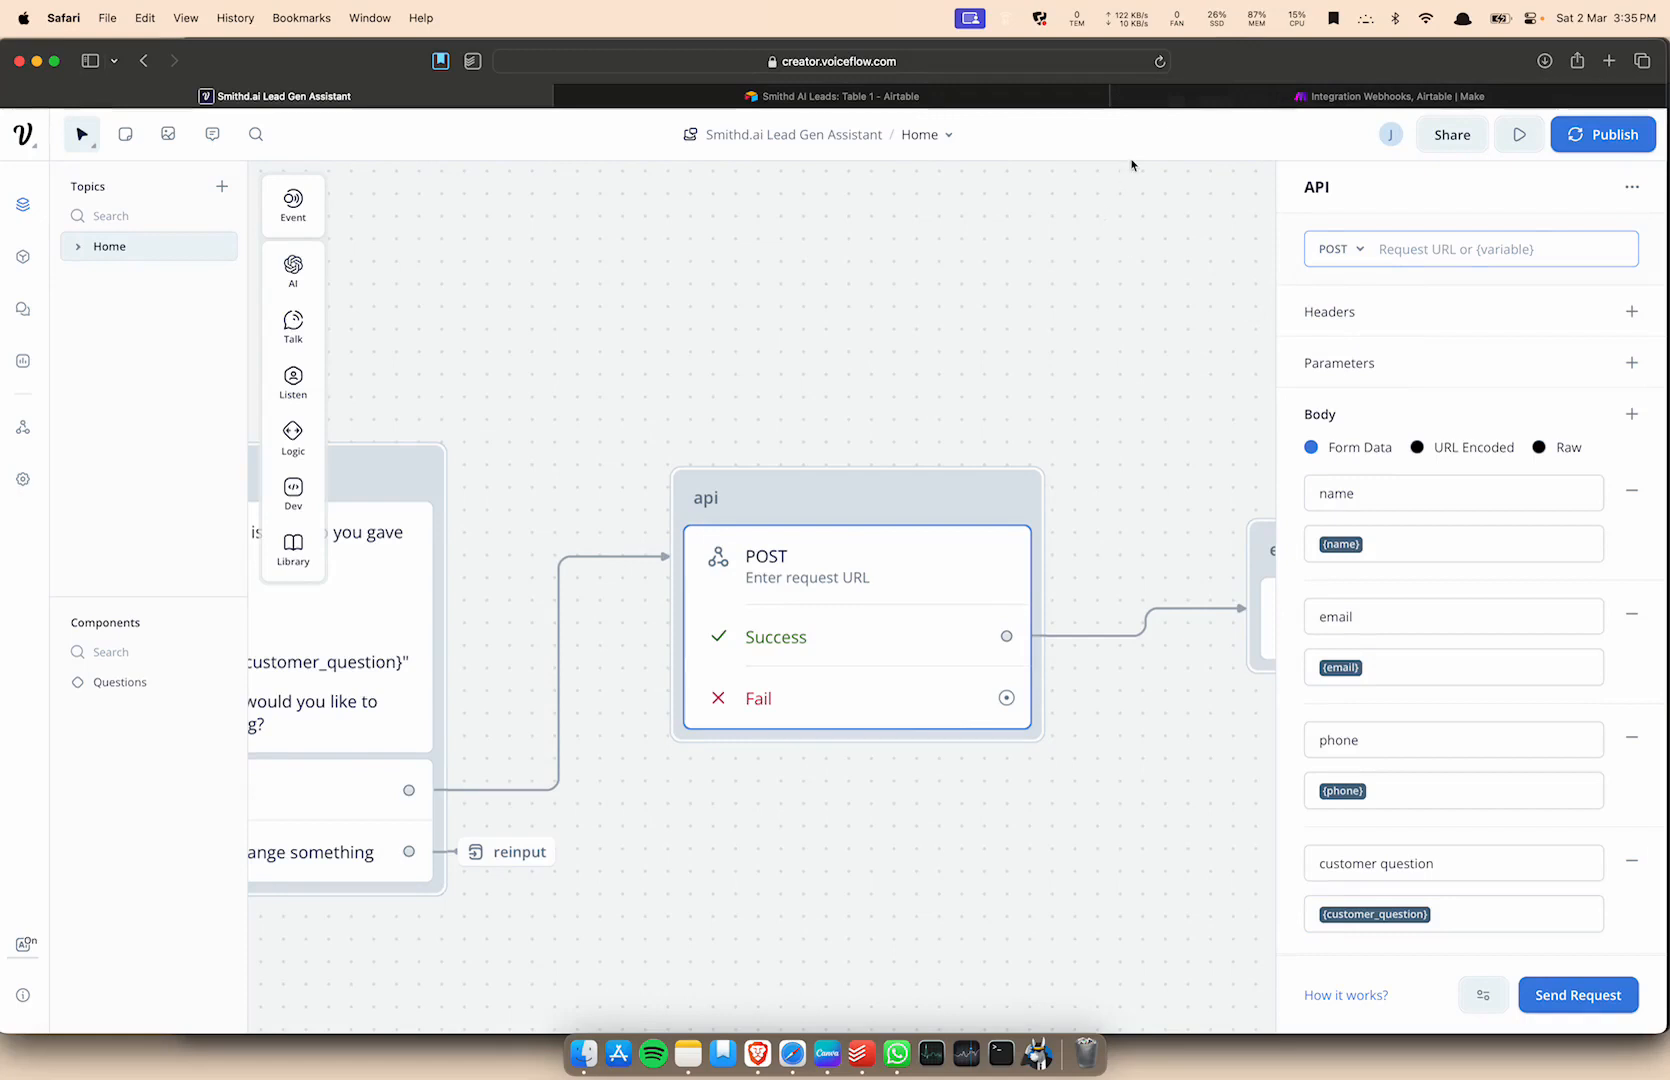
Switch to the Make scenario and add a Webhooks Custom webhook trigger as its first module.
{"action": "left_click", "coordinate": [1176, 100]}
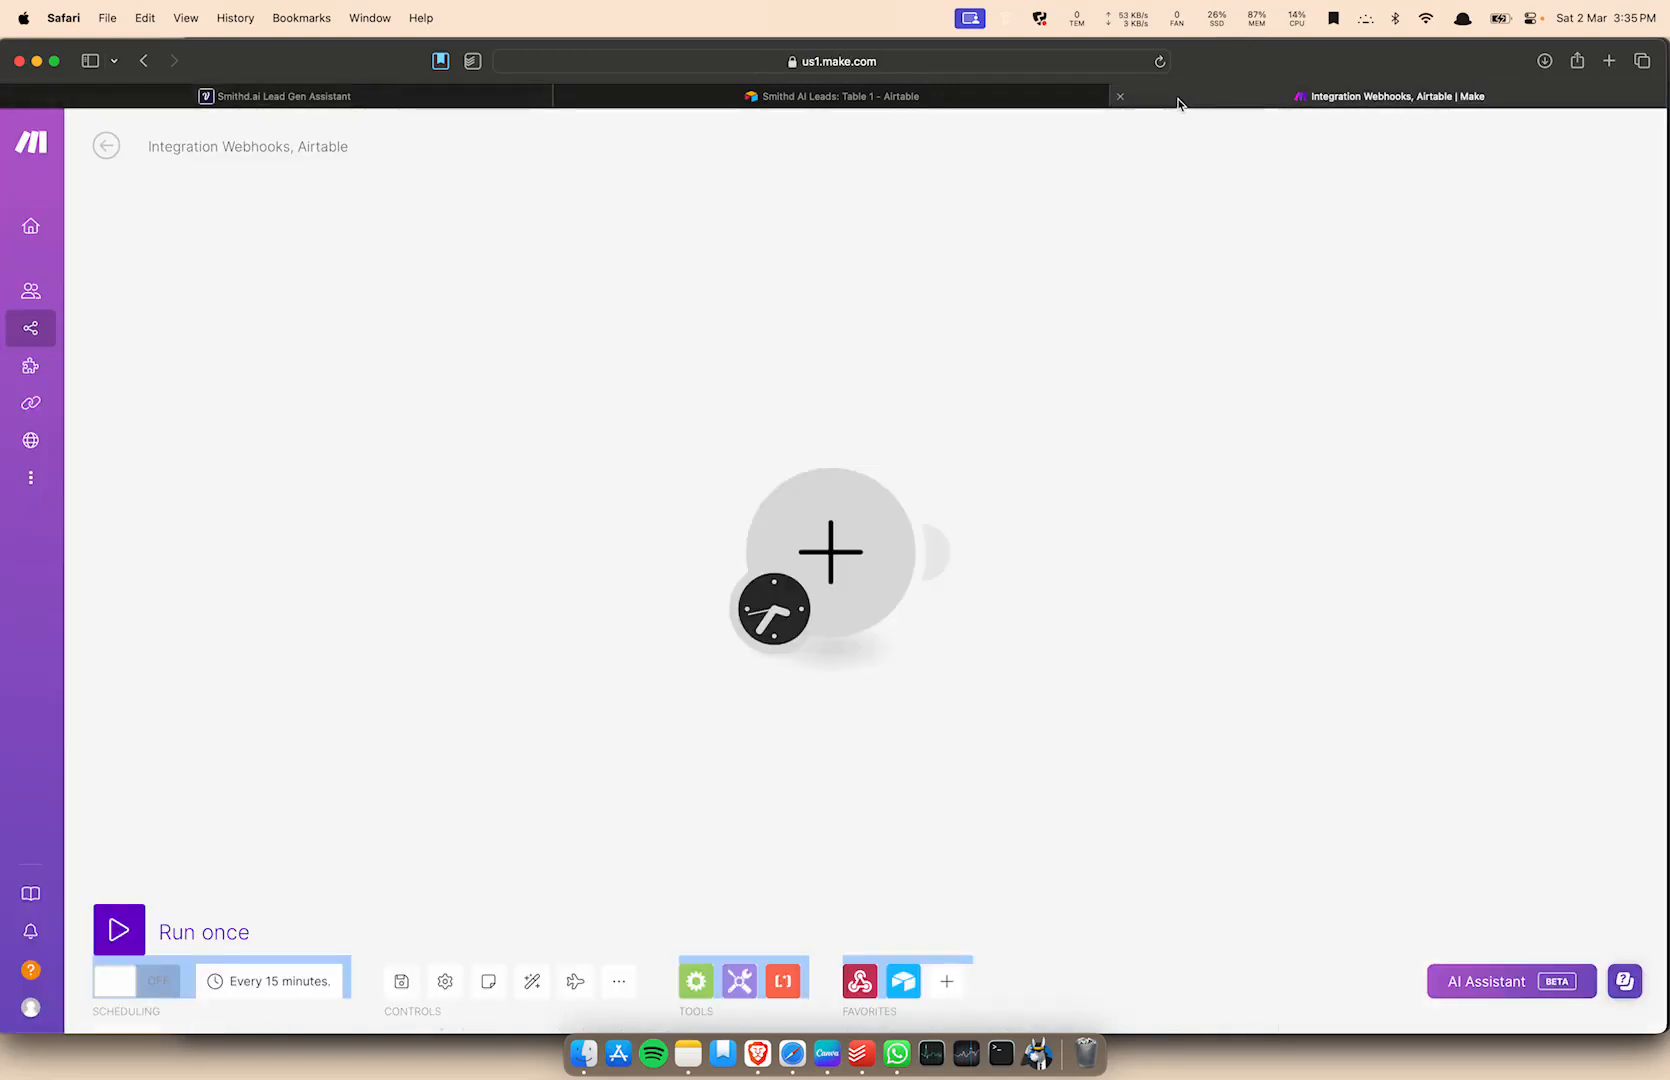
{"action": "left_click", "coordinate": [848, 548]}
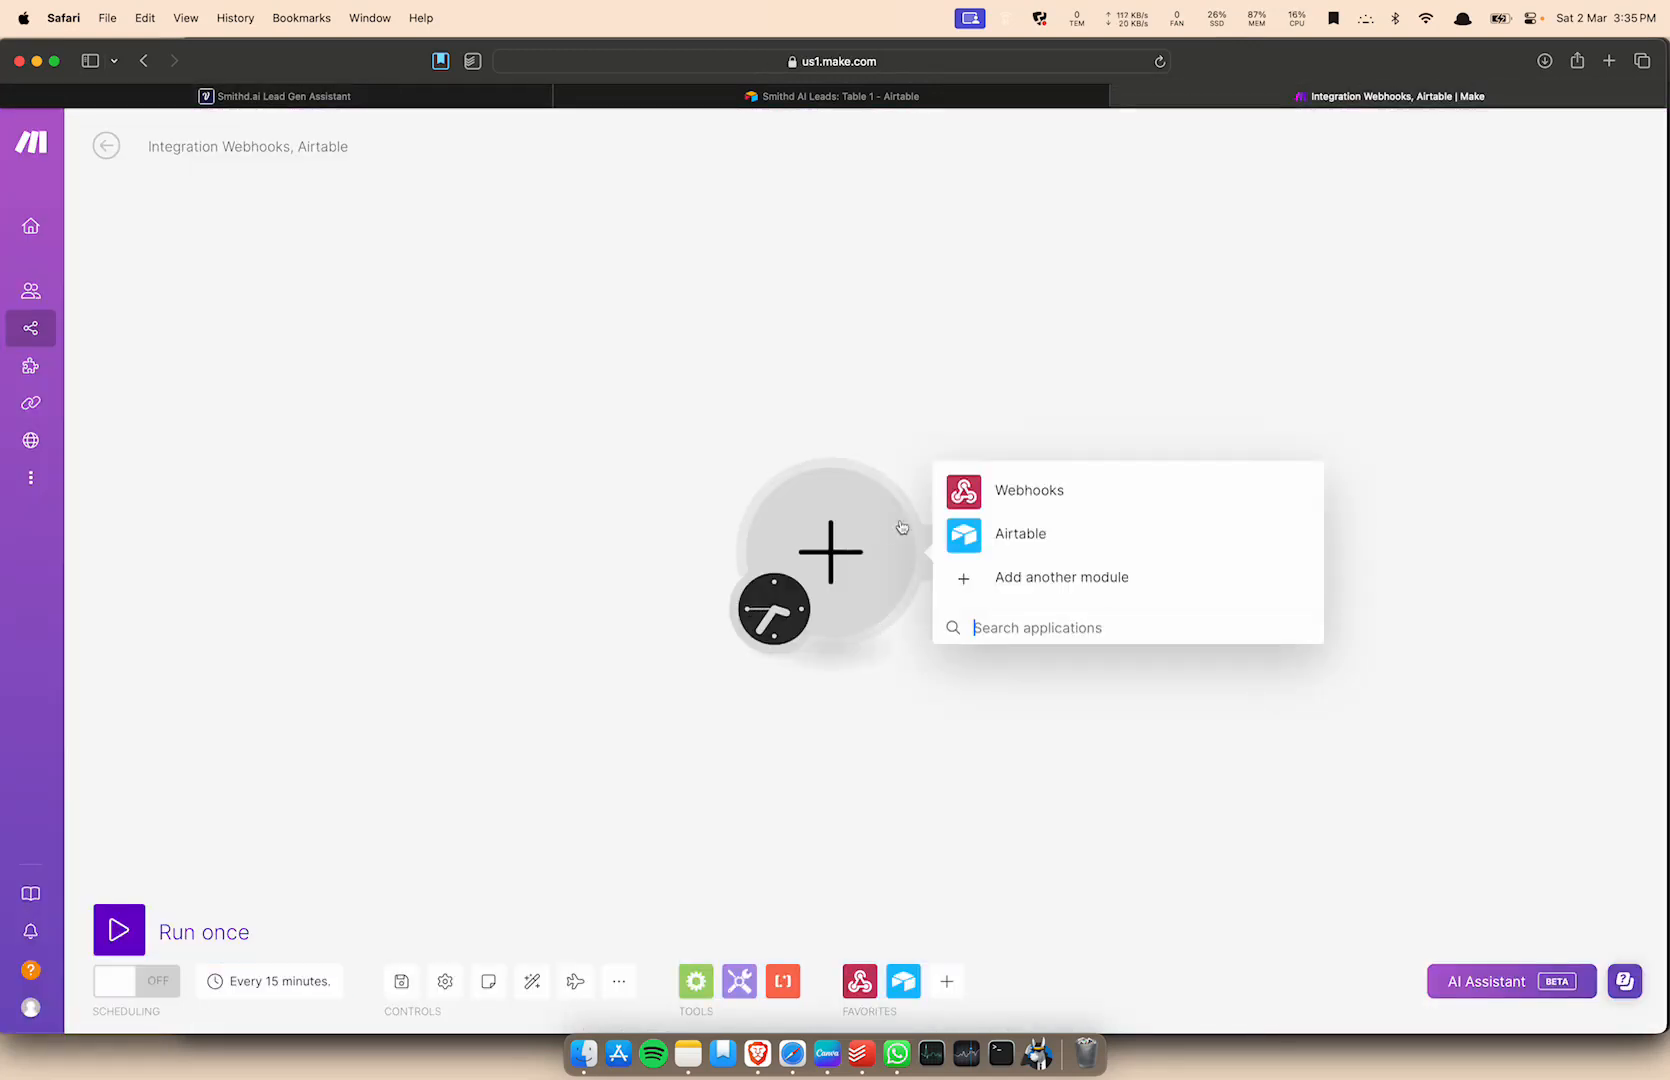
{"action": "left_click", "coordinate": [984, 507]}
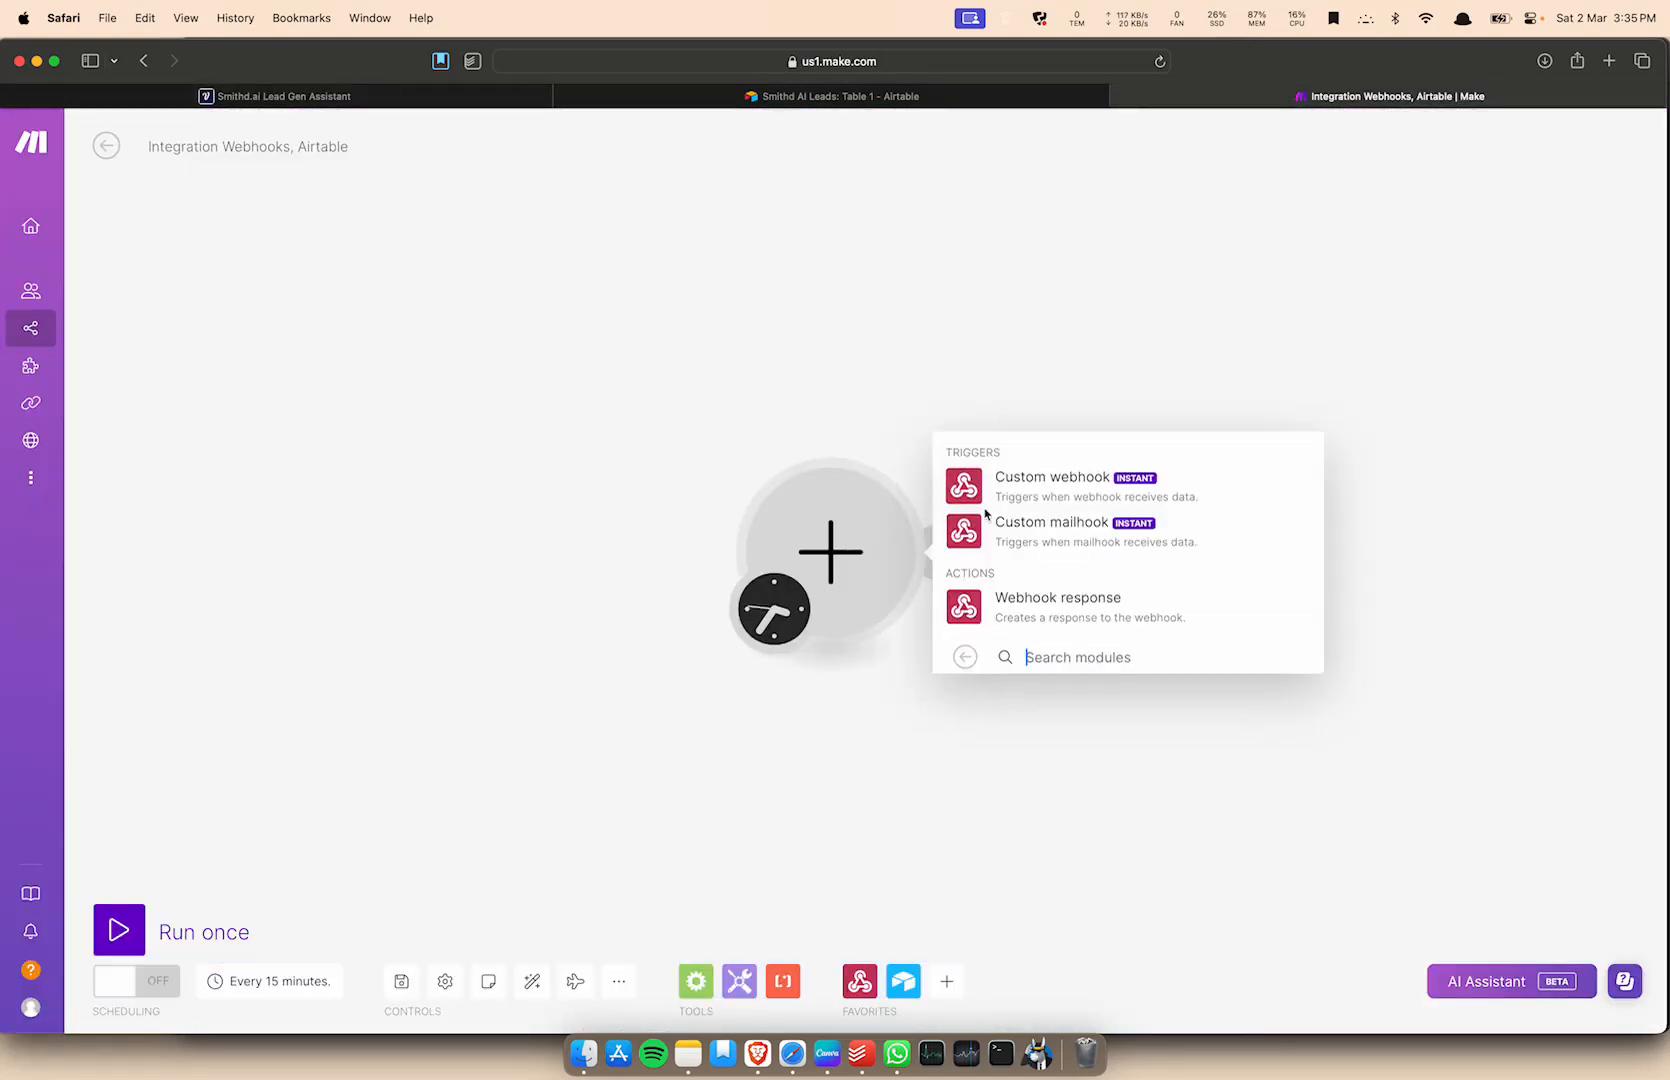
{"action": "left_click", "coordinate": [1061, 483]}
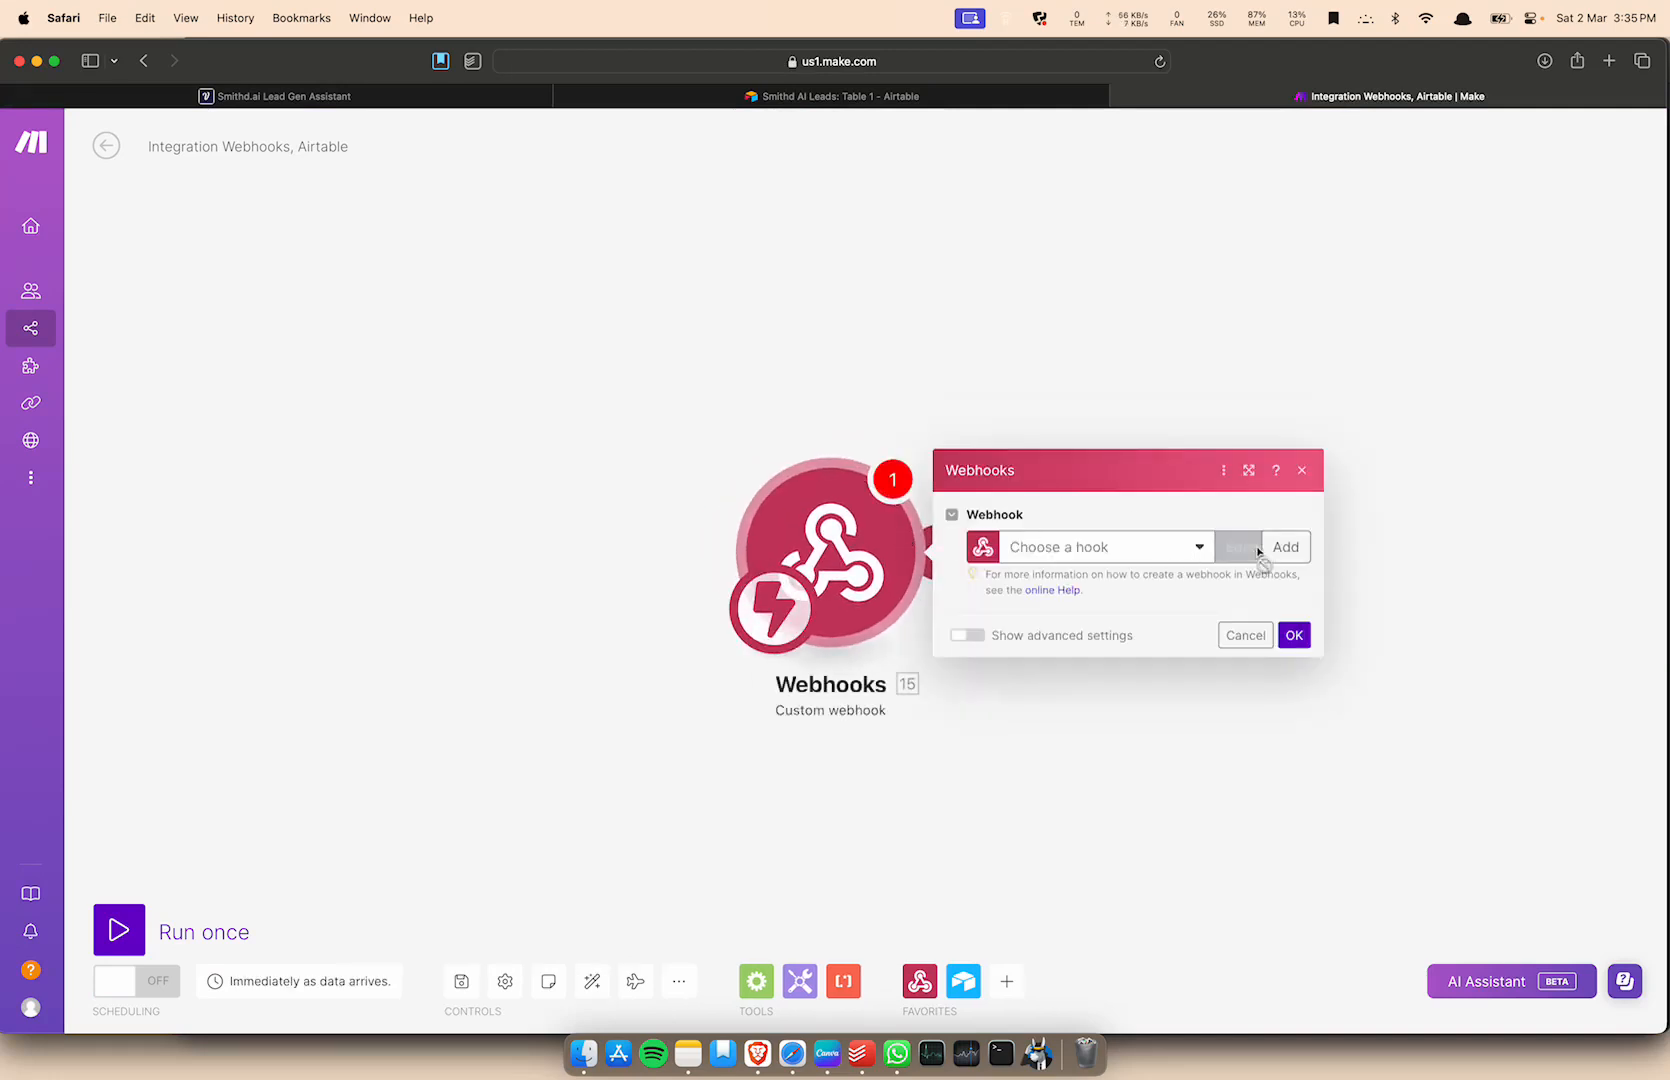
Create a new webhook named tutorial for the custom webhook trigger and save it.
{"action": "left_click", "coordinate": [1270, 546]}
{"action": "left_click", "coordinate": [1154, 480]}
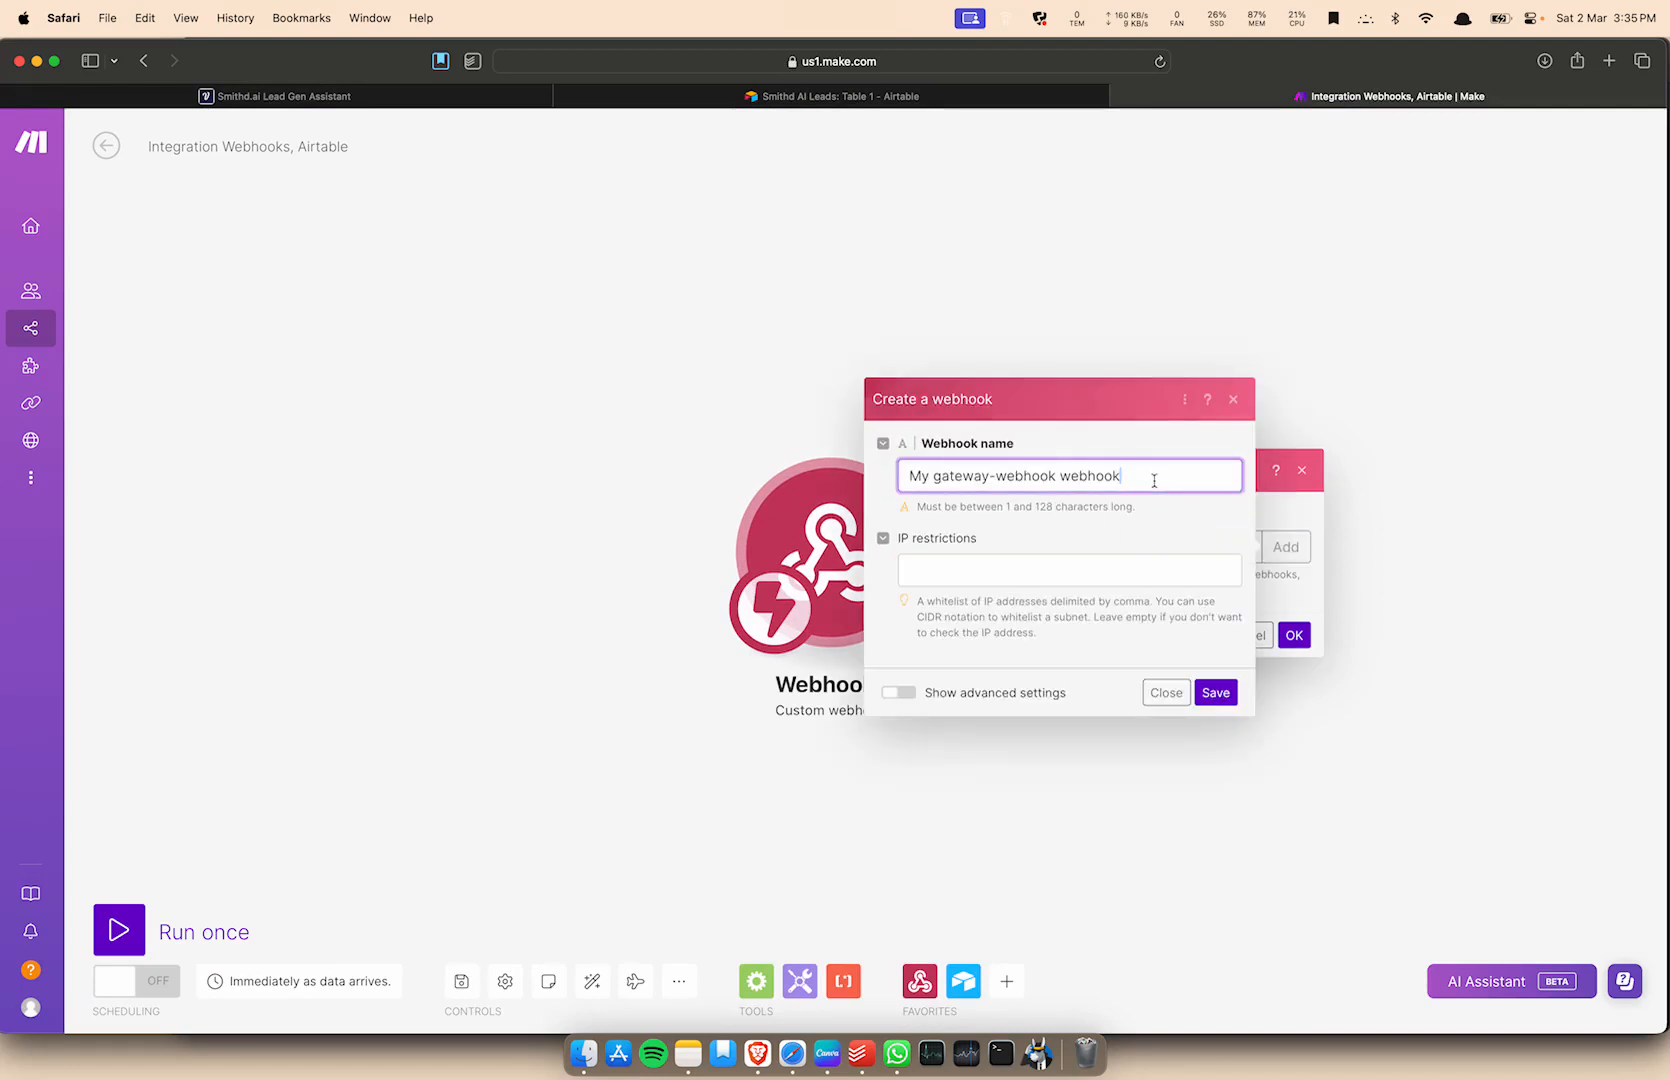
{"action": "key", "text": "super+a"}
{"action": "key", "text": "BackSpace"}
{"action": "type", "text": "tutorial"}
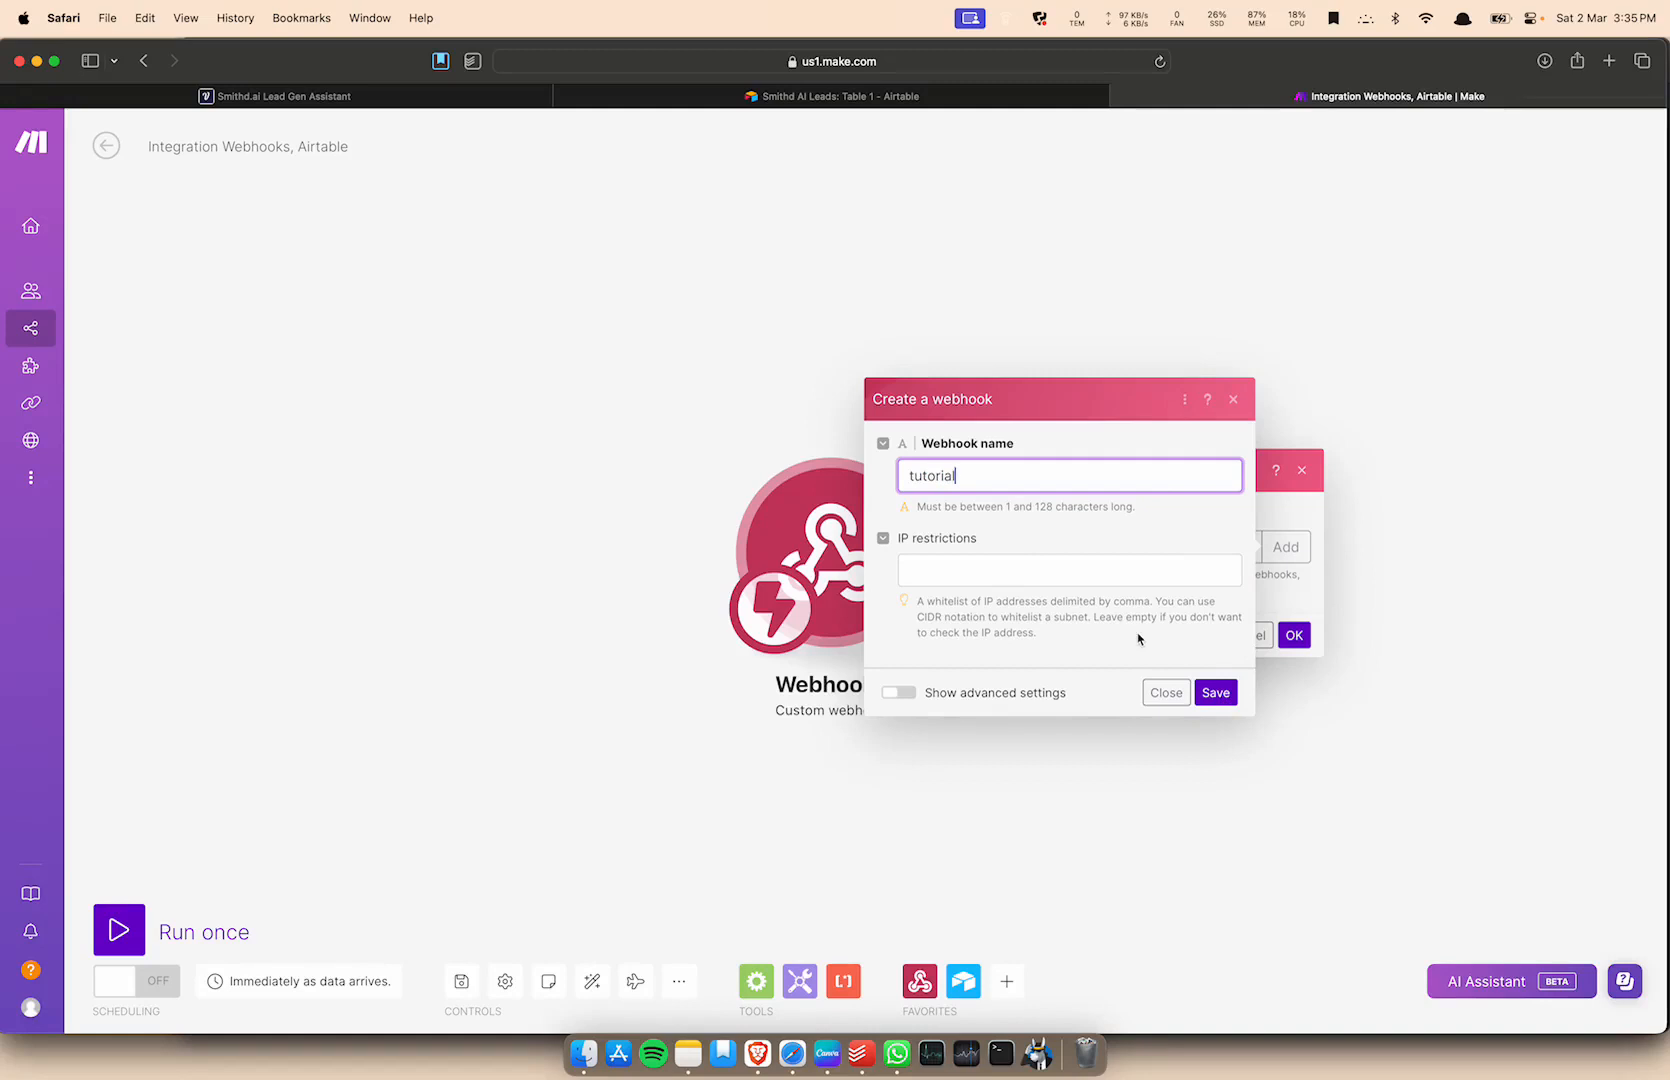
{"action": "left_click", "coordinate": [1215, 692]}
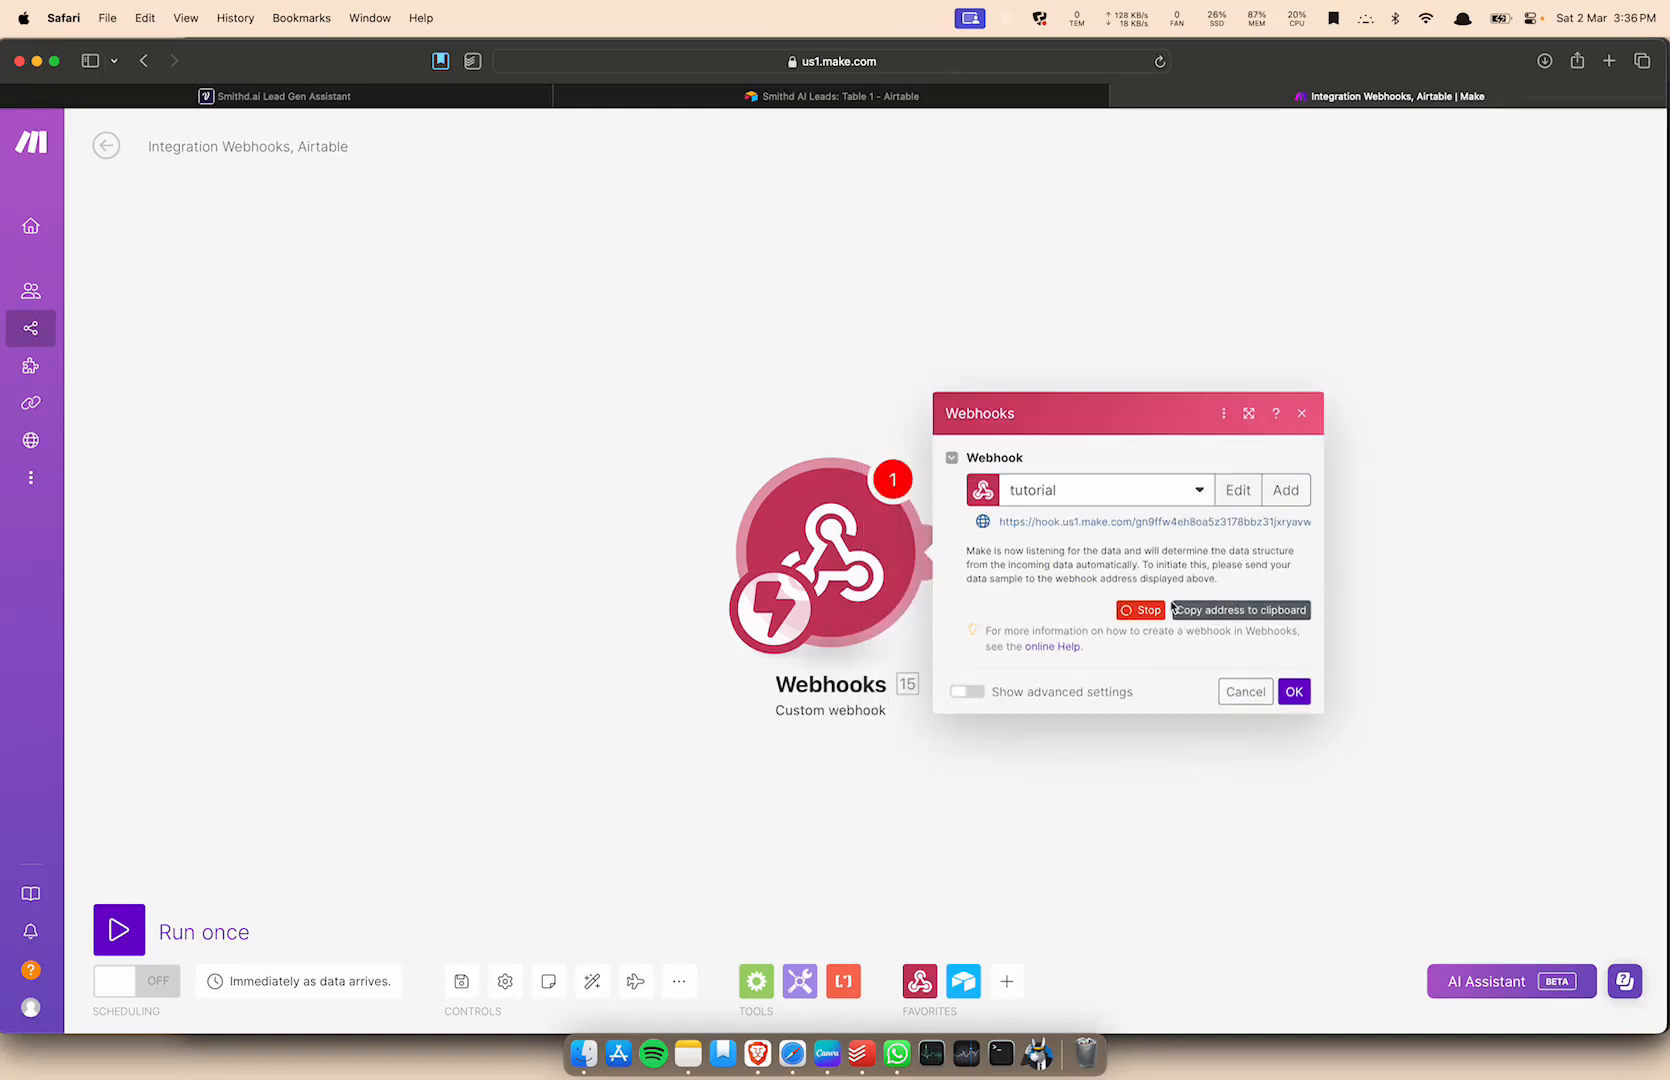
Copy the tutorial webhook's address and paste it as the request URL of the api block in Voiceflow.
{"action": "left_click", "coordinate": [1218, 612]}
{"action": "left_click", "coordinate": [424, 96]}
{"action": "key", "text": "super+v"}
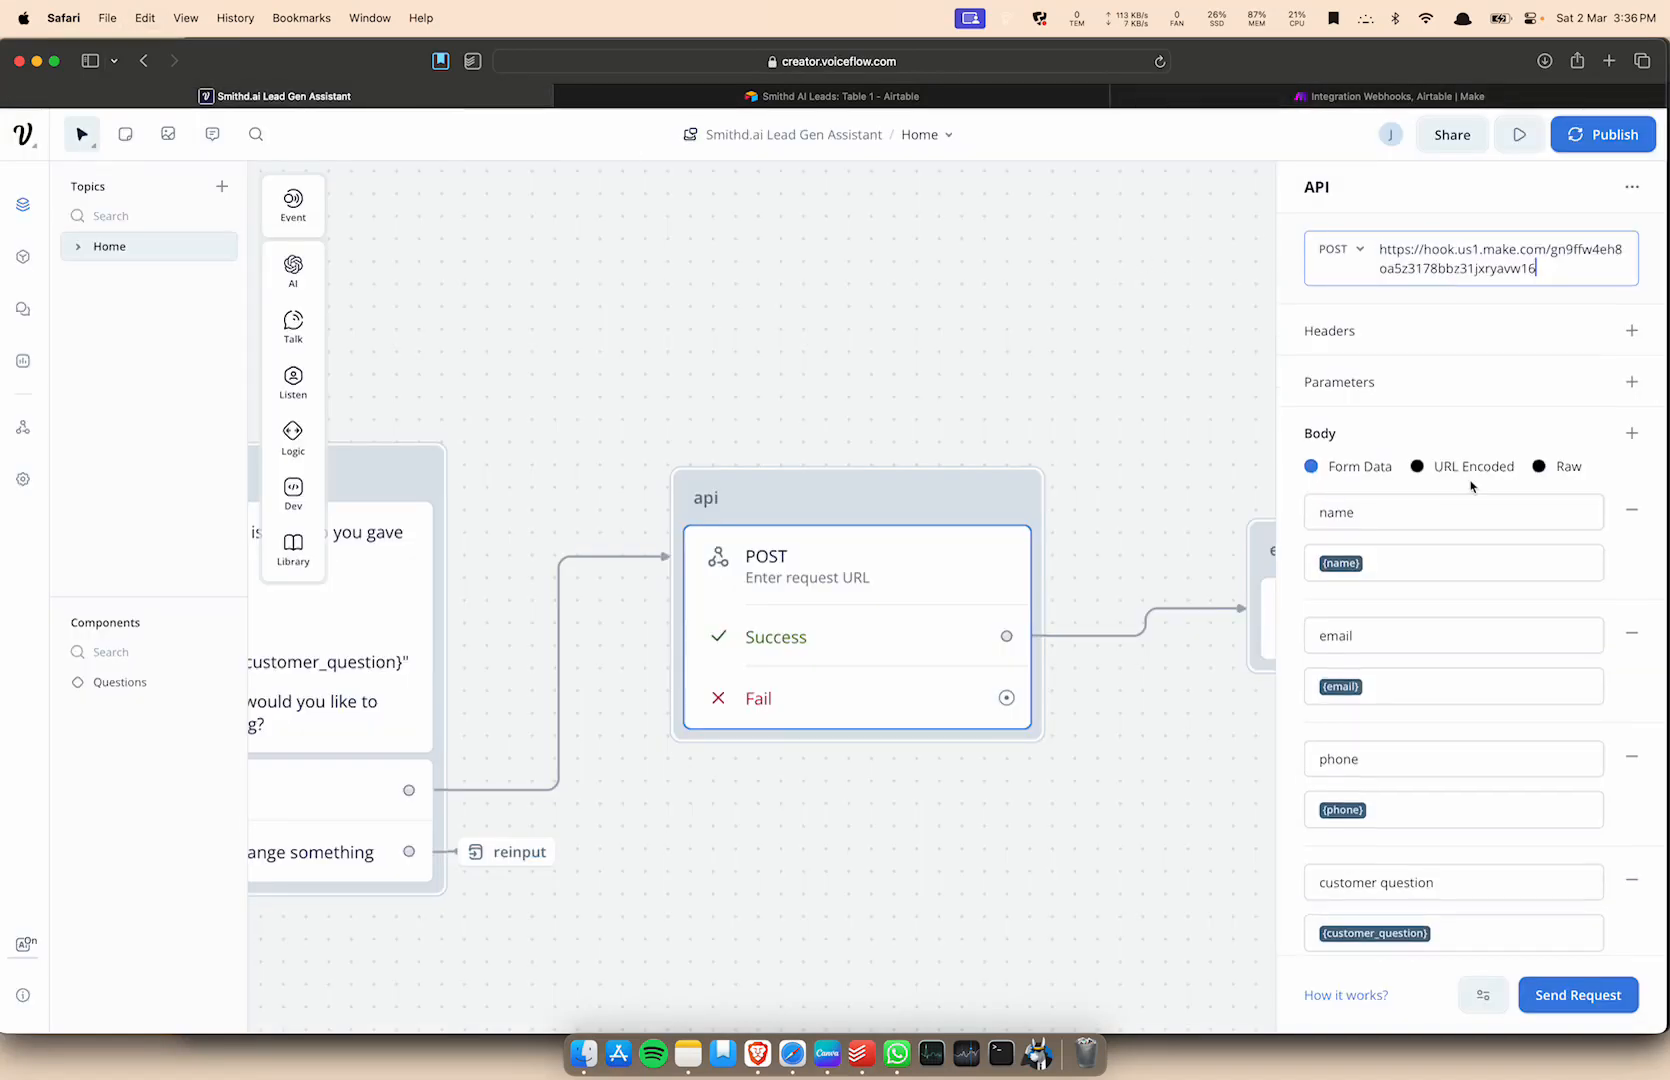
Send a test request from the api block to the webhook, then close the test result.
{"action": "scroll", "coordinate": [1453, 811], "scroll_direction": "down", "scroll_amount": 1}
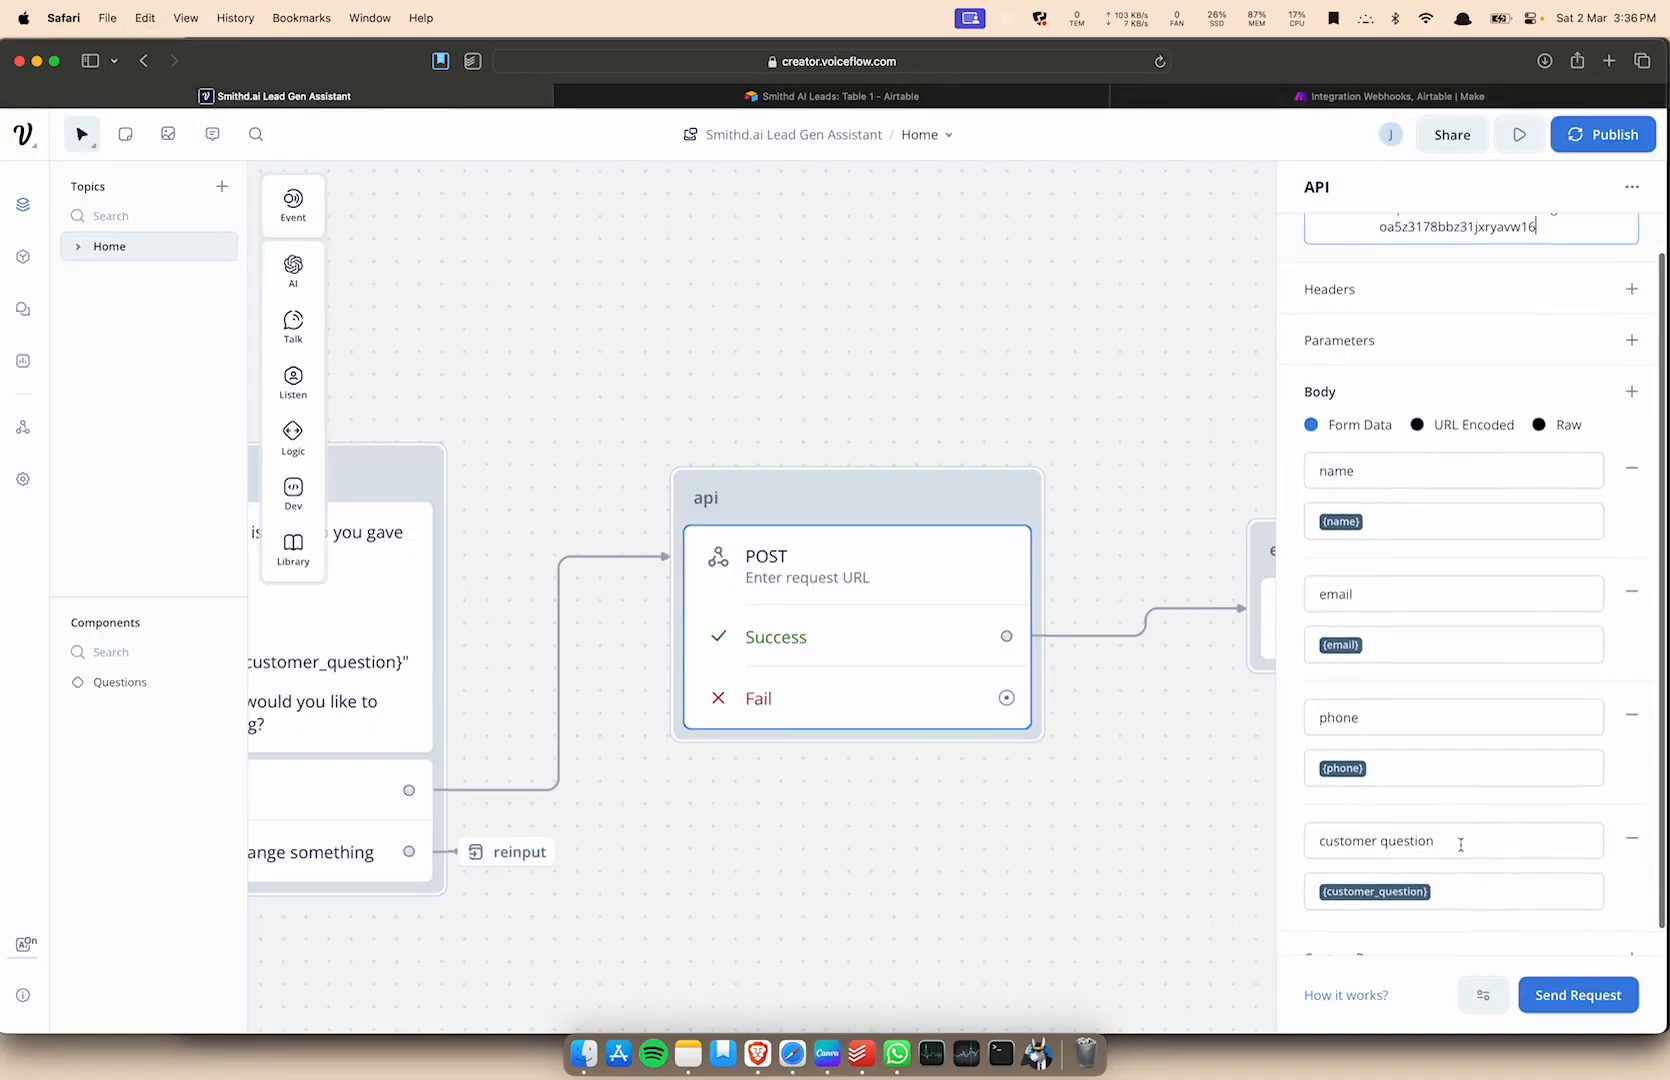
{"action": "left_click", "coordinate": [1540, 993]}
{"action": "left_click", "coordinate": [930, 516]}
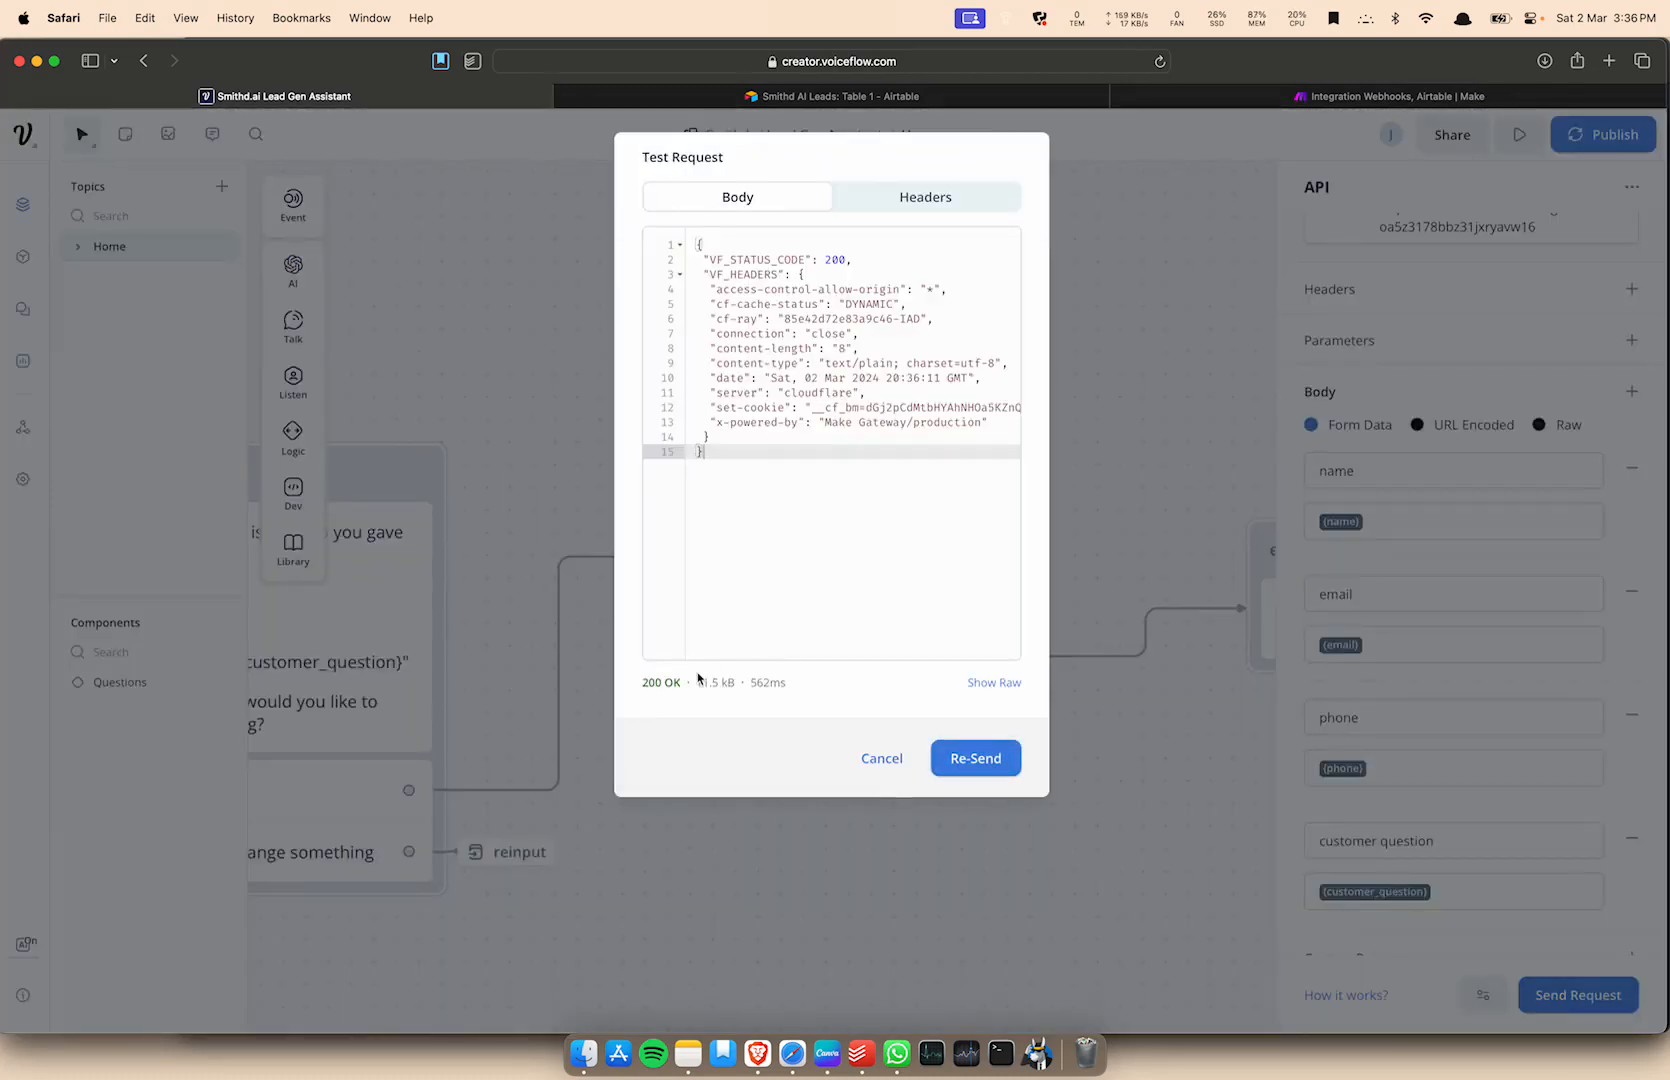
{"action": "left_click", "coordinate": [869, 762]}
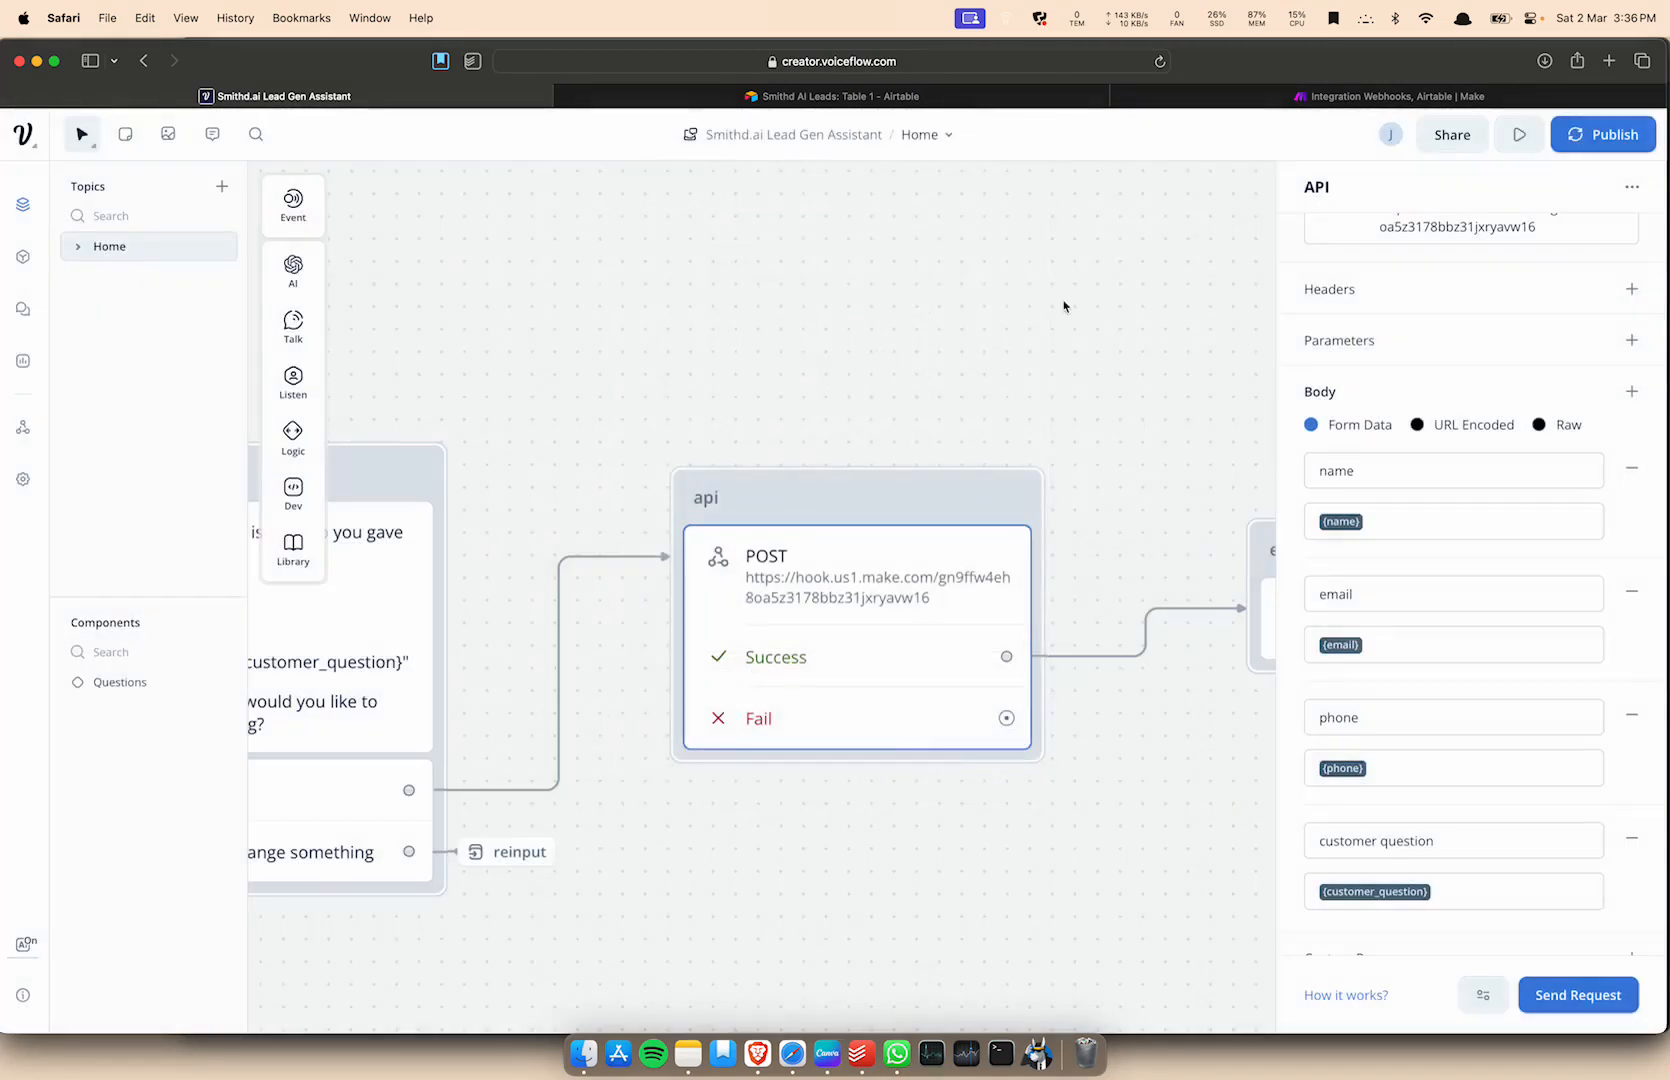
Return to Make, save the scenario anyway, and confirm the custom webhook module with the tutorial webhook.
{"action": "left_click", "coordinate": [1272, 95]}
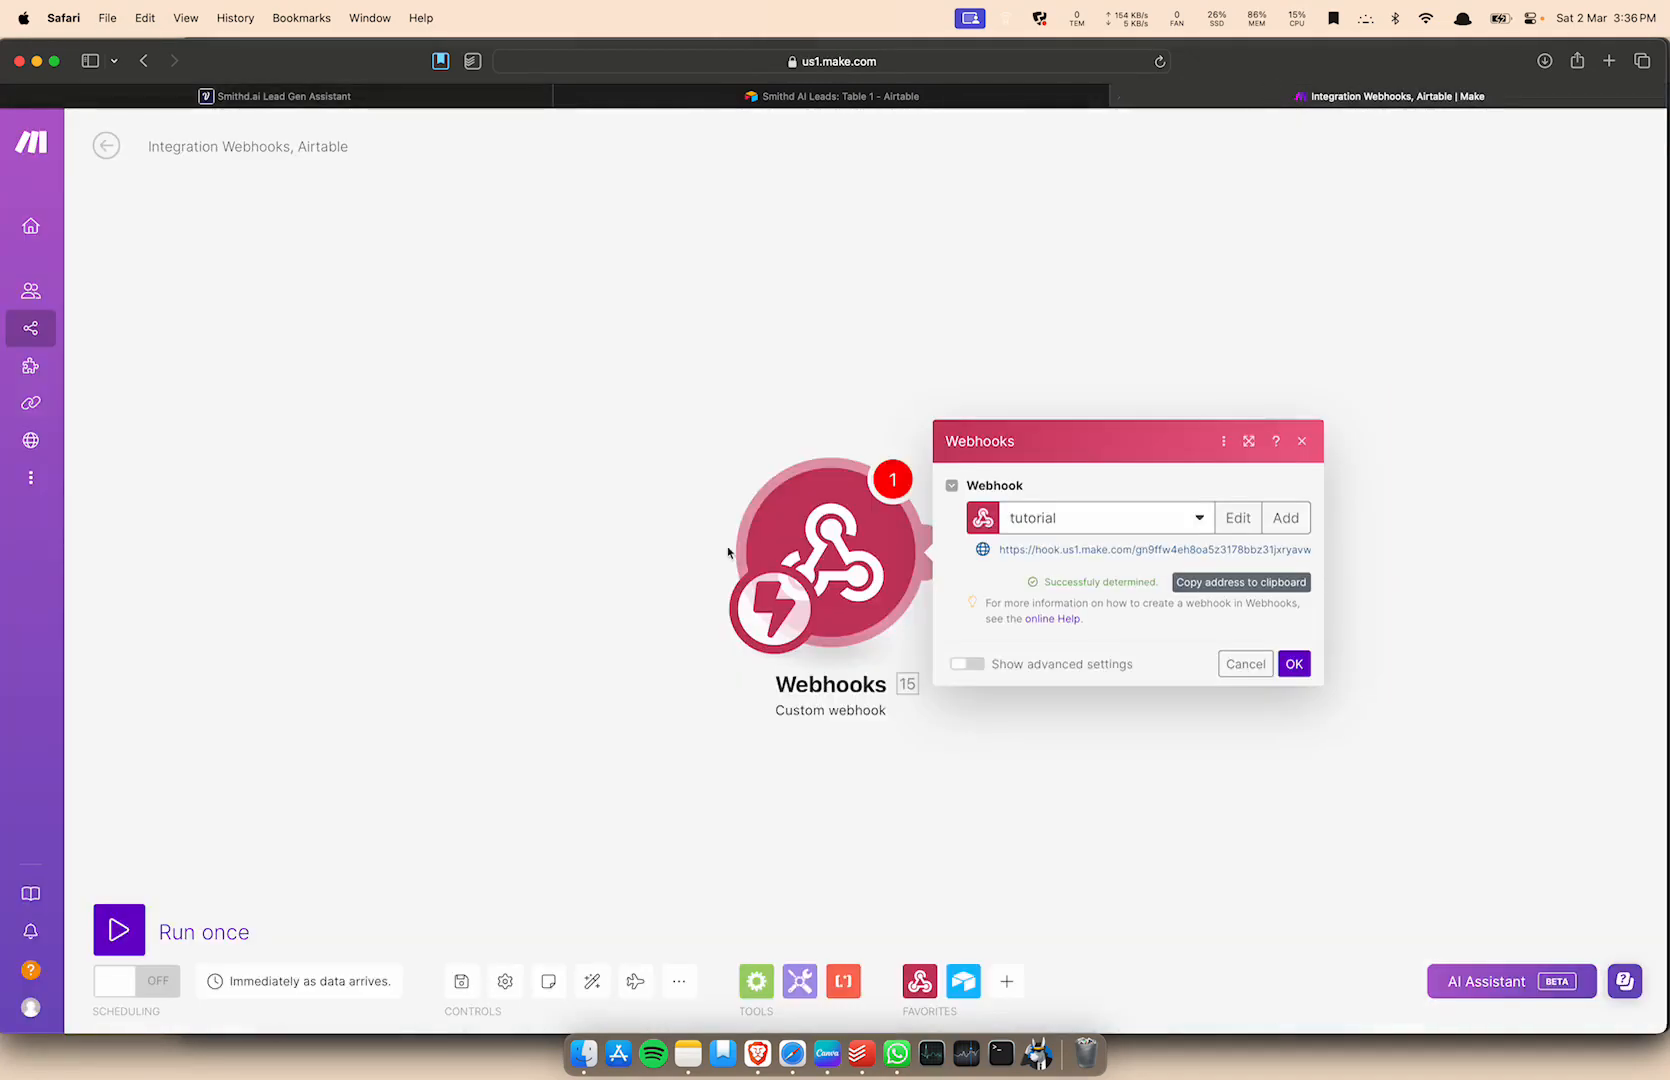
{"action": "left_click", "coordinate": [463, 976]}
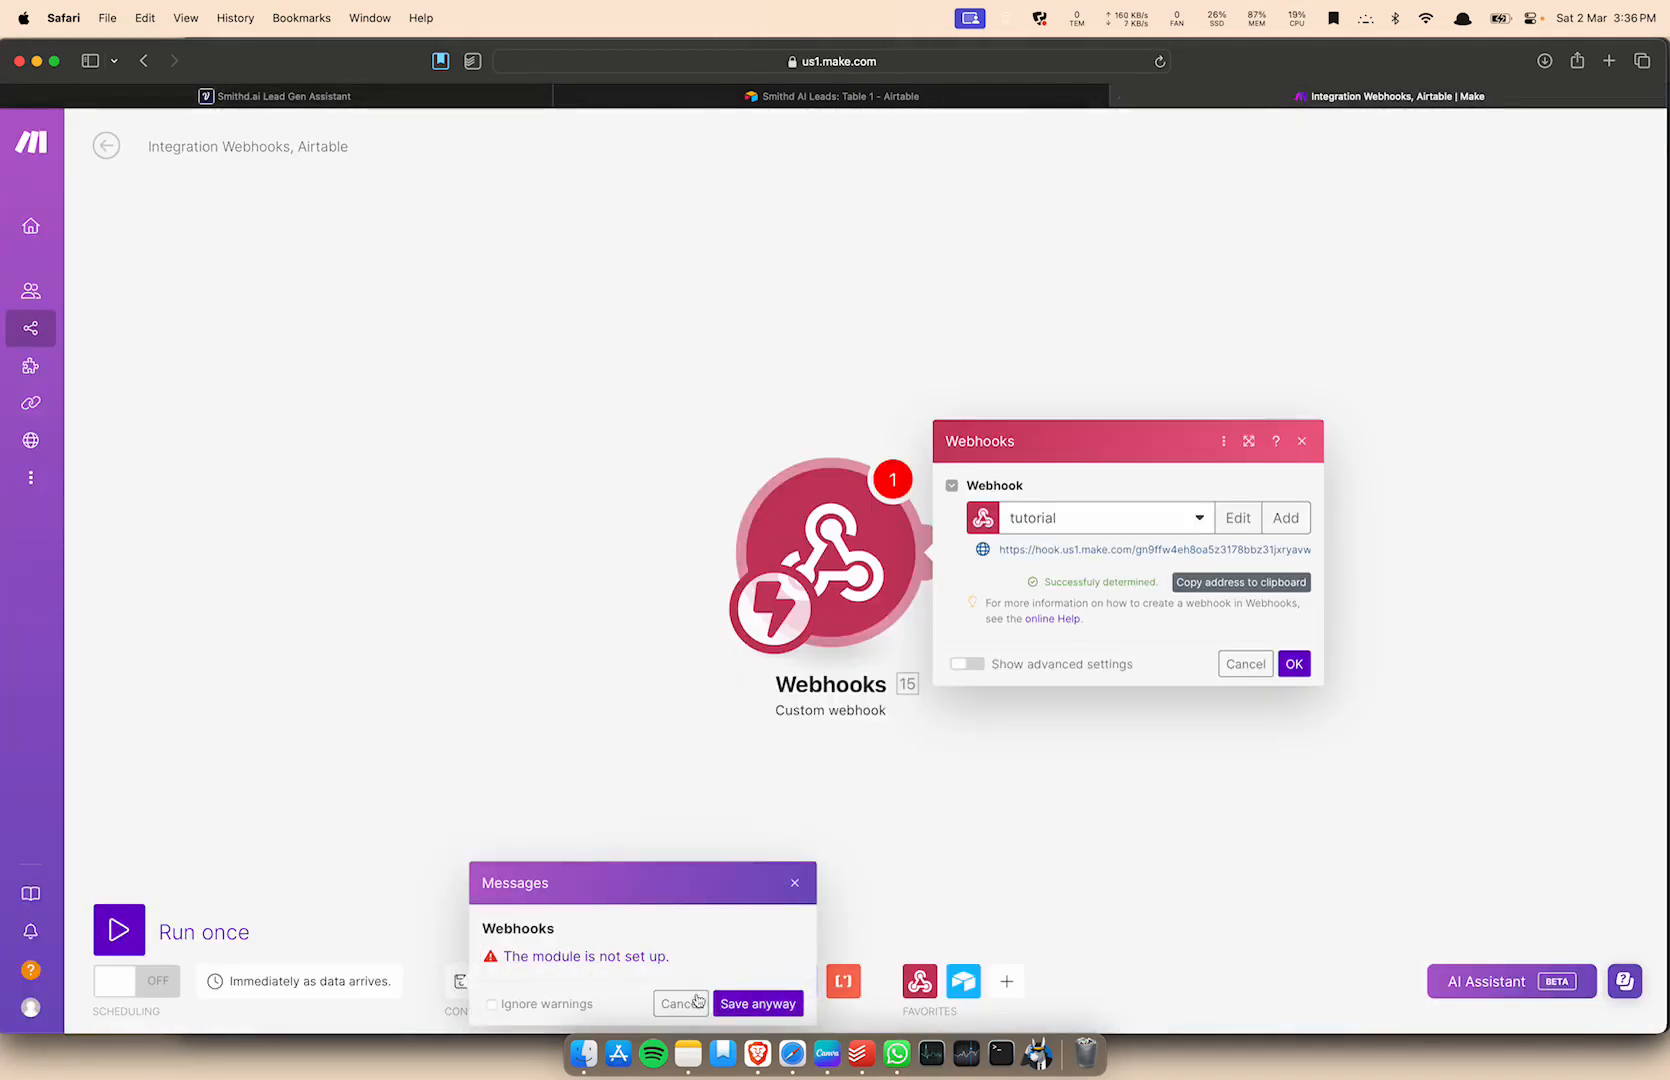
{"action": "left_click", "coordinate": [740, 1003]}
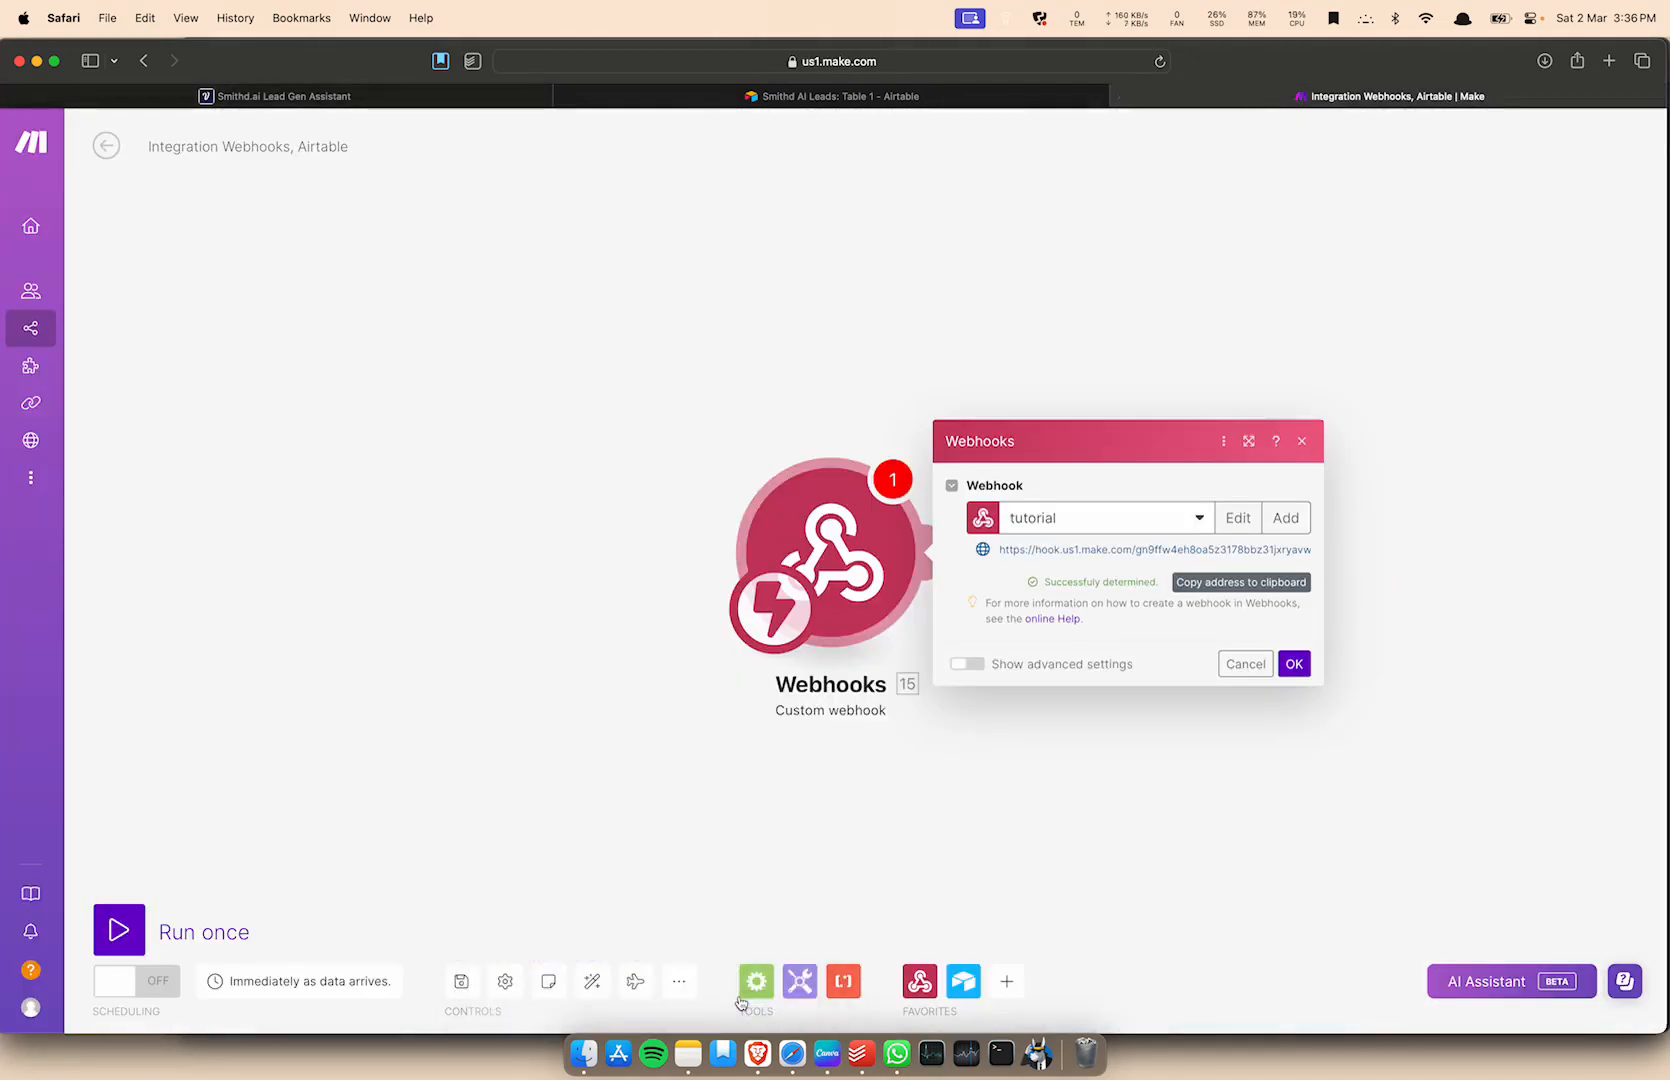
{"action": "left_click", "coordinate": [1284, 662]}
Add an Airtable Create a Record module after the Webhooks module.
{"action": "left_click", "coordinate": [958, 555]}
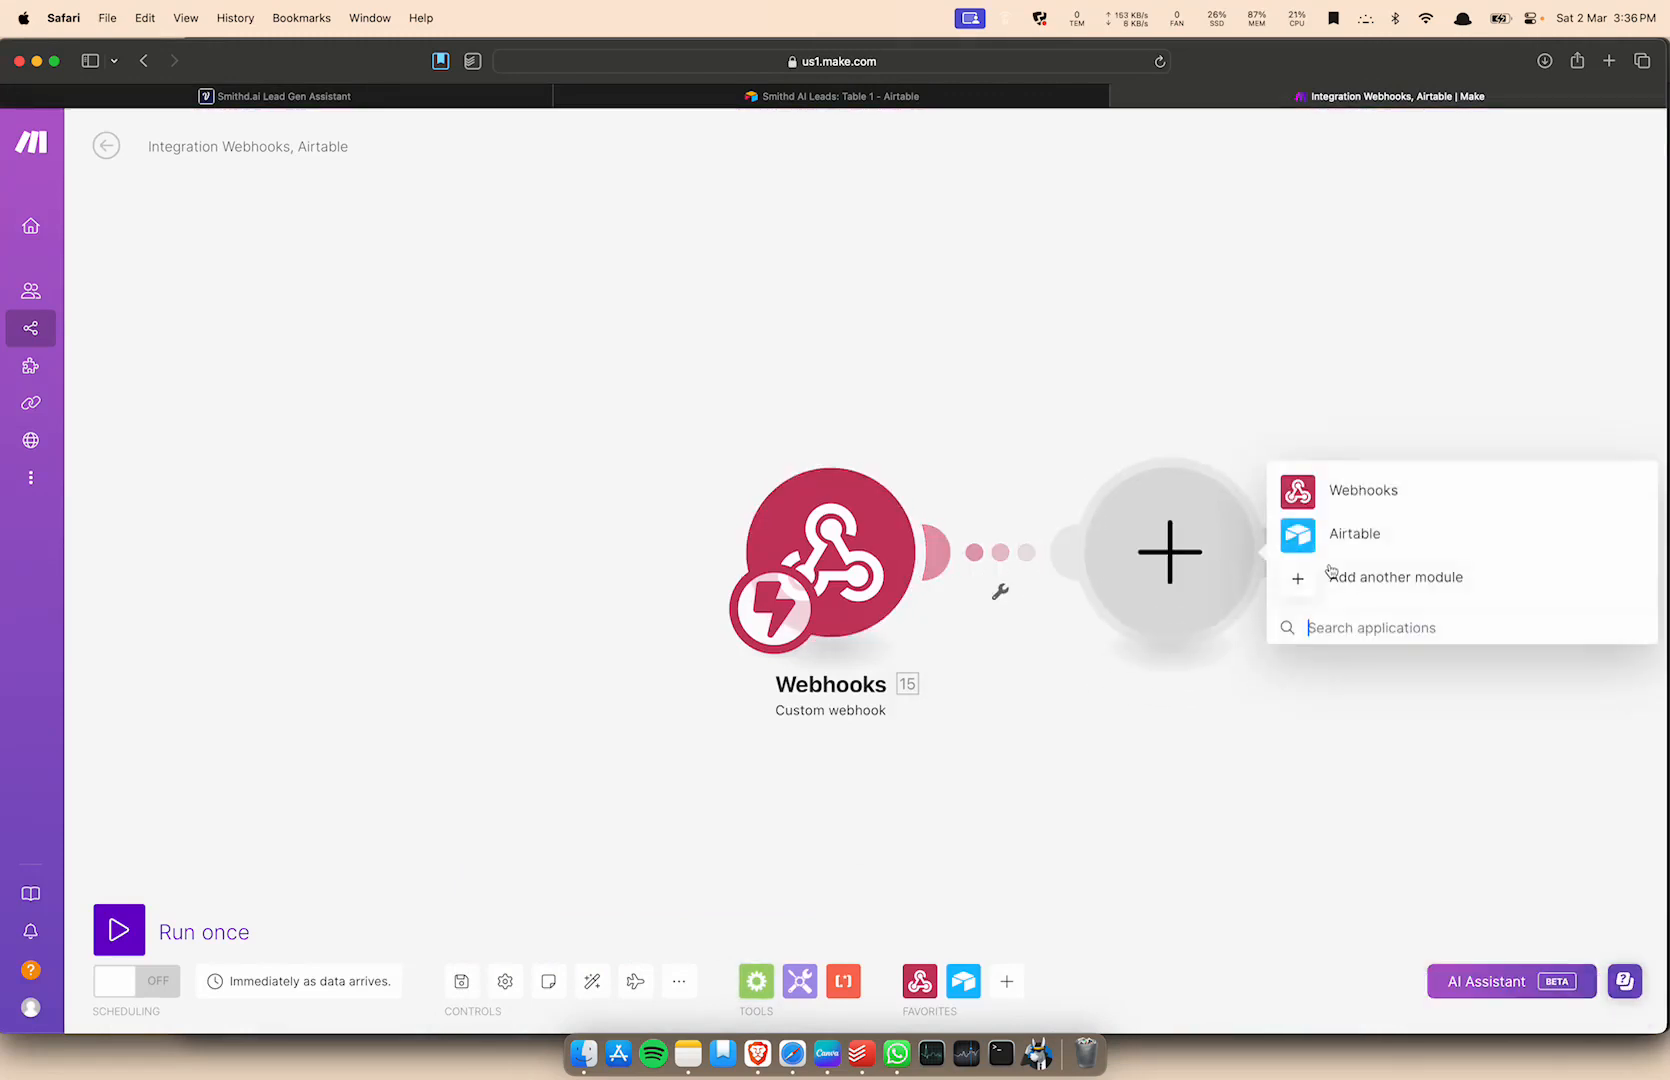
{"action": "left_click", "coordinate": [1355, 538]}
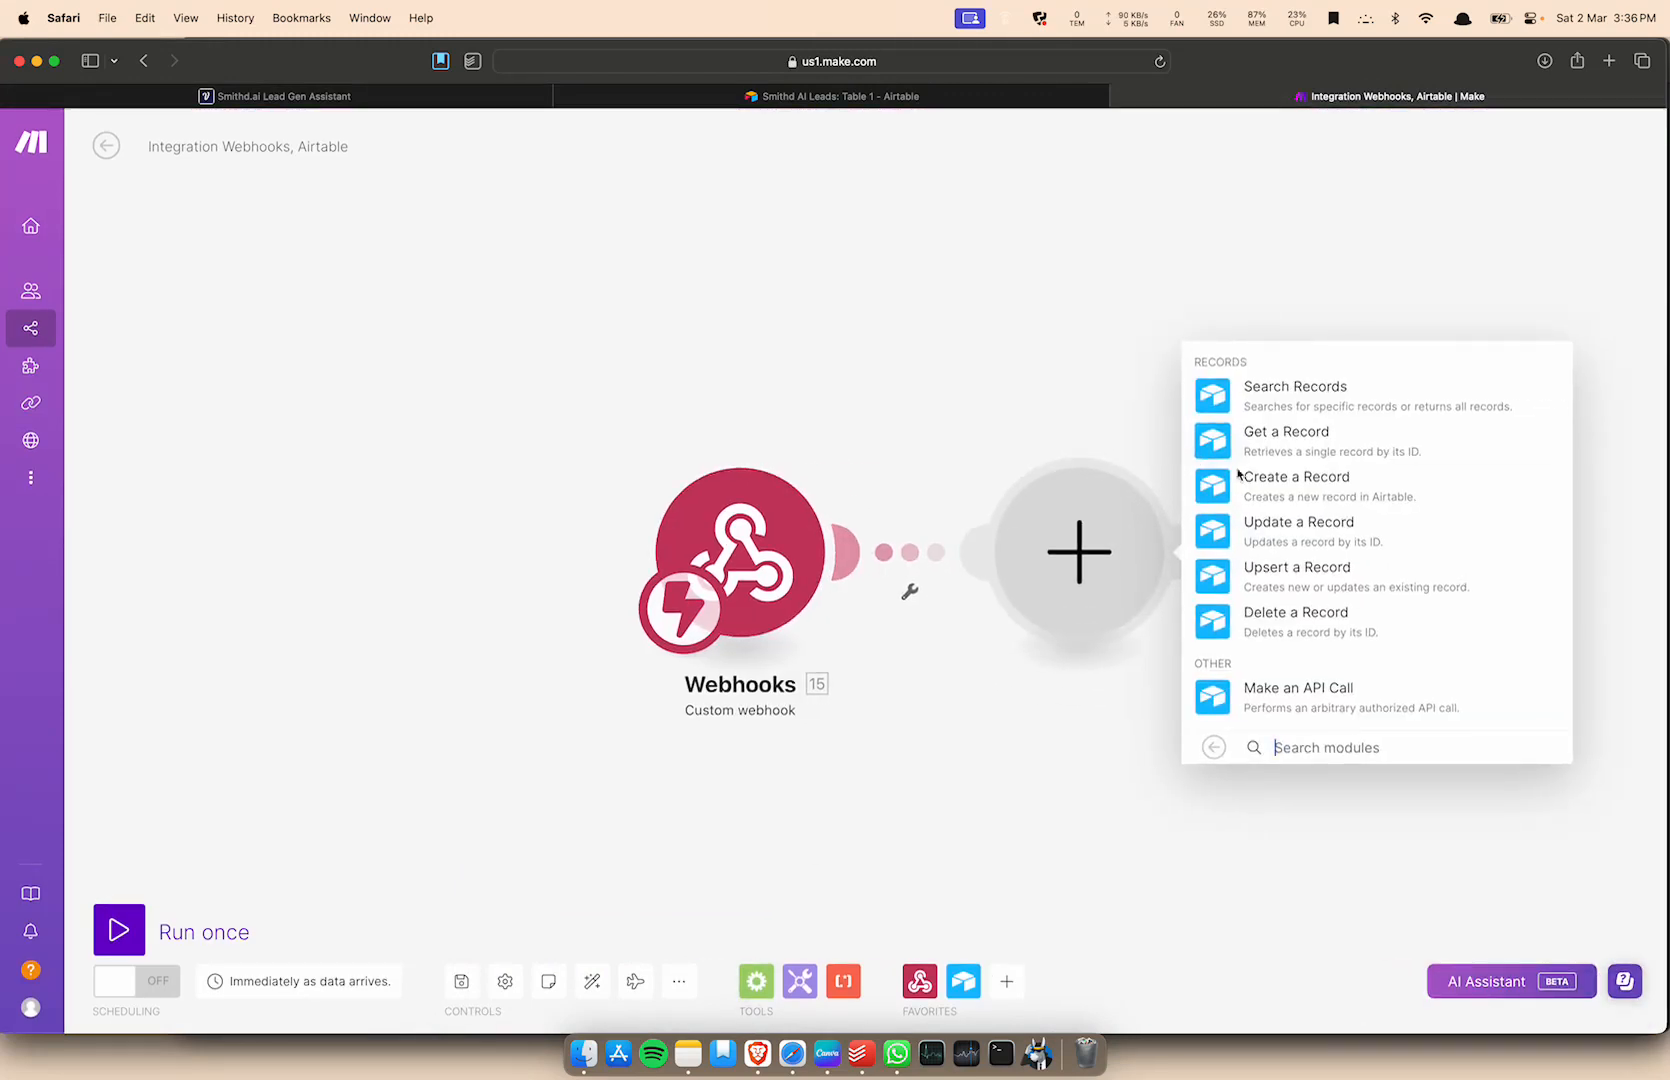
{"action": "left_click", "coordinate": [1240, 477]}
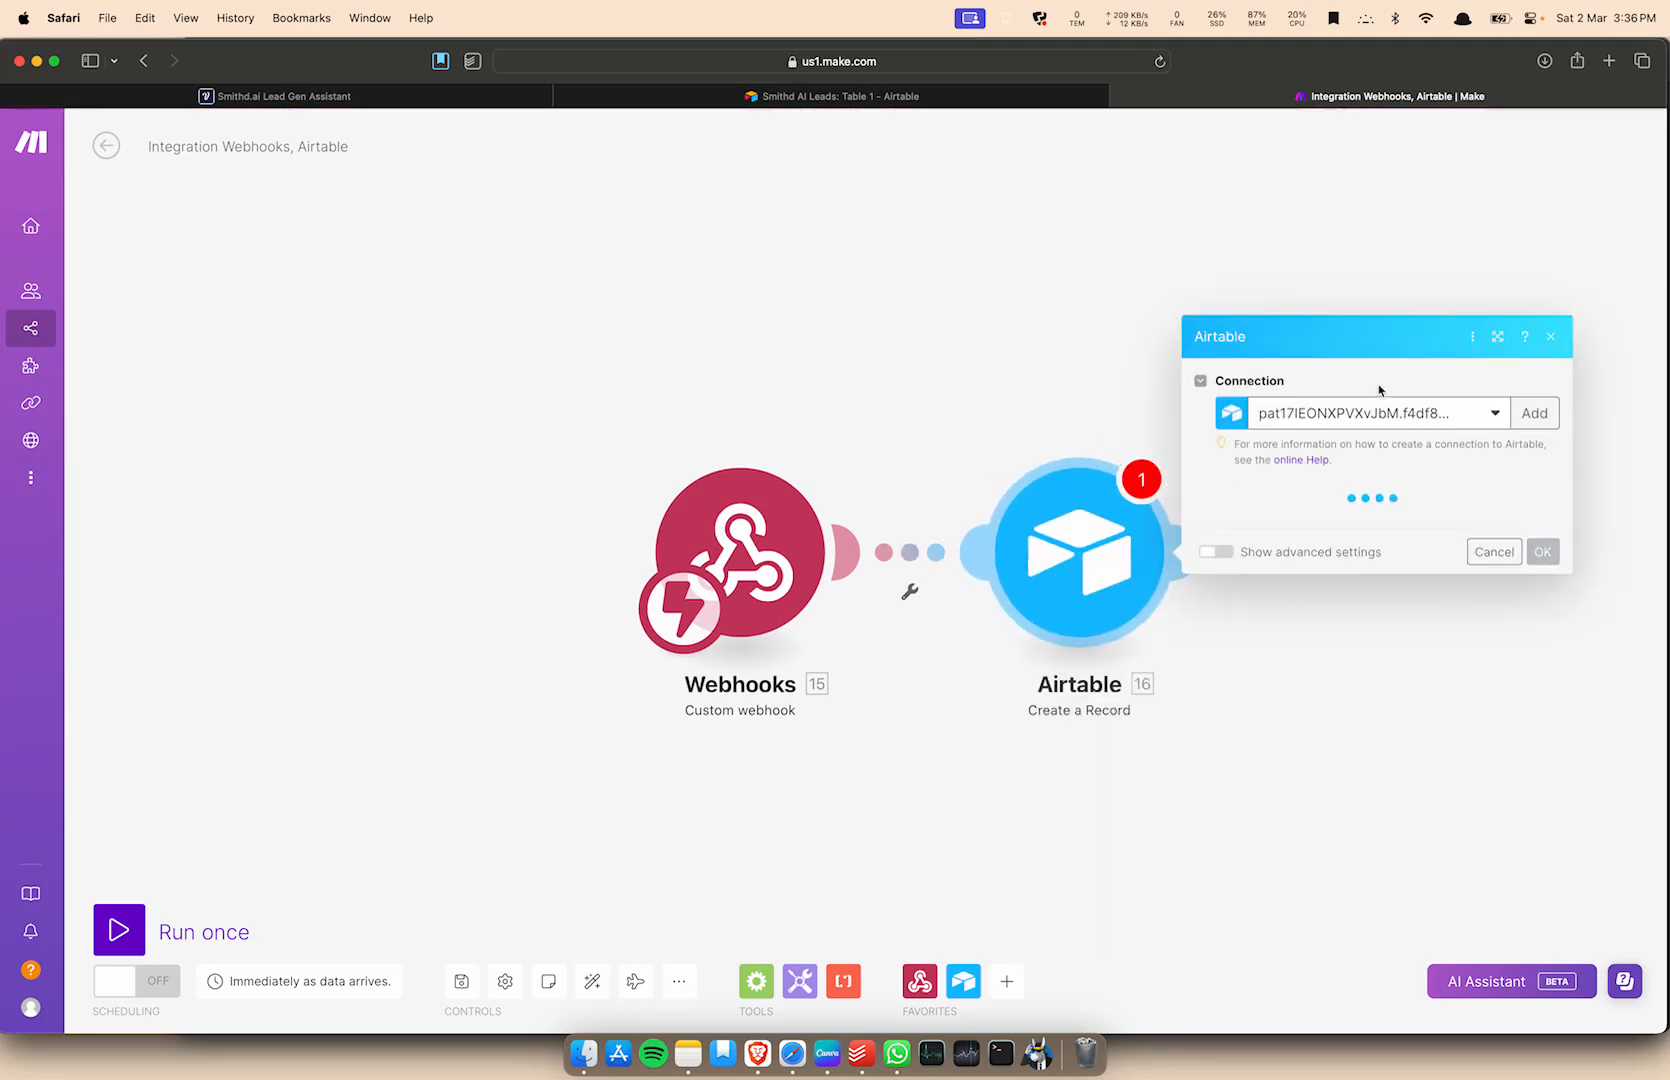
Start a new connection of type Airtable OAuth for the Airtable module and clear its default name.
{"action": "left_click", "coordinate": [1534, 413]}
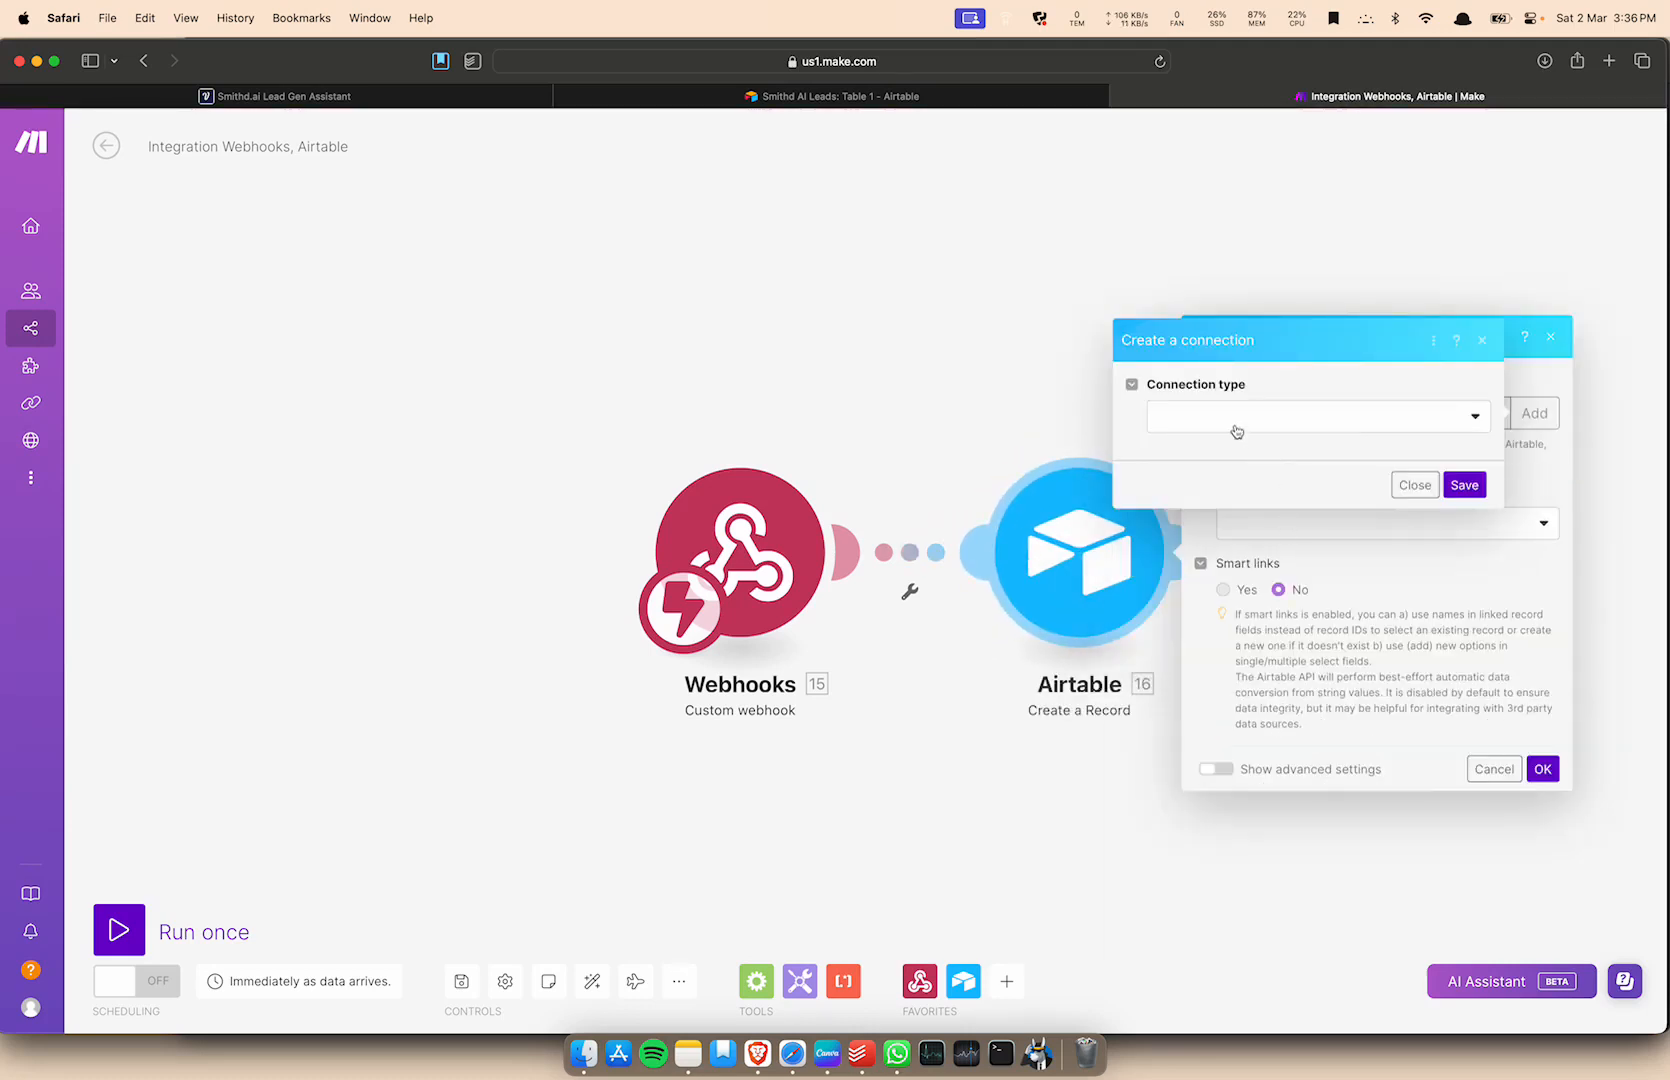
{"action": "left_click", "coordinate": [1237, 431]}
{"action": "left_click", "coordinate": [1215, 478]}
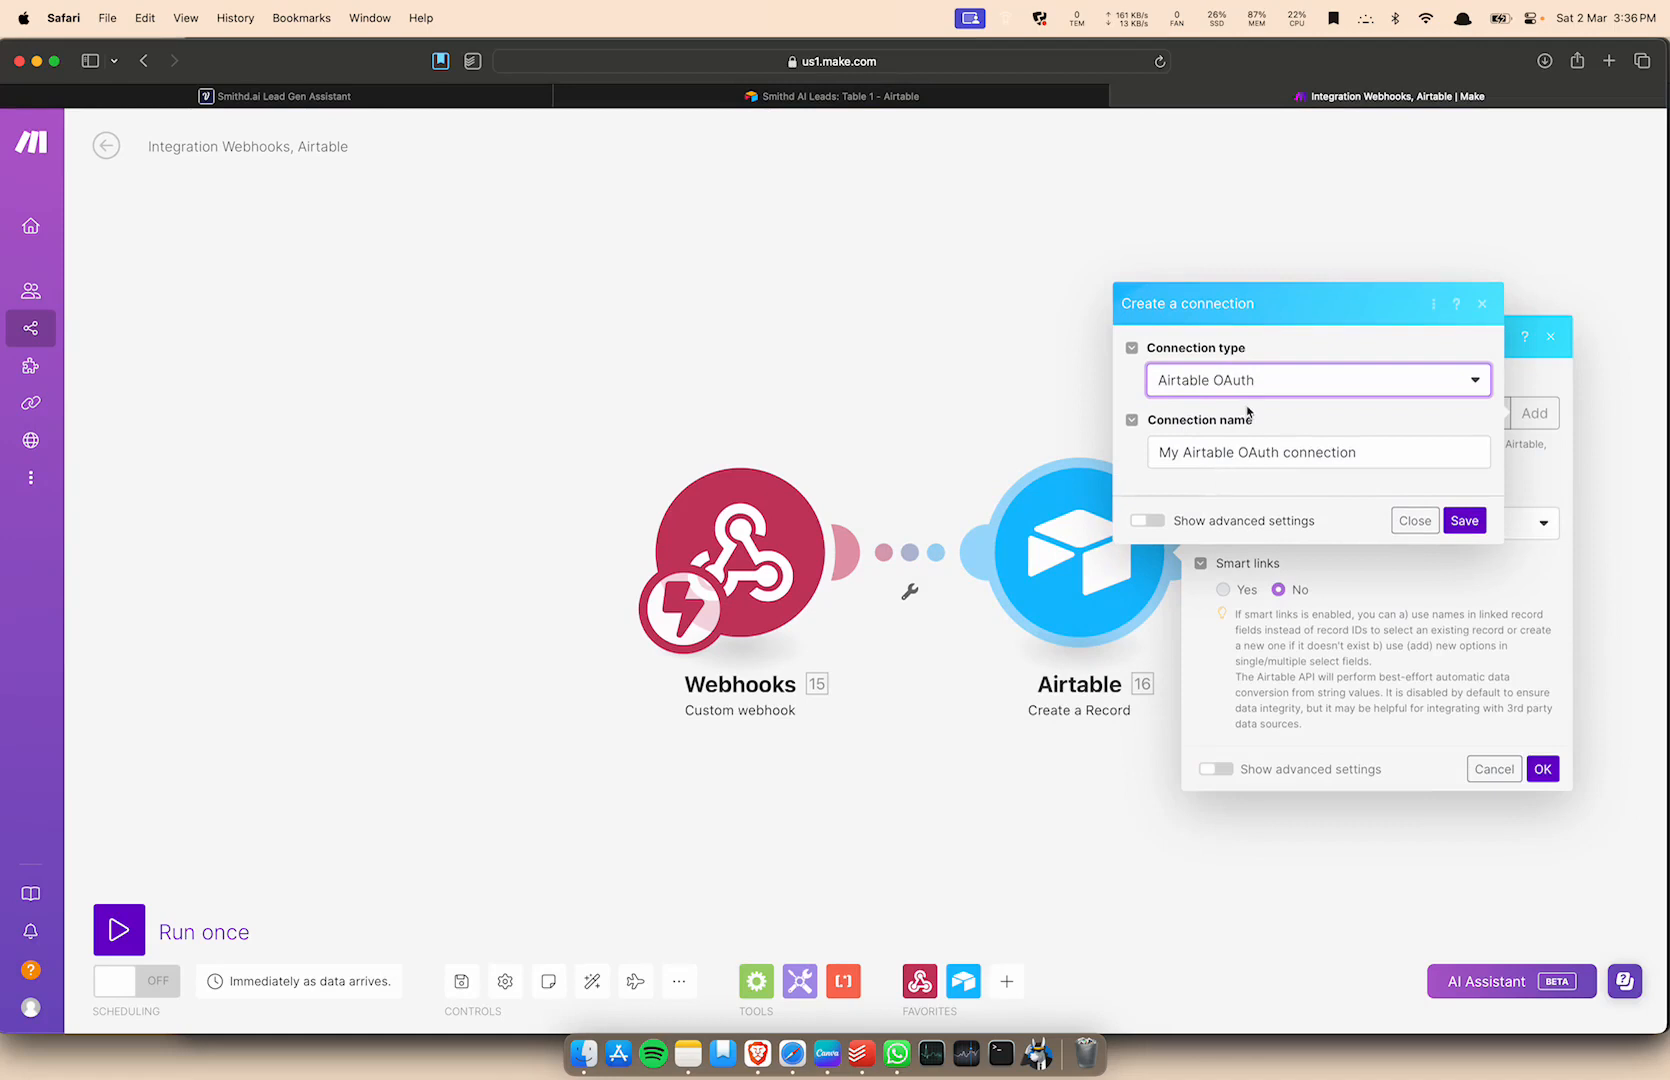
{"action": "left_click", "coordinate": [1368, 450]}
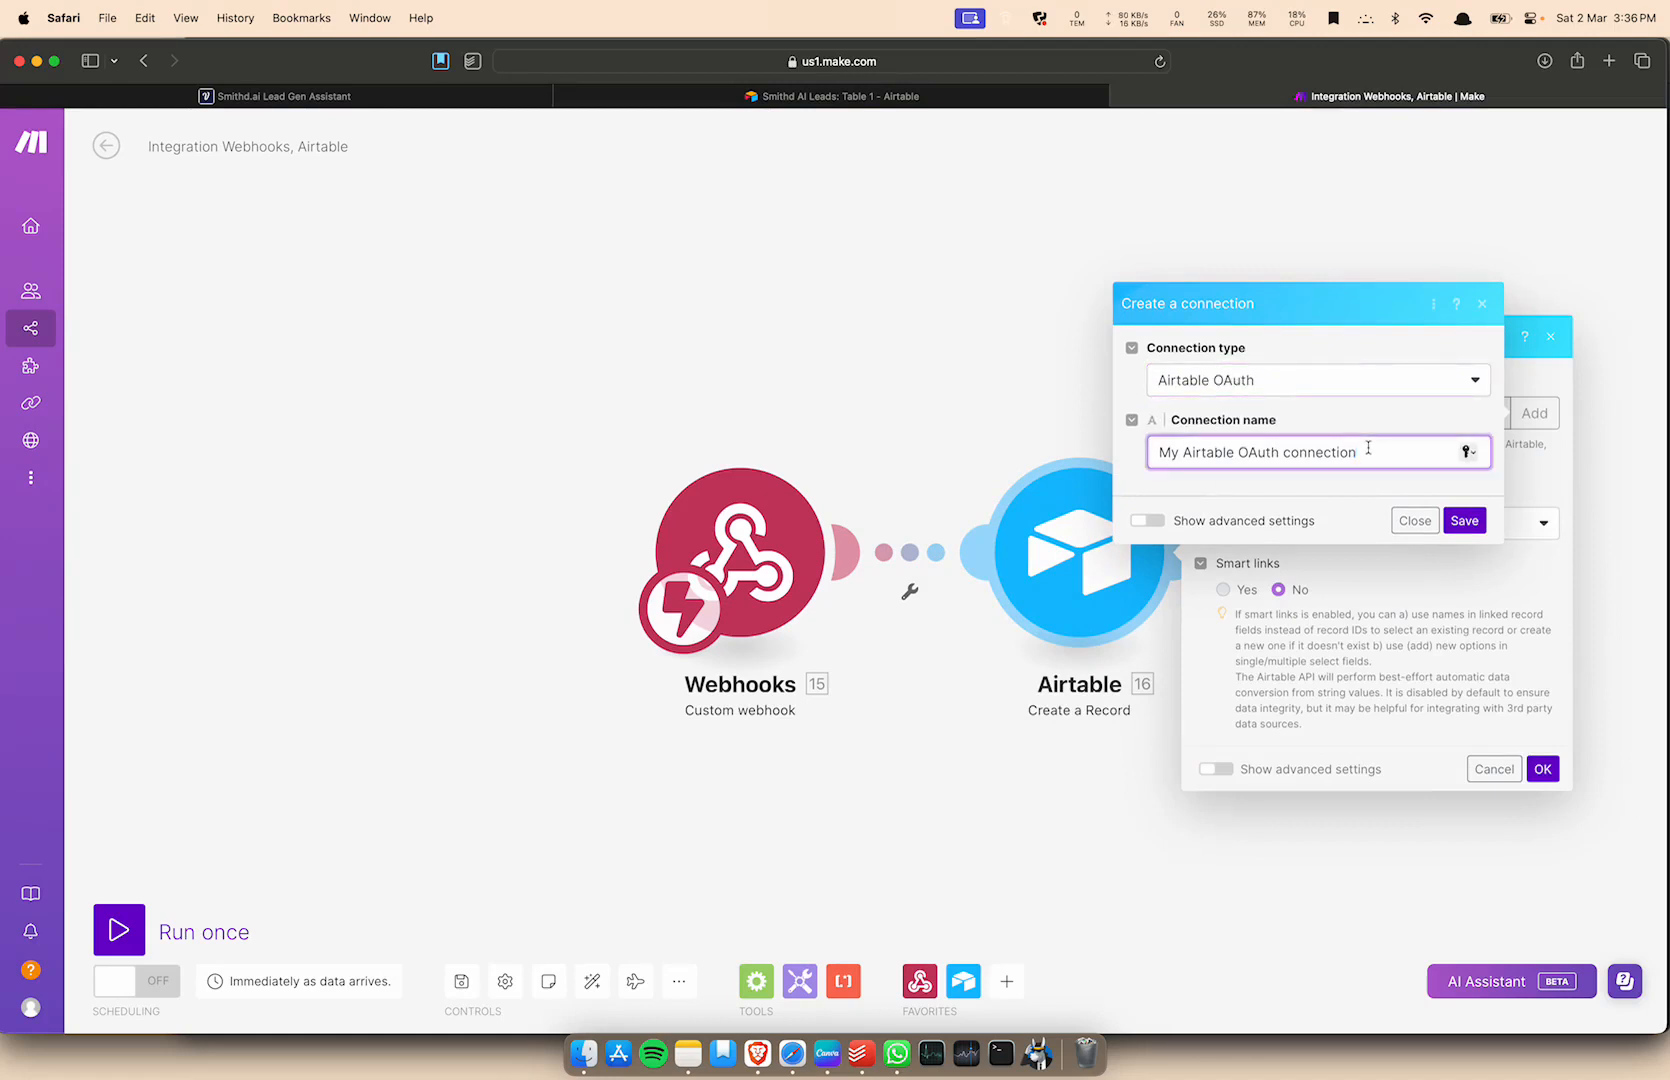
{"action": "key", "text": "super+a"}
{"action": "key", "text": "BackSpace"}
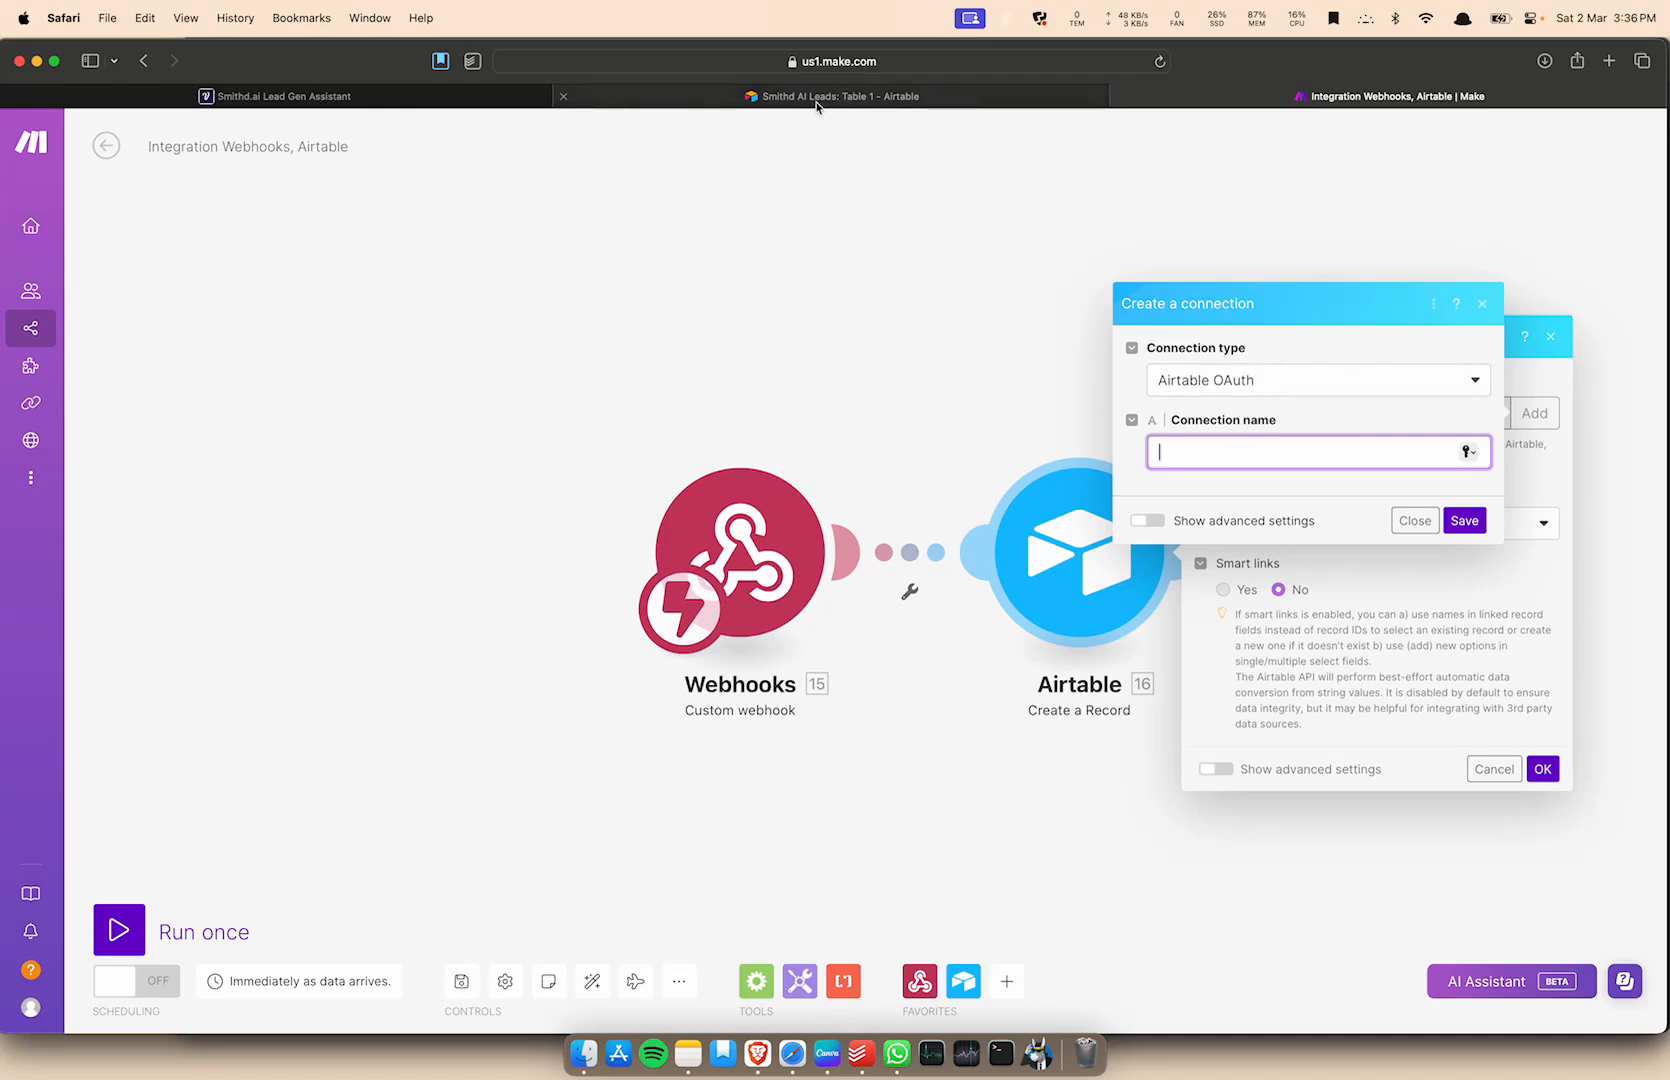
Switch to the Smithd AI Leads base in Airtable and open its API documentation.
{"action": "mouse_move", "coordinate": [816, 101]}
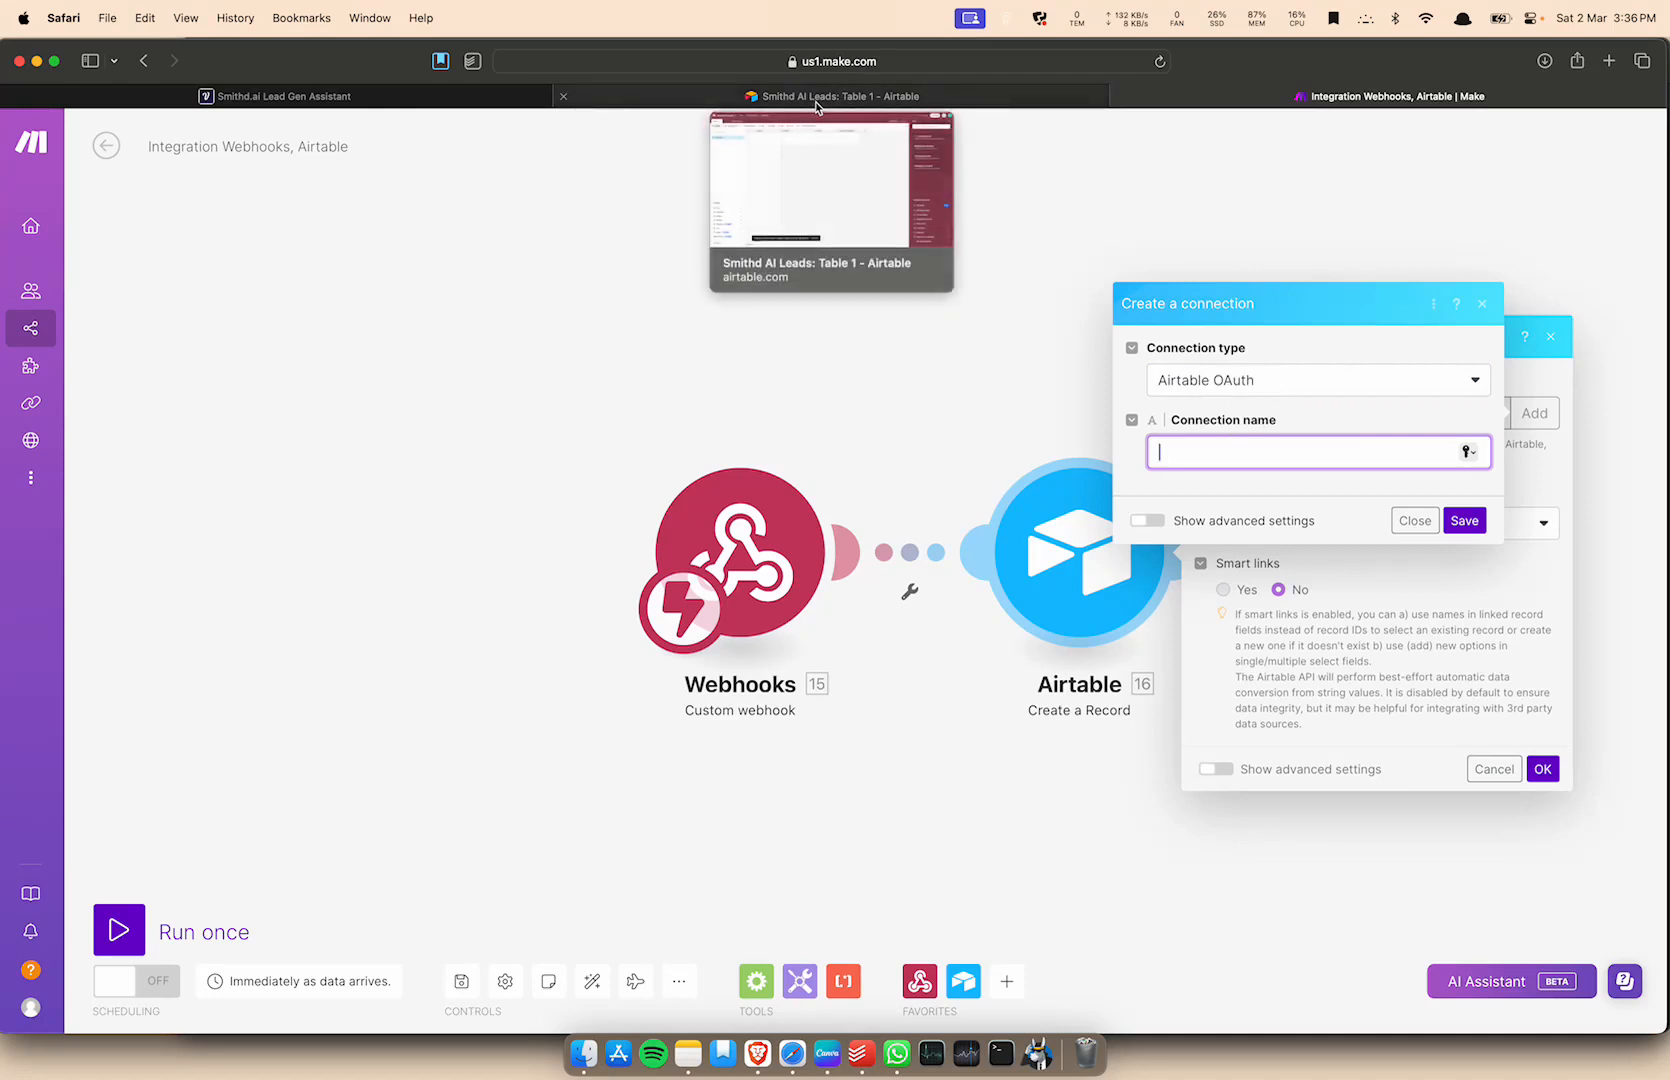
{"action": "left_click", "coordinate": [816, 98]}
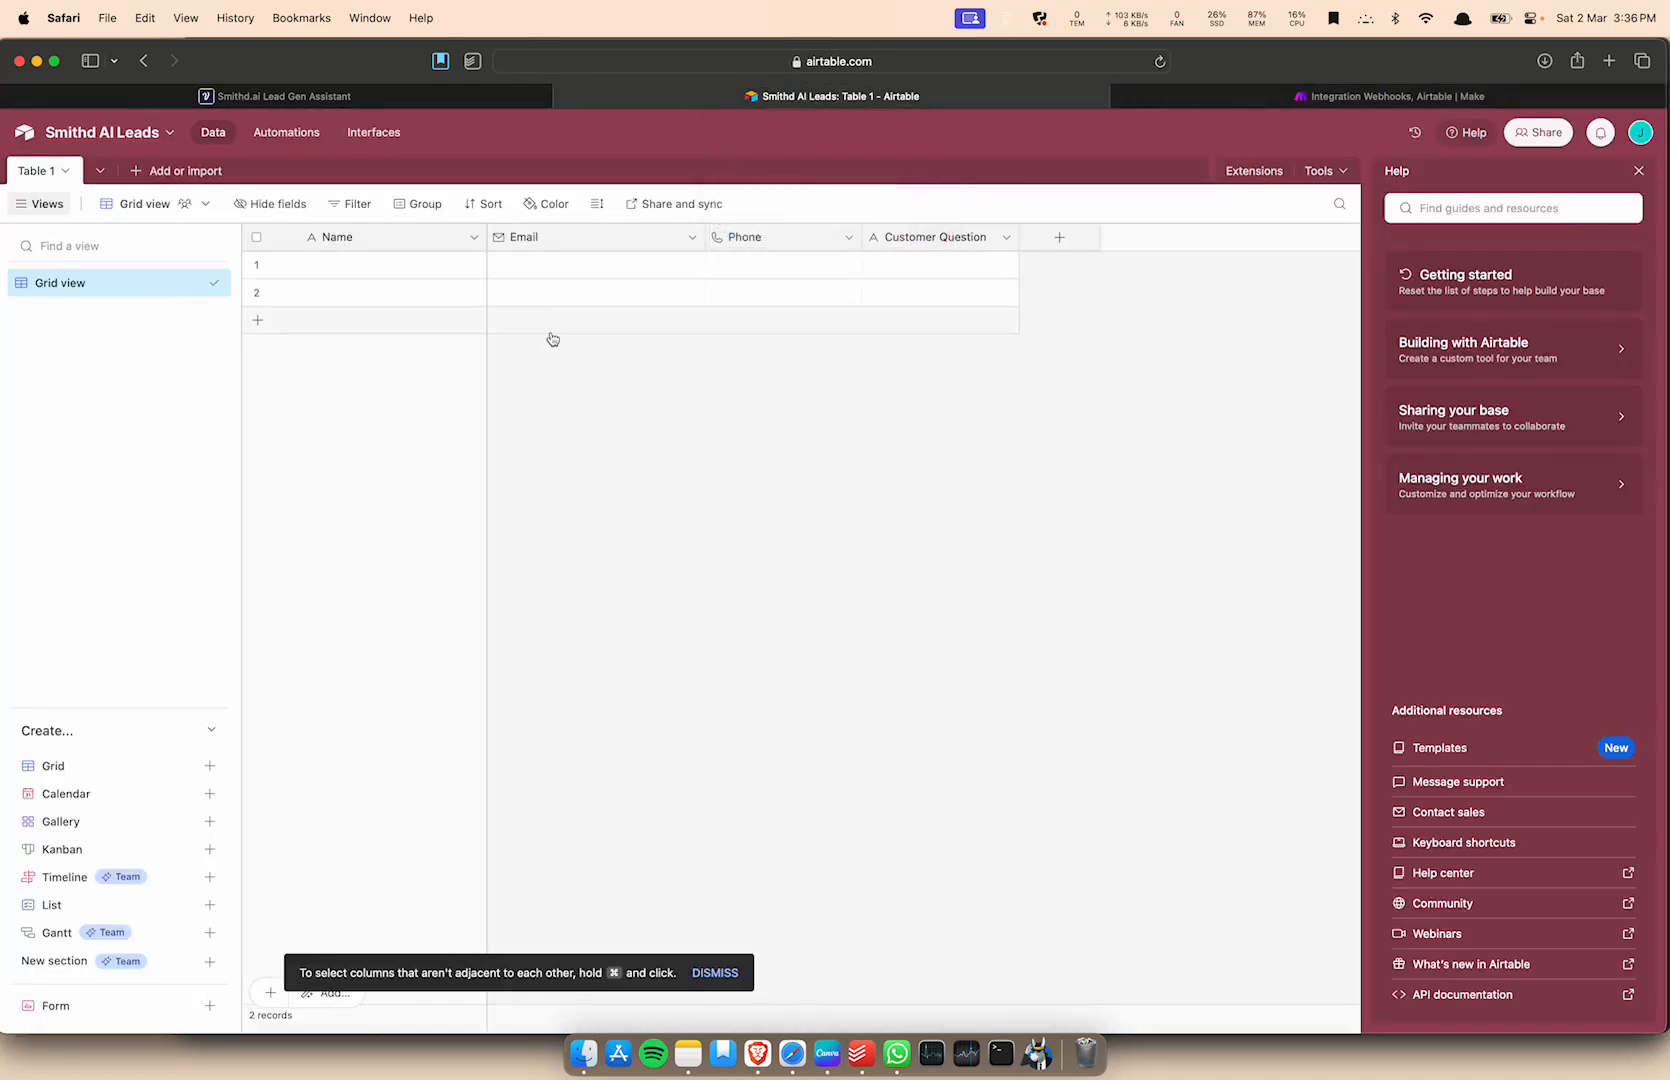
{"action": "left_click", "coordinate": [1452, 132]}
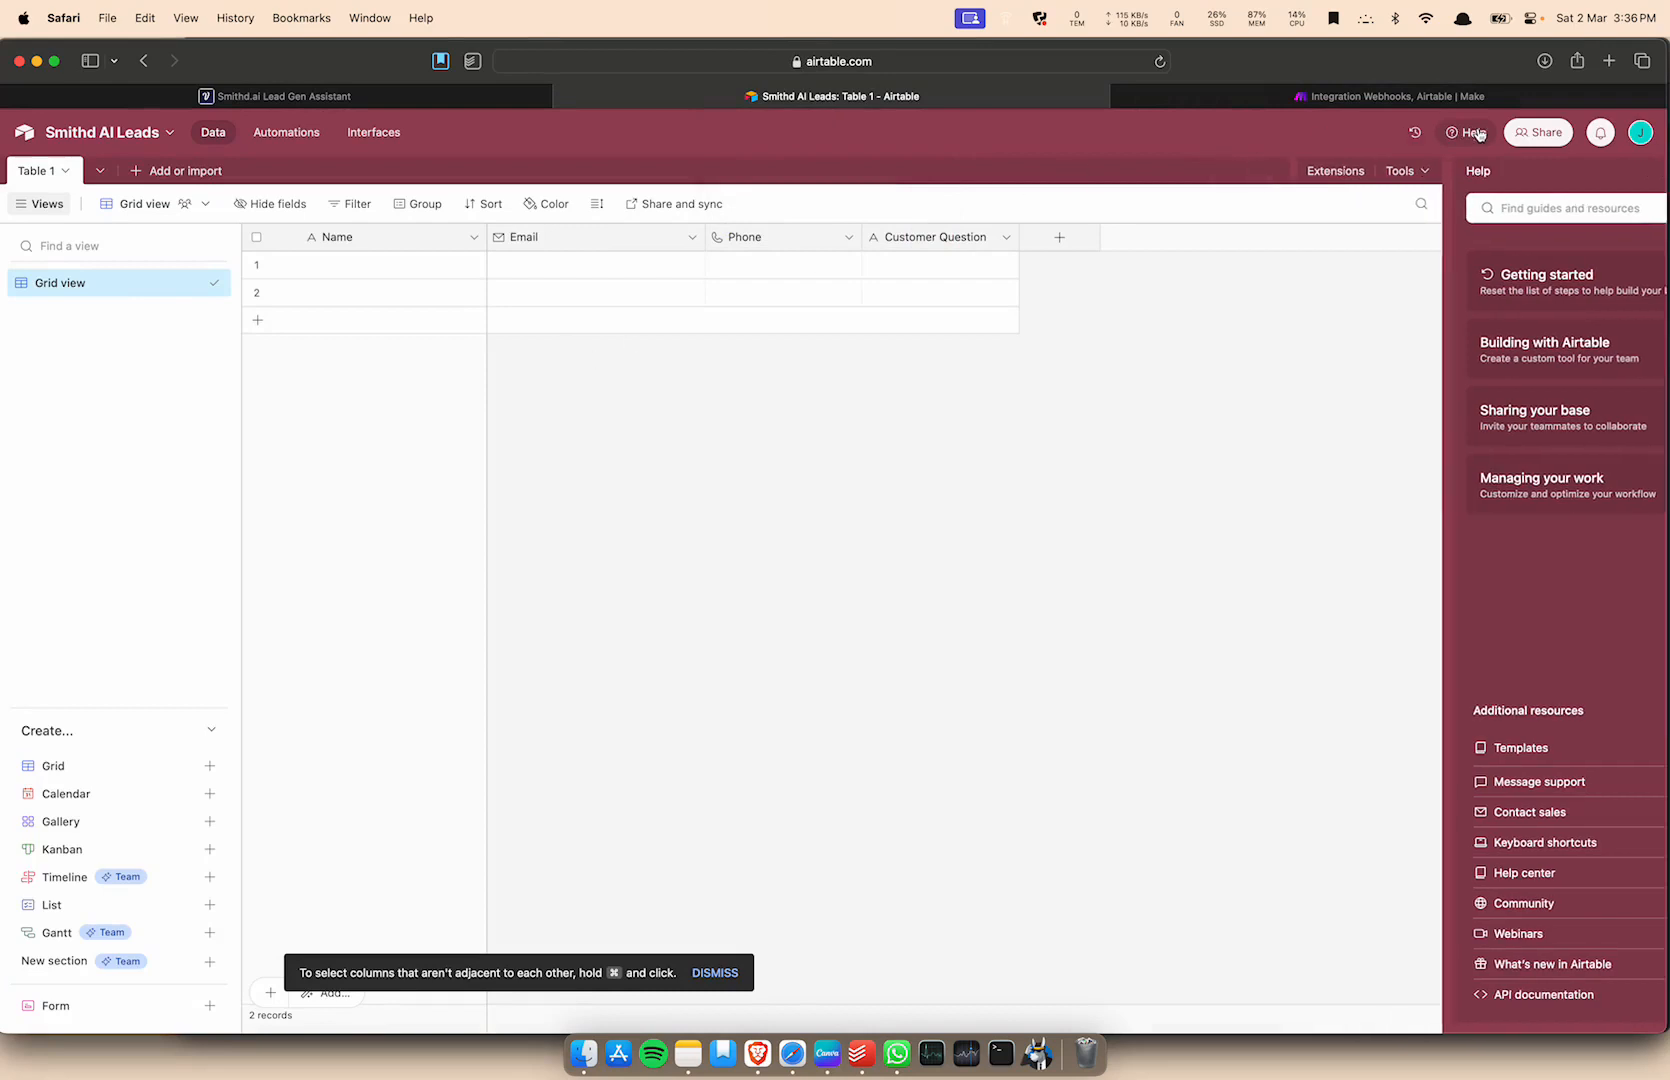
{"action": "left_click", "coordinate": [1454, 133]}
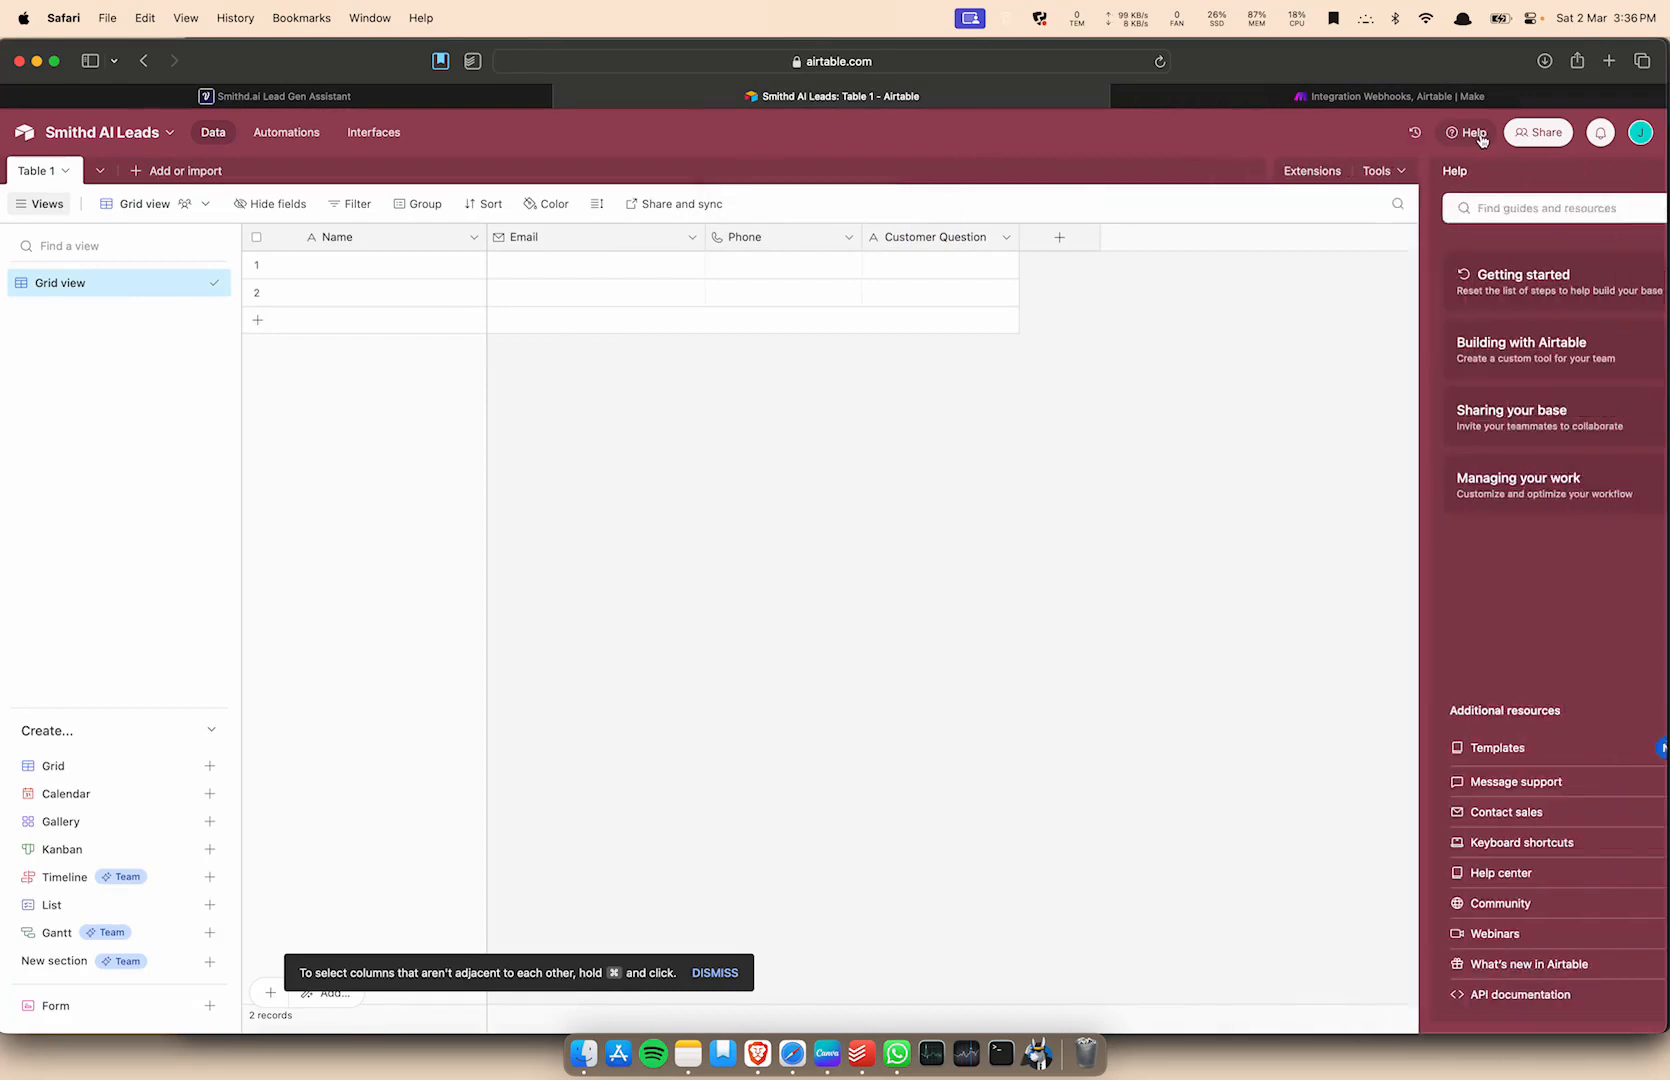
{"action": "left_click", "coordinate": [1424, 996]}
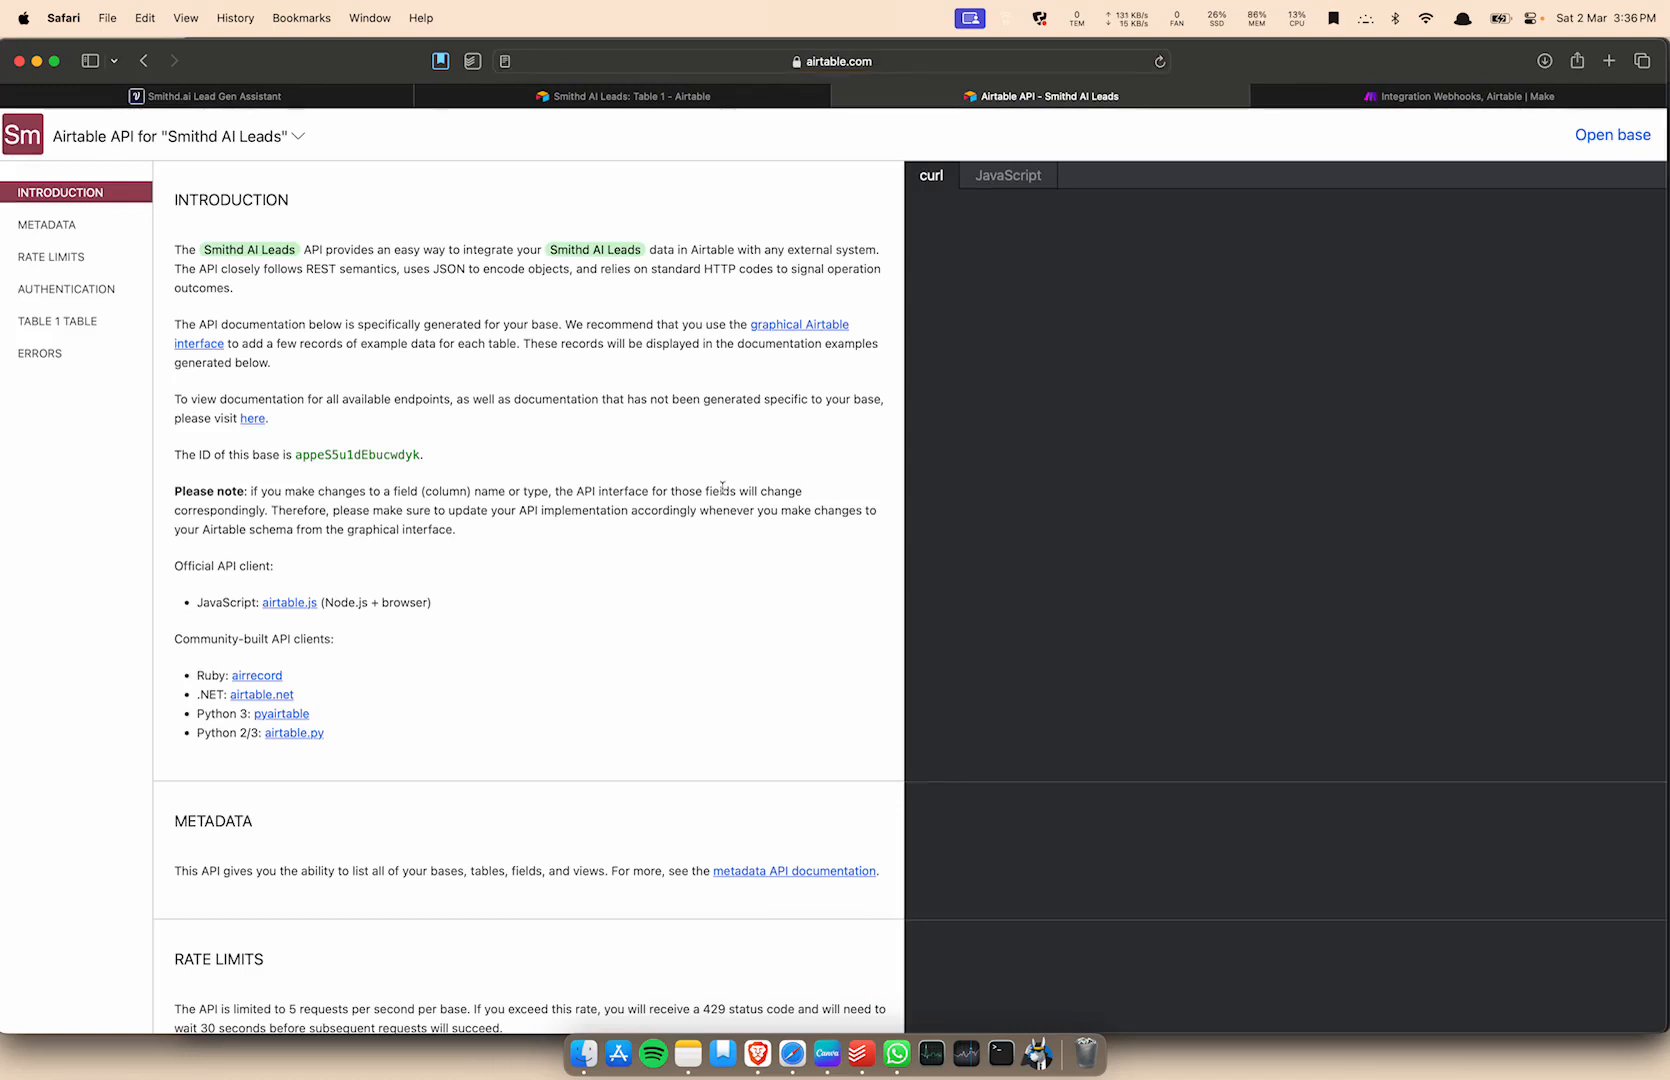
Search the base's API documentation page for Oauth.
{"action": "key", "text": "super+space"}
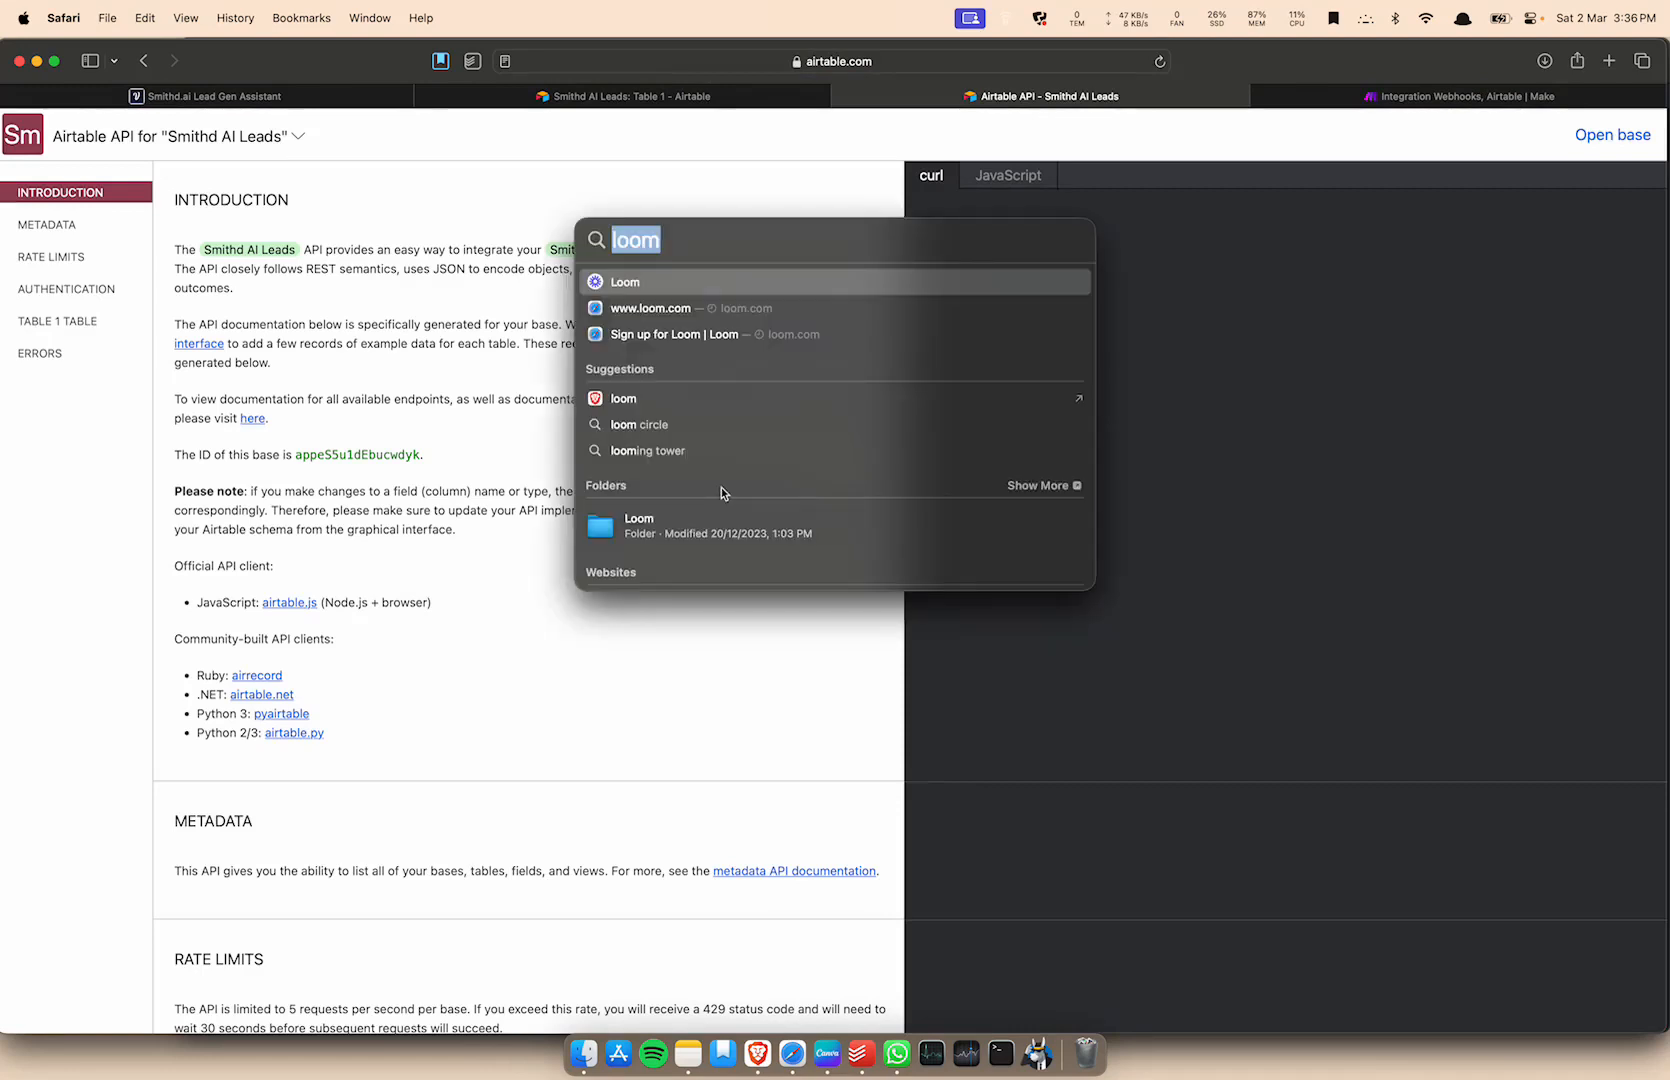
{"action": "left_click", "coordinate": [496, 702]}
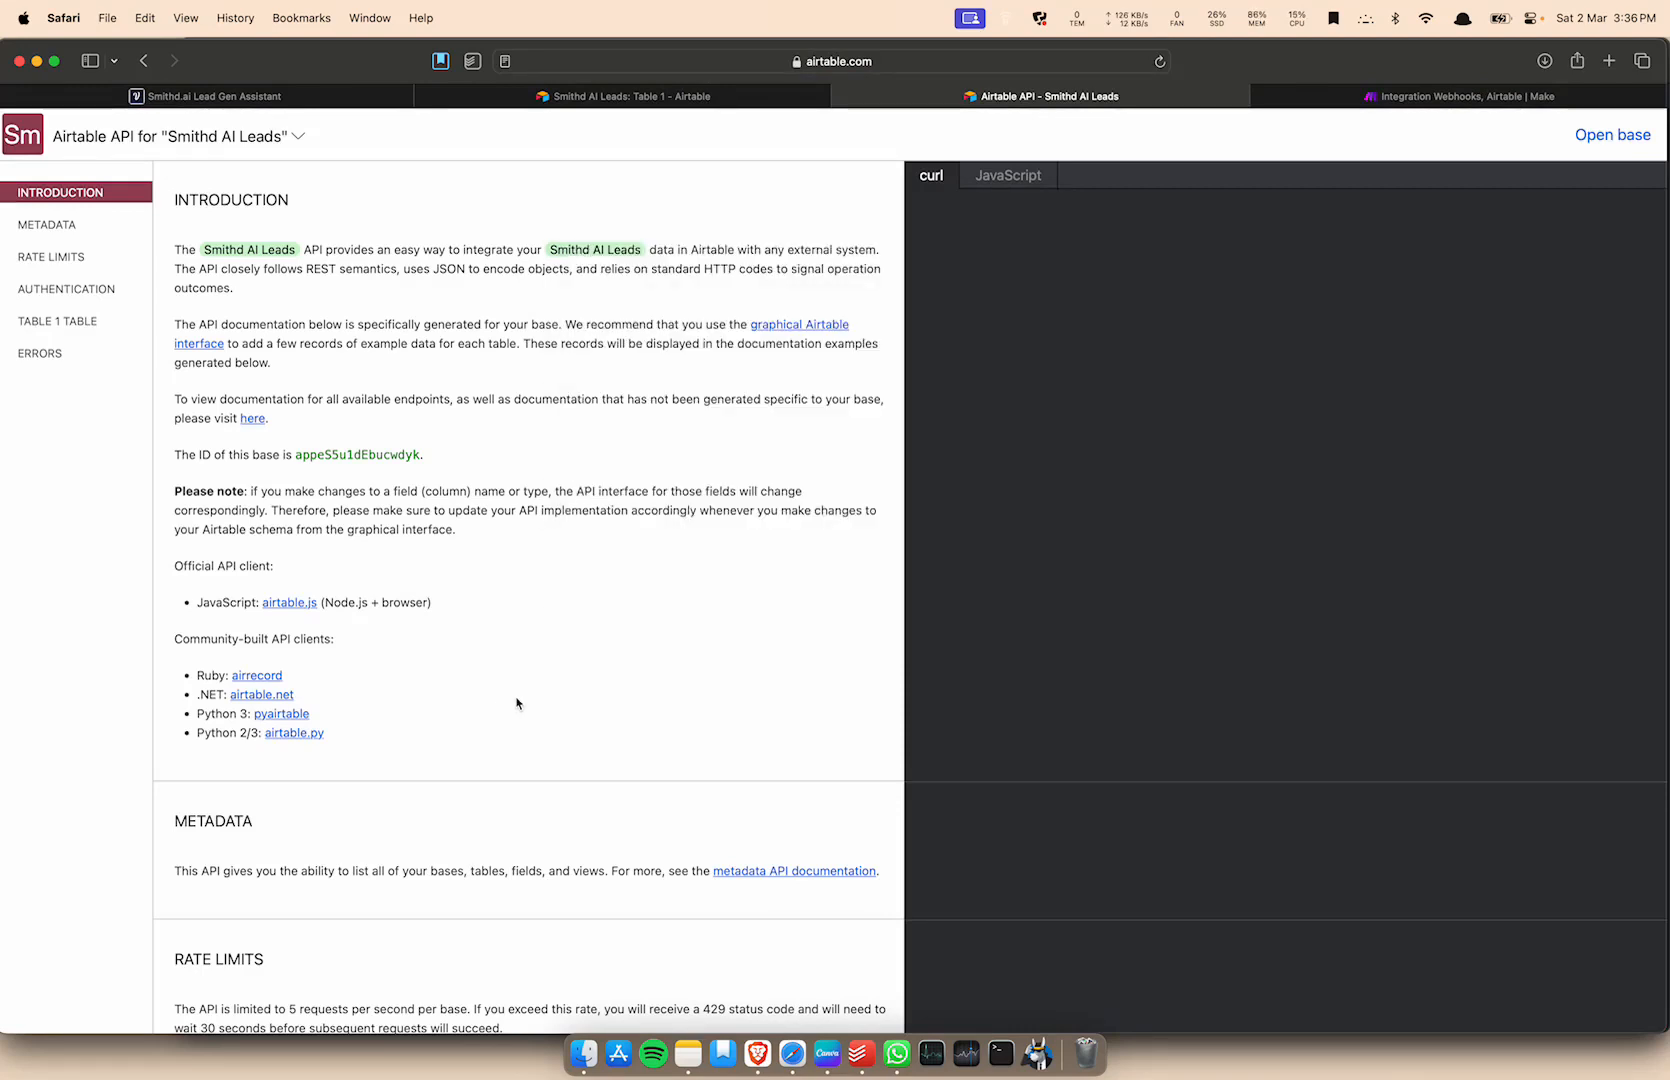
{"action": "key", "text": "super+f"}
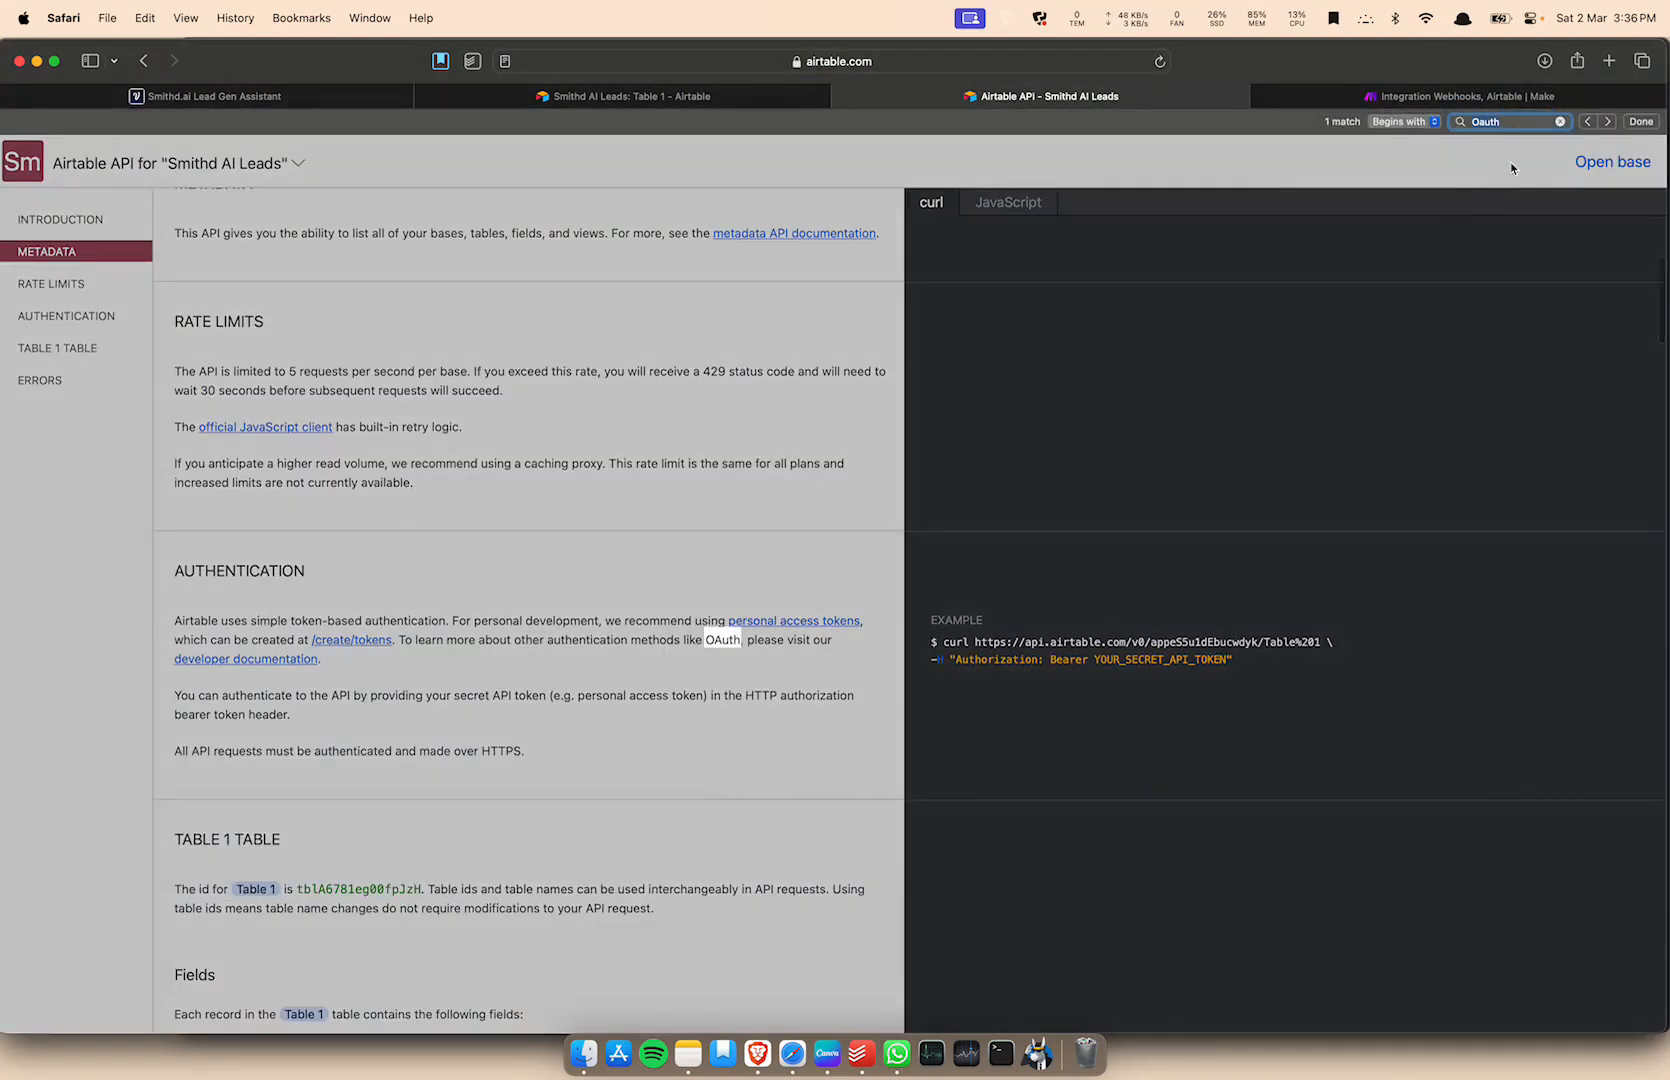
{"action": "left_click", "coordinate": [825, 686]}
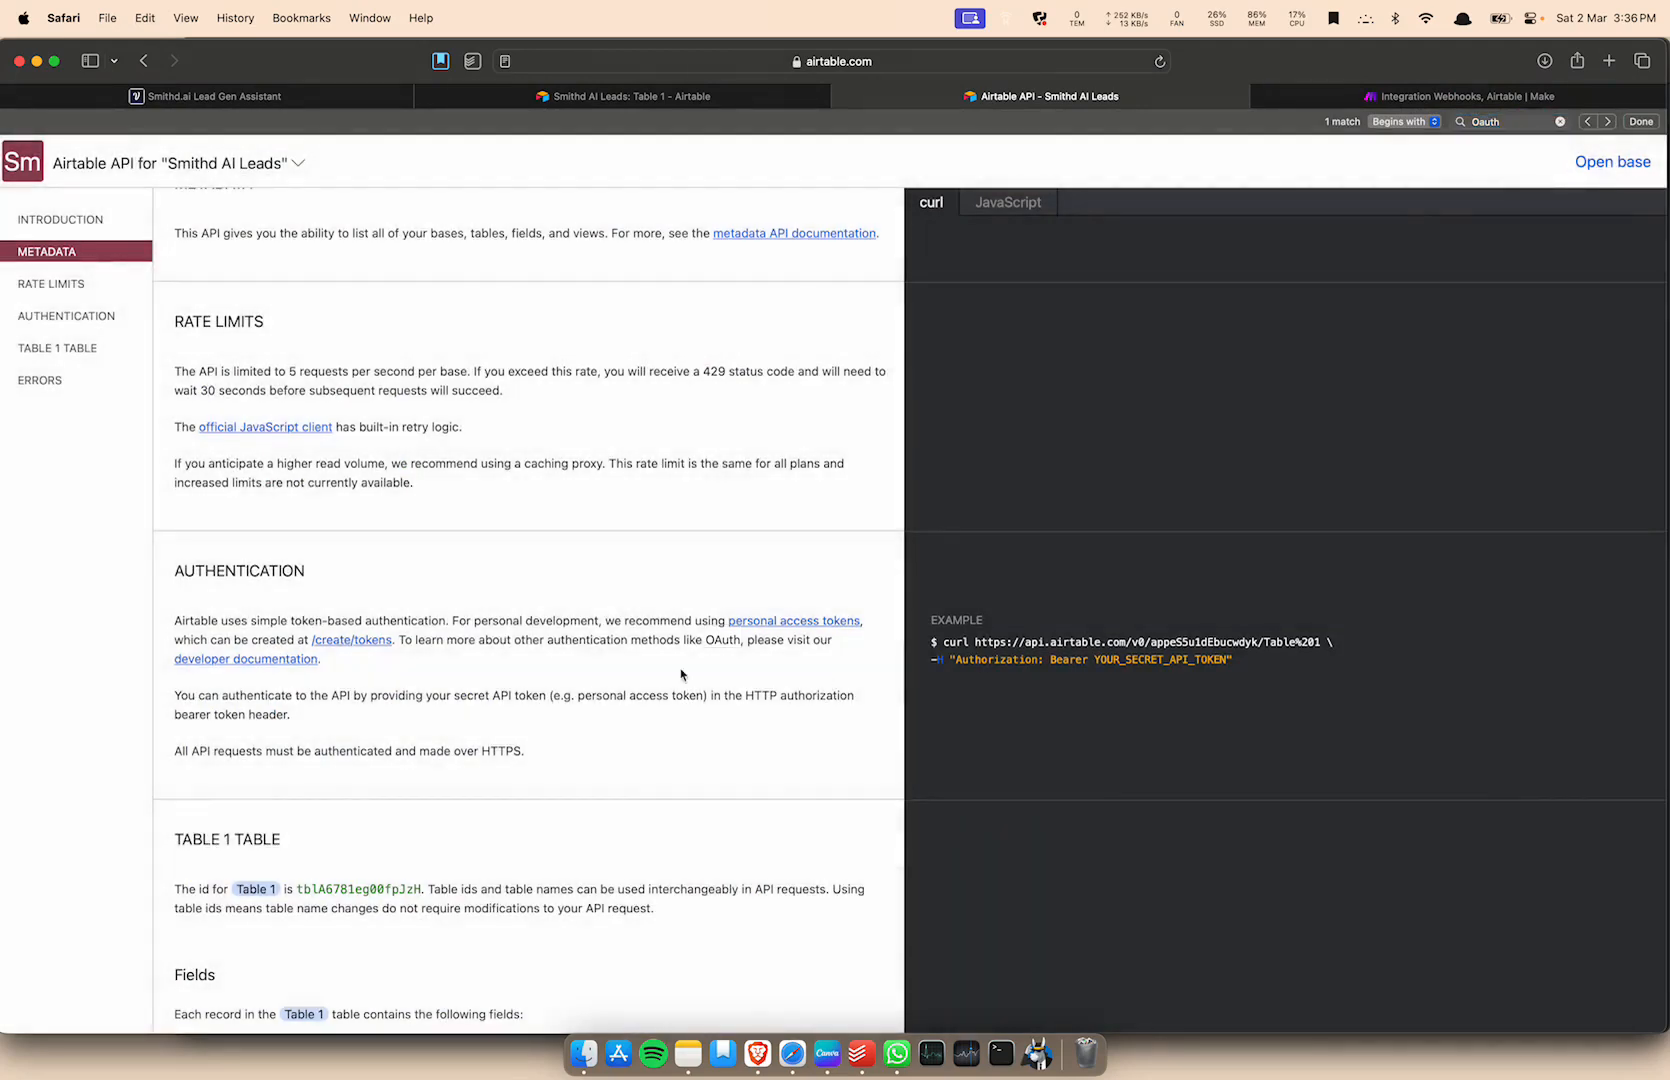
Start a new Airtable personal access token from the documentation's token creation link and name it smithed.
{"action": "left_click", "coordinate": [353, 642]}
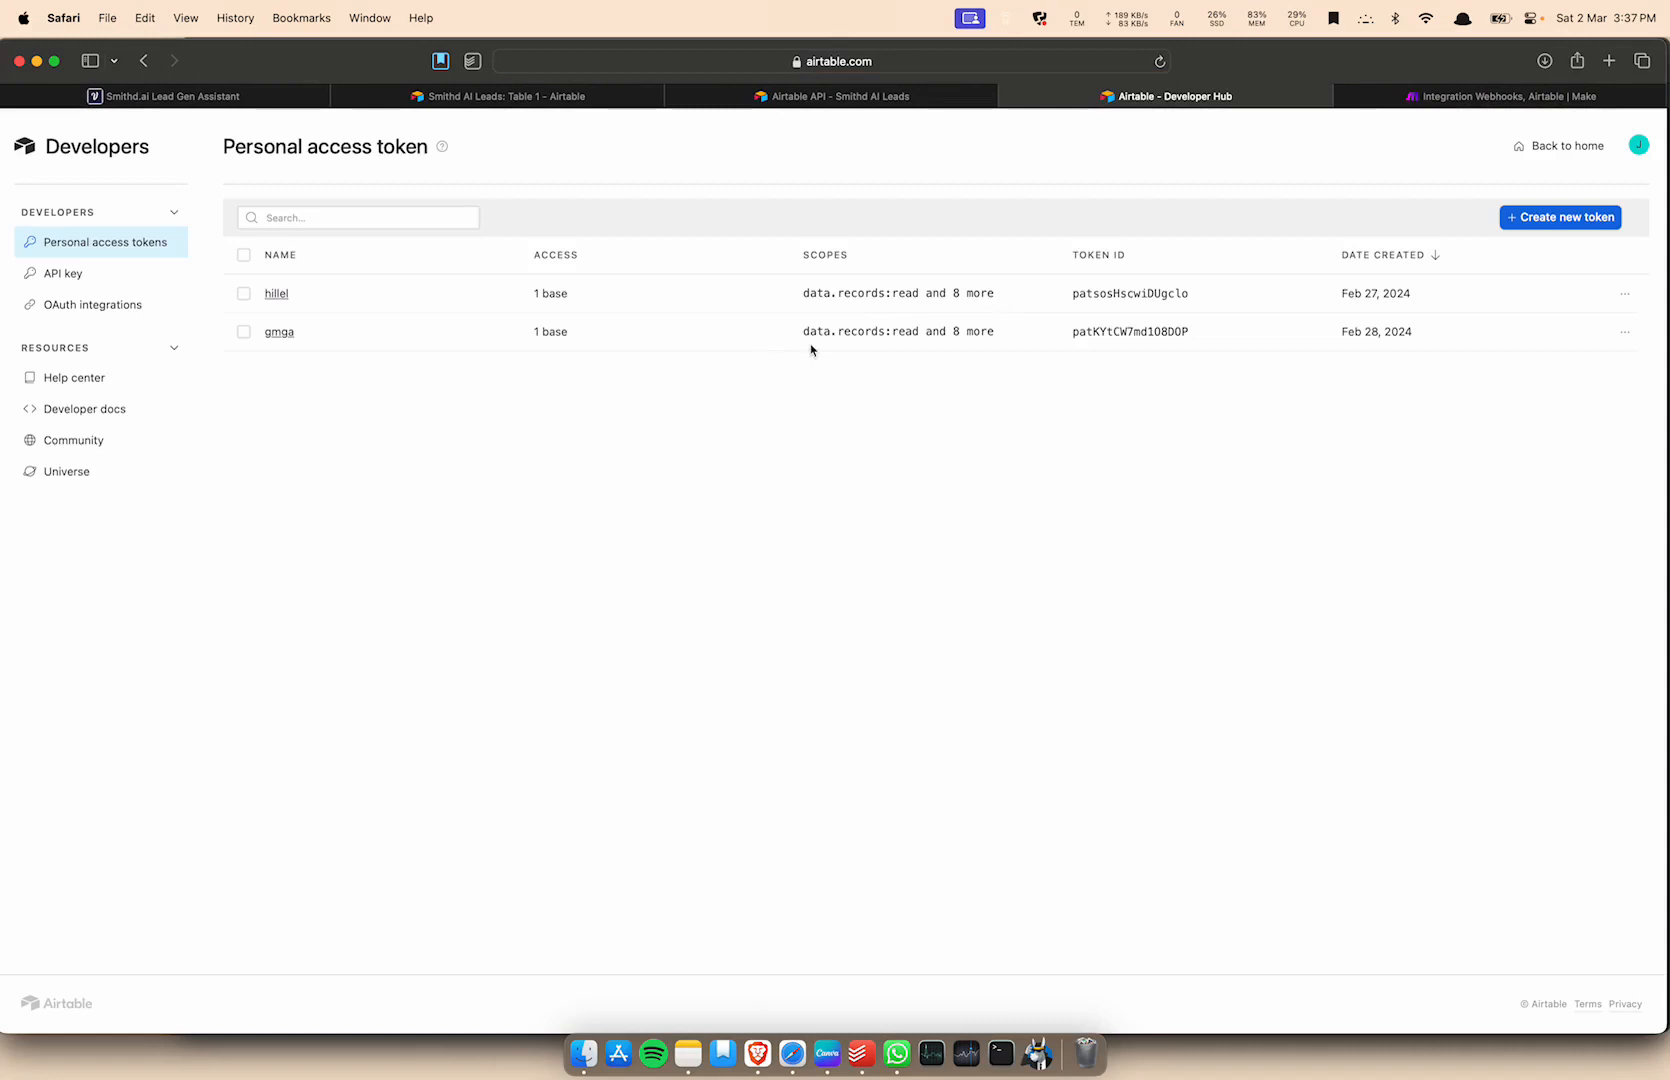
{"action": "left_click", "coordinate": [1574, 222]}
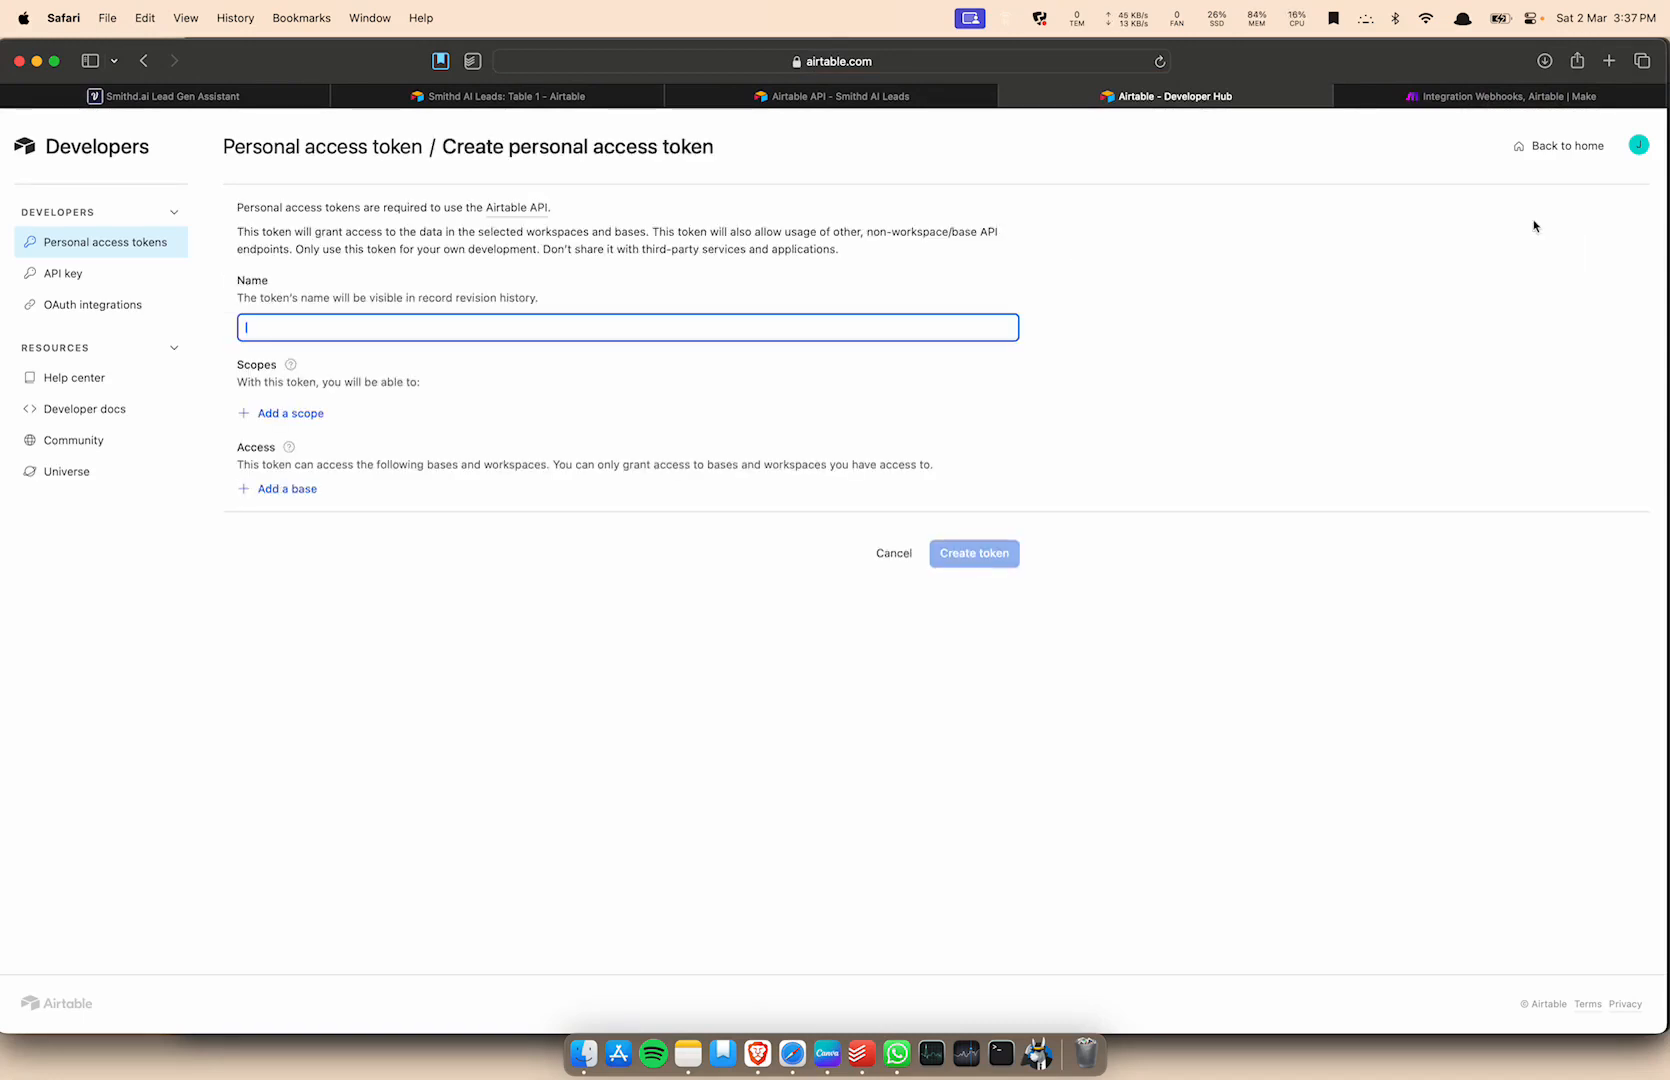
{"action": "mouse_move", "coordinate": [939, 103]}
{"action": "type", "text": "sm"}
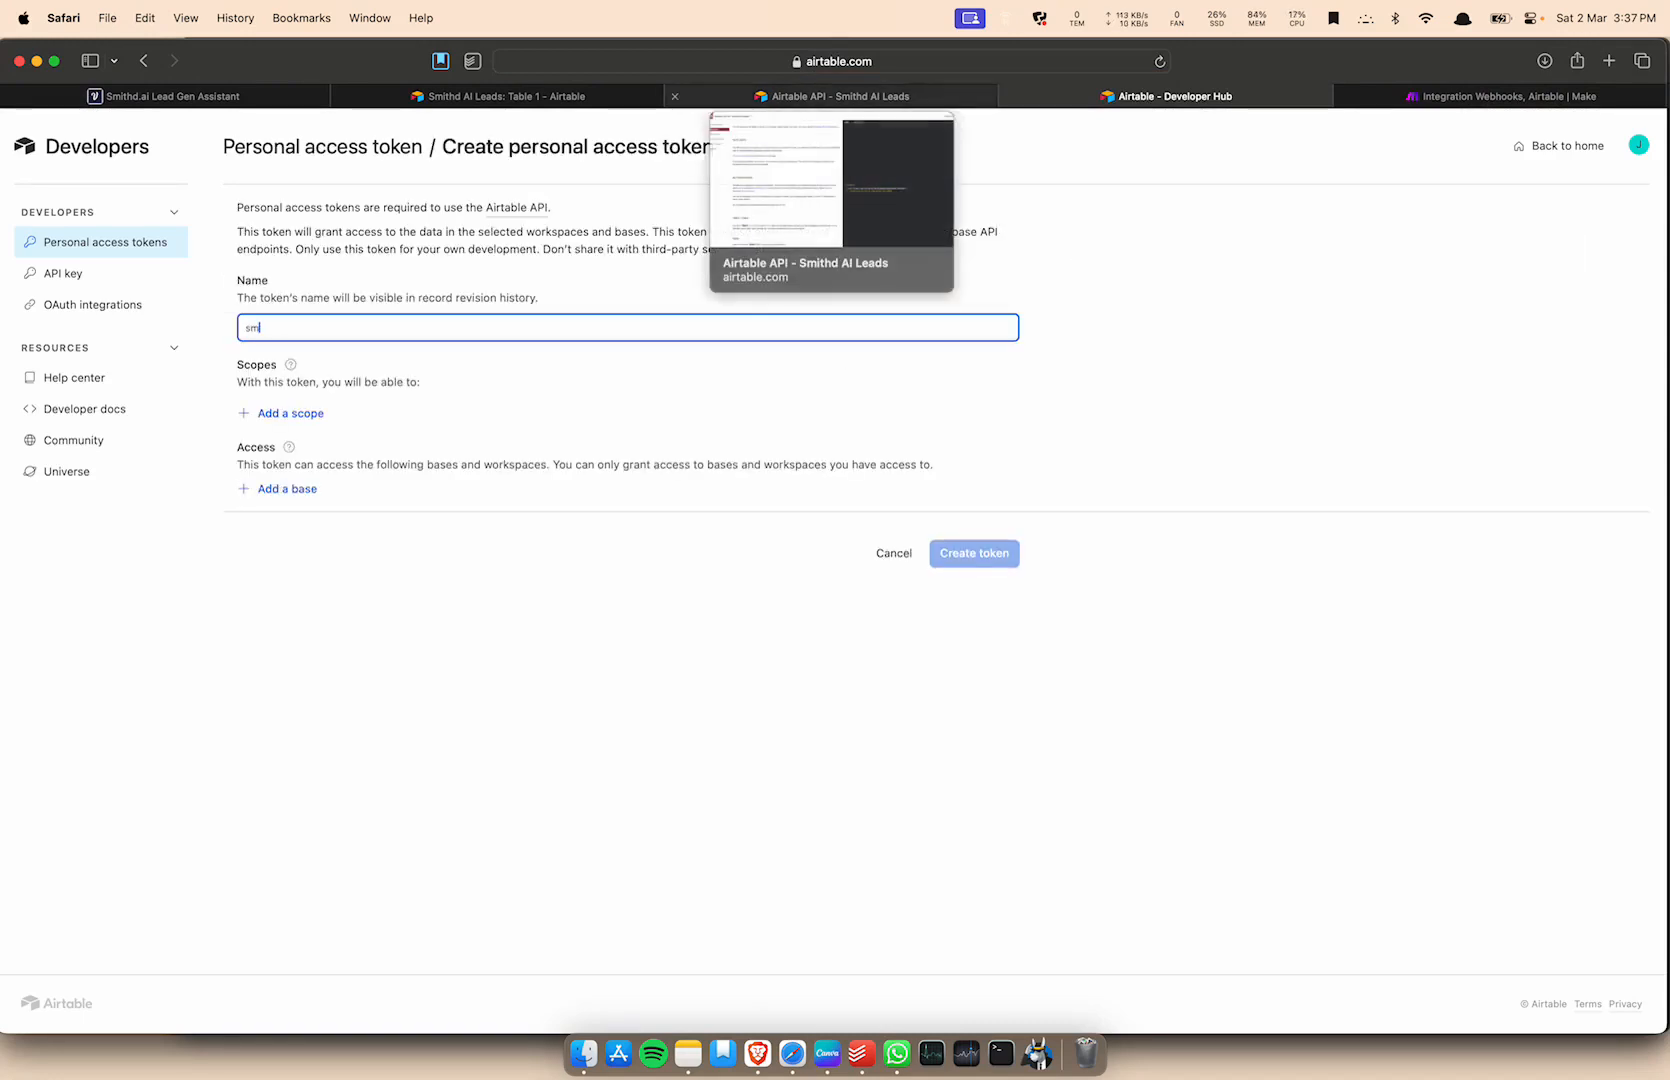
{"action": "type", "text": "ithed"}
{"action": "left_click", "coordinate": [436, 384]}
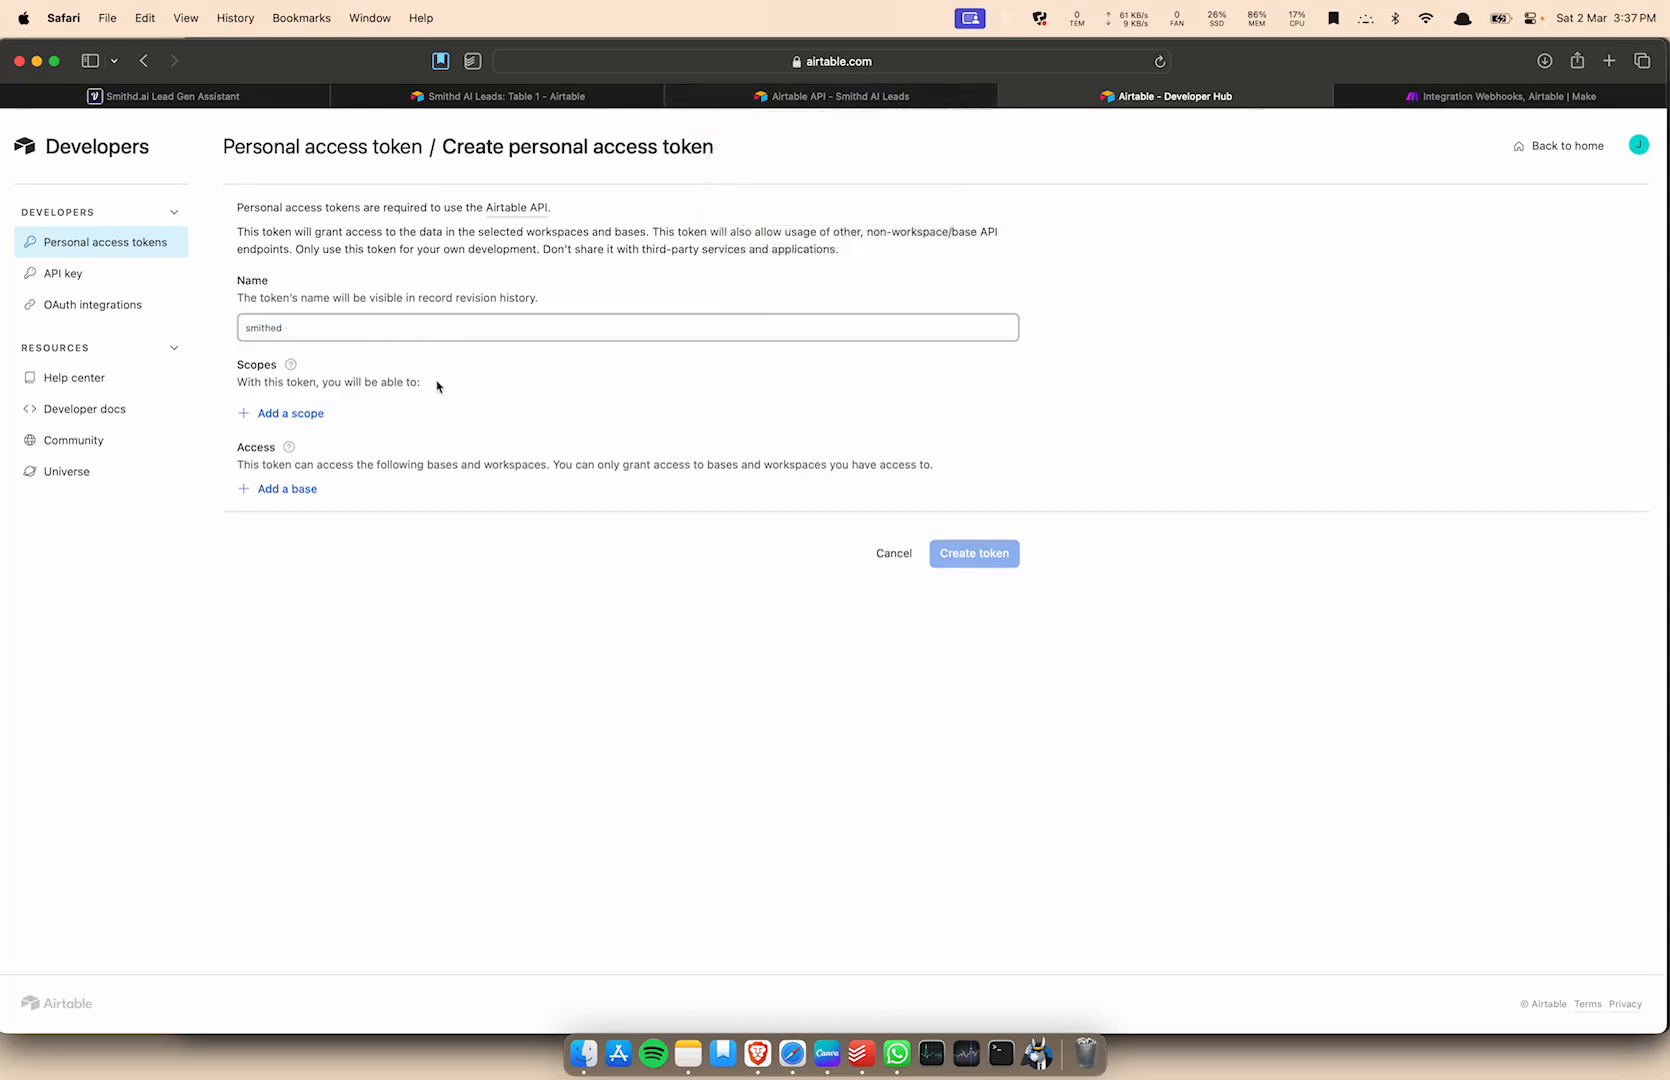
Add the scopes data.records:read, data.records:write, data.recordComments:read and data.recordComments:write to the token.
{"action": "left_click", "coordinate": [290, 413]}
{"action": "left_click", "coordinate": [312, 508]}
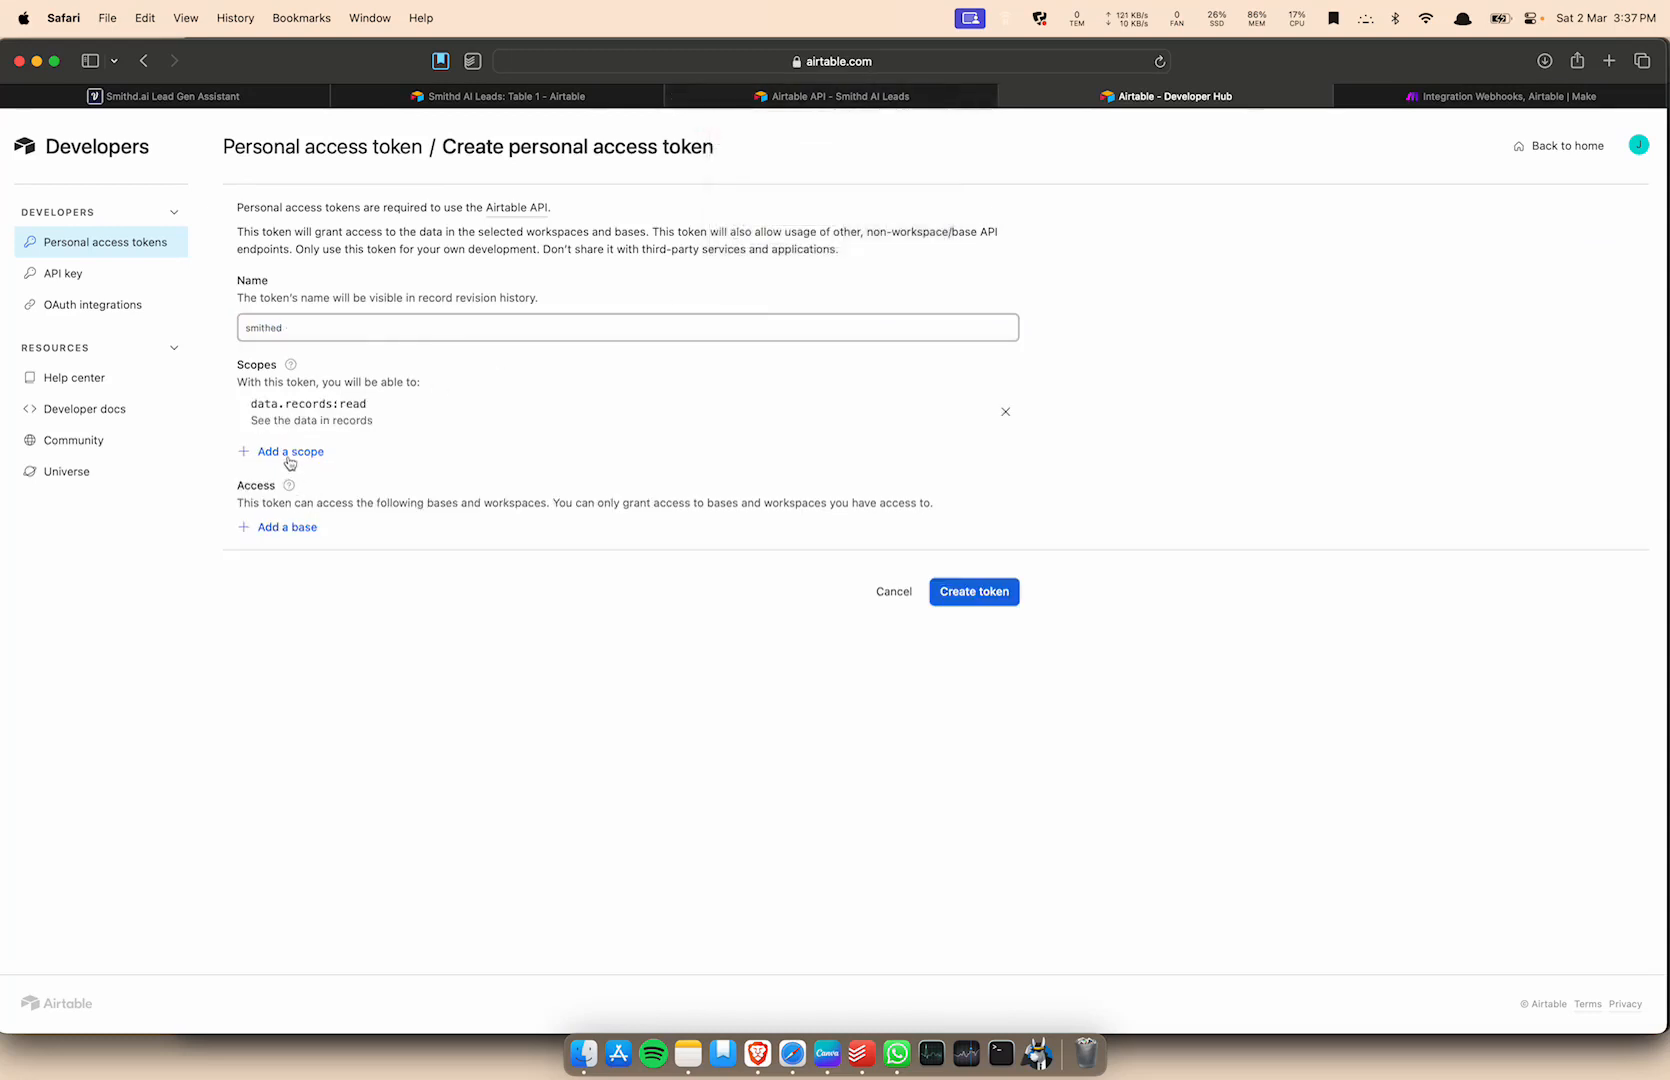
{"action": "left_click", "coordinate": [290, 451]}
{"action": "left_click", "coordinate": [280, 544]}
{"action": "left_click", "coordinate": [274, 490]}
{"action": "left_click", "coordinate": [277, 578]}
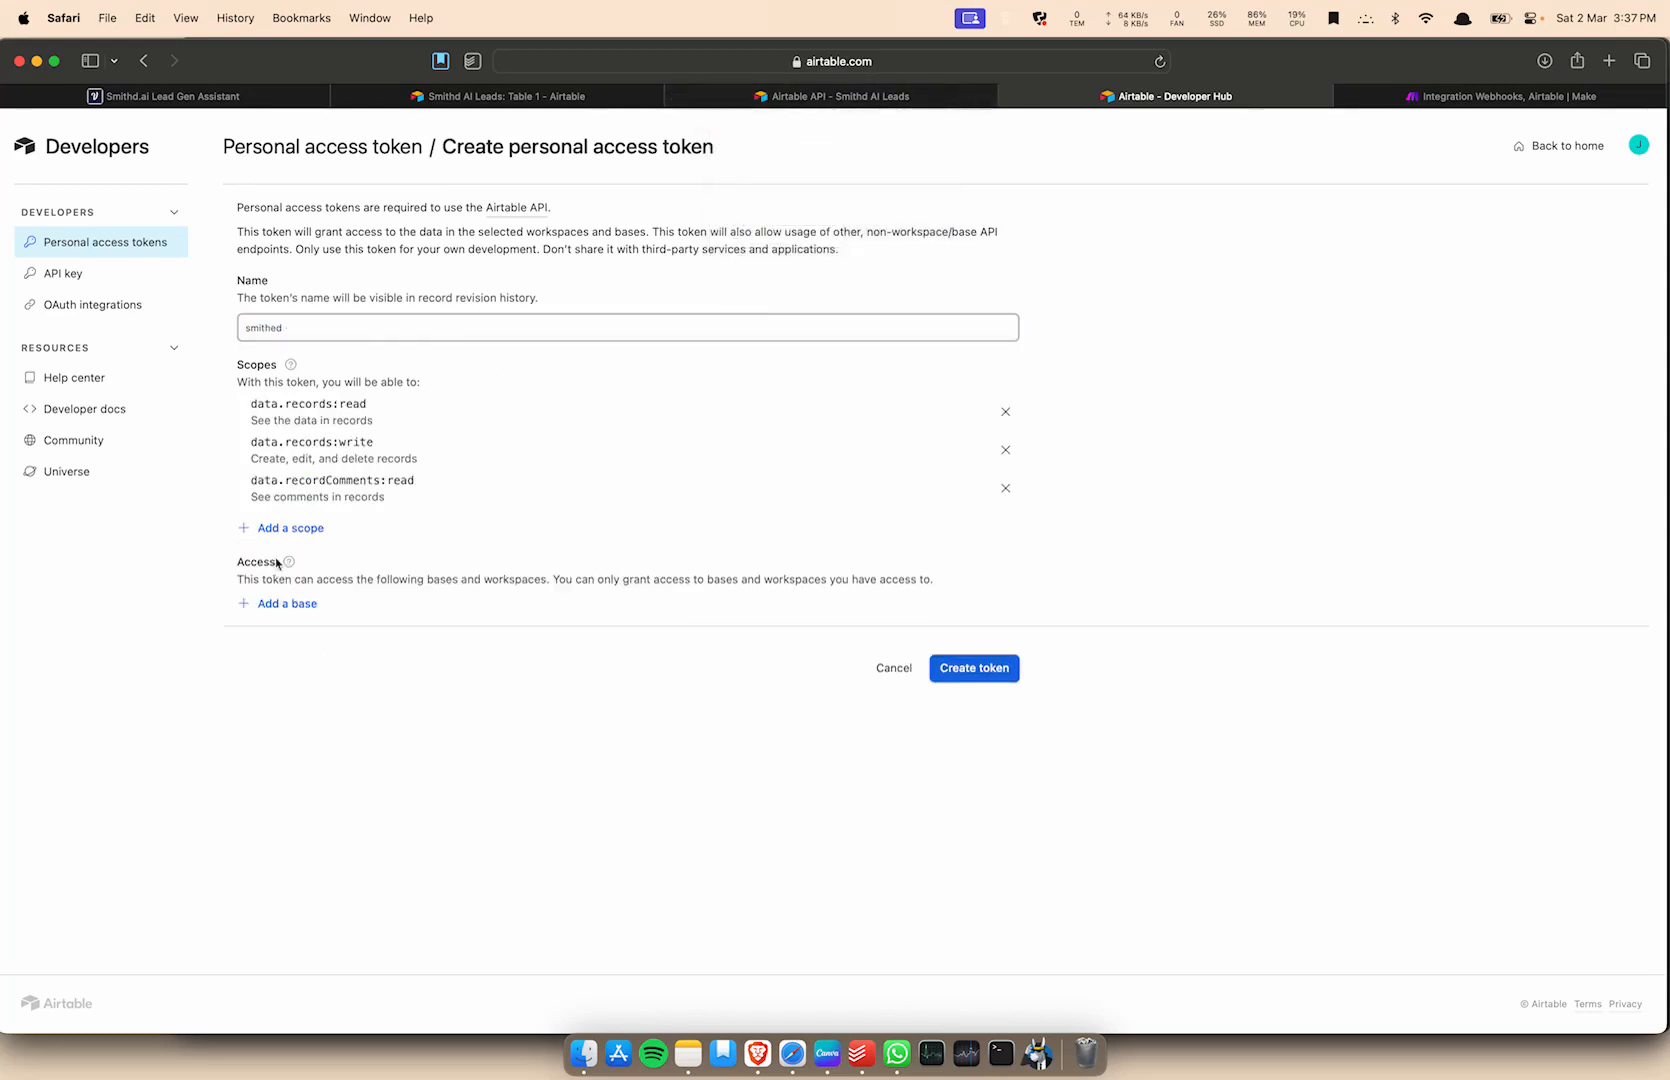
{"action": "left_click", "coordinate": [290, 530]}
{"action": "left_click", "coordinate": [290, 612]}
Add the scopes schema.bases:read, schema.bases:write, webhook:manage, block:manage and user.email:read to the token.
{"action": "left_click", "coordinate": [290, 566]}
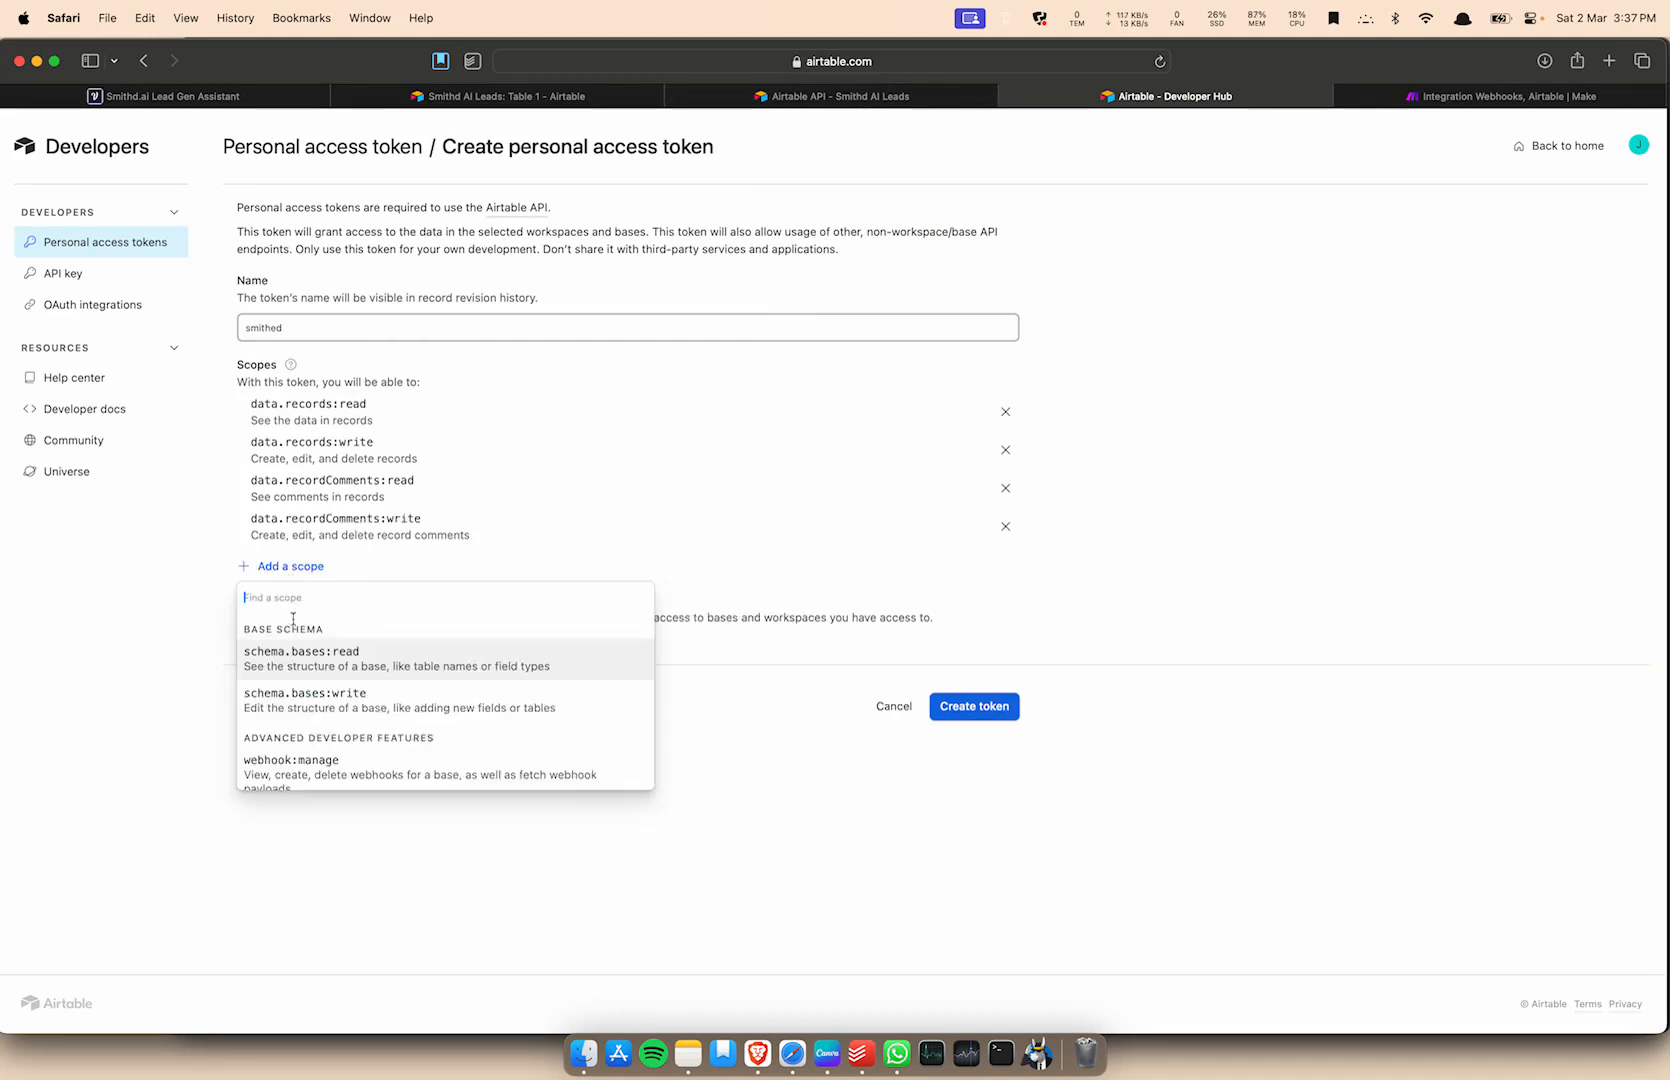
{"action": "left_click", "coordinate": [292, 654]}
{"action": "left_click", "coordinate": [296, 610]}
{"action": "left_click", "coordinate": [300, 695]}
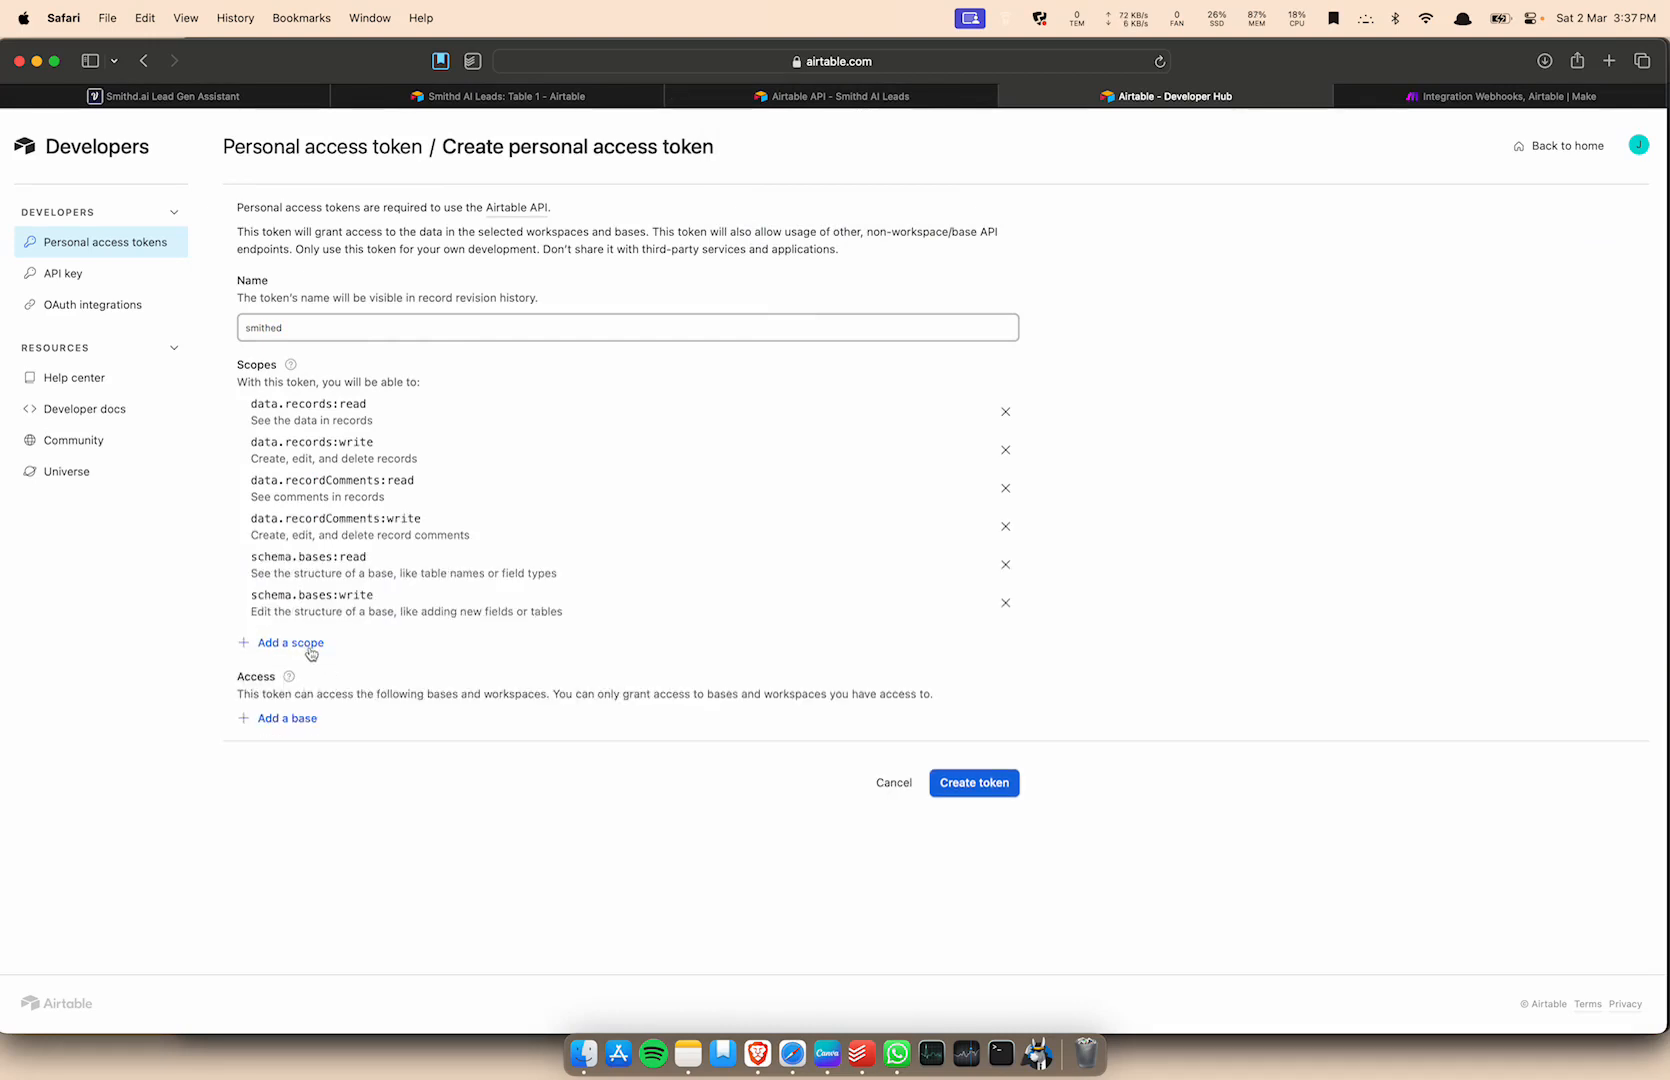
{"action": "left_click", "coordinate": [305, 648]}
{"action": "left_click", "coordinate": [302, 725]}
{"action": "left_click", "coordinate": [301, 680]}
{"action": "left_click", "coordinate": [316, 768]}
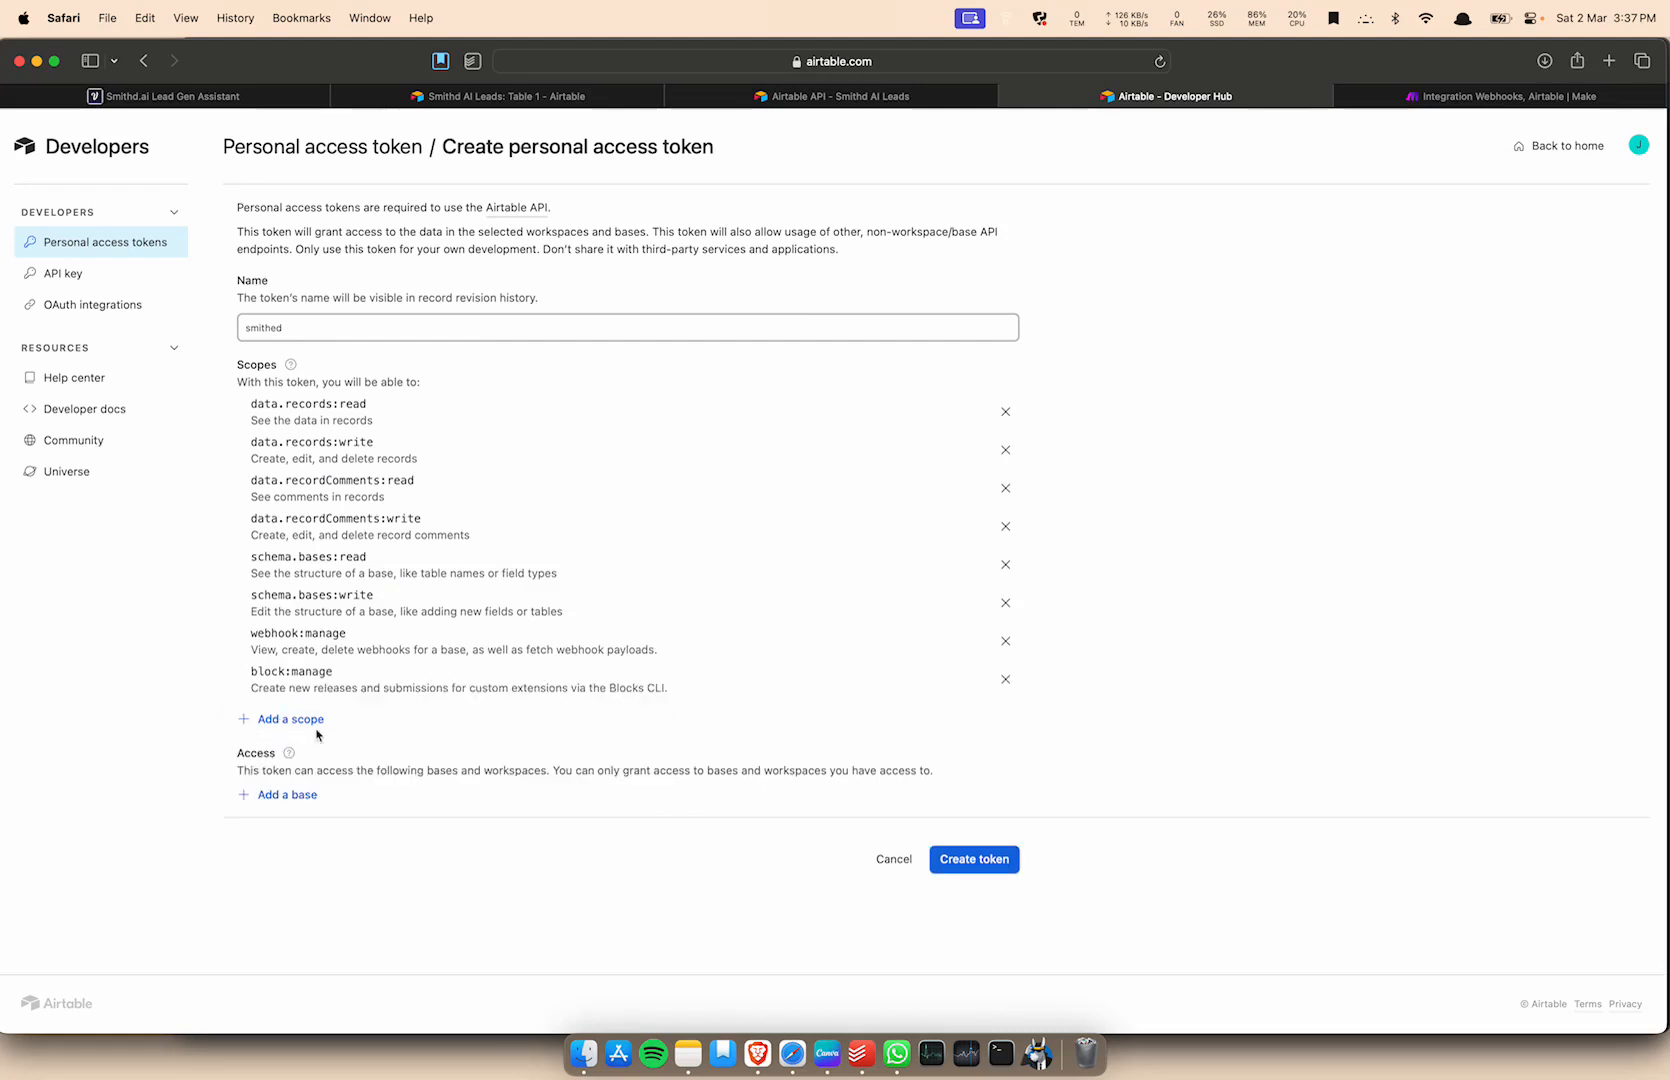
{"action": "left_click", "coordinate": [293, 720]}
{"action": "left_click", "coordinate": [298, 815]}
Give the token access to the Smithd AI Leads base, then create the token and copy it.
{"action": "left_click", "coordinate": [272, 833]}
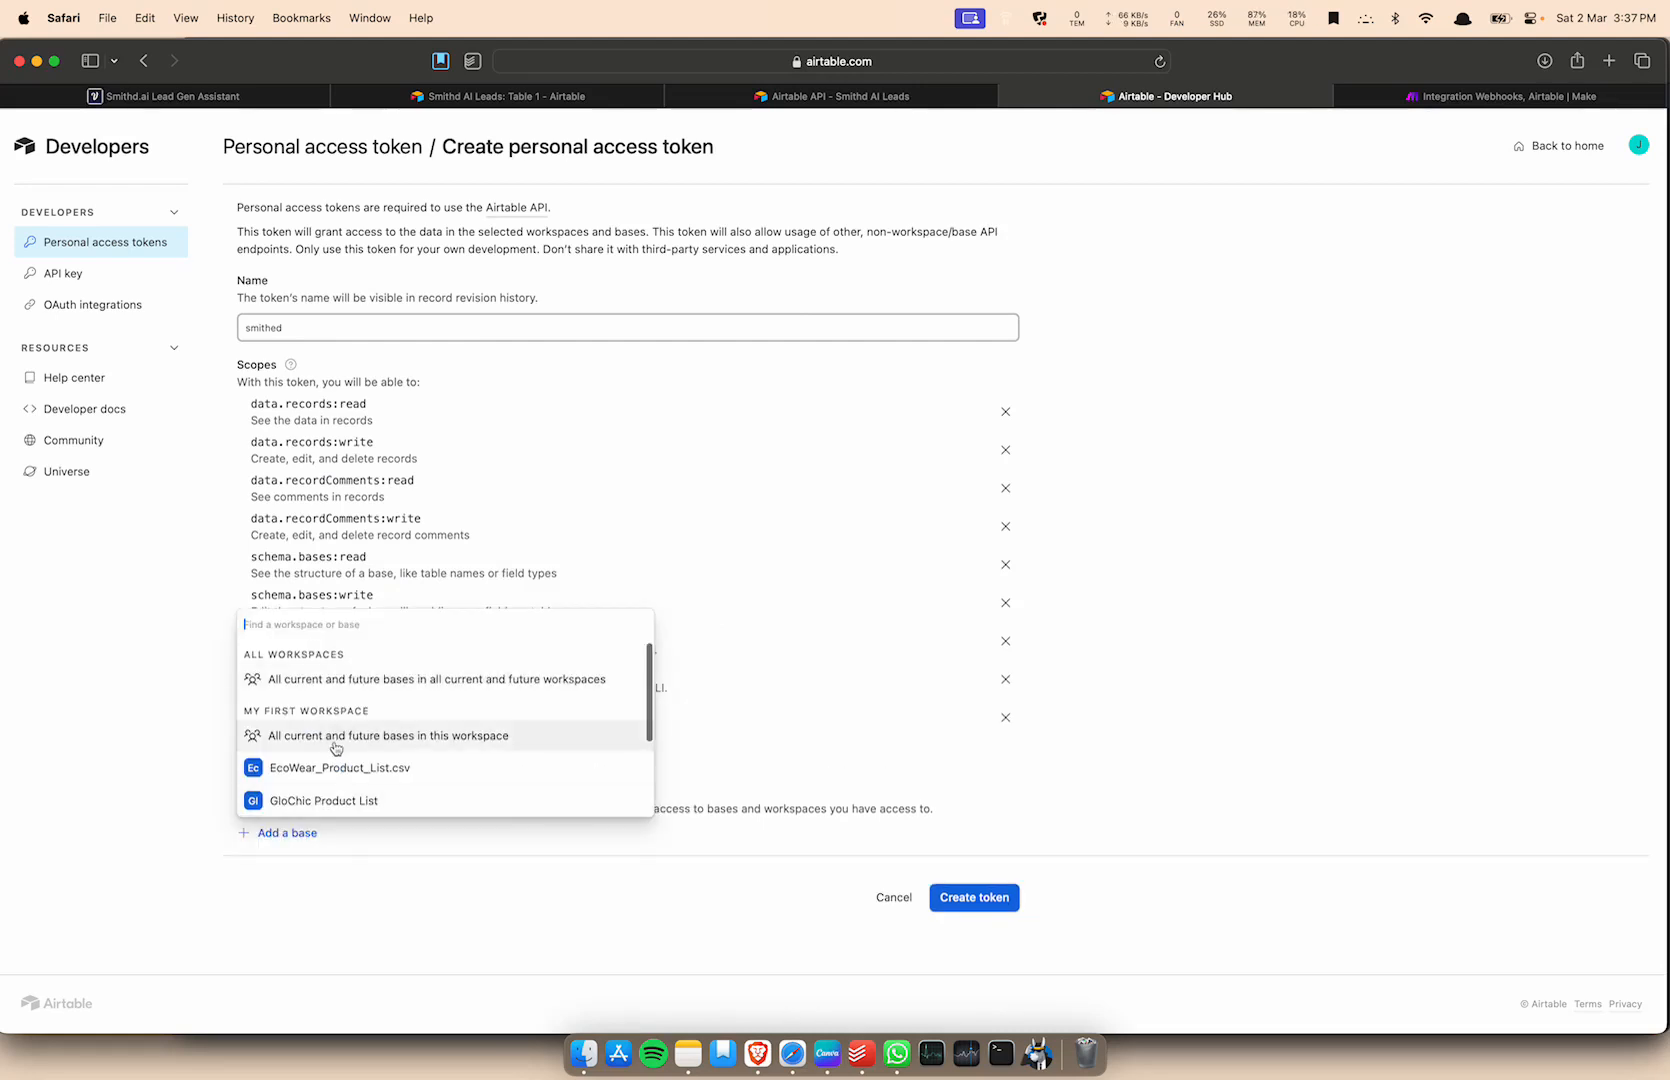
{"action": "scroll", "coordinate": [338, 746], "scroll_direction": "down", "scroll_amount": 3}
{"action": "left_click", "coordinate": [336, 790]}
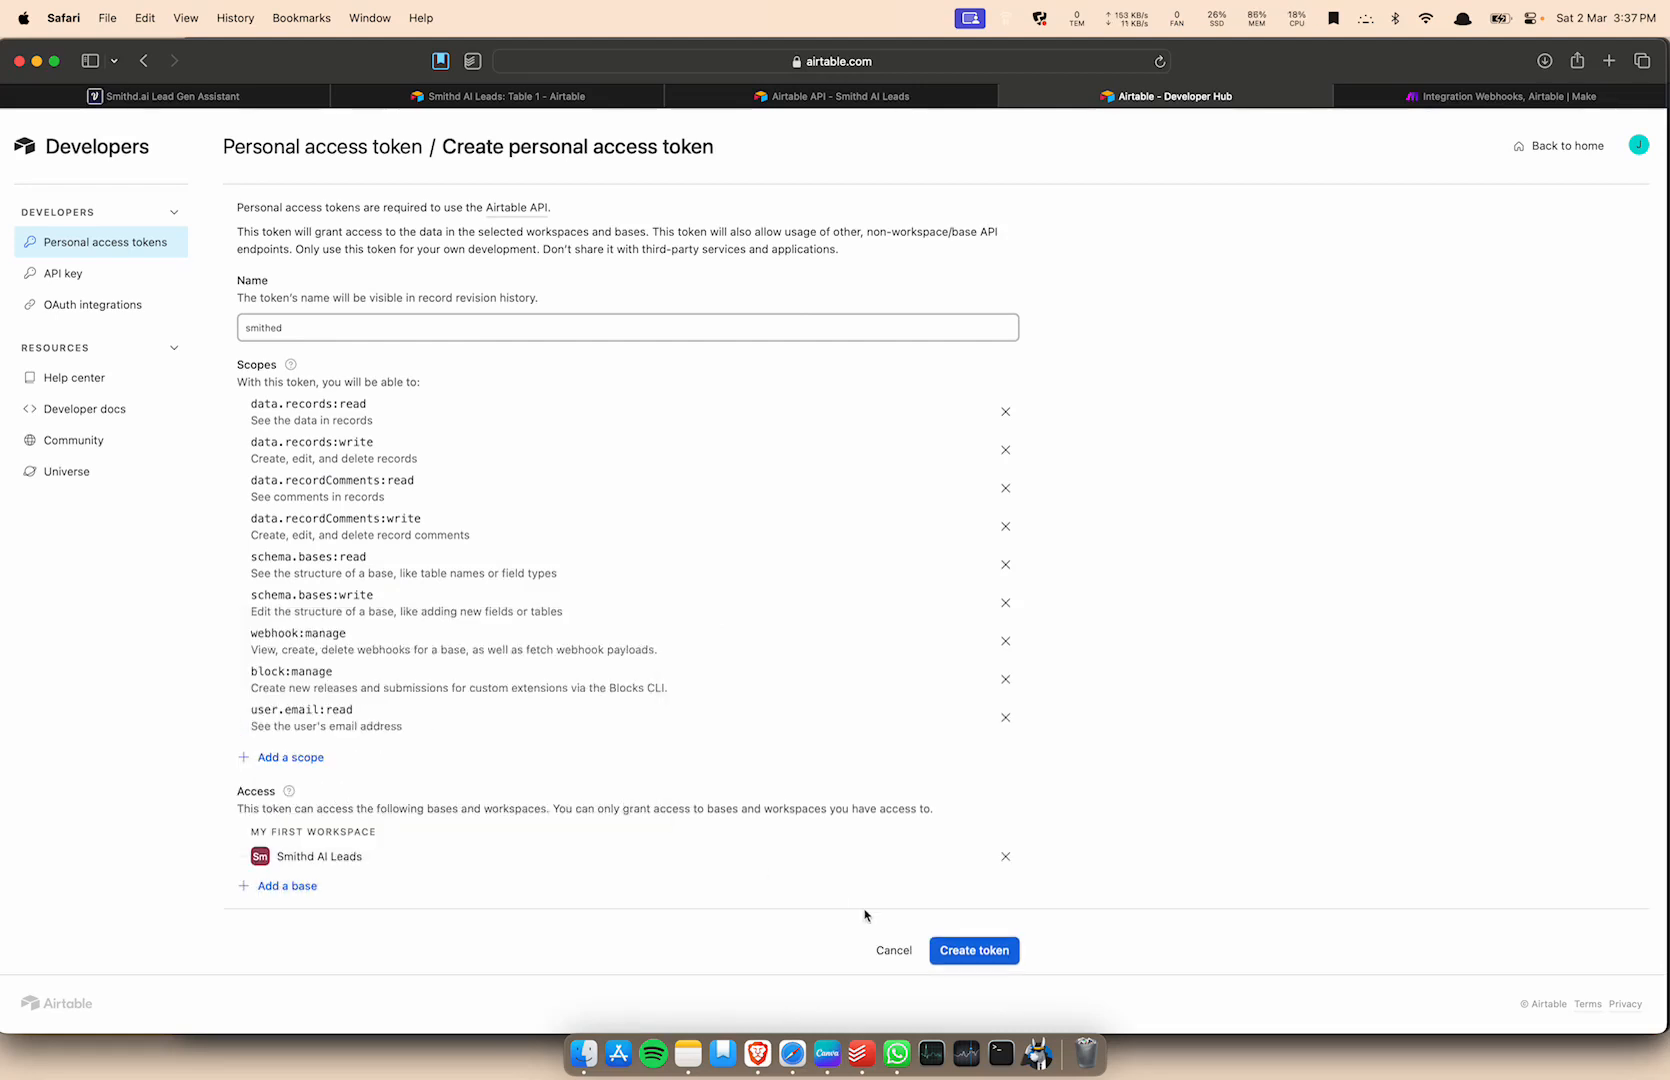
{"action": "left_click", "coordinate": [963, 951]}
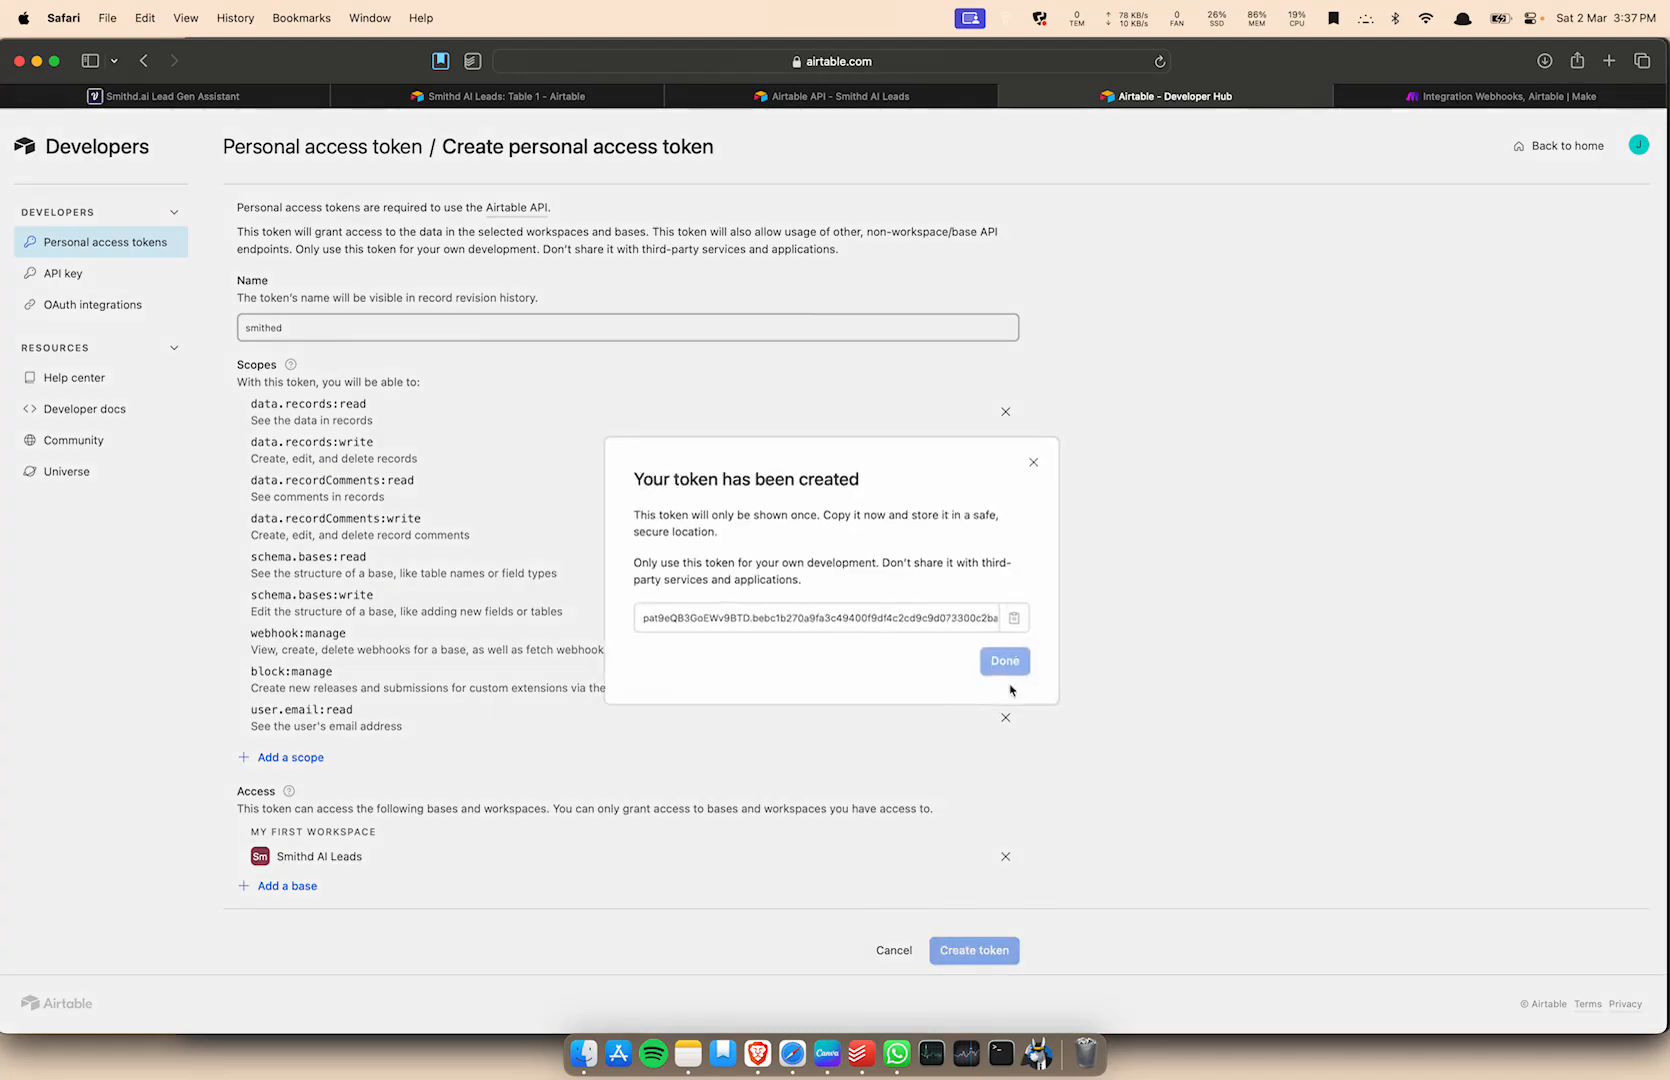
{"action": "left_click", "coordinate": [1010, 617]}
Switch to the Make scenario, paste the access token as the Airtable connection name and save the connection.
{"action": "left_click", "coordinate": [1490, 96]}
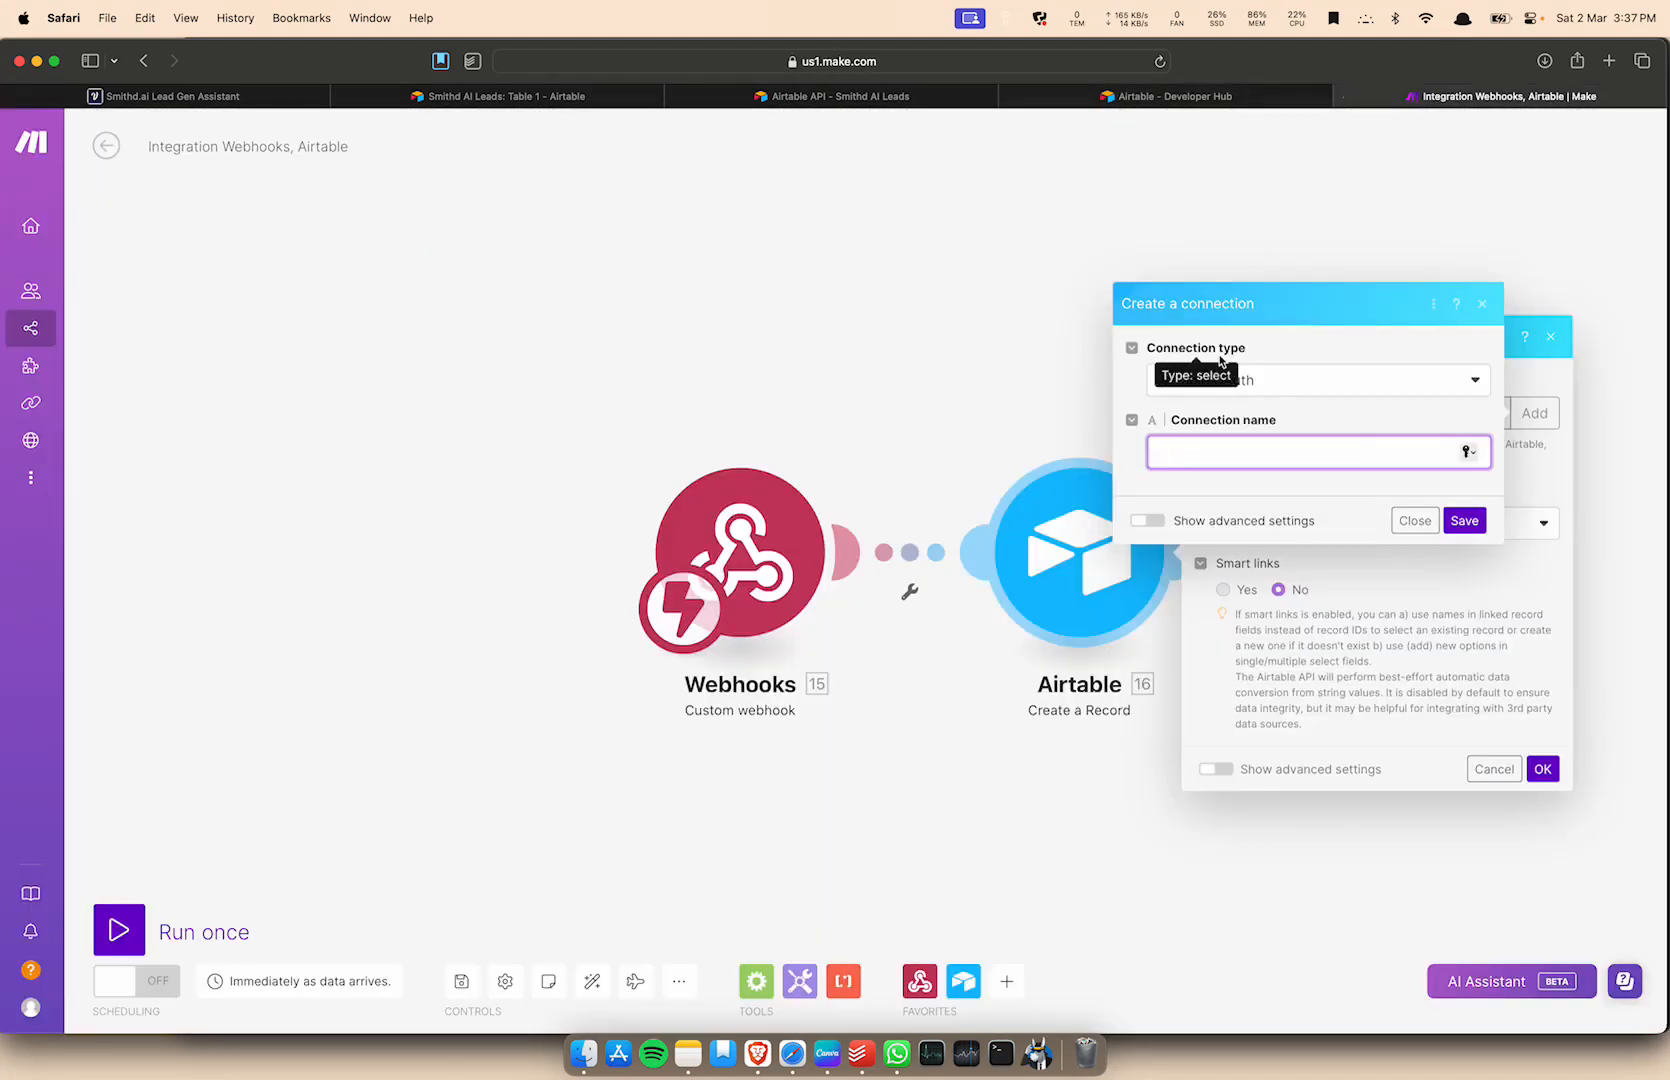
{"action": "key", "text": "super+v"}
{"action": "left_click", "coordinate": [1464, 521]}
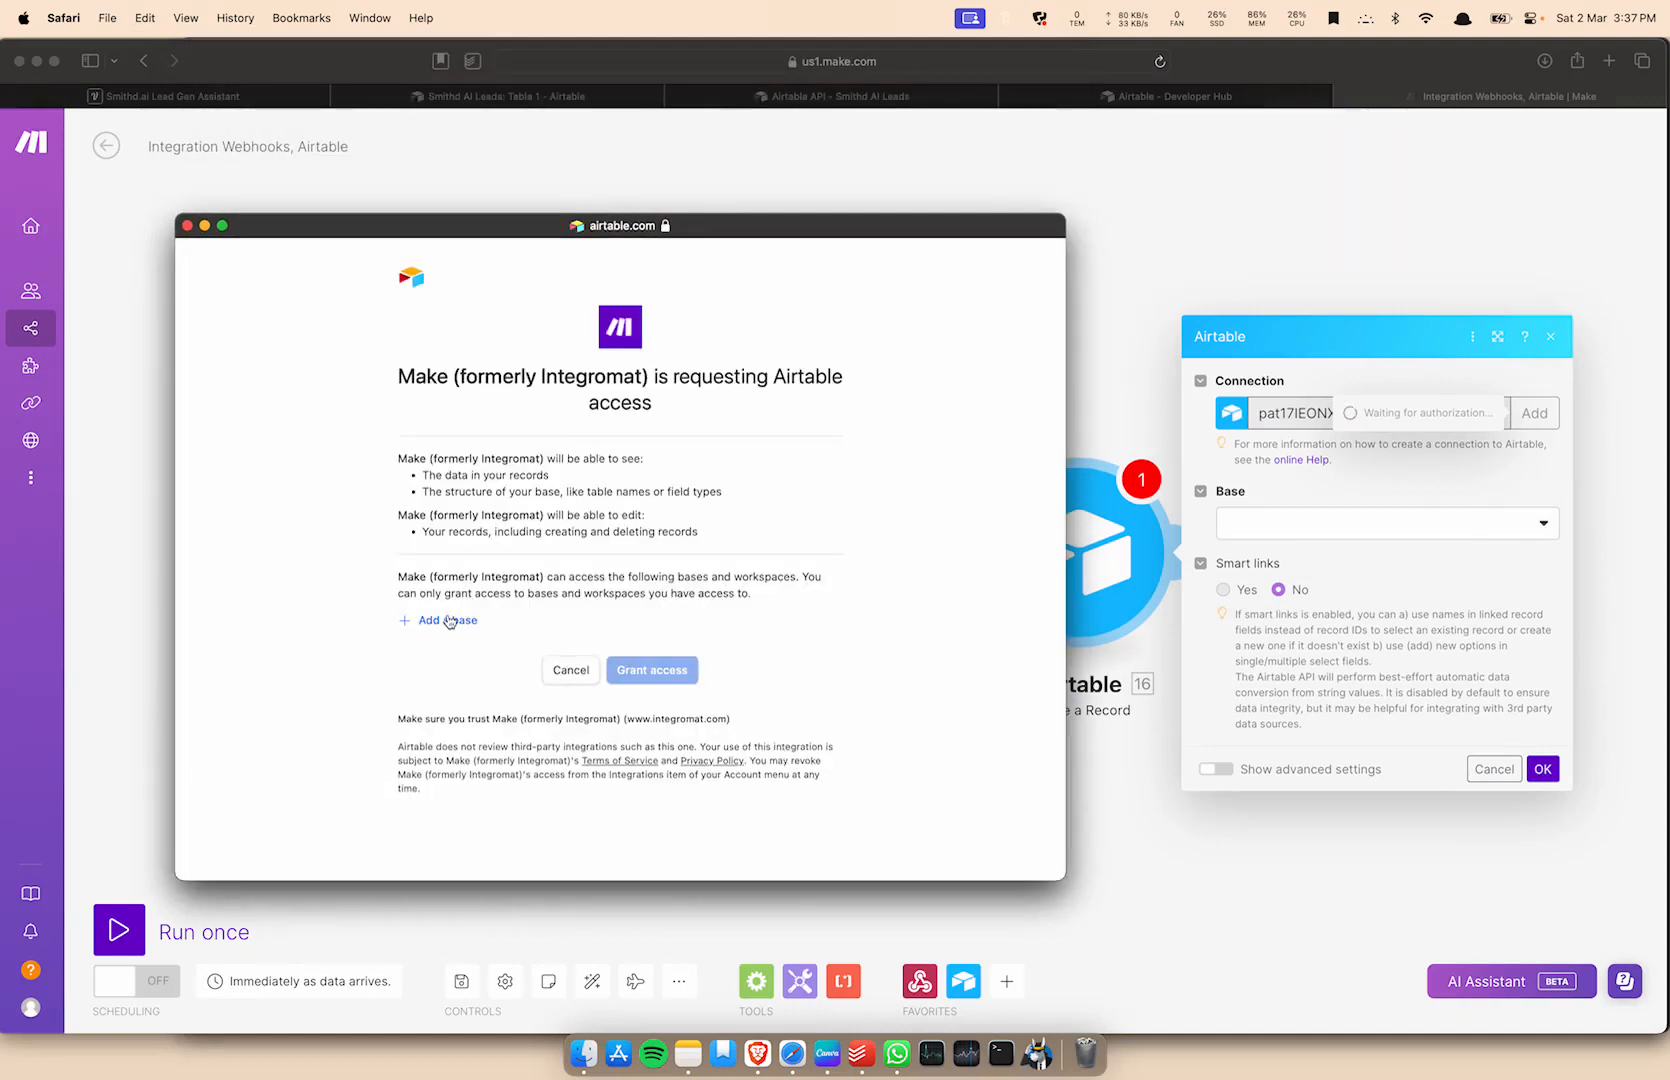
Add the Smithd AI Leads base to Make's Airtable access request and grant access.
{"action": "left_click", "coordinate": [449, 621]}
{"action": "scroll", "coordinate": [480, 760], "scroll_direction": "down", "scroll_amount": 3}
{"action": "left_click", "coordinate": [477, 830]}
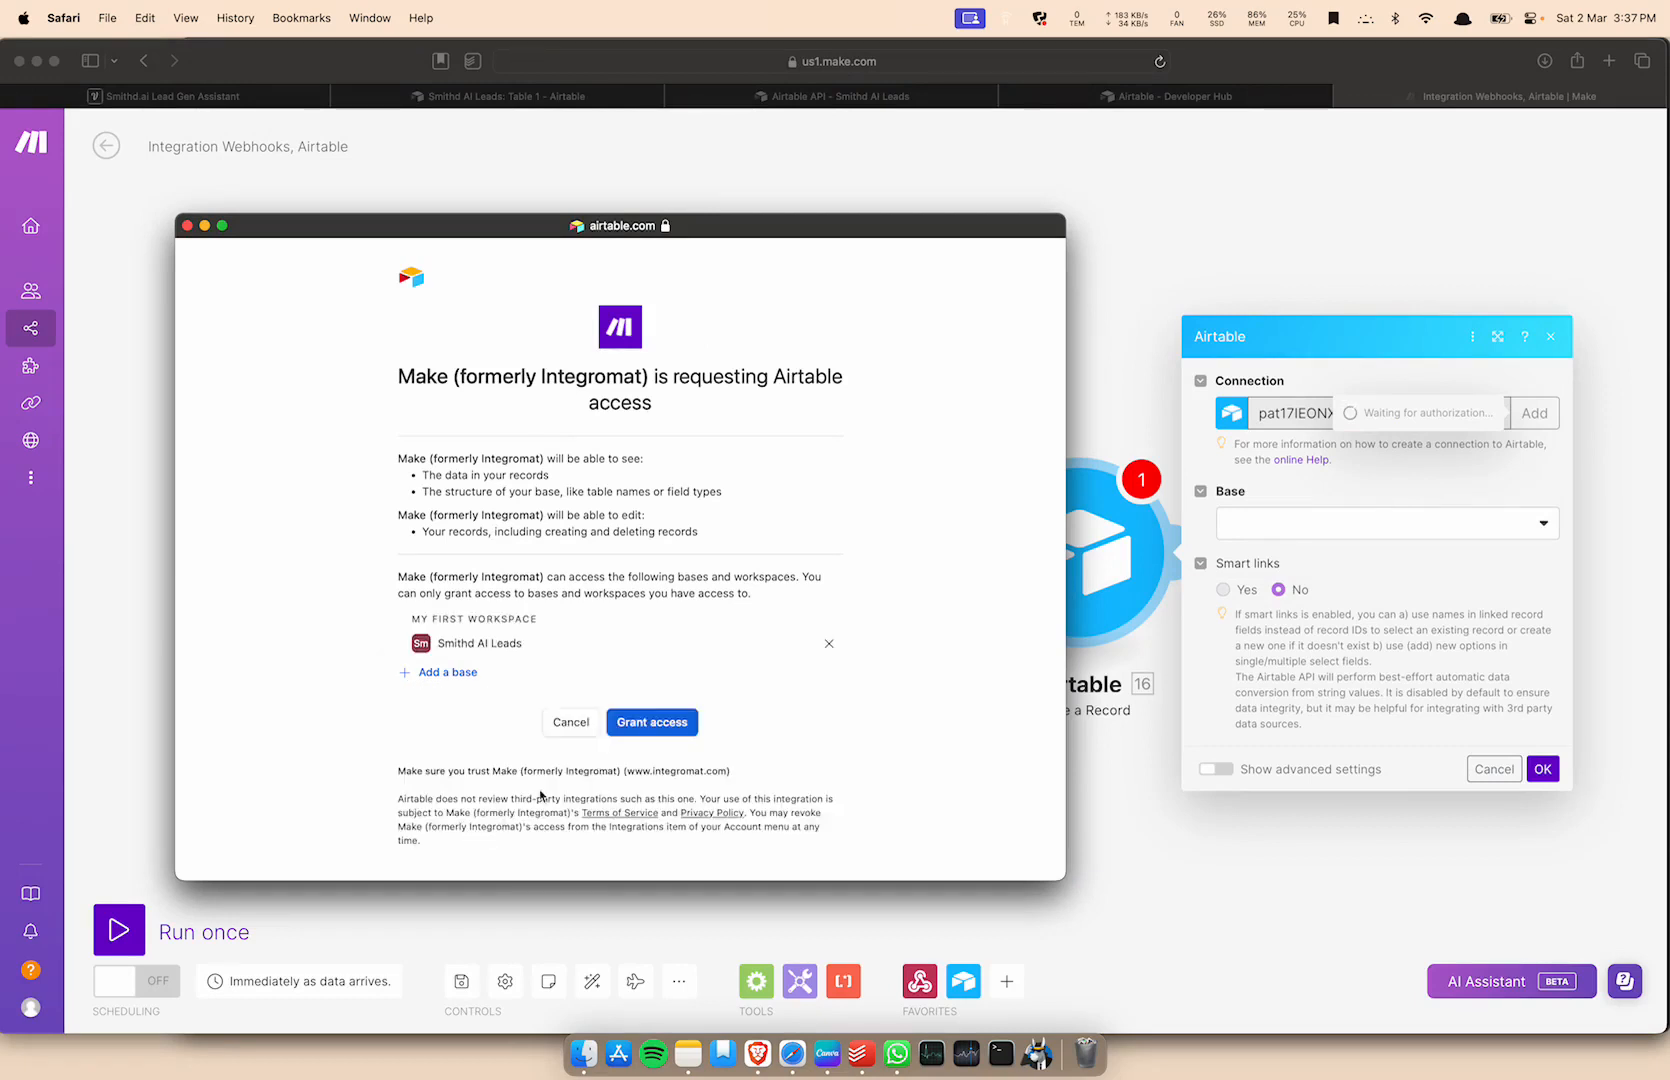
{"action": "left_click", "coordinate": [648, 726]}
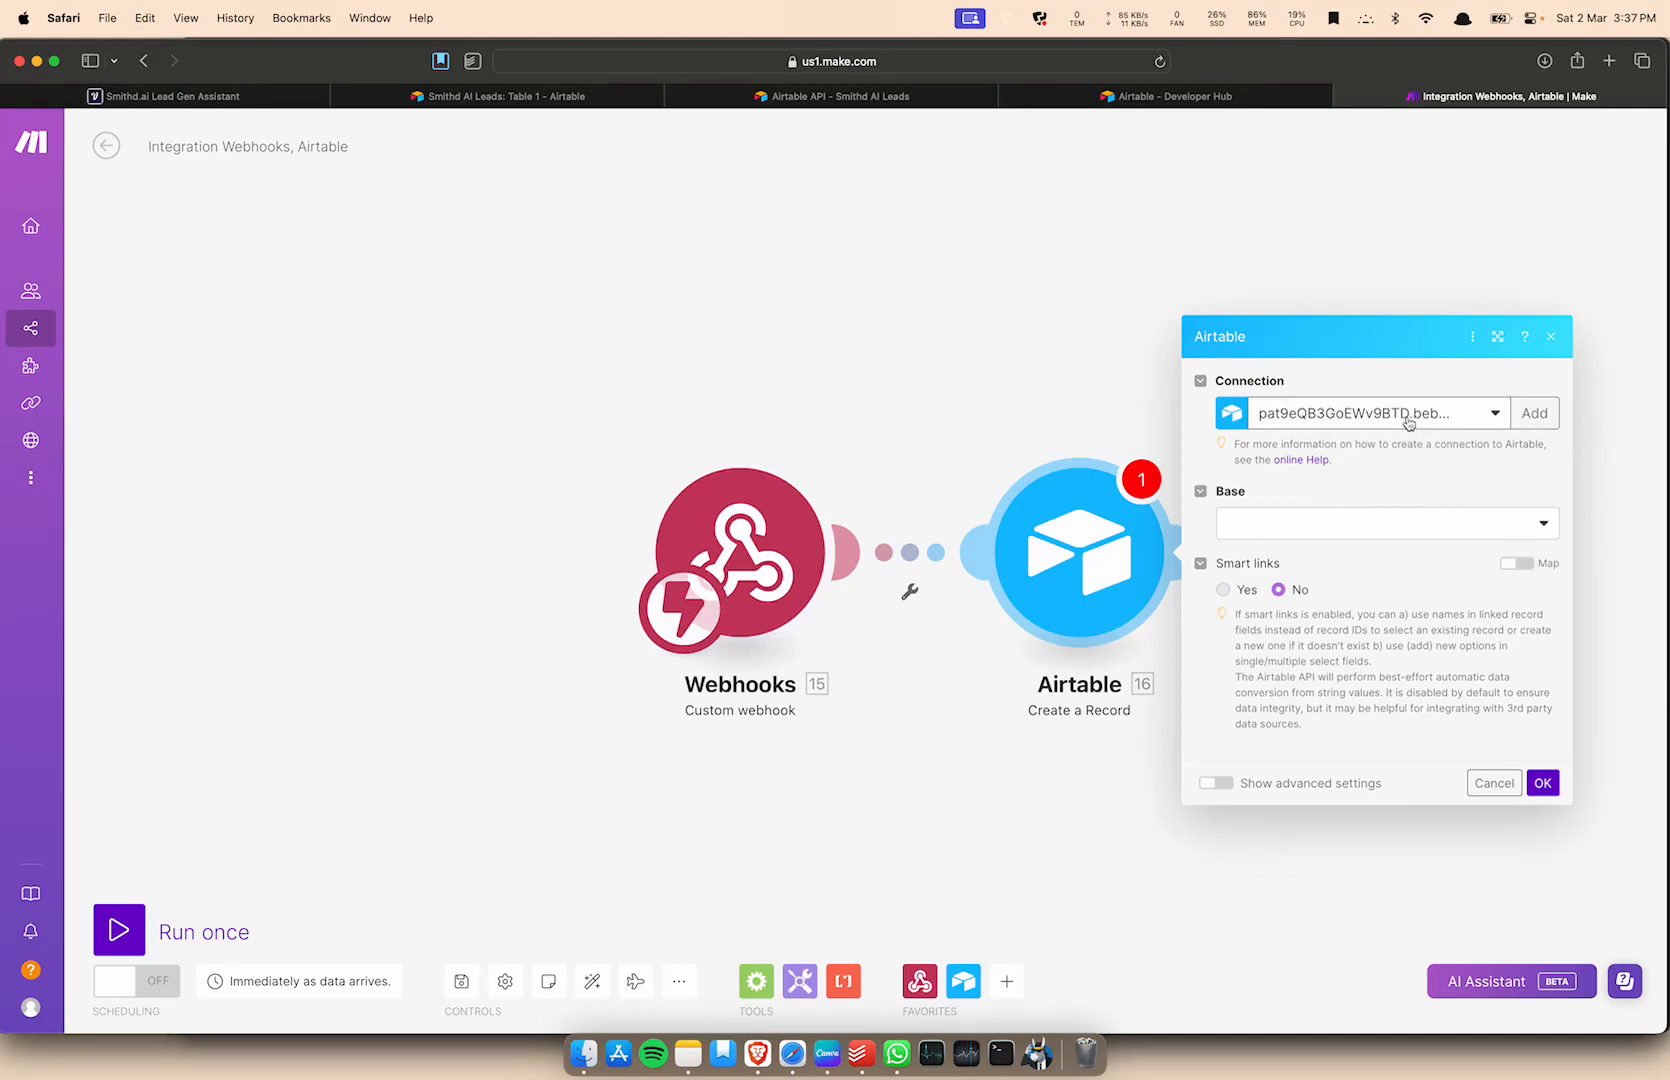
Select the other existing Airtable connection for the Create a Record module instead of the newly authorized one.
{"action": "left_click", "coordinate": [1393, 418]}
{"action": "left_click", "coordinate": [1096, 556]}
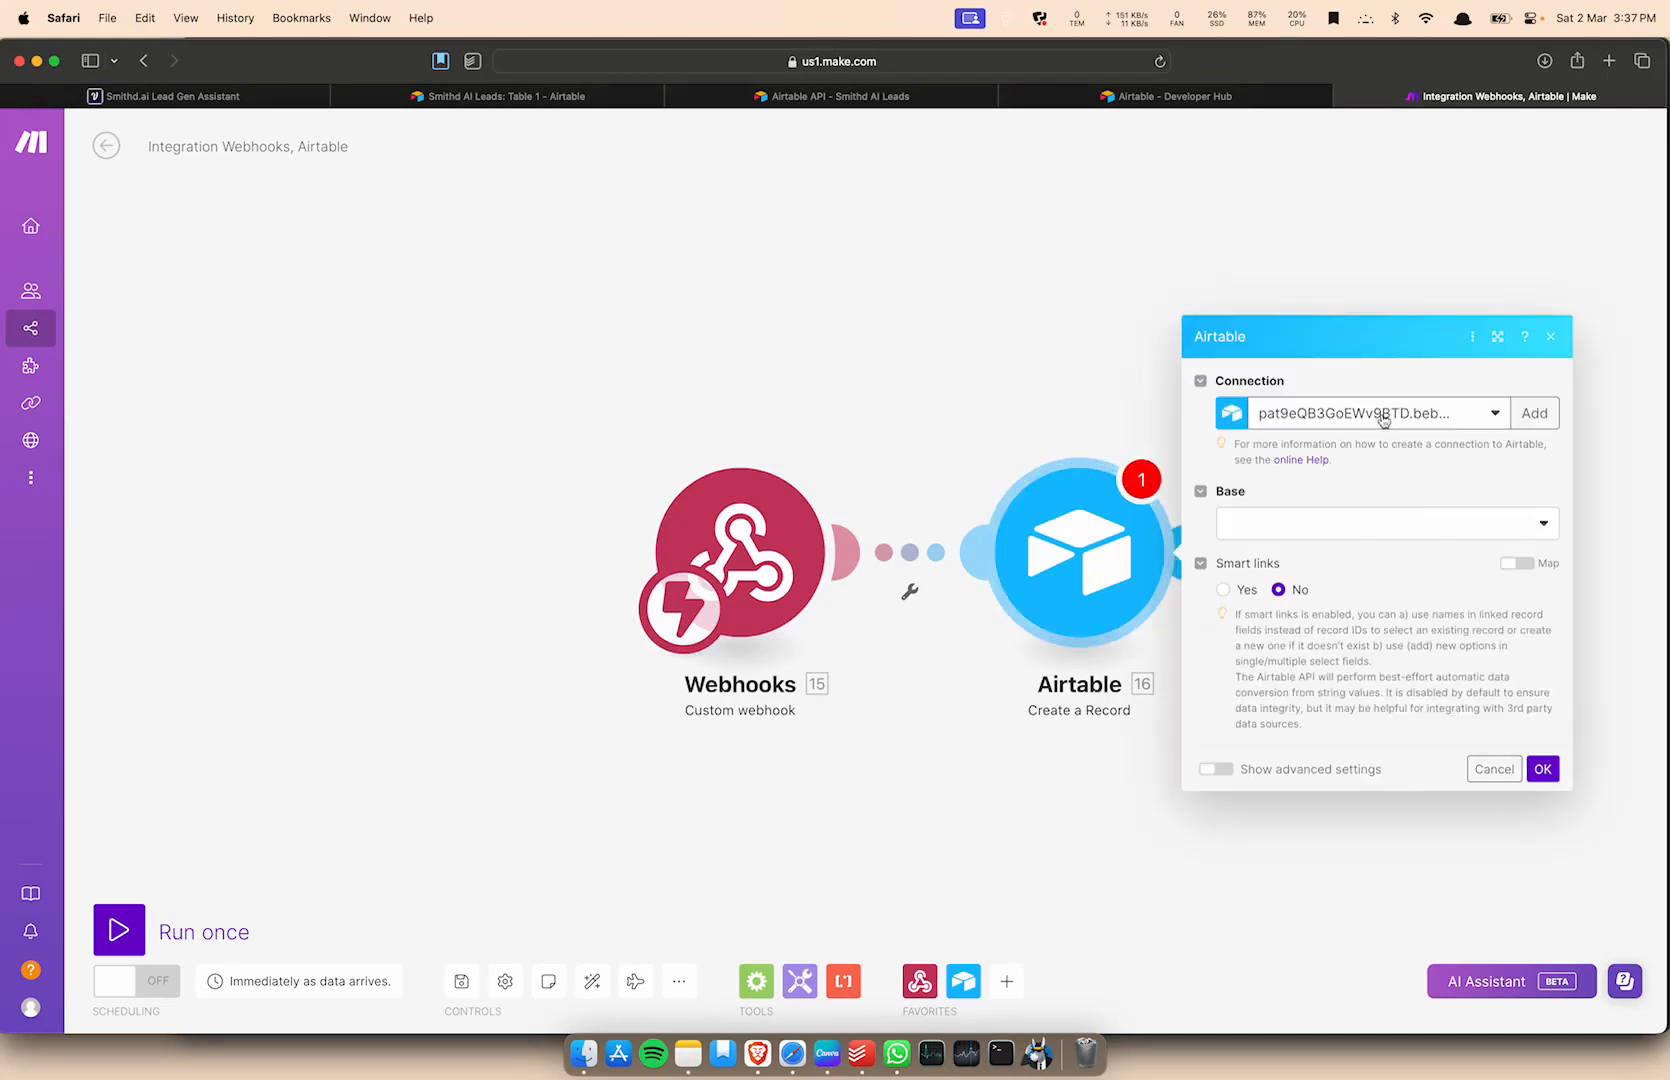
{"action": "left_click", "coordinate": [1379, 418]}
{"action": "left_click", "coordinate": [1370, 442]}
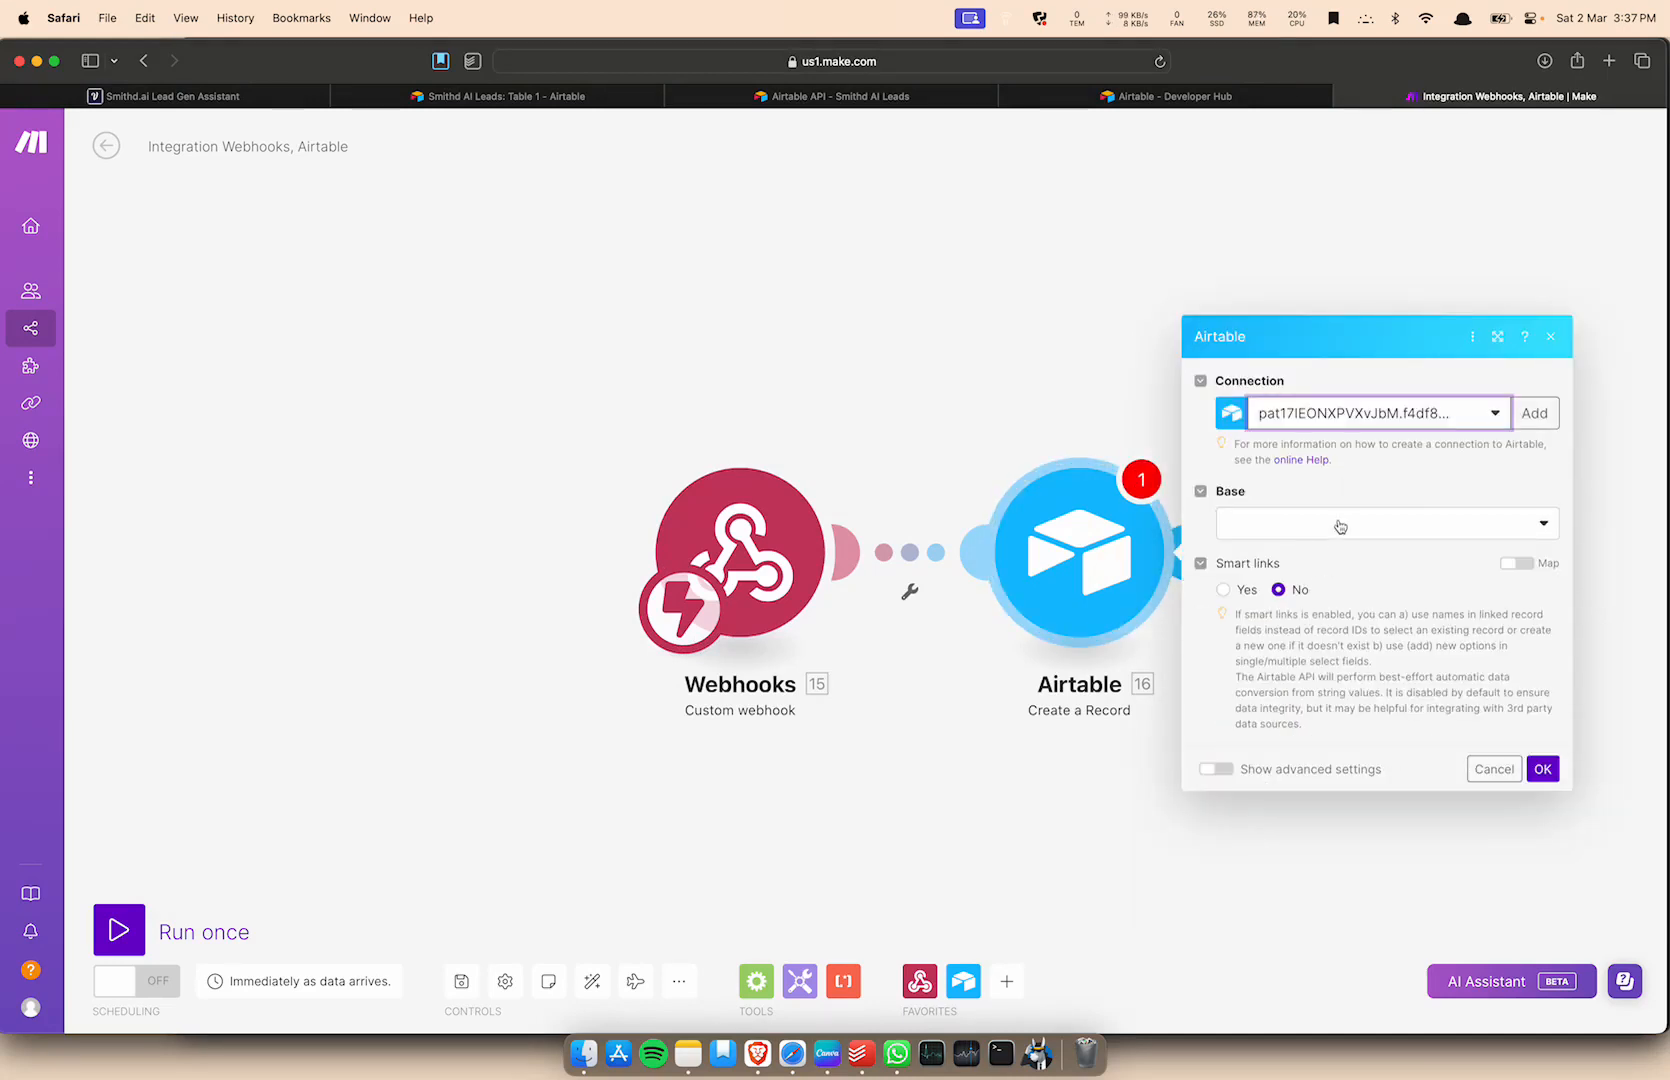
Set the Airtable module's base to Smithd AI Leads and its table to Table 1.
{"action": "left_click", "coordinate": [1341, 526]}
{"action": "left_click", "coordinate": [1325, 560]}
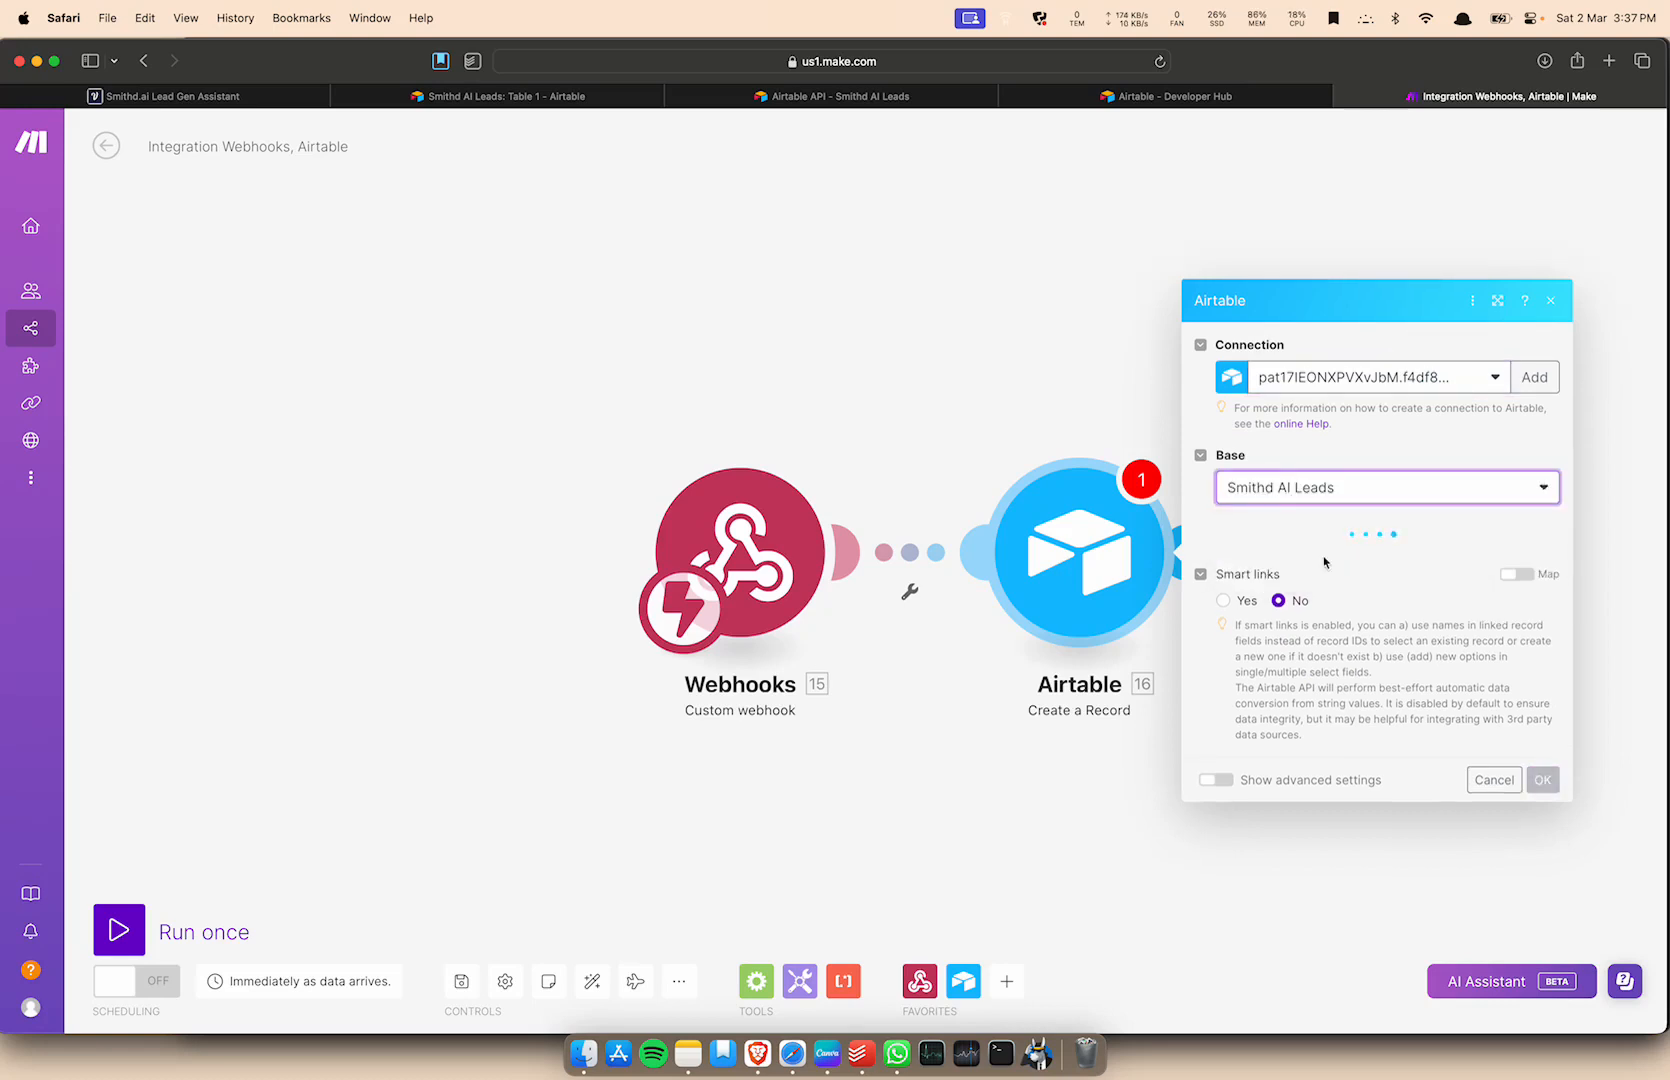
{"action": "left_click", "coordinate": [1320, 566]}
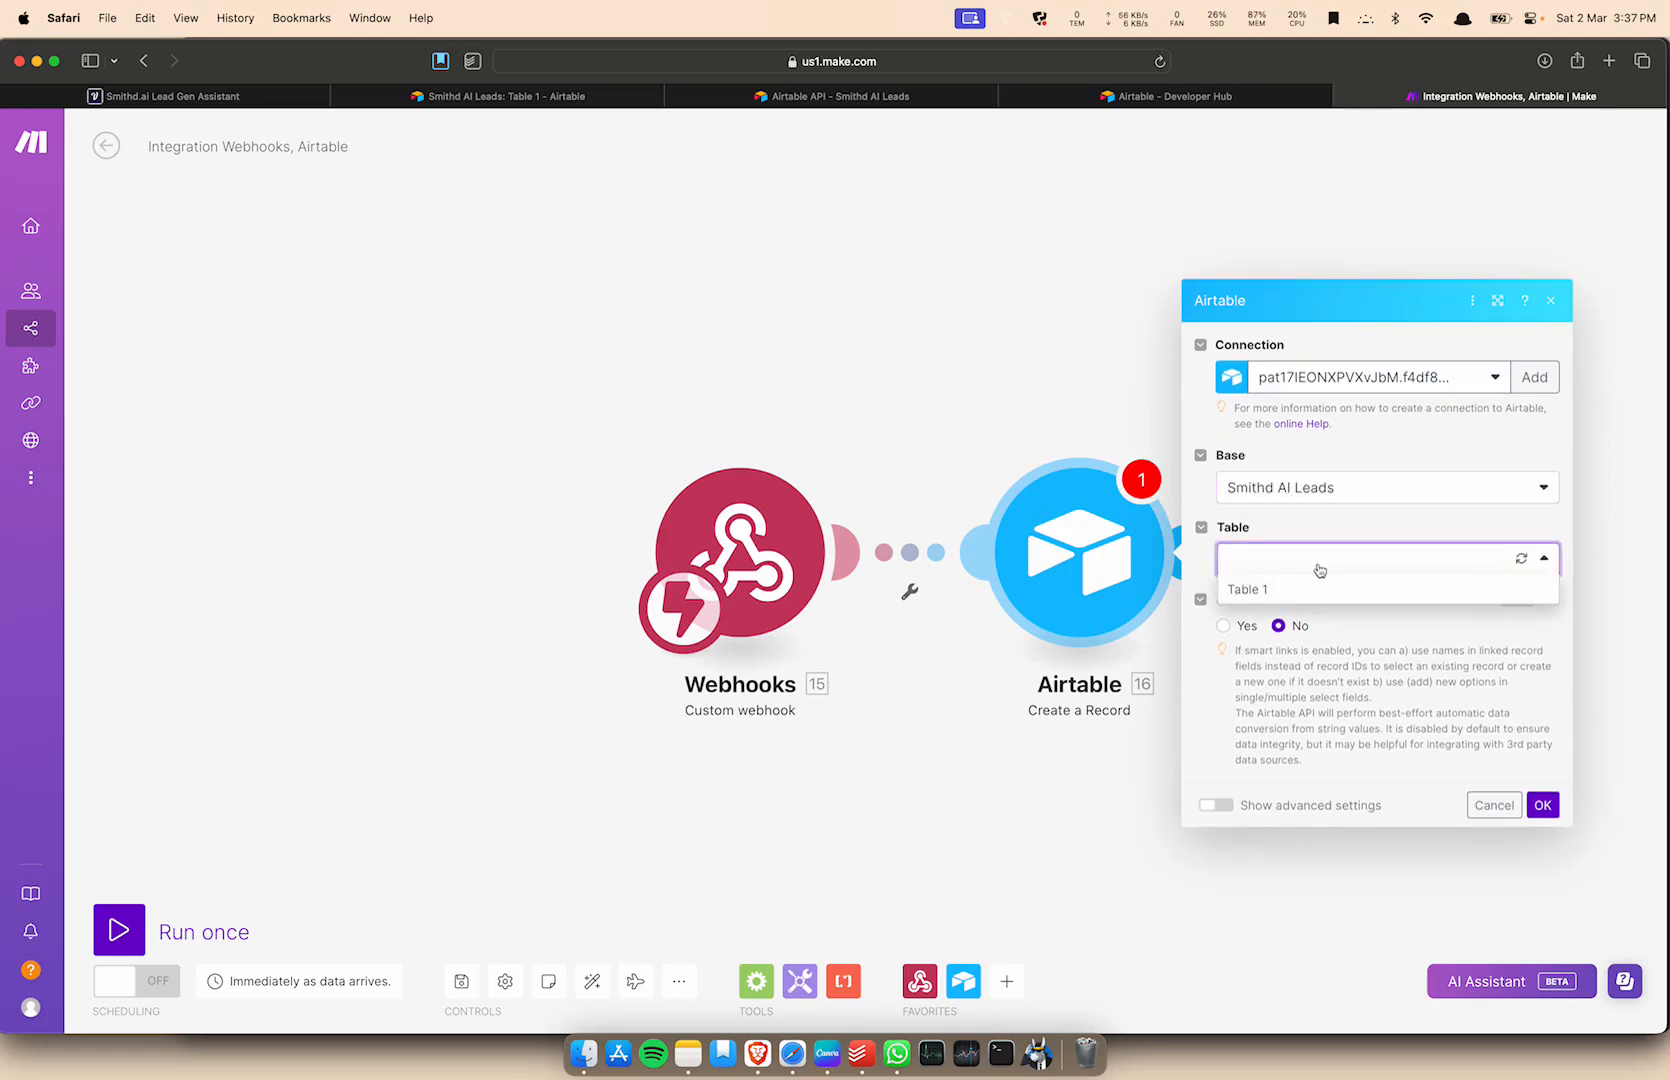
{"action": "left_click", "coordinate": [1248, 589]}
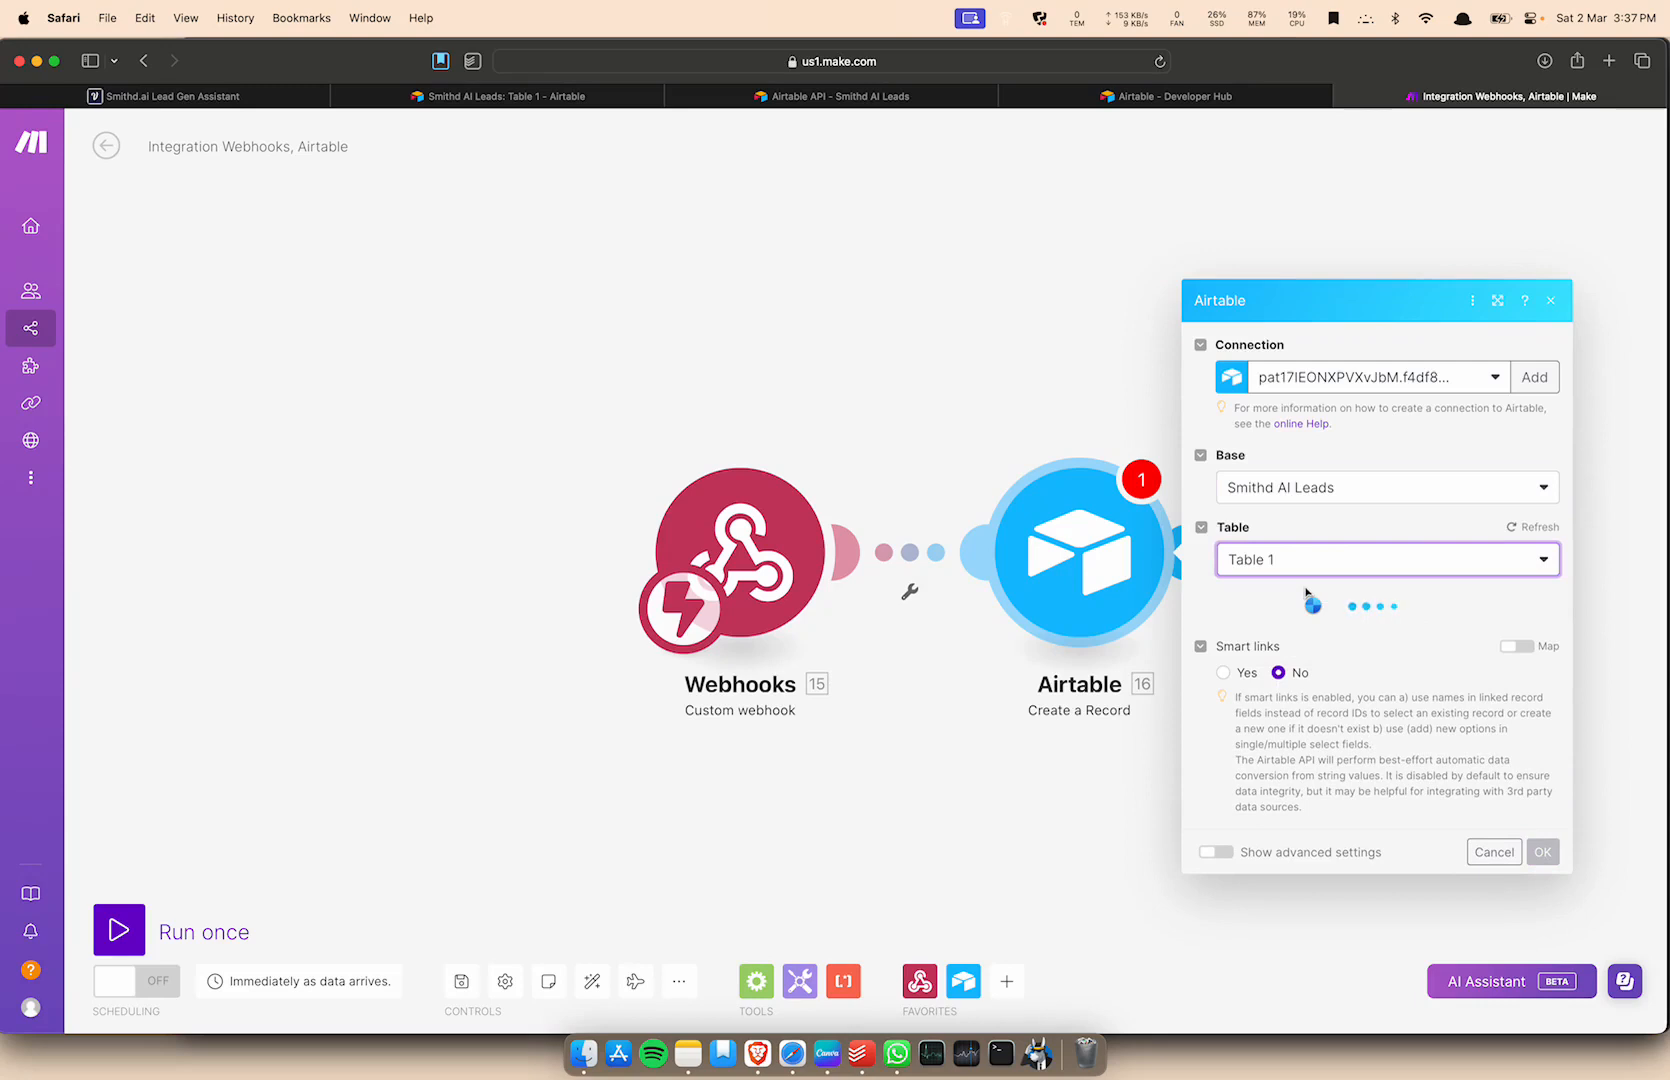
Close the Airtable module's settings and save the scenario anyway despite the module's setup warnings.
{"action": "left_click", "coordinate": [957, 847]}
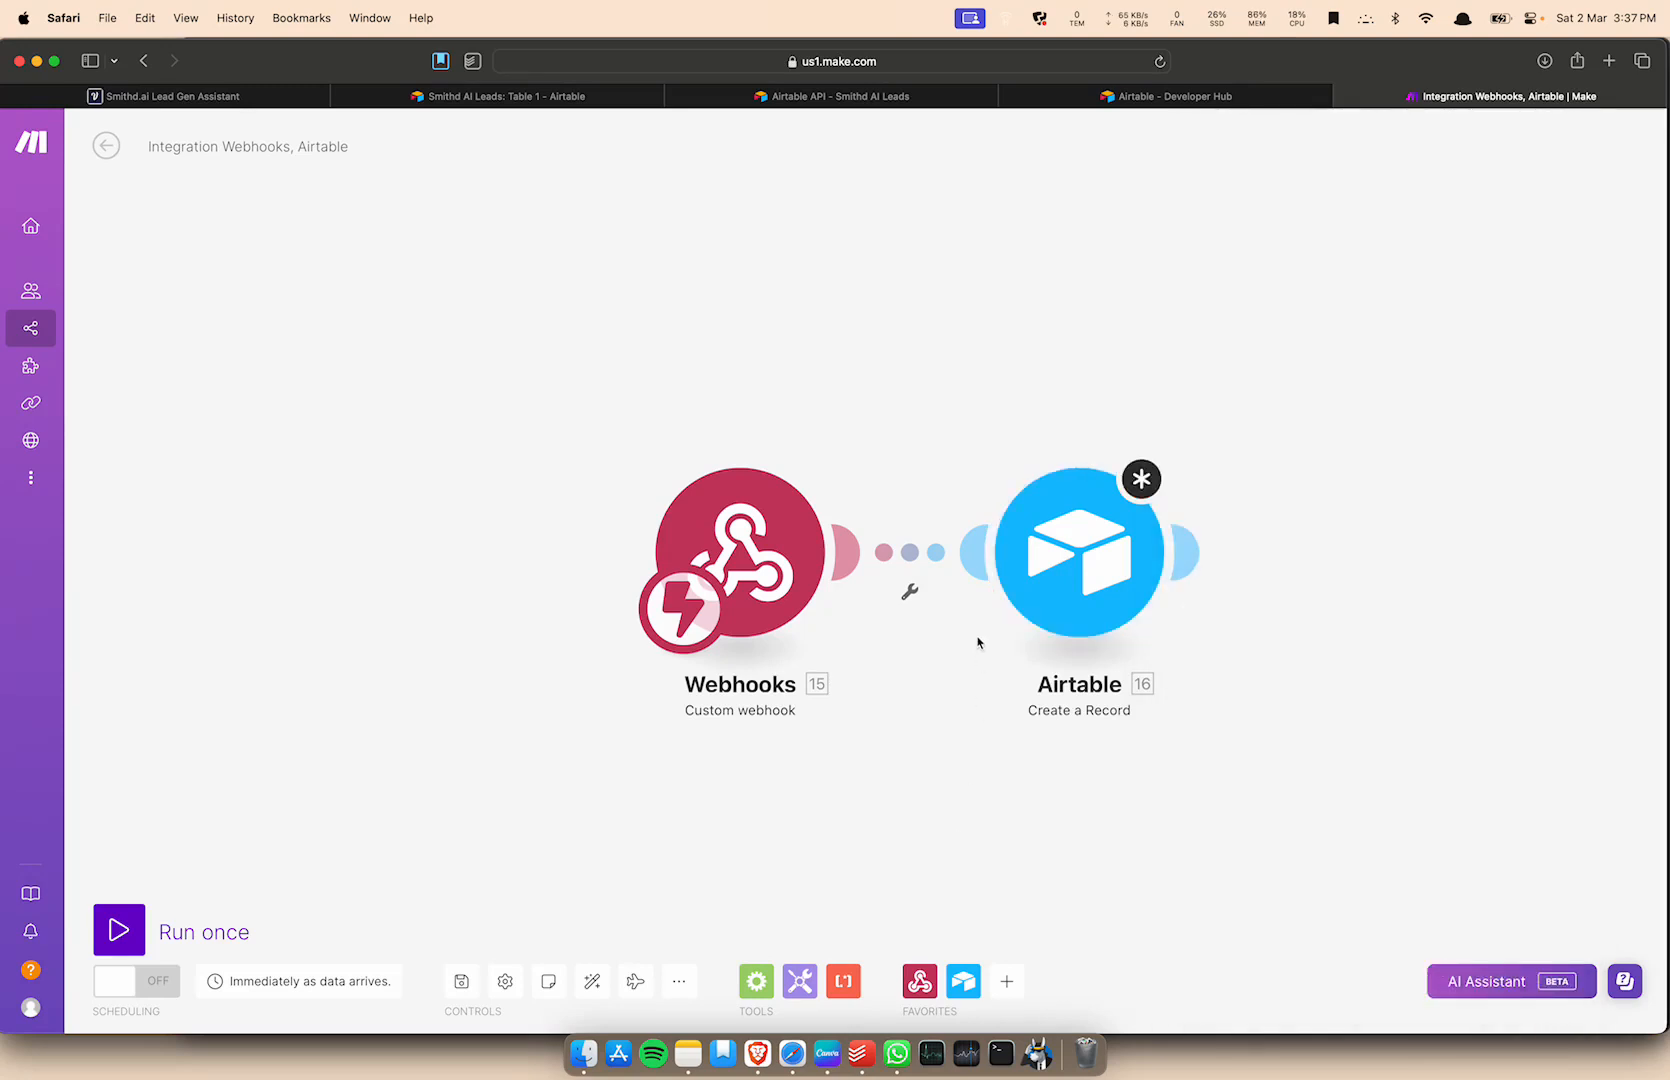
{"action": "left_click", "coordinate": [461, 981]}
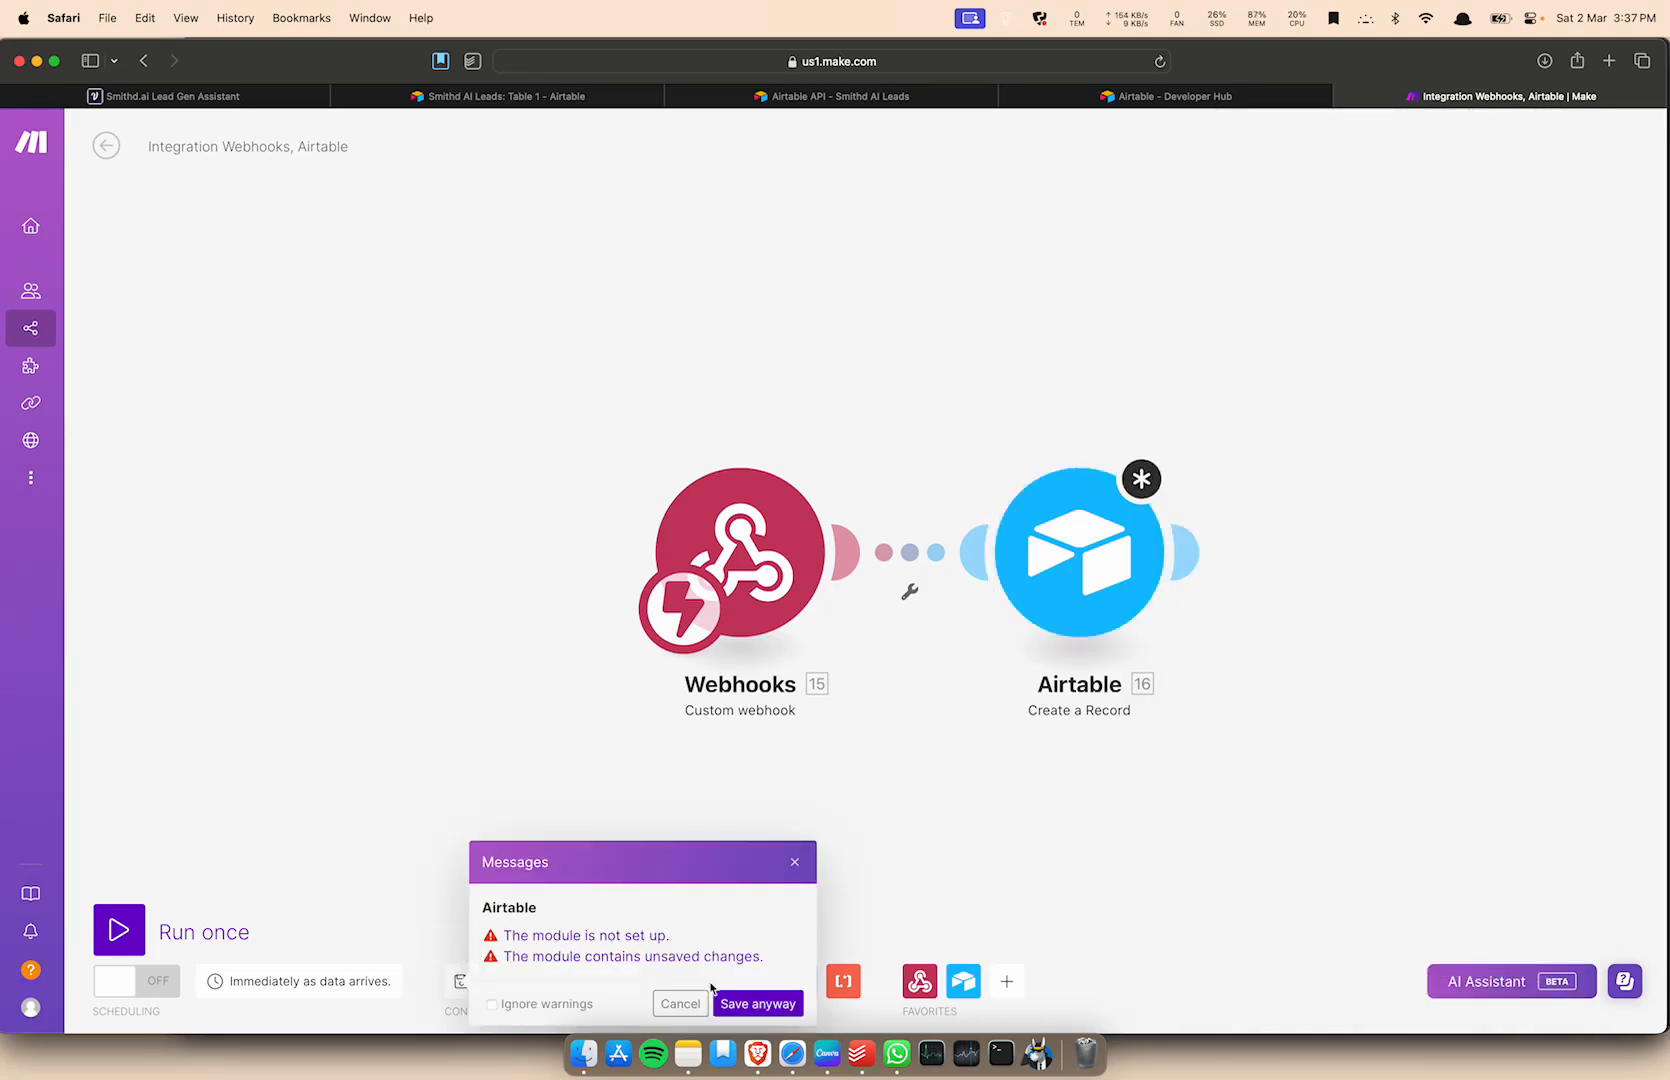
{"action": "left_click", "coordinate": [739, 1004]}
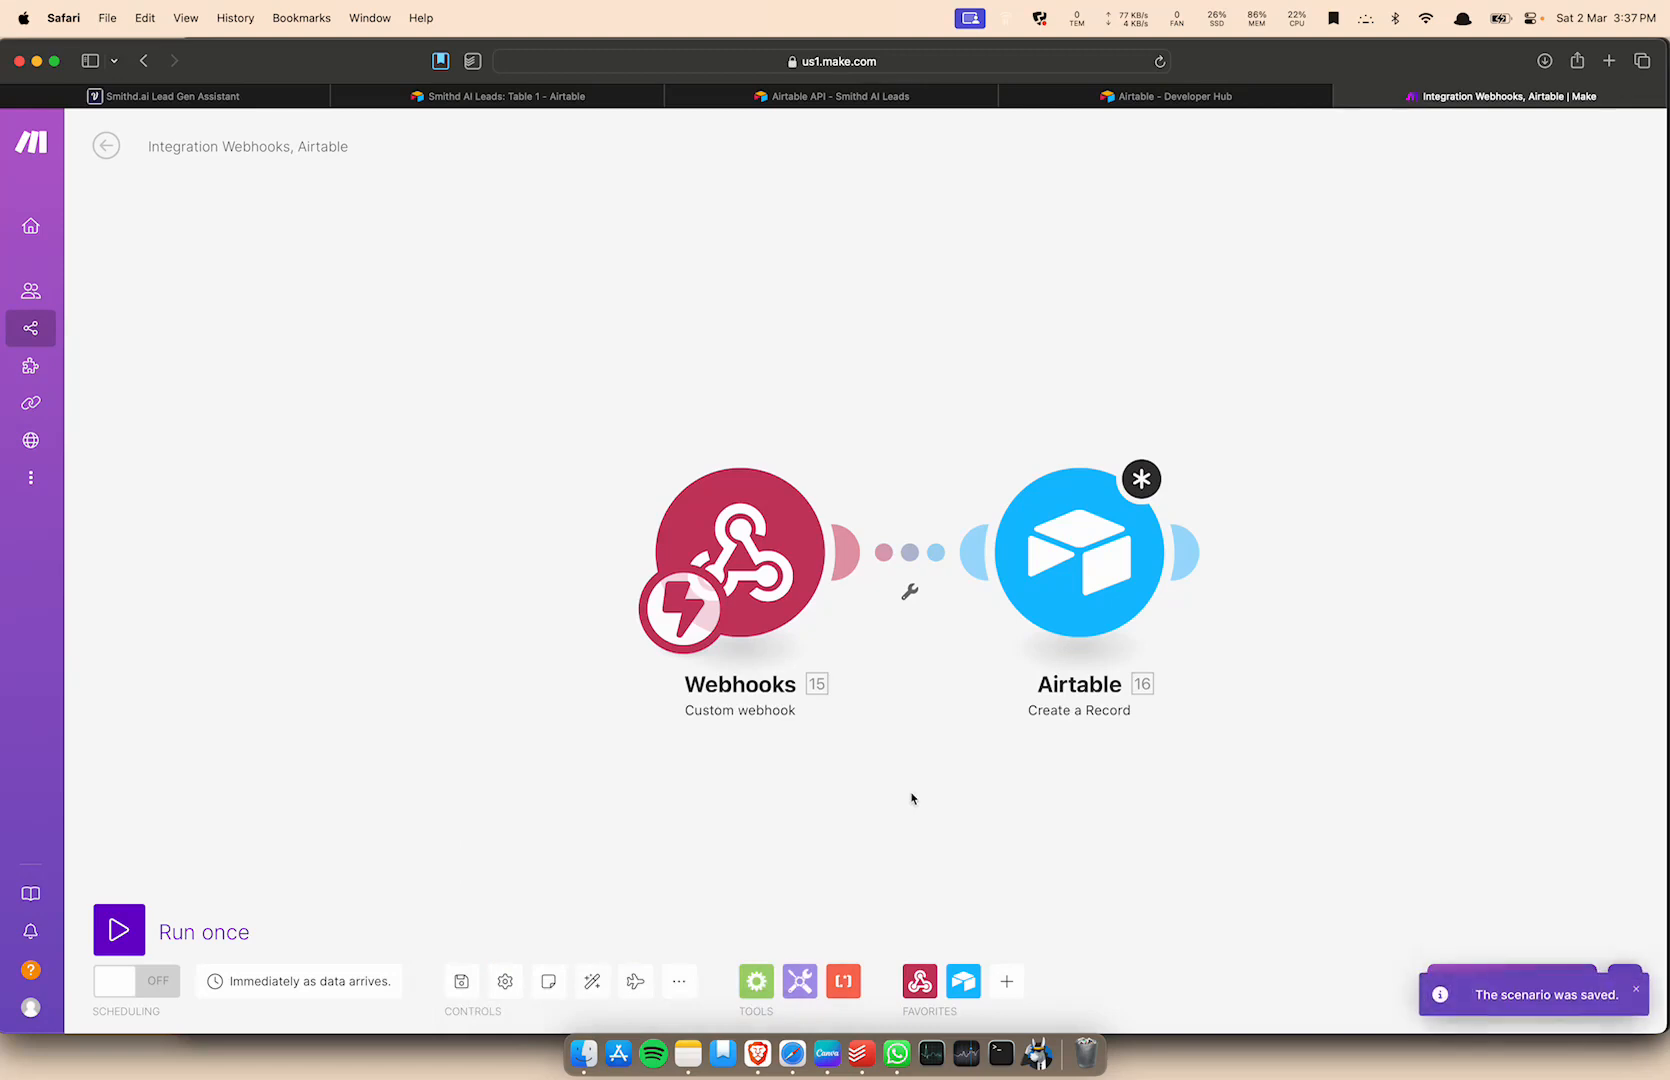
Redetermine the tutorial webhook's data structure by sending a test request with sample variables from the Voiceflow API step, and confirm the webhook settings in Make.
{"action": "left_click", "coordinate": [745, 560]}
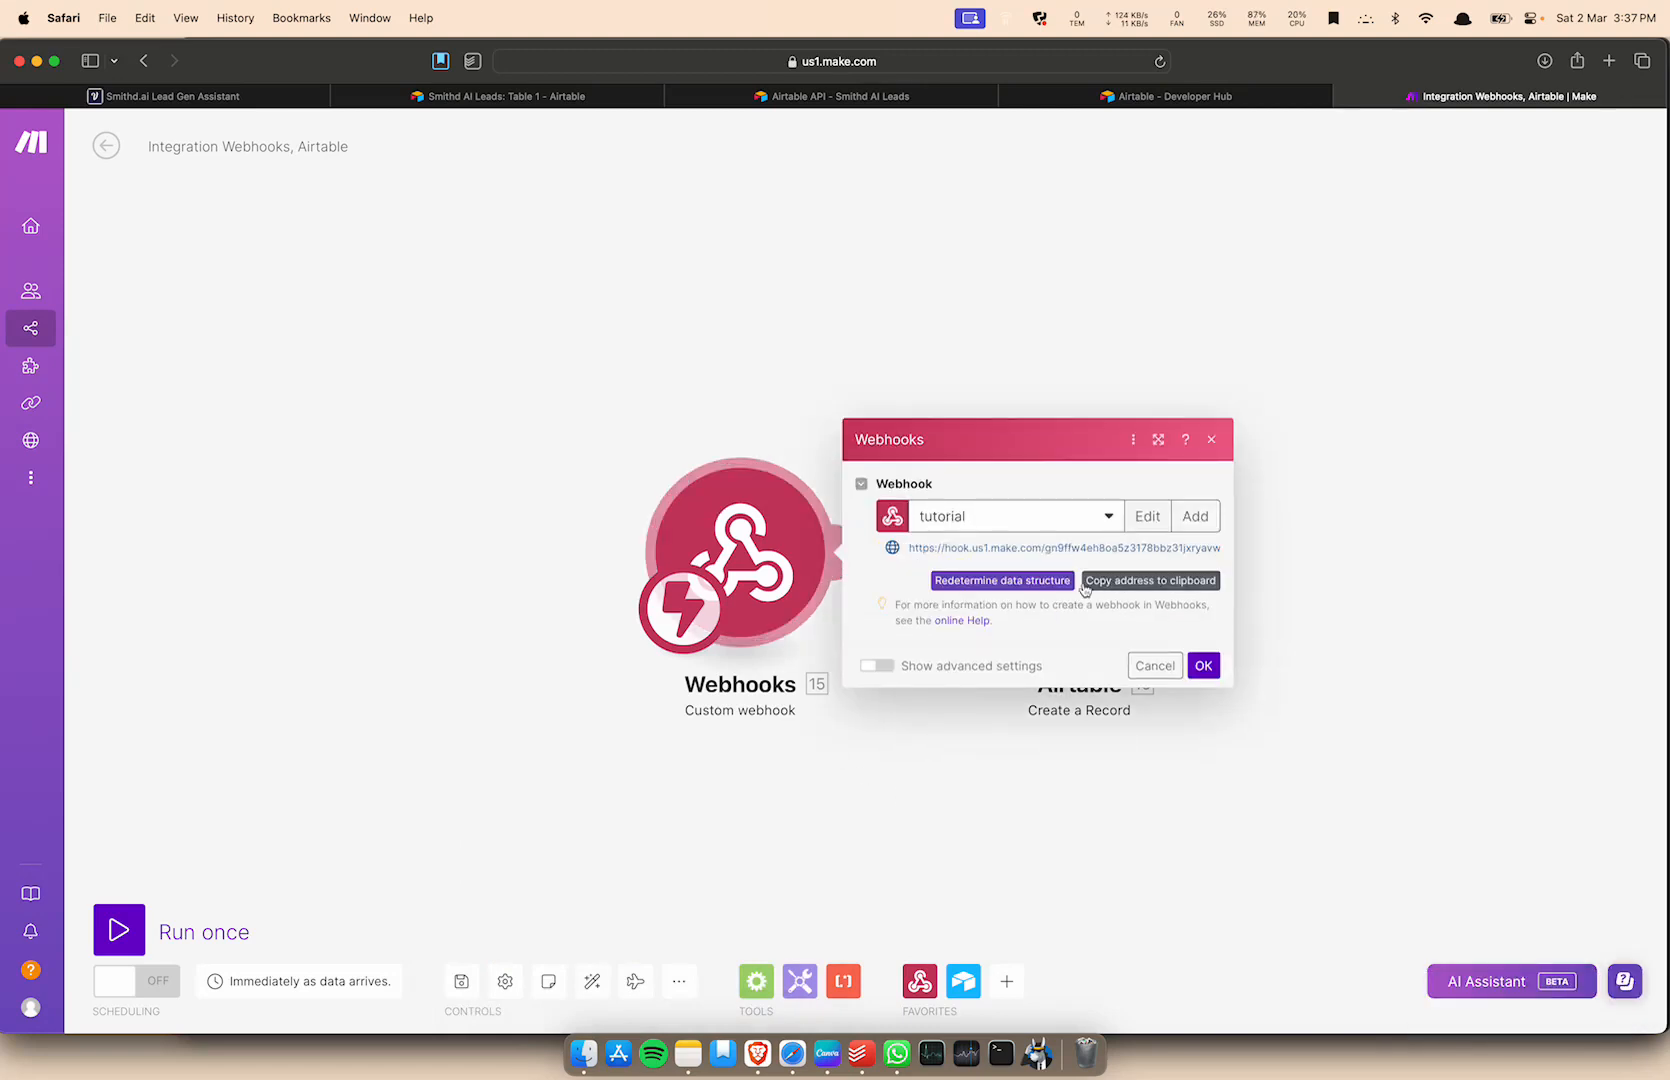
{"action": "left_click", "coordinate": [1003, 580]}
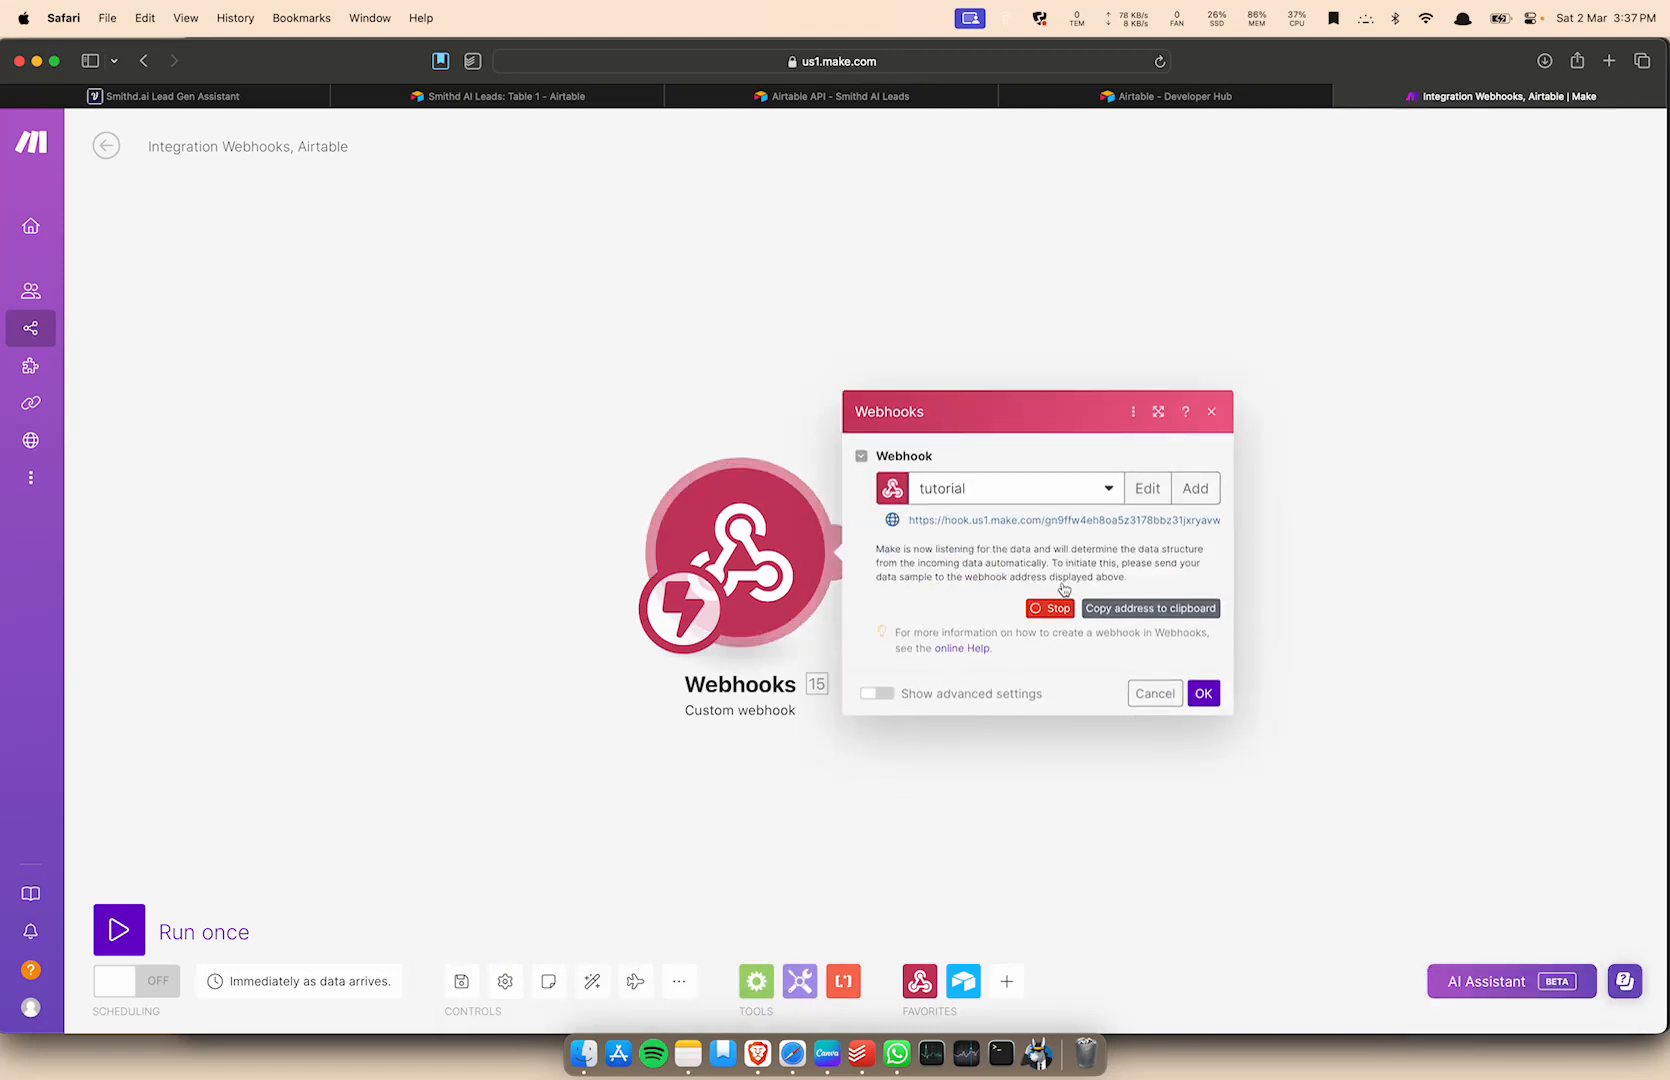
{"action": "left_click", "coordinate": [282, 100]}
{"action": "left_click", "coordinate": [1545, 988]}
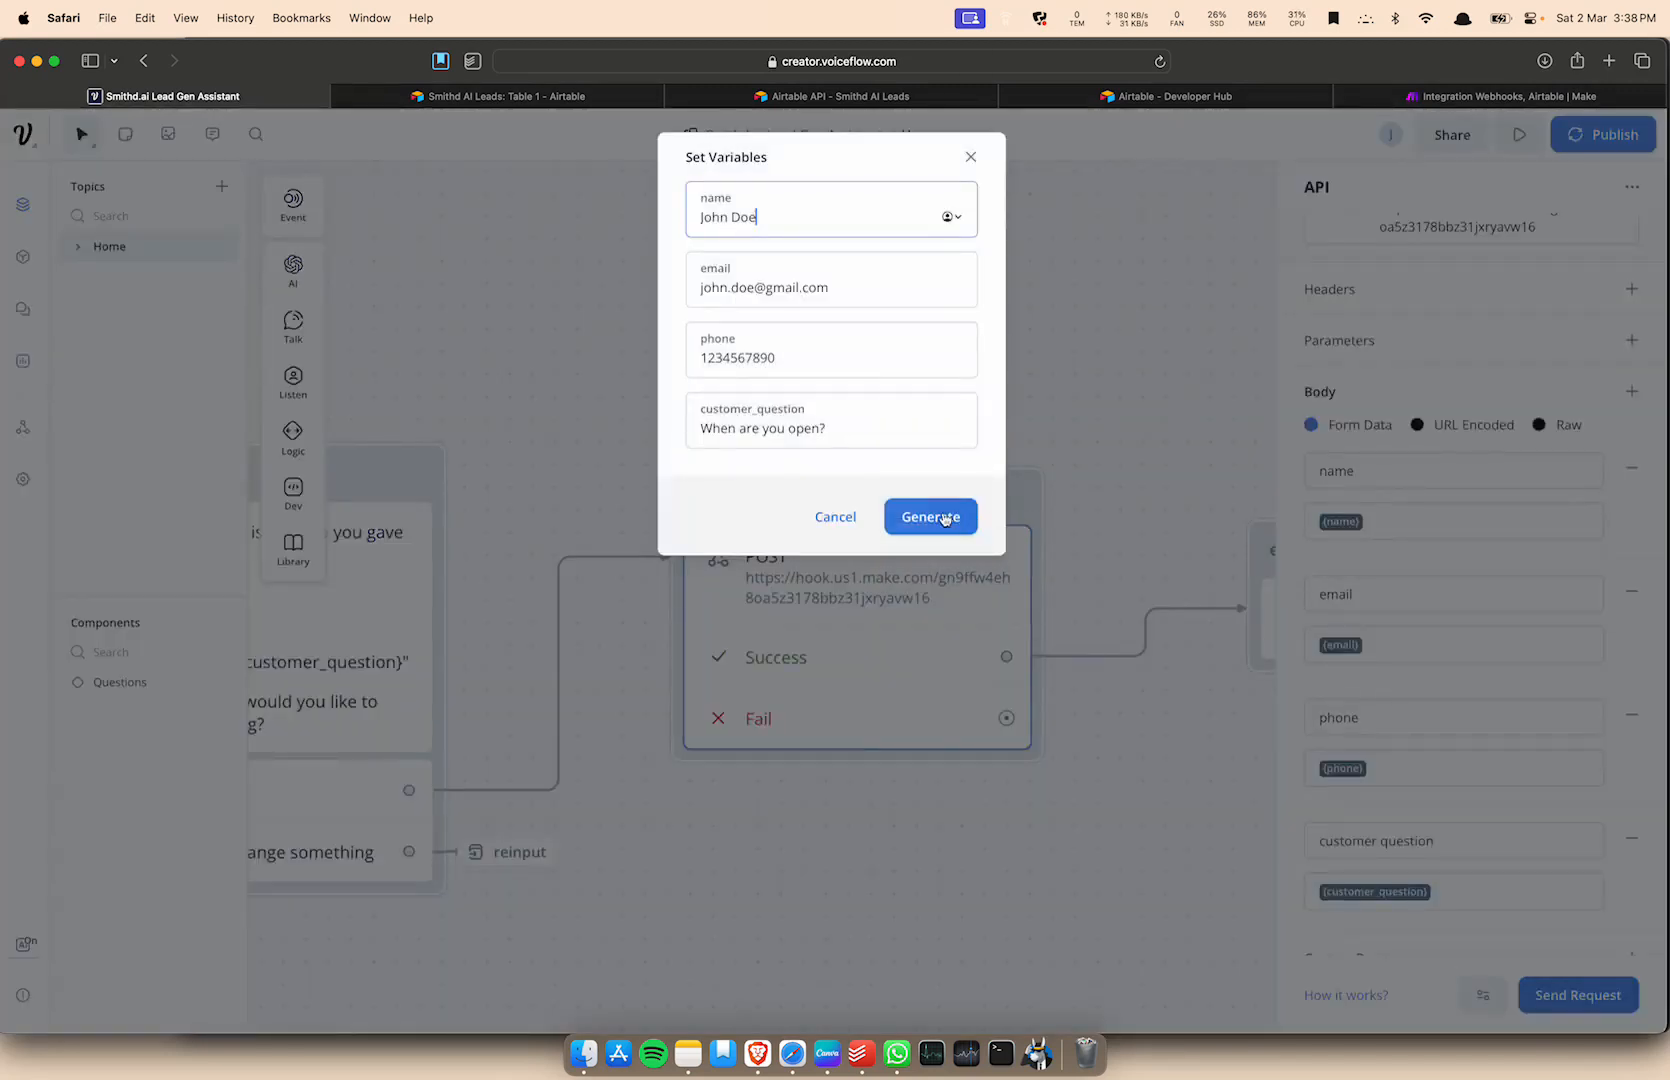
{"action": "left_click", "coordinate": [946, 520]}
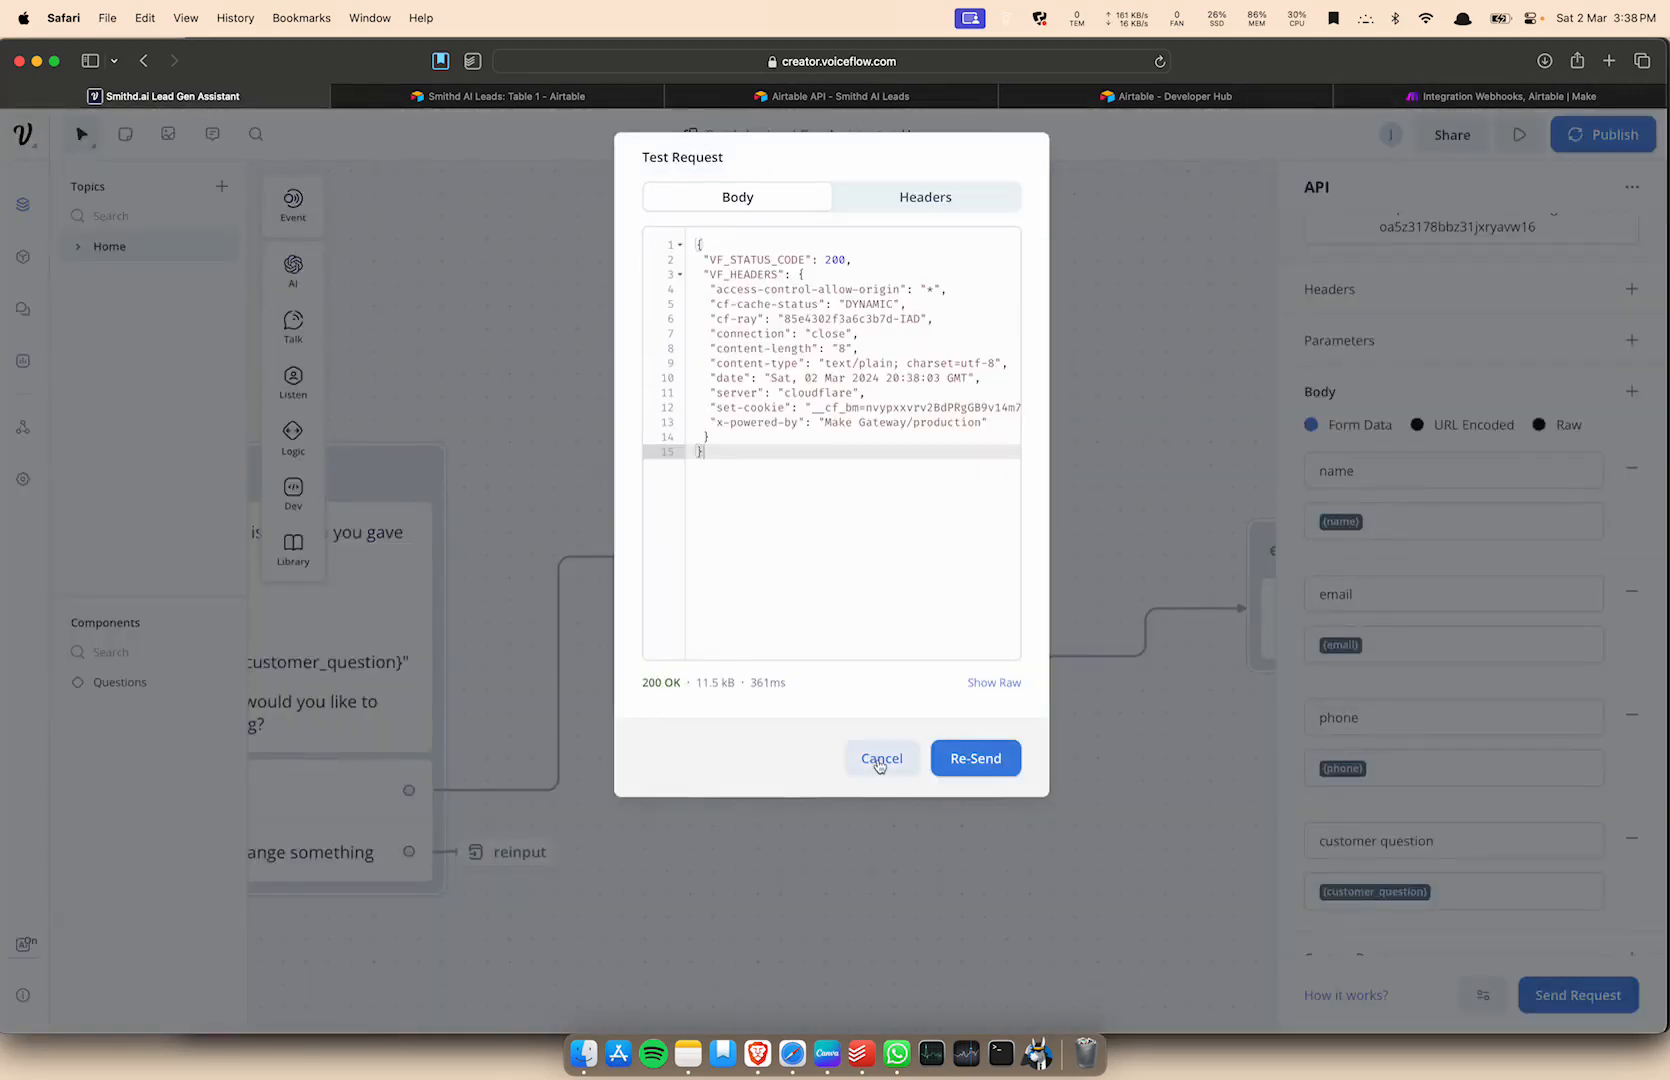
{"action": "left_click", "coordinate": [879, 758]}
{"action": "left_click", "coordinate": [1420, 96]}
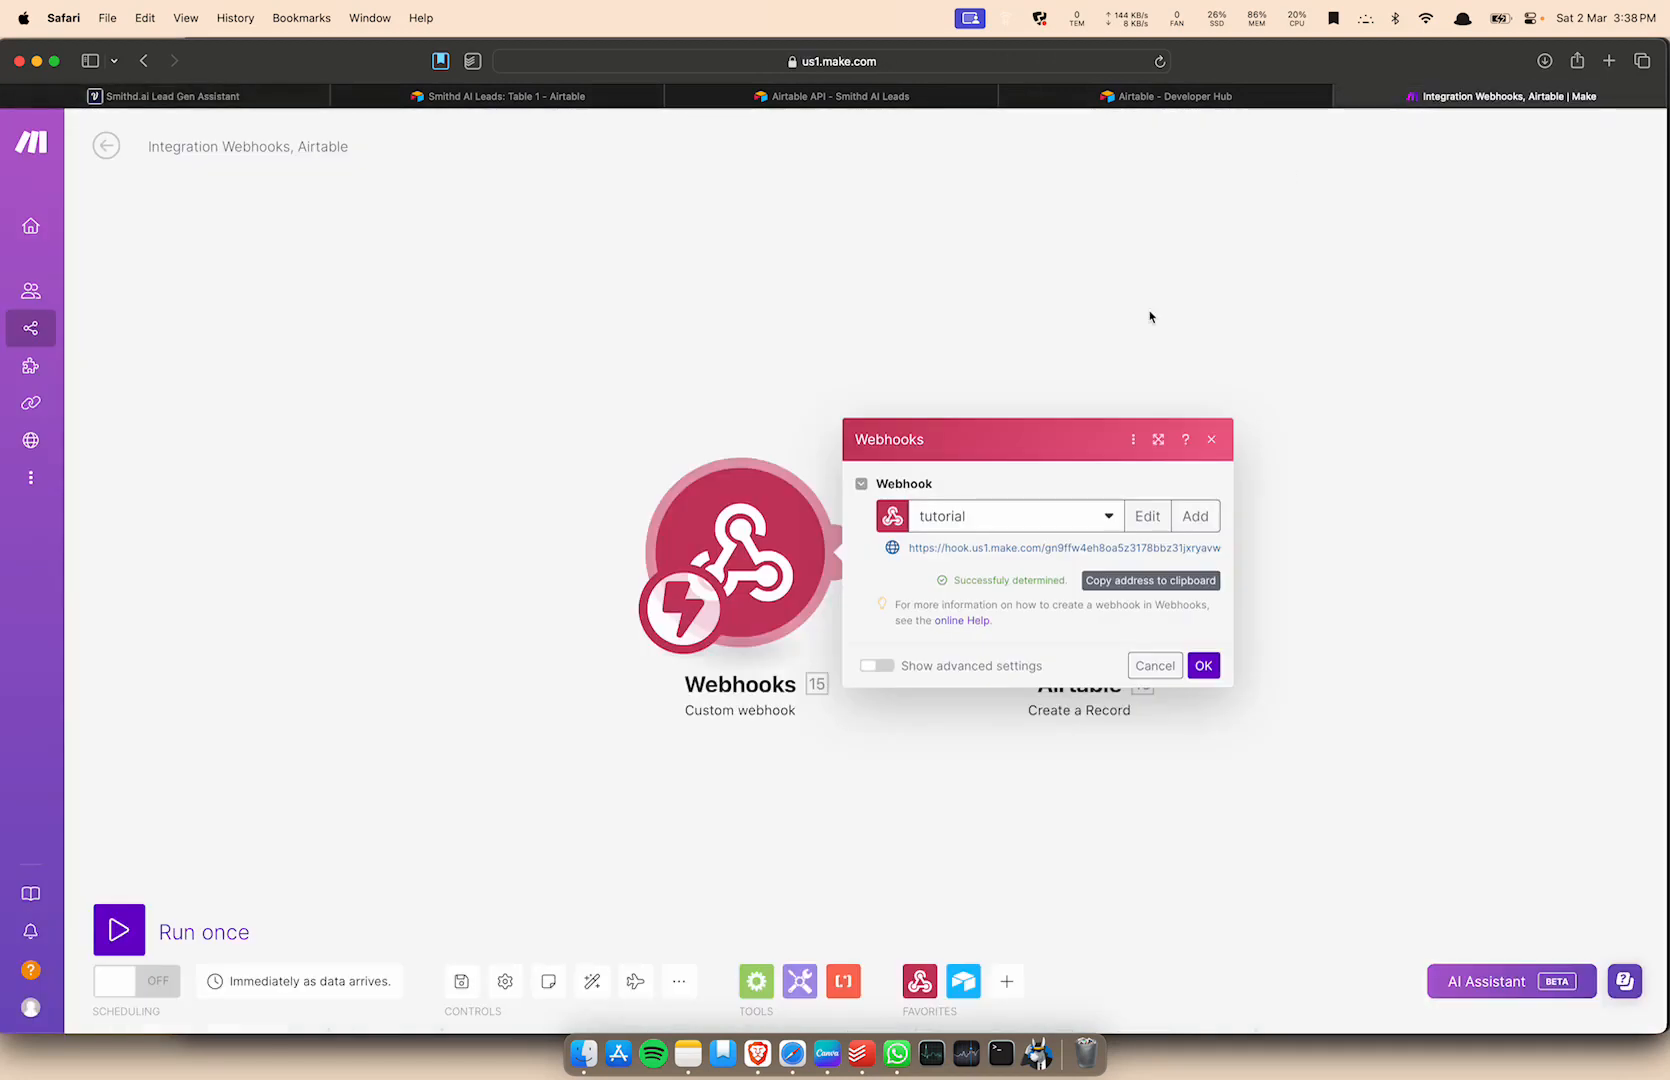
{"action": "left_click", "coordinate": [1203, 665]}
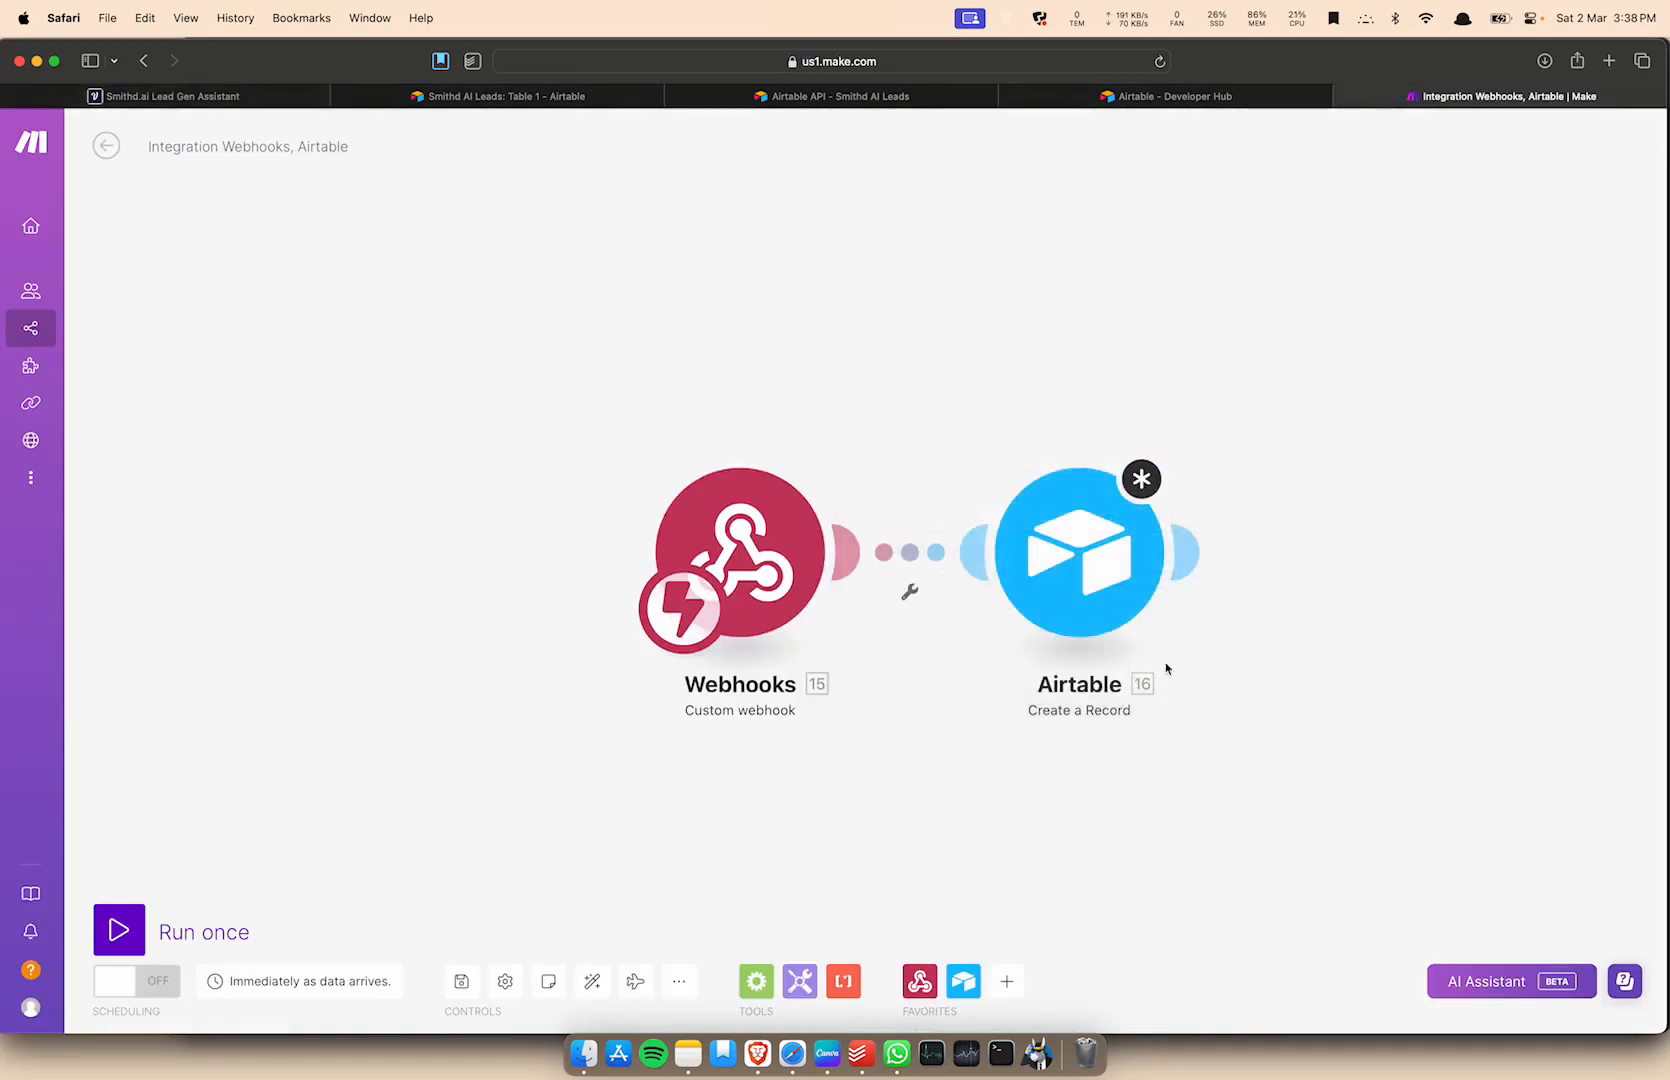
Map the webhook's name, email, phone and customer question to the matching Airtable record fields, and confirm the module settings.
{"action": "left_click", "coordinate": [1092, 611]}
{"action": "left_click", "coordinate": [1262, 492]}
{"action": "left_click_drag", "start_coordinate": [985, 530], "coordinate": [1282, 505]}
{"action": "left_click", "coordinate": [1271, 567]}
{"action": "left_click_drag", "start_coordinate": [984, 620], "coordinate": [1285, 648]}
{"action": "left_click_drag", "start_coordinate": [1040, 722], "coordinate": [1420, 716]}
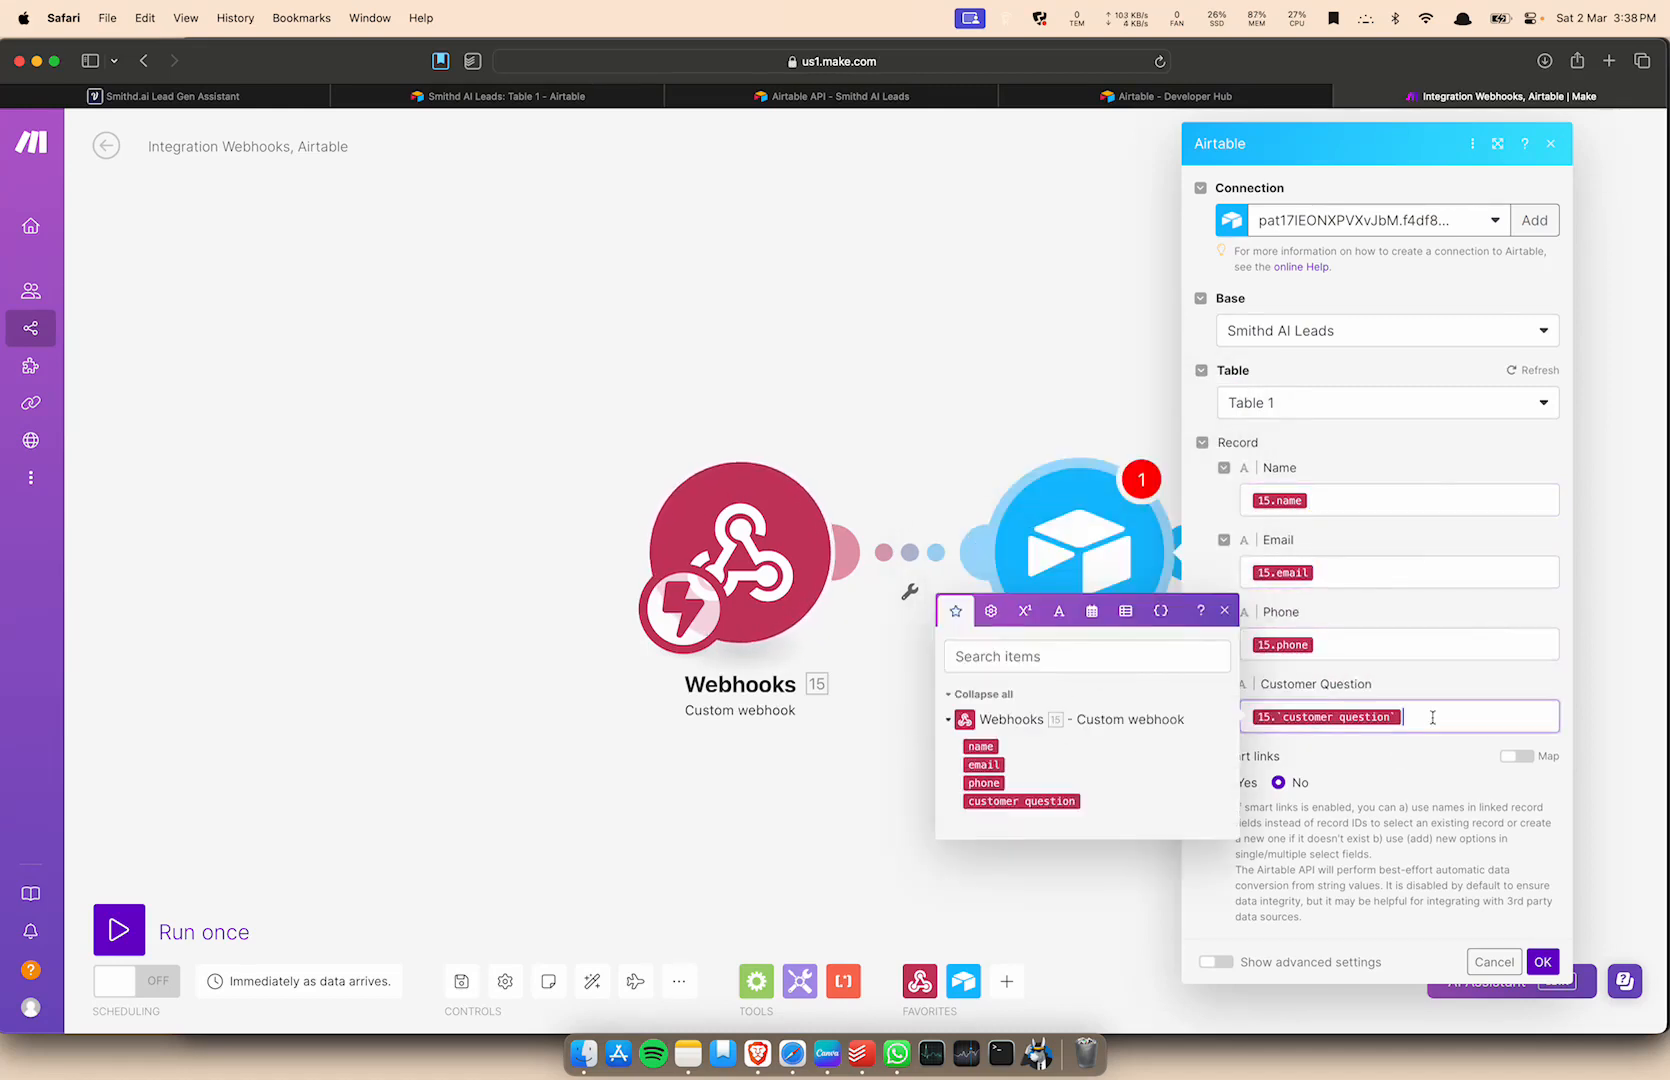
{"action": "left_click", "coordinate": [1544, 960]}
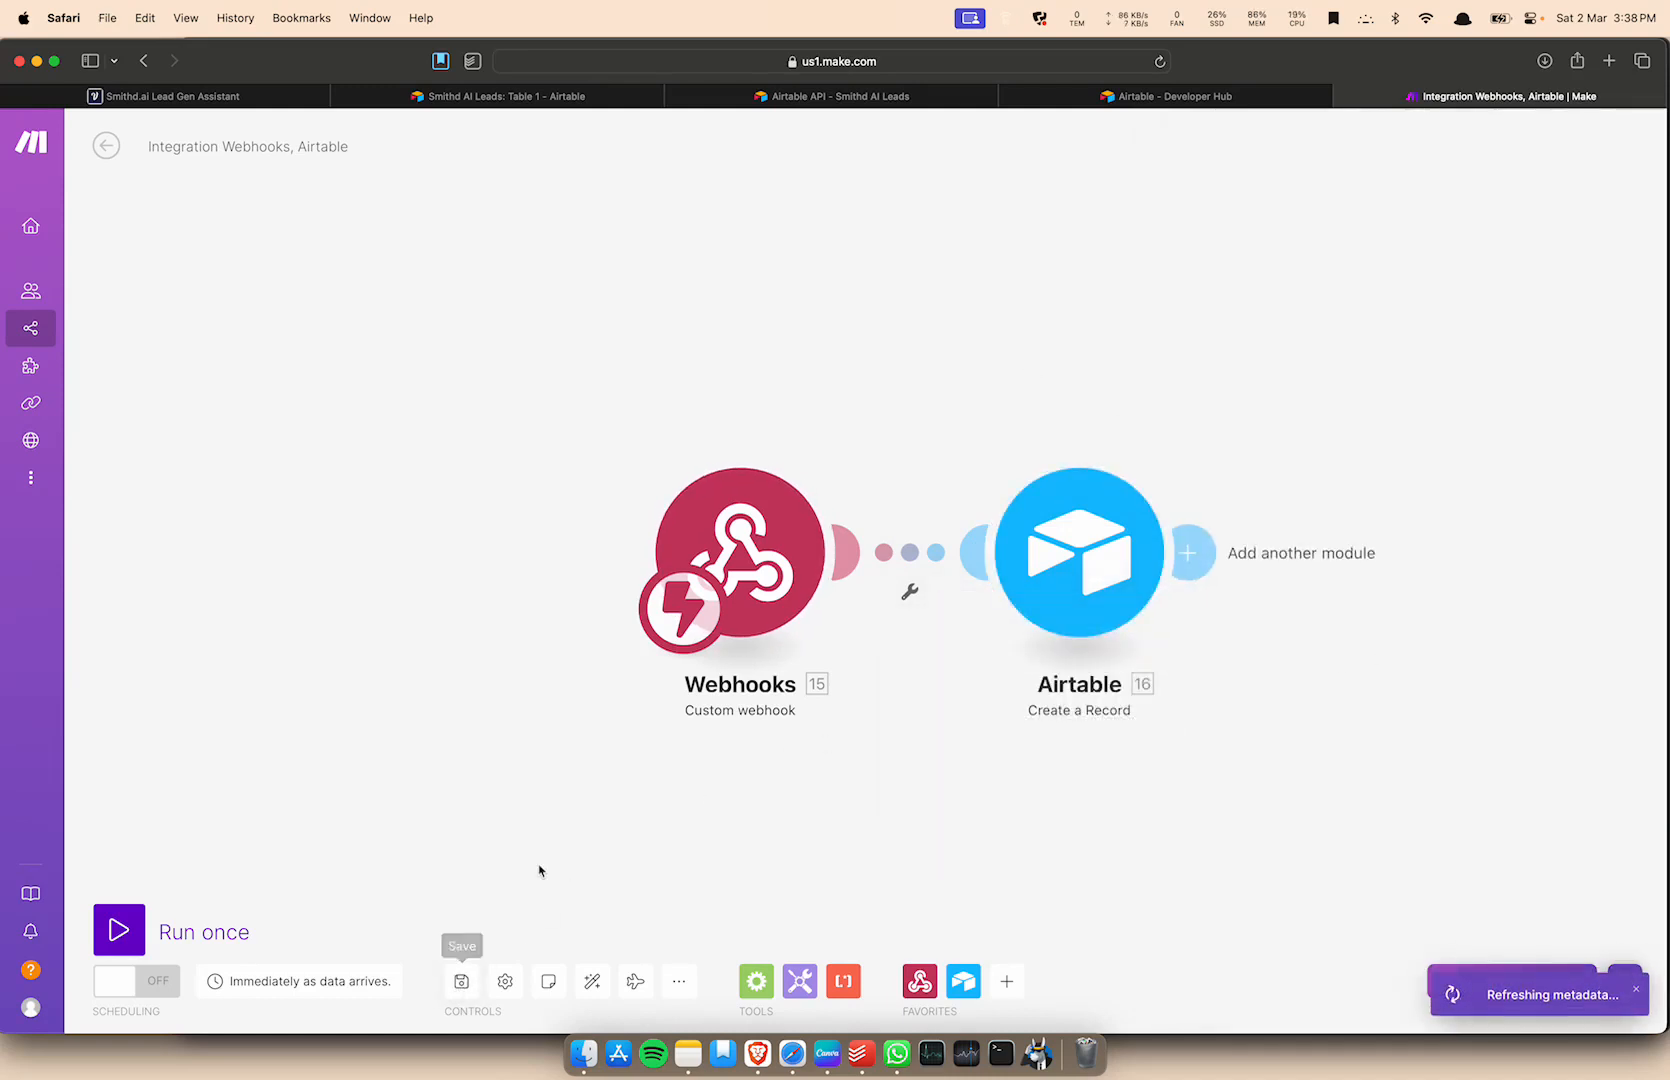
Start a single run of the Make scenario and stop it while it waits for data.
{"action": "left_click", "coordinate": [116, 931]}
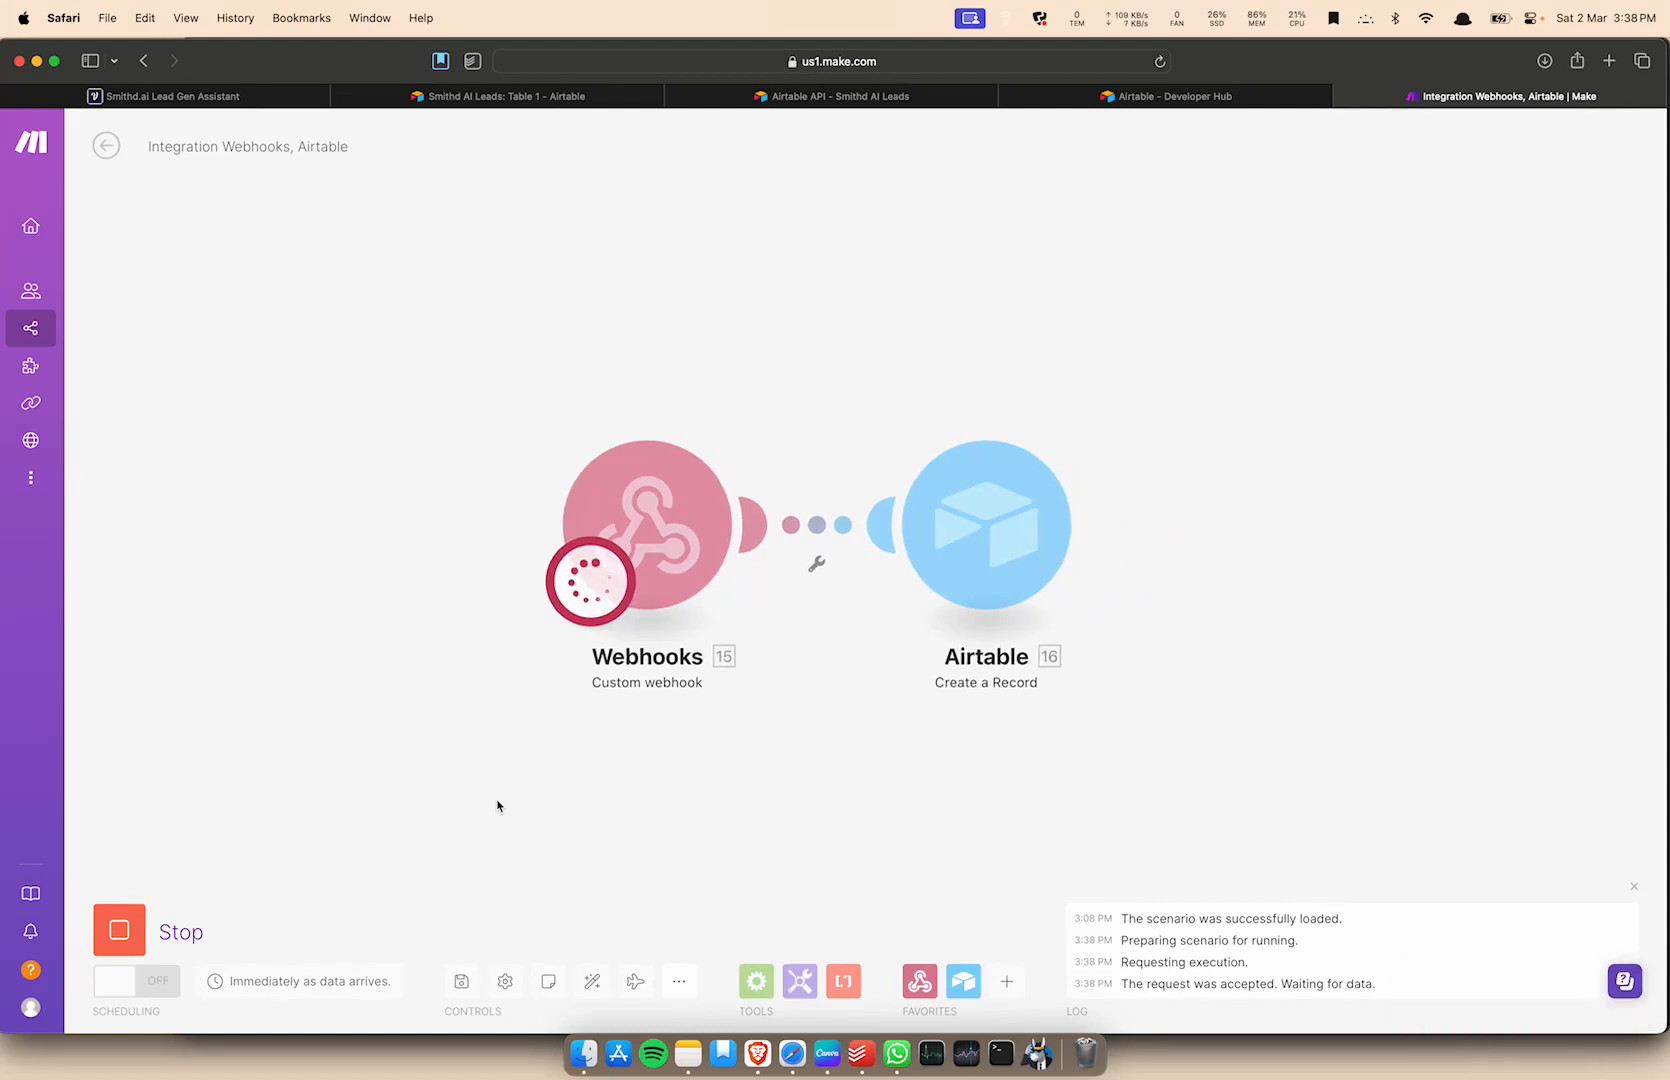
{"action": "left_click", "coordinate": [148, 933]}
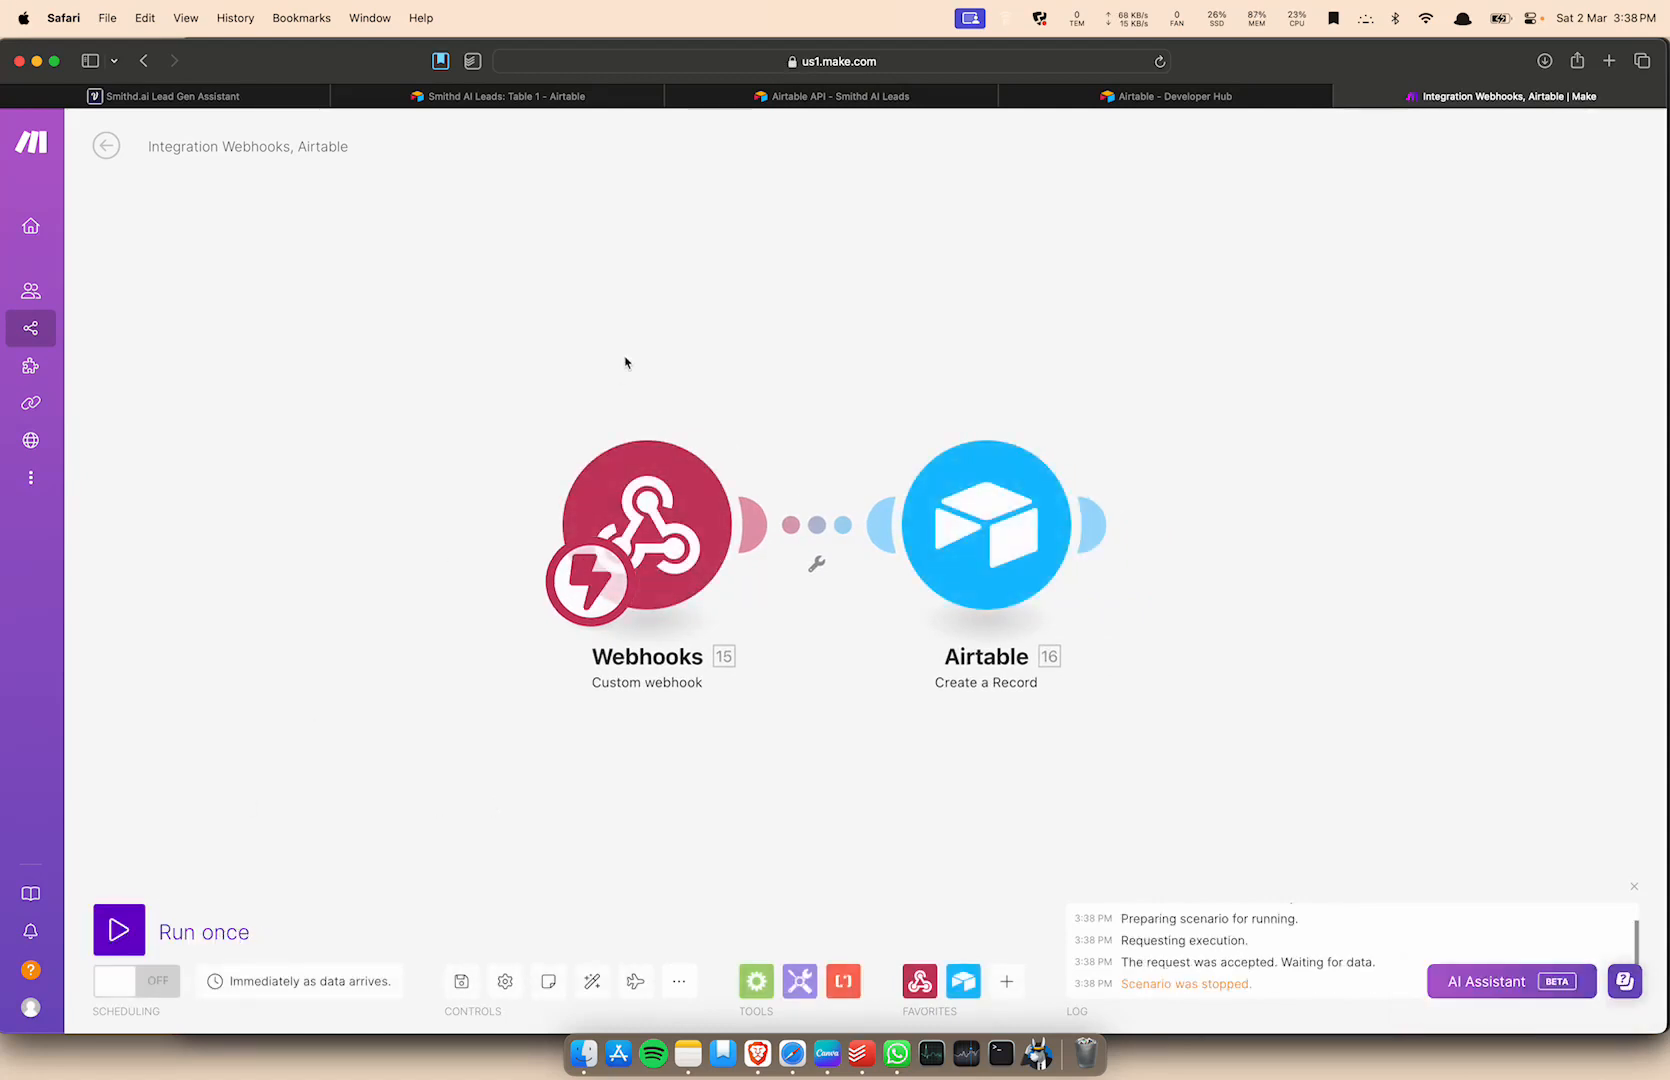
View Table 1 of the Smithd AI Leads base in Airtable.
{"action": "left_click", "coordinate": [828, 97]}
{"action": "left_click", "coordinate": [1151, 95]}
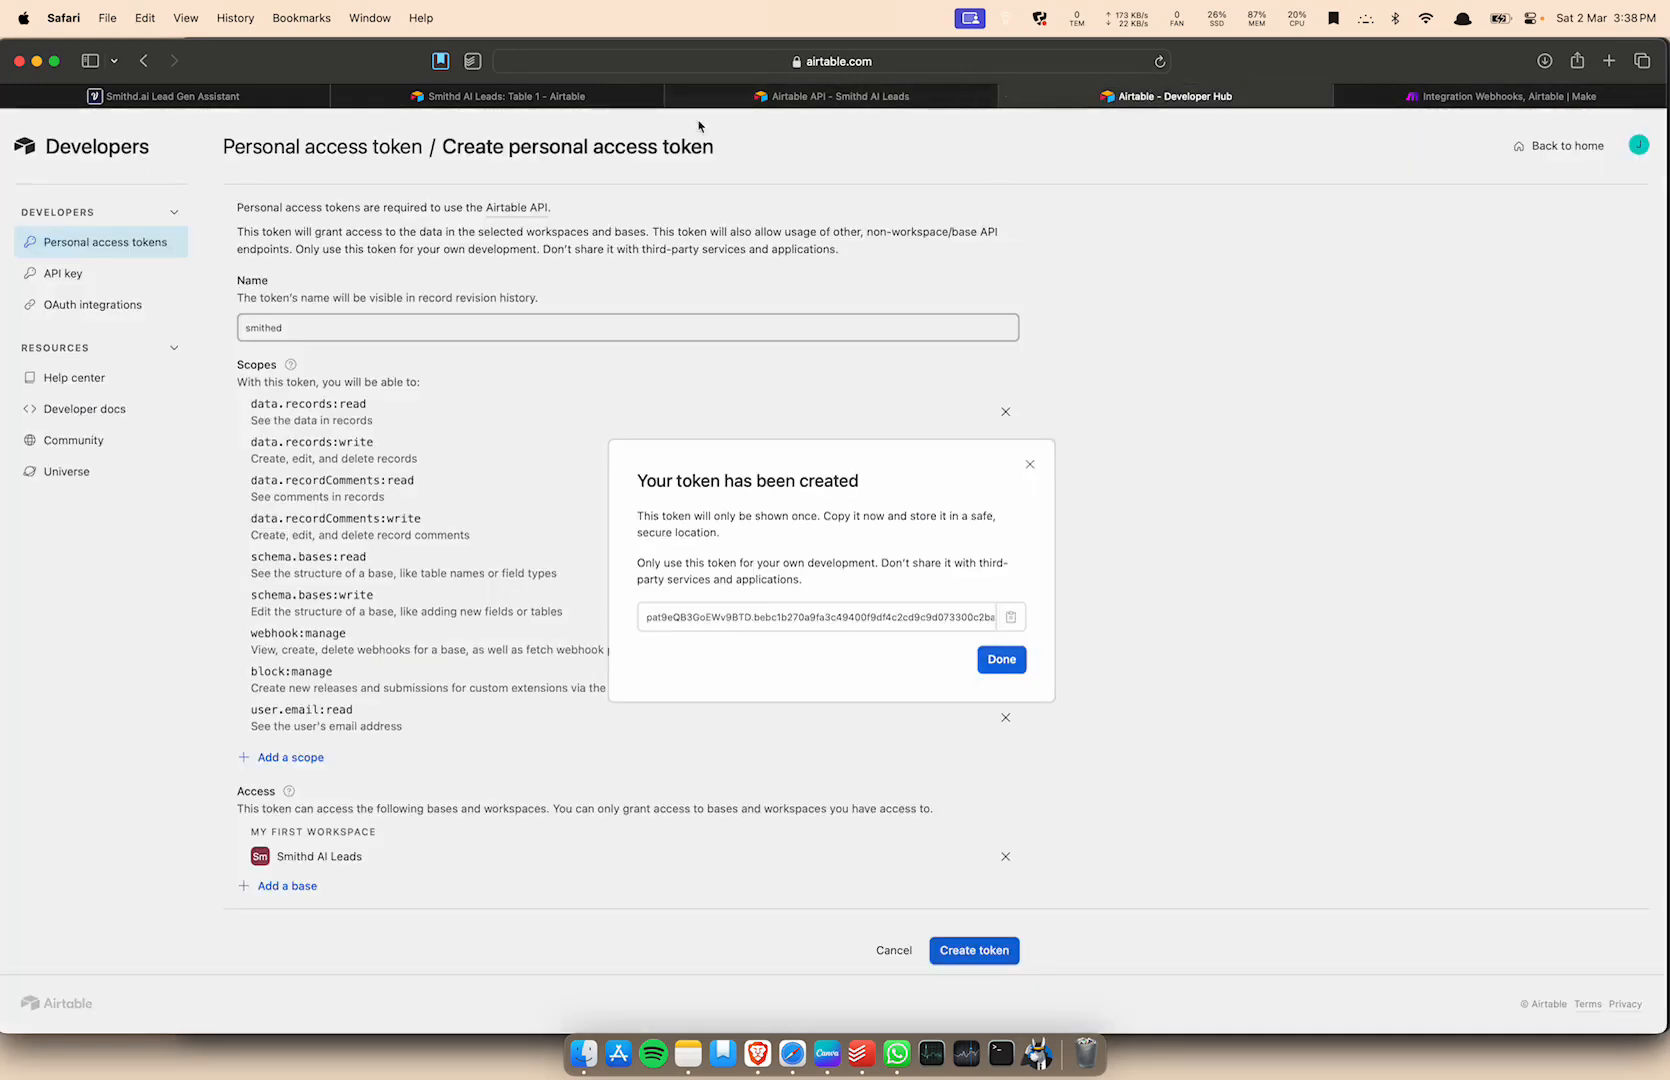
{"action": "left_click", "coordinate": [572, 97]}
{"action": "left_click", "coordinate": [395, 263]}
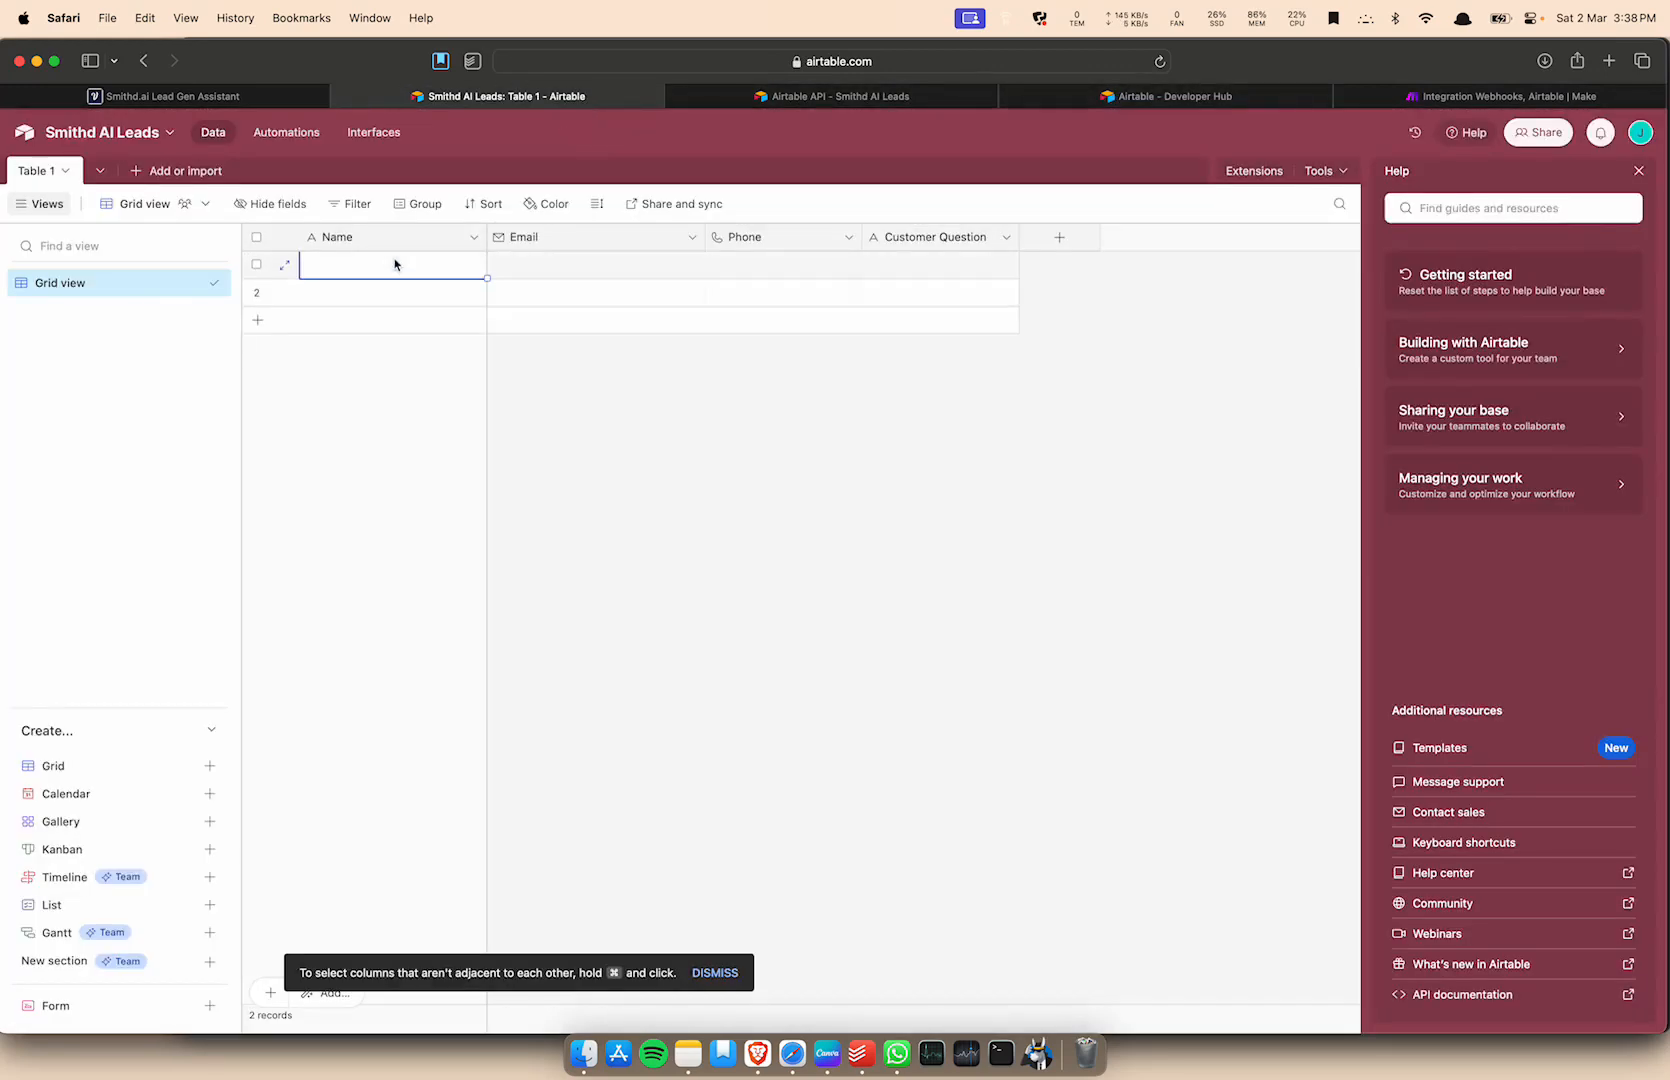
Start a single run of the Make scenario and send it a test request with the sample variables from the Voiceflow API step.
{"action": "left_click", "coordinate": [195, 96]}
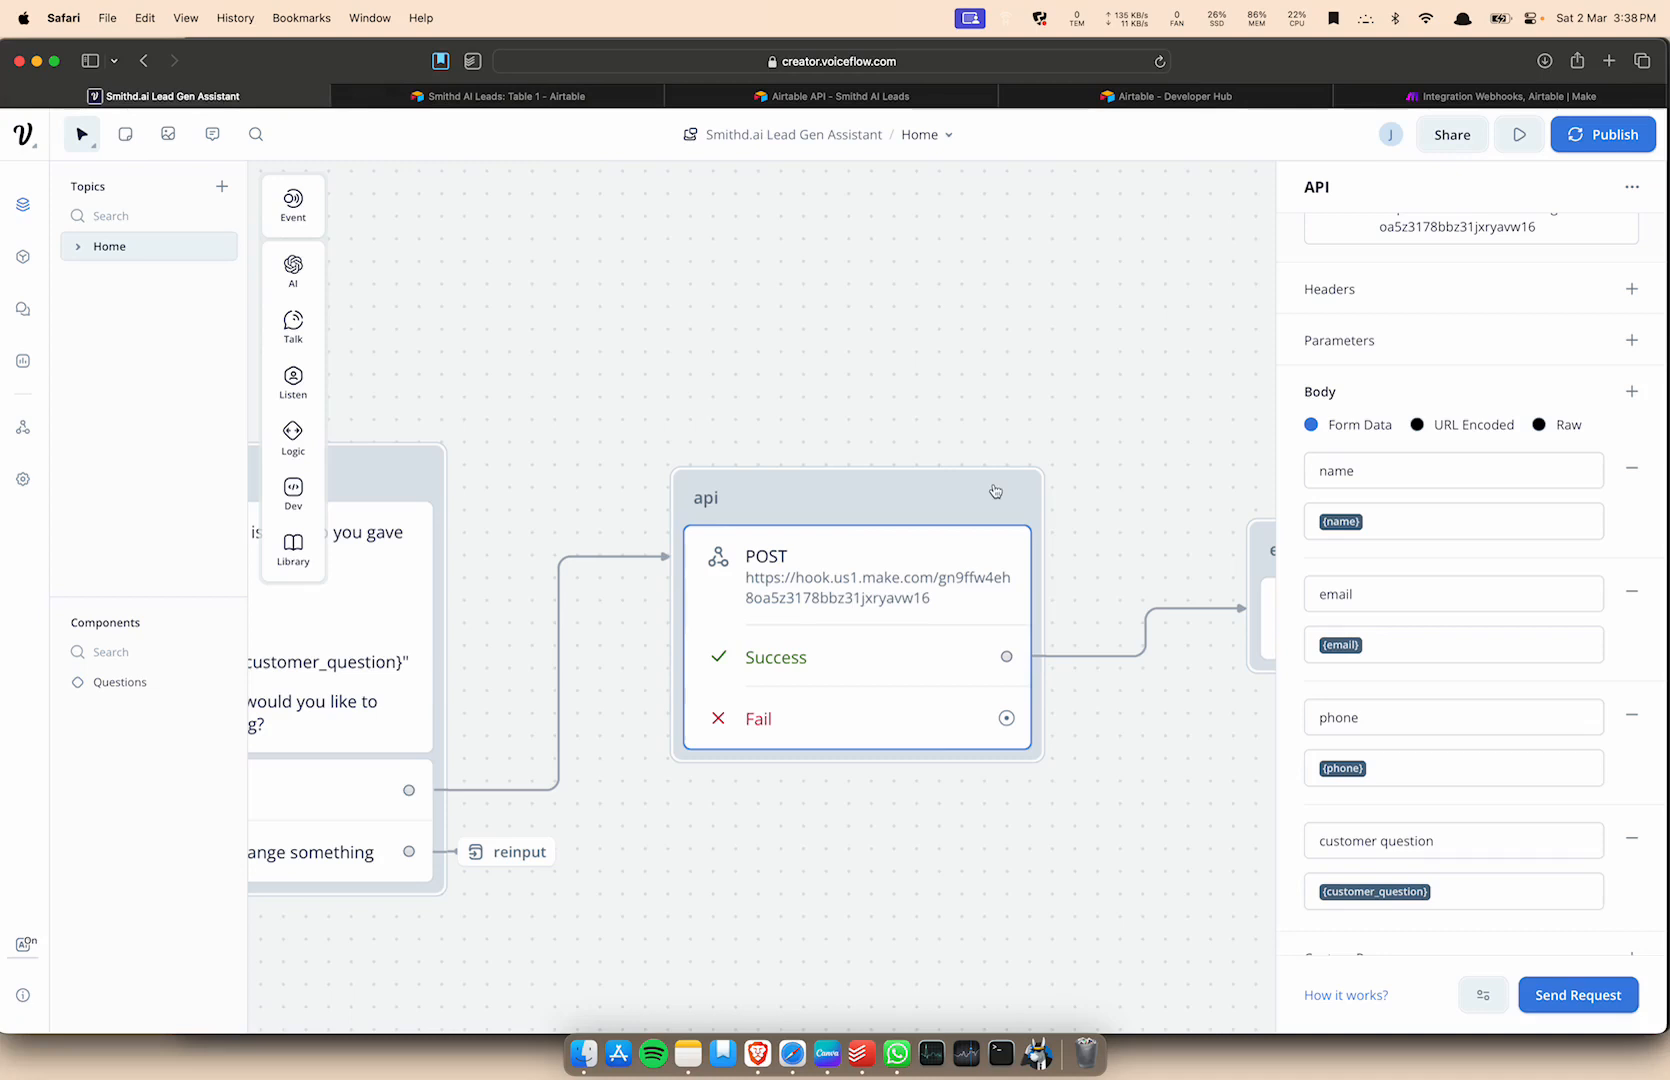
{"action": "left_click", "coordinate": [1597, 980]}
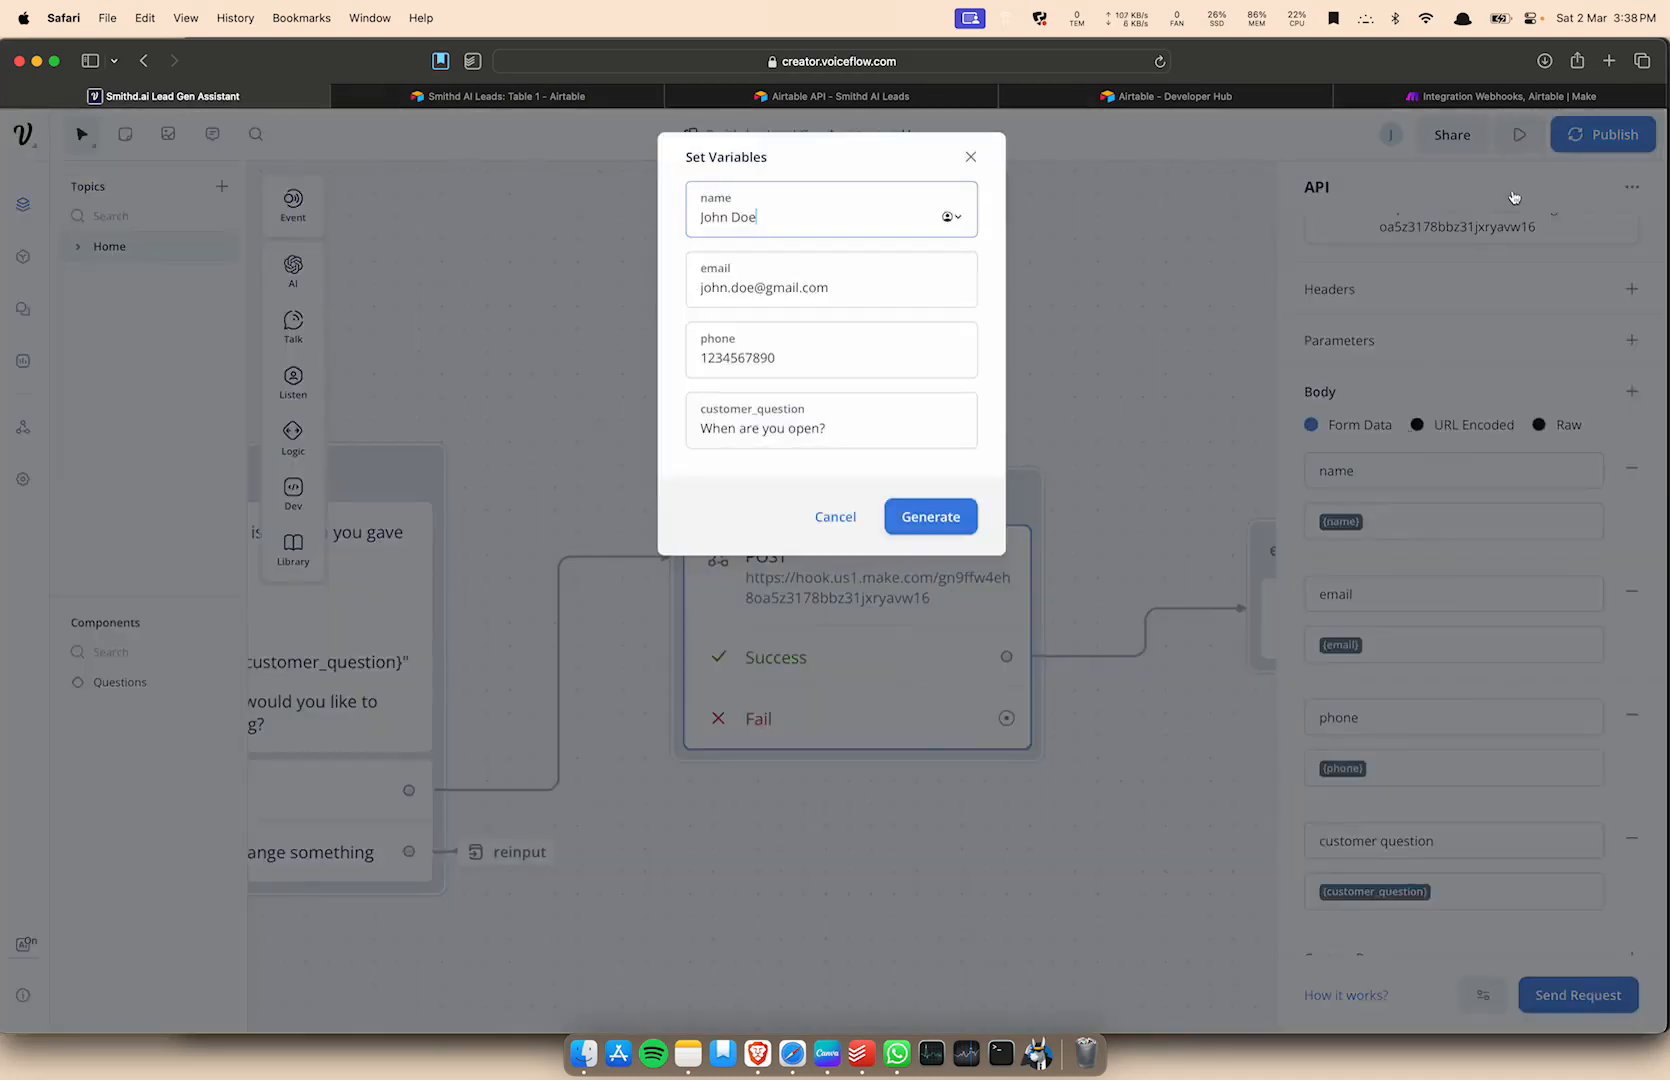
{"action": "left_click", "coordinate": [1478, 97]}
{"action": "left_click", "coordinate": [133, 931]}
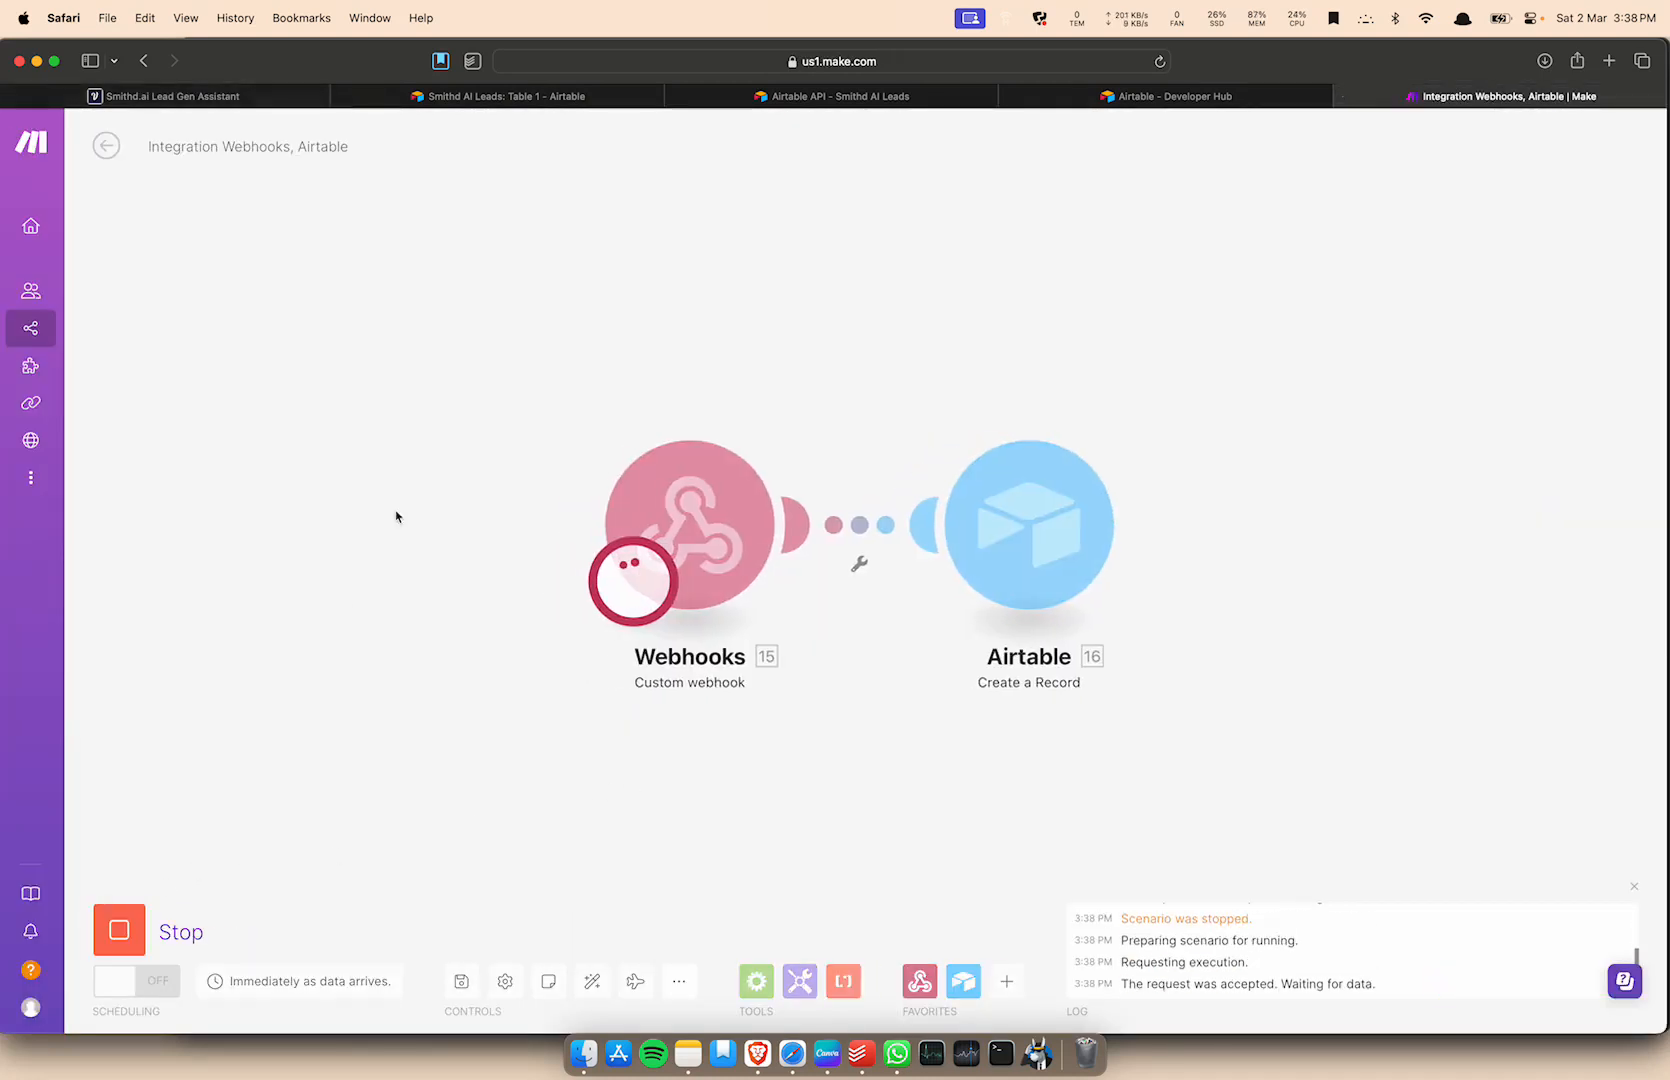
{"action": "left_click", "coordinate": [278, 100]}
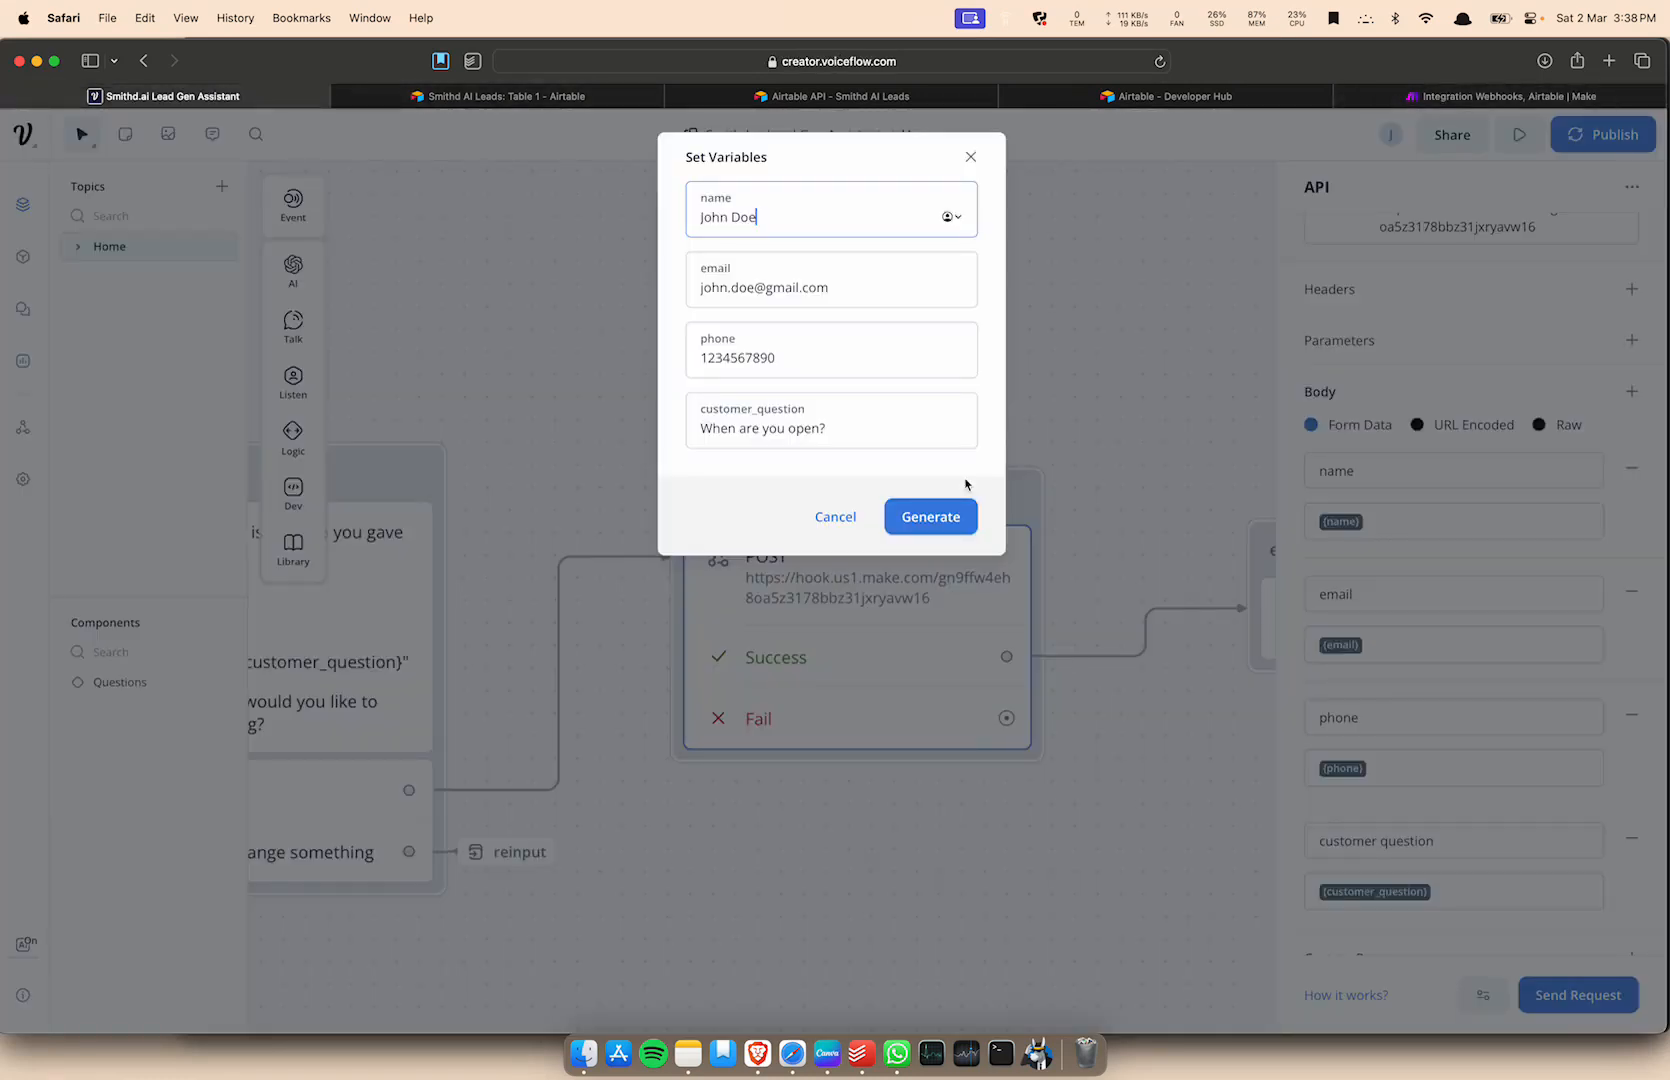
{"action": "left_click", "coordinate": [935, 517]}
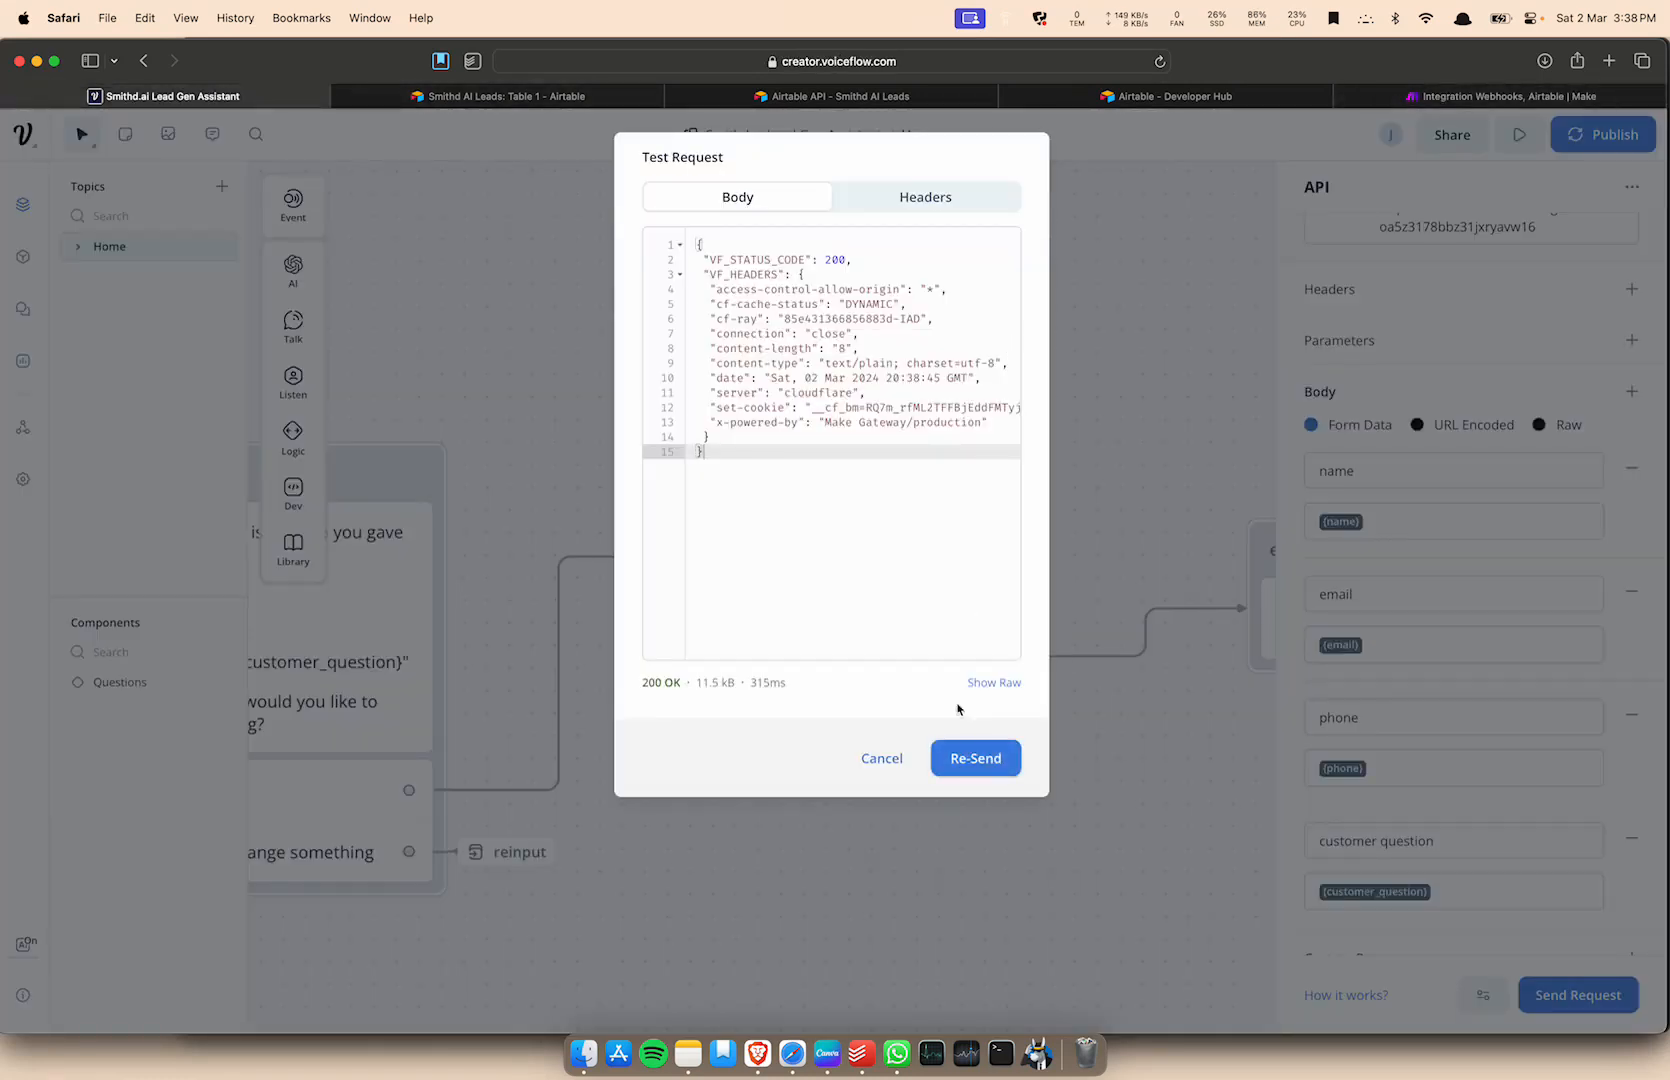
{"action": "left_click", "coordinate": [881, 758]}
Examine the Airtable module's run error and the Webhooks module's settings in Make.
{"action": "left_click", "coordinate": [1460, 100]}
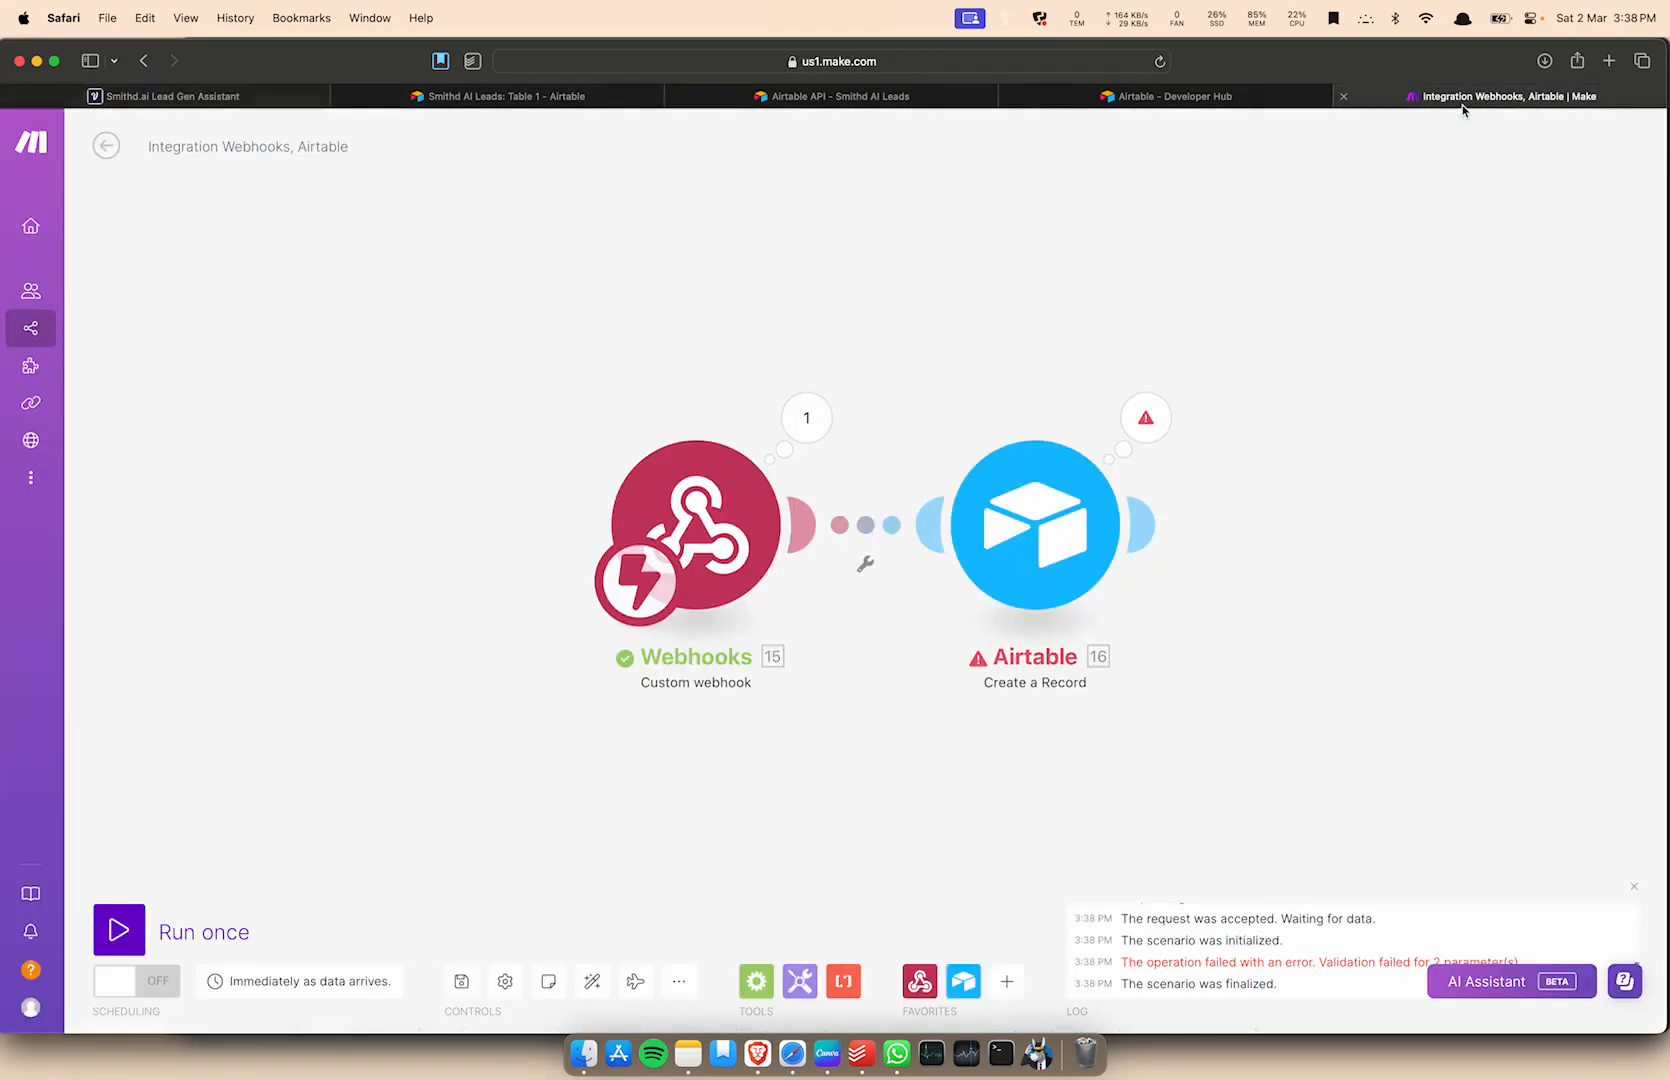
{"action": "left_click", "coordinate": [1035, 525]}
{"action": "left_click", "coordinate": [1013, 372]}
{"action": "left_click", "coordinate": [1167, 421]}
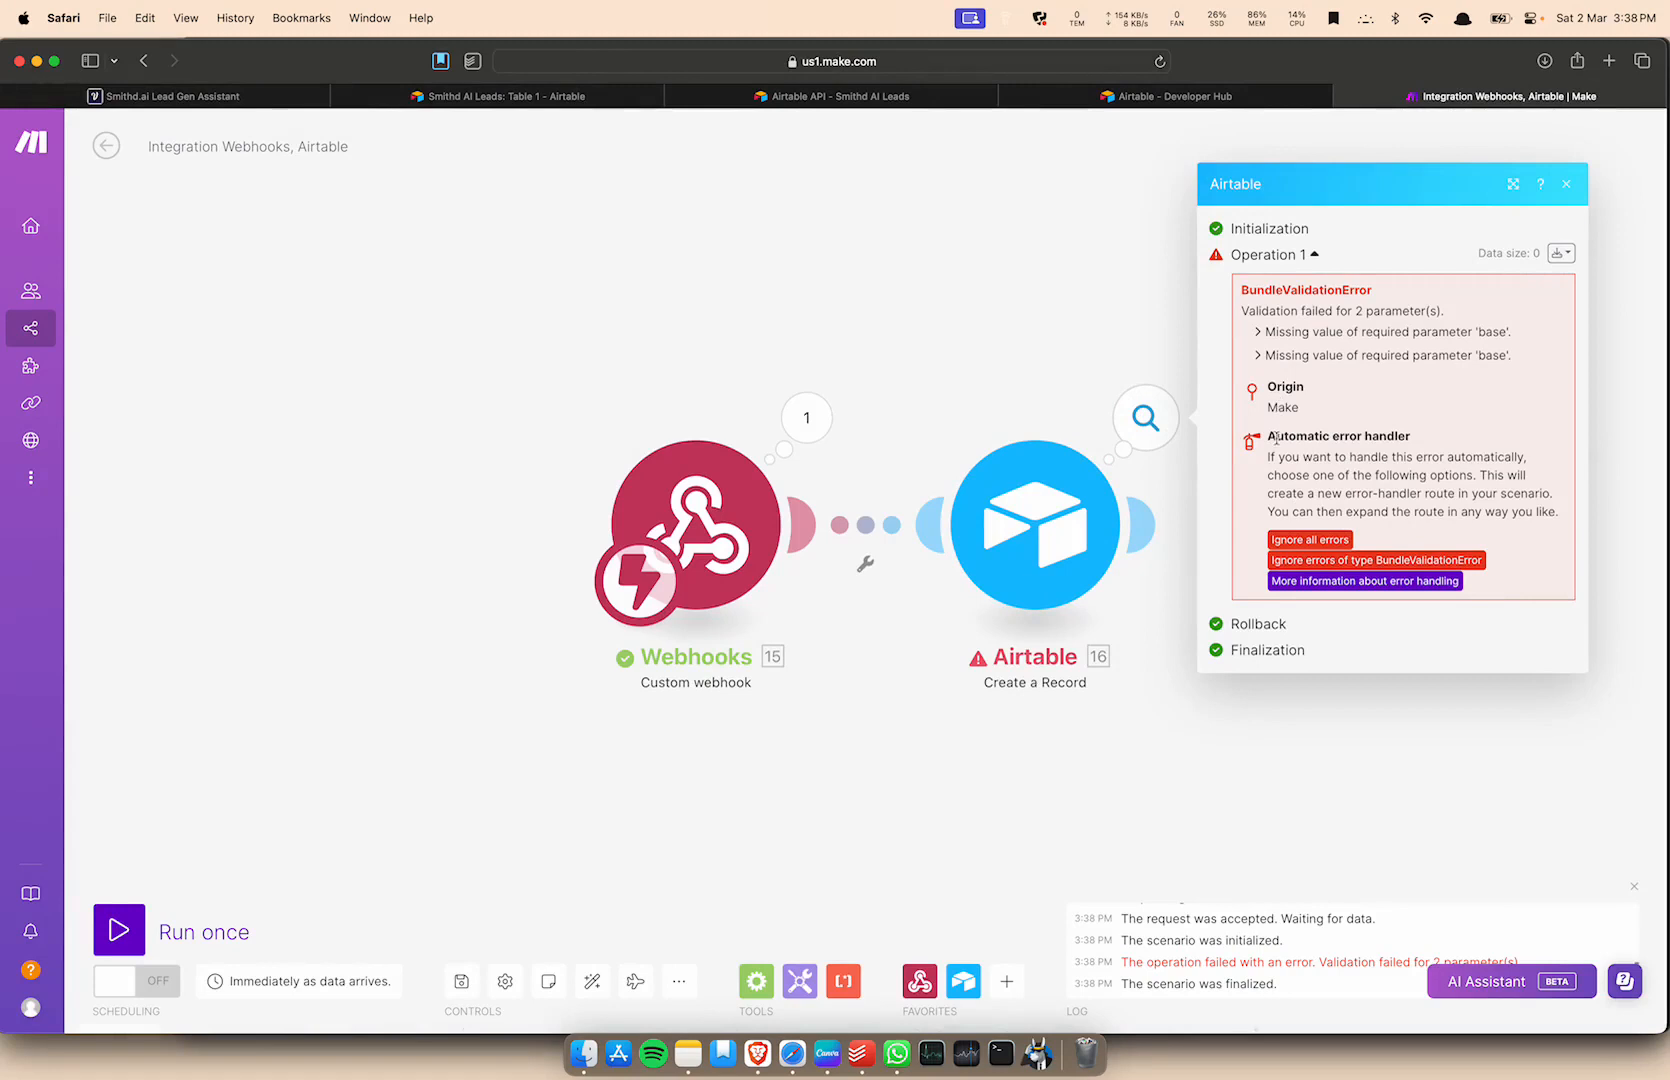
{"action": "left_click", "coordinate": [1204, 750]}
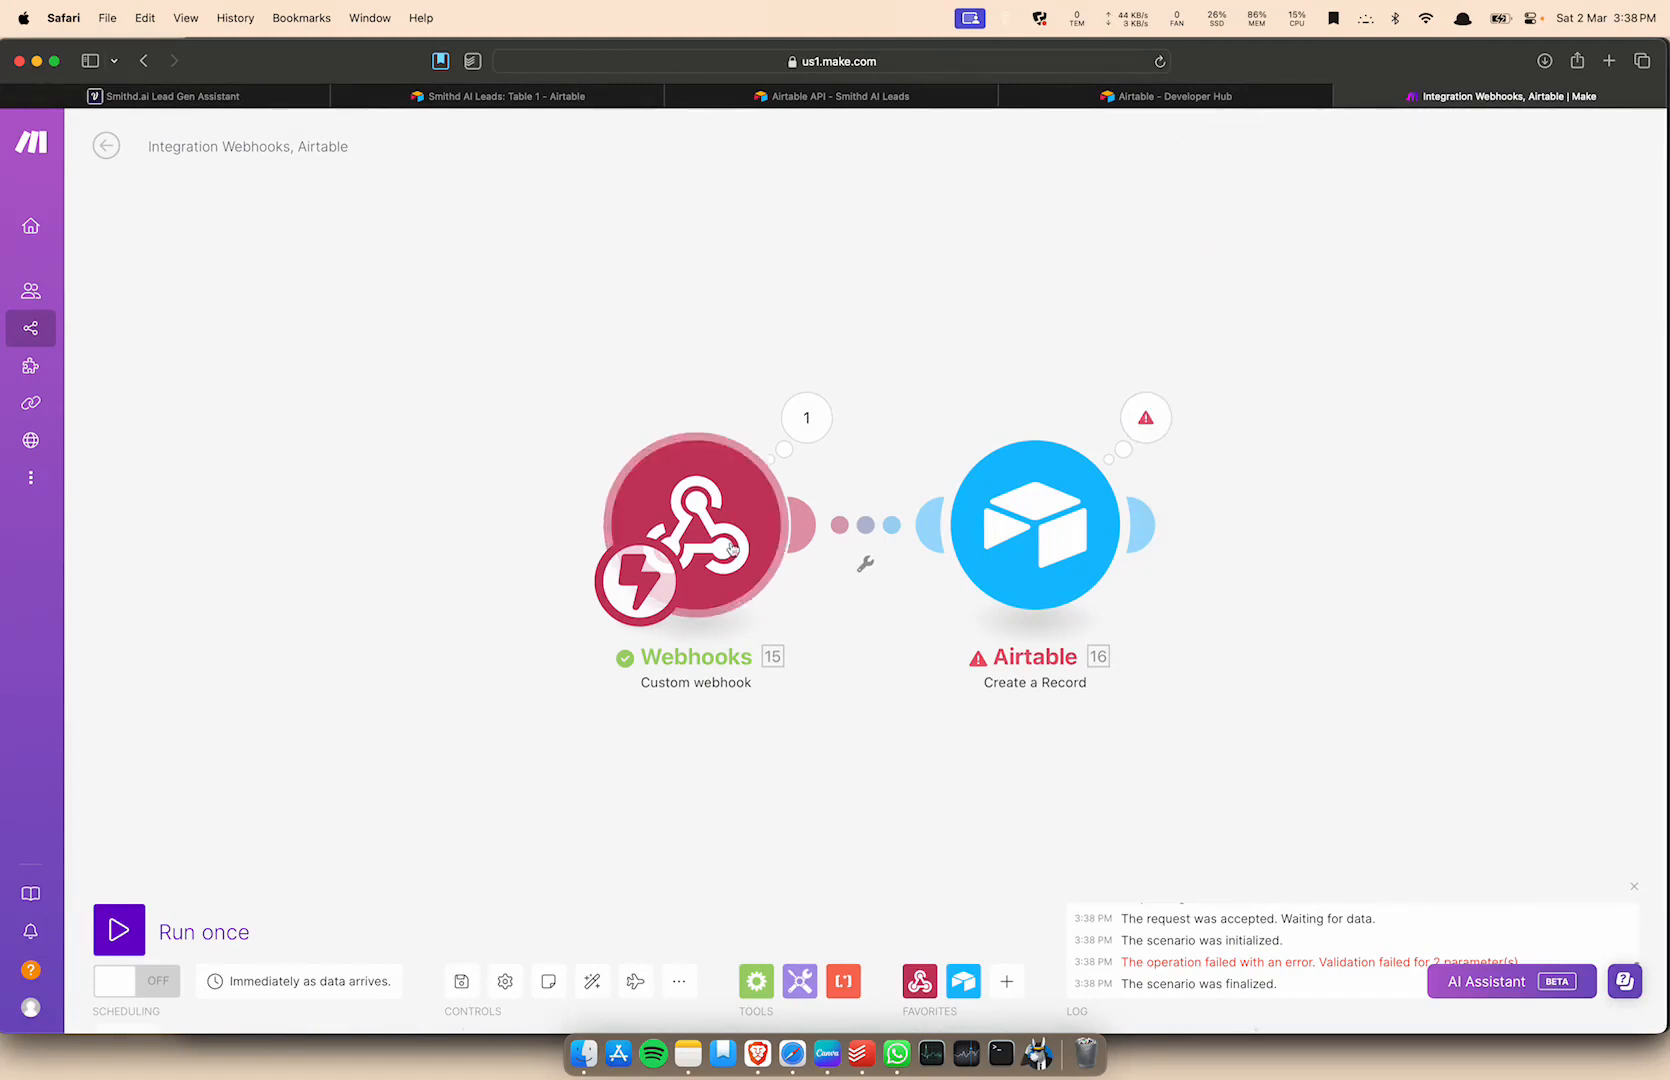
{"action": "left_click", "coordinate": [706, 480]}
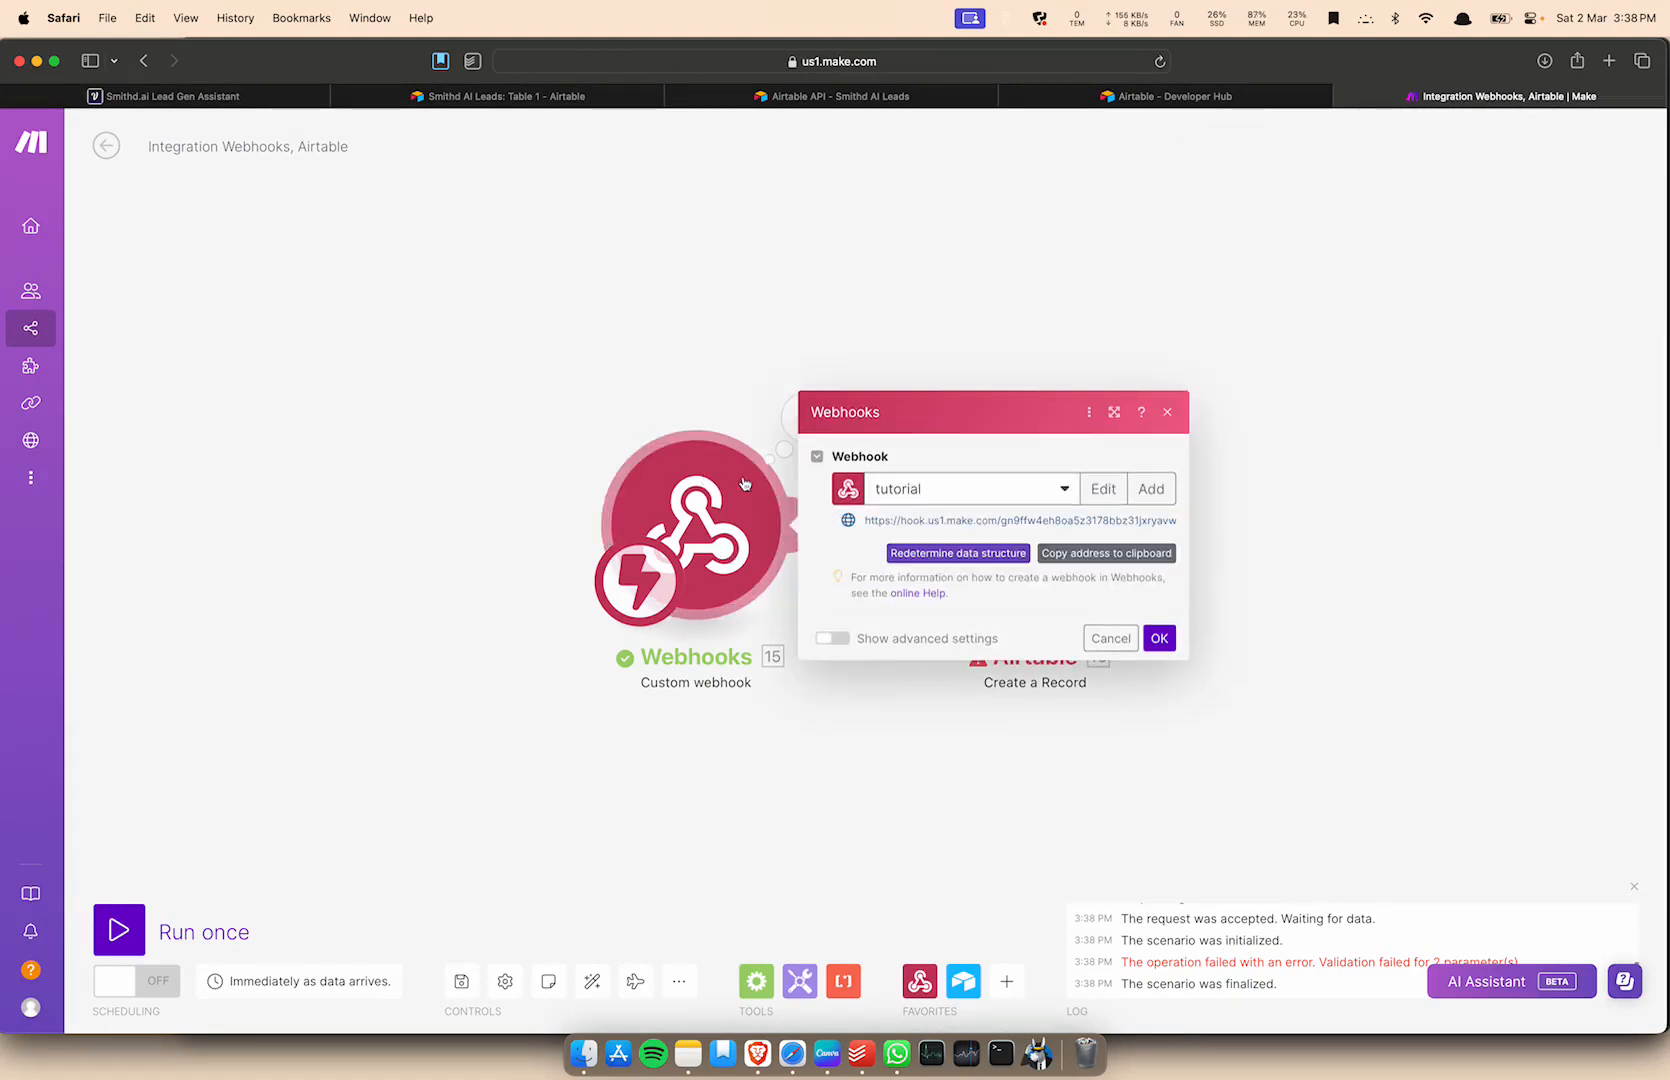
{"action": "left_click", "coordinate": [1062, 558]}
{"action": "left_click", "coordinate": [839, 662]}
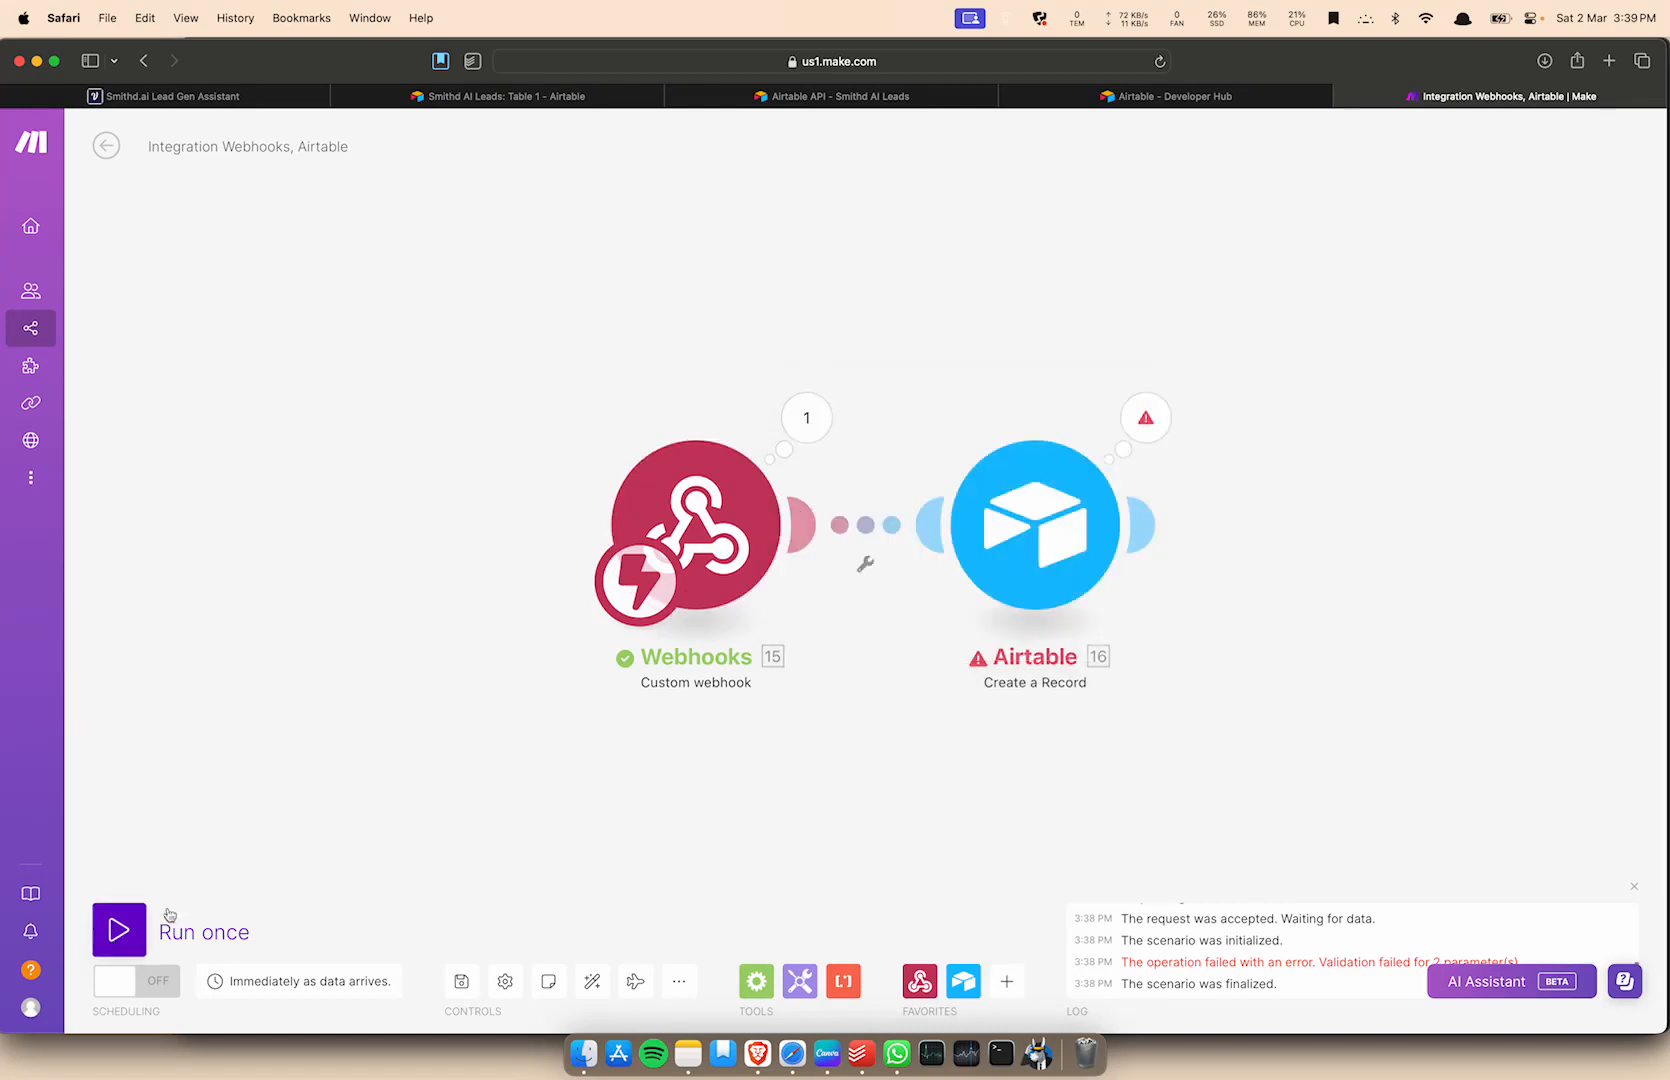
Start another single run of the scenario, stop it, and check the leads table in Airtable.
{"action": "left_click", "coordinate": [168, 920]}
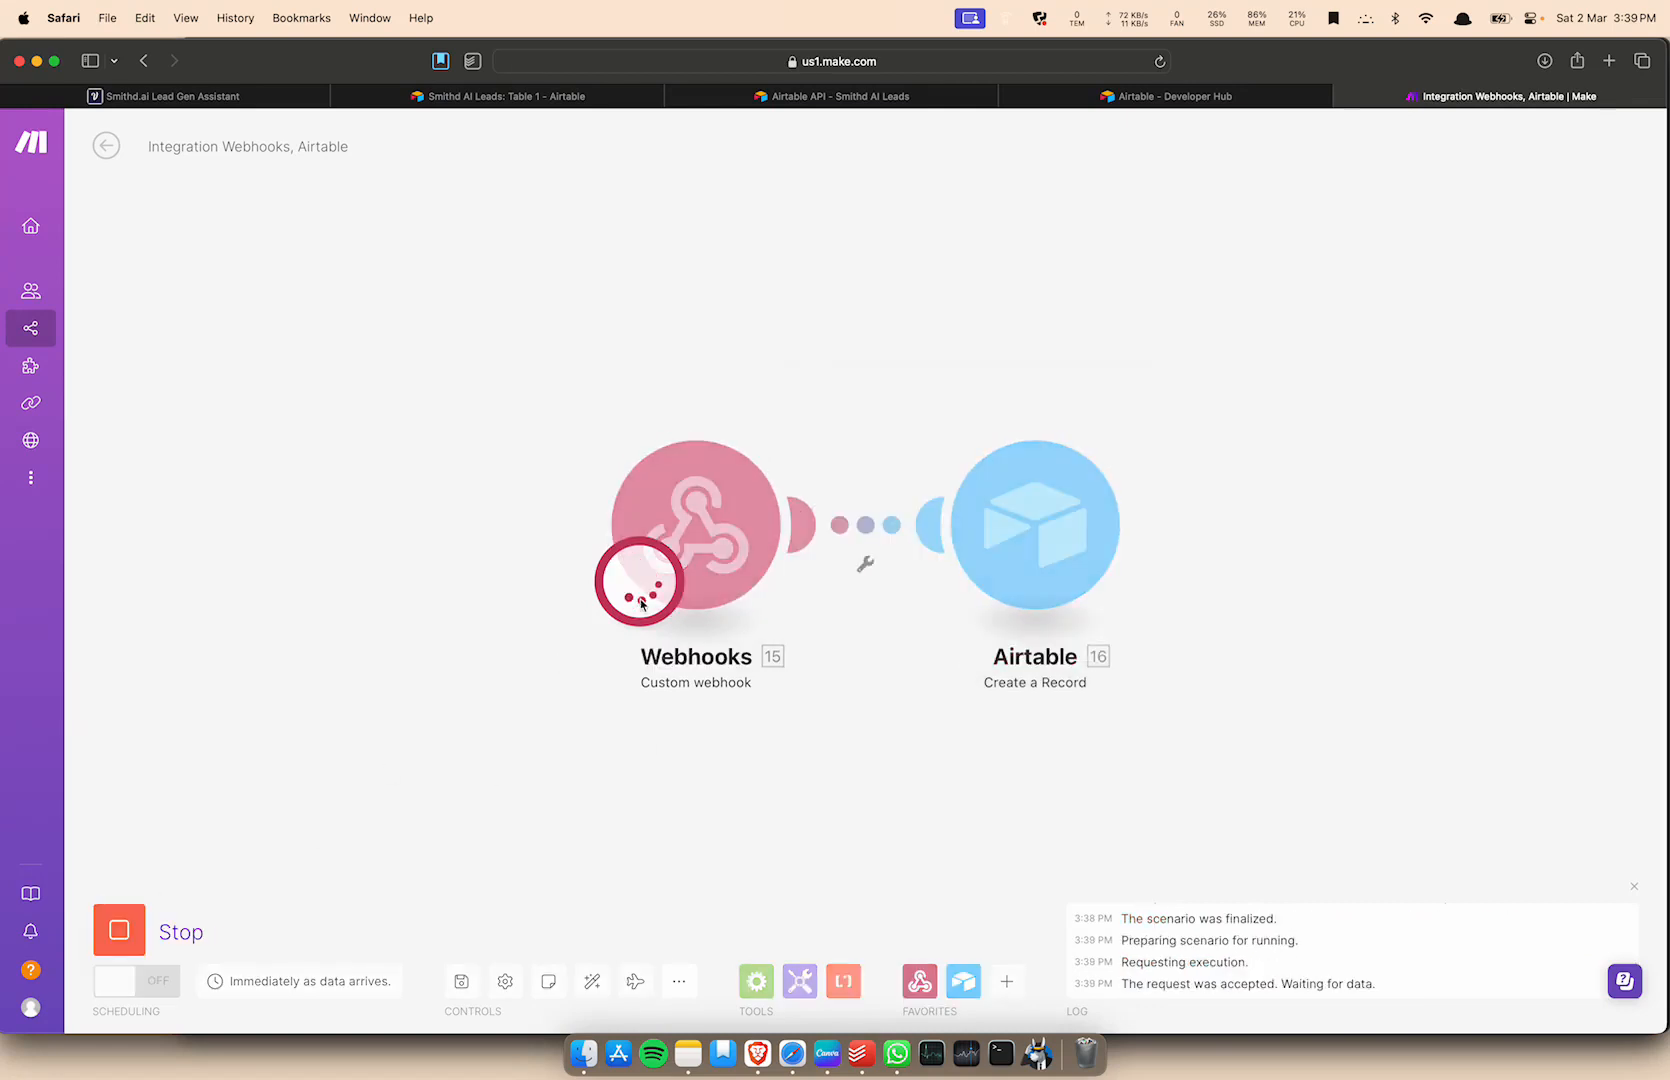
{"action": "left_click", "coordinate": [117, 944]}
{"action": "left_click", "coordinate": [515, 97]}
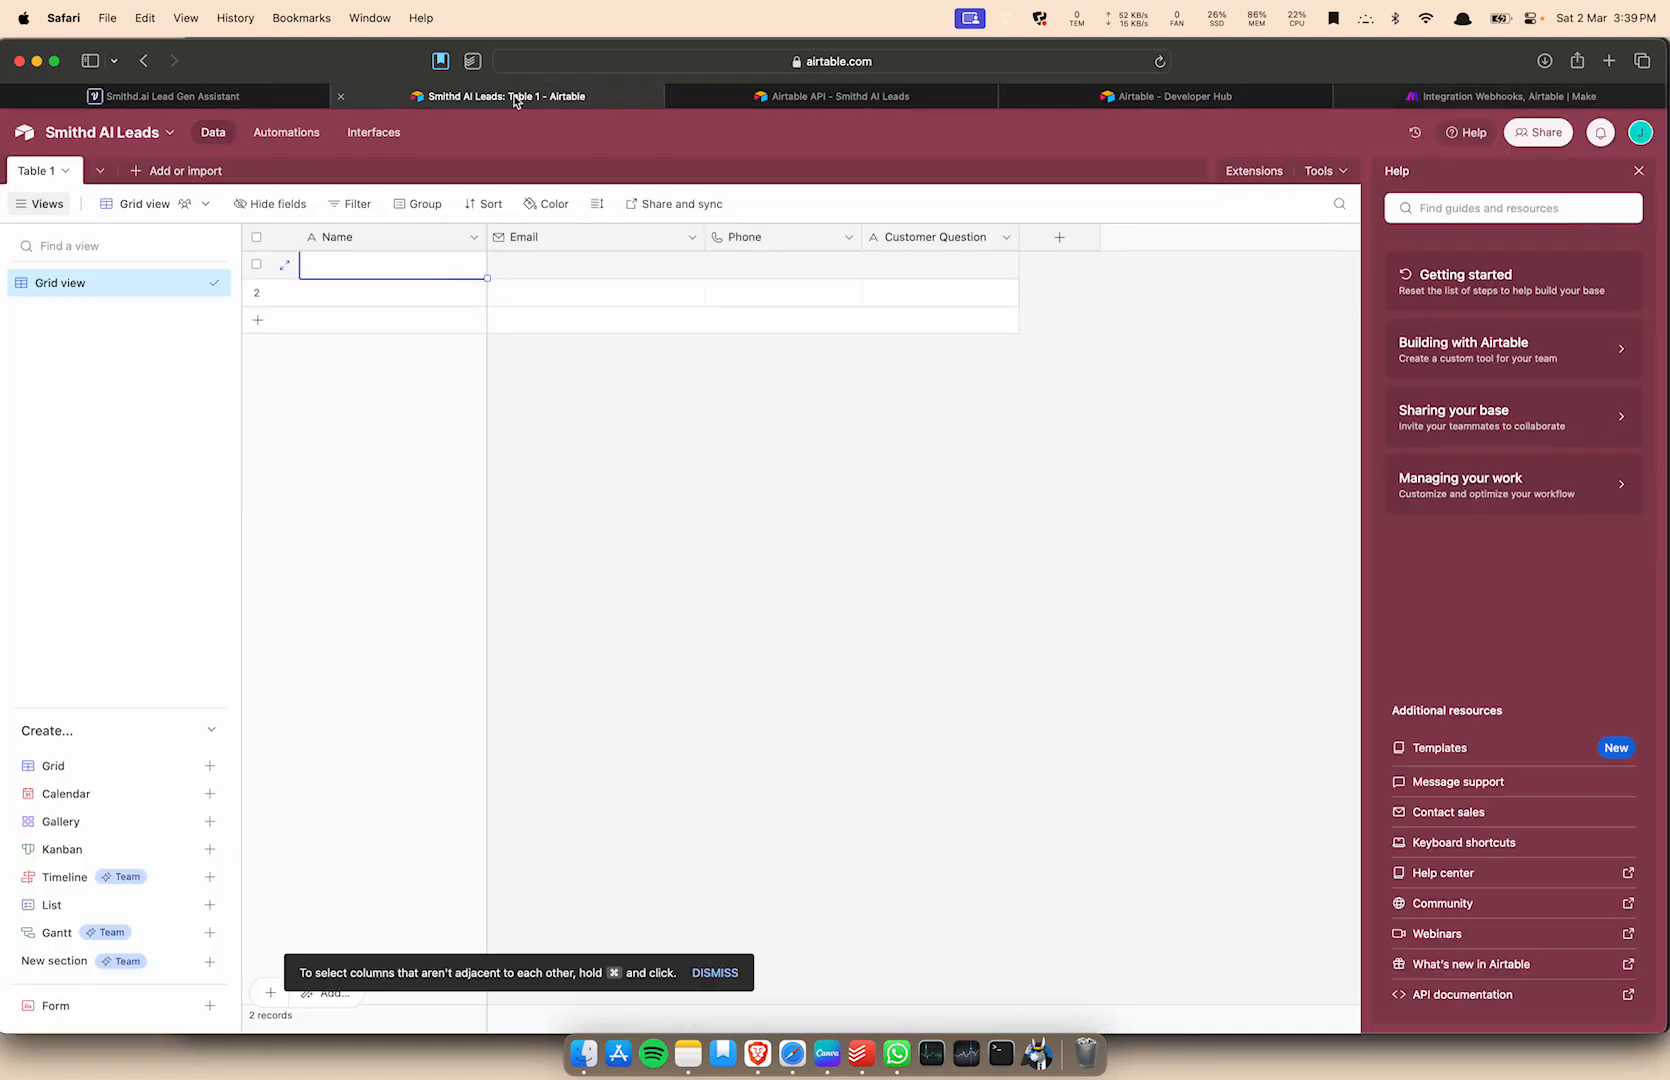
Send another sample test request from the Voiceflow API step and run the Make scenario once on the existing webhook data.
{"action": "left_click", "coordinate": [229, 98]}
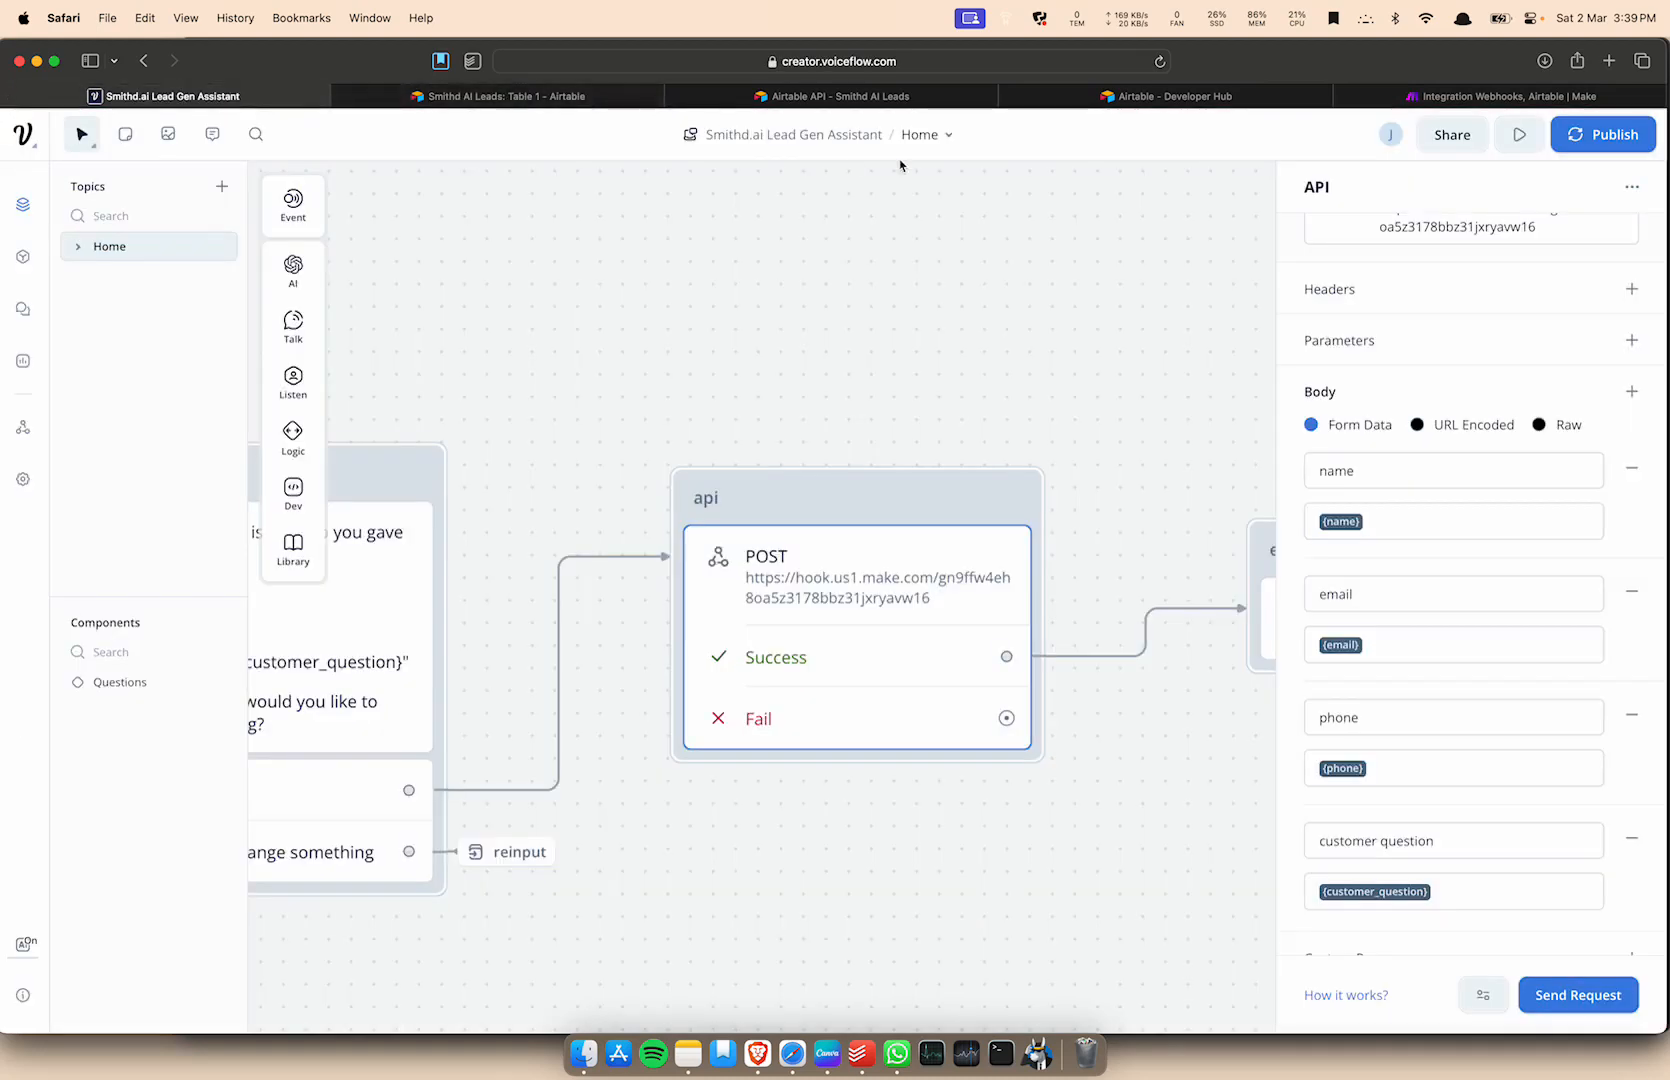
{"action": "scroll", "coordinate": [1474, 658], "scroll_direction": "up", "scroll_amount": 1}
{"action": "left_click", "coordinate": [1572, 998]}
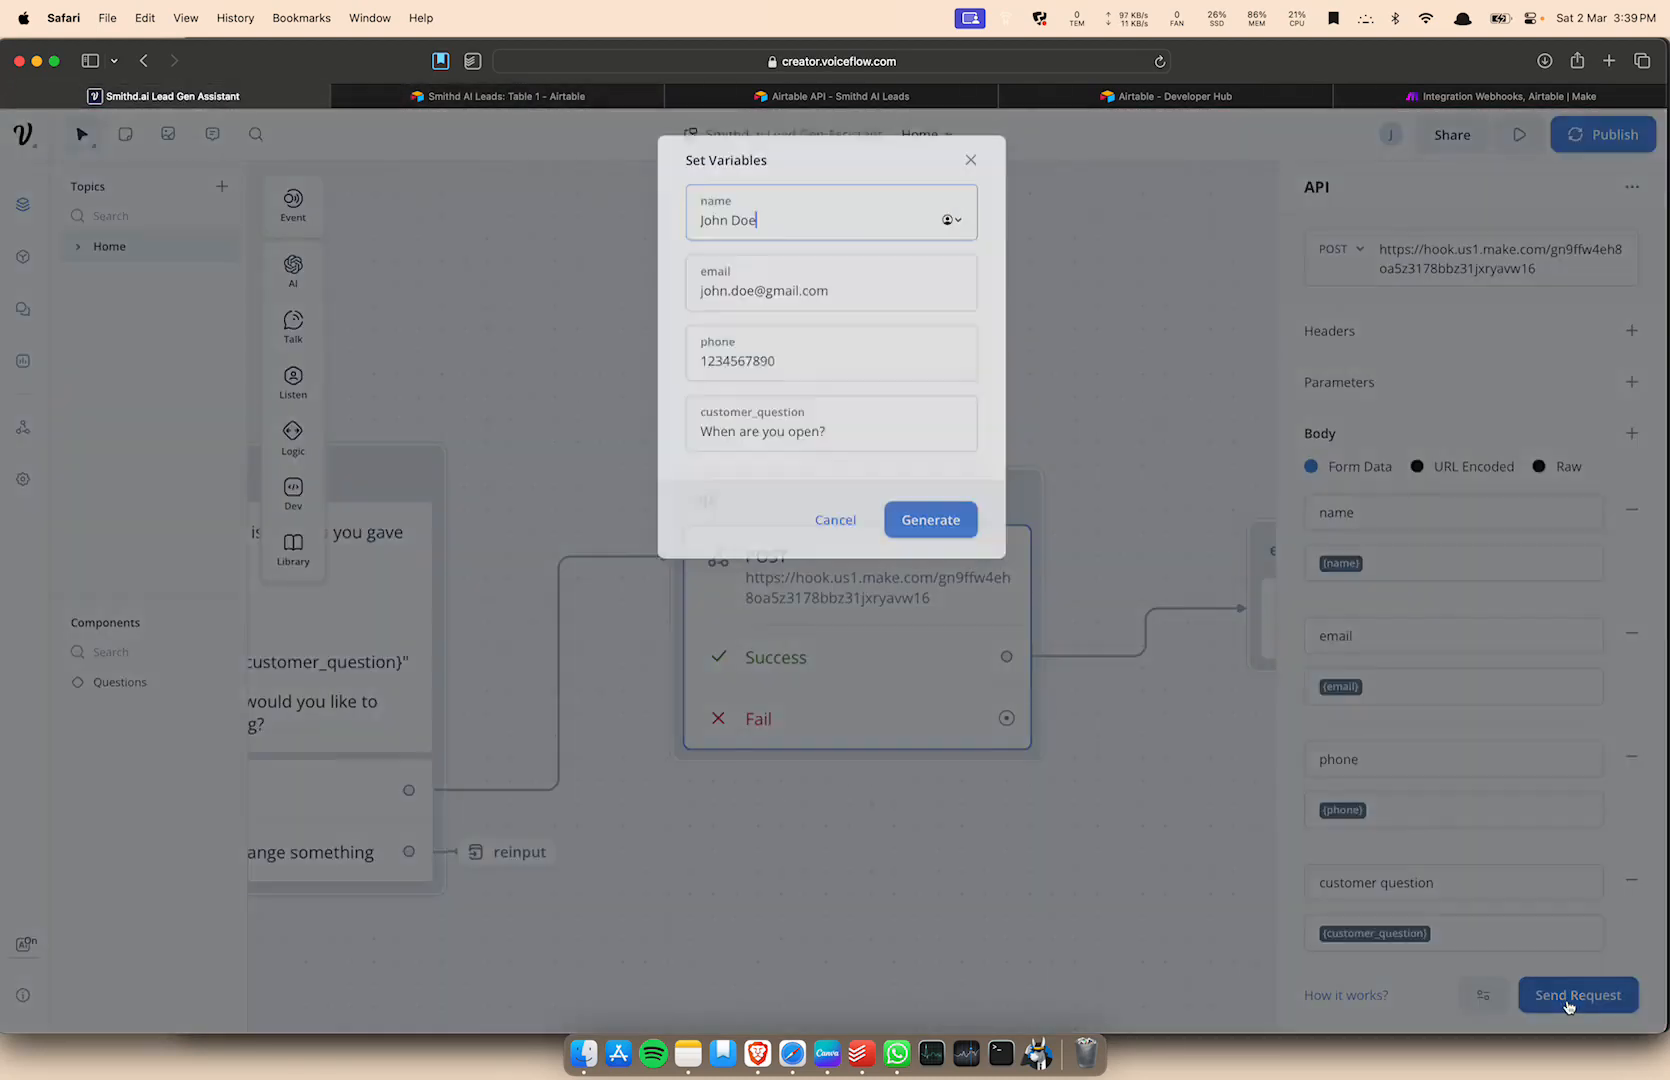
{"action": "left_click", "coordinate": [958, 526]}
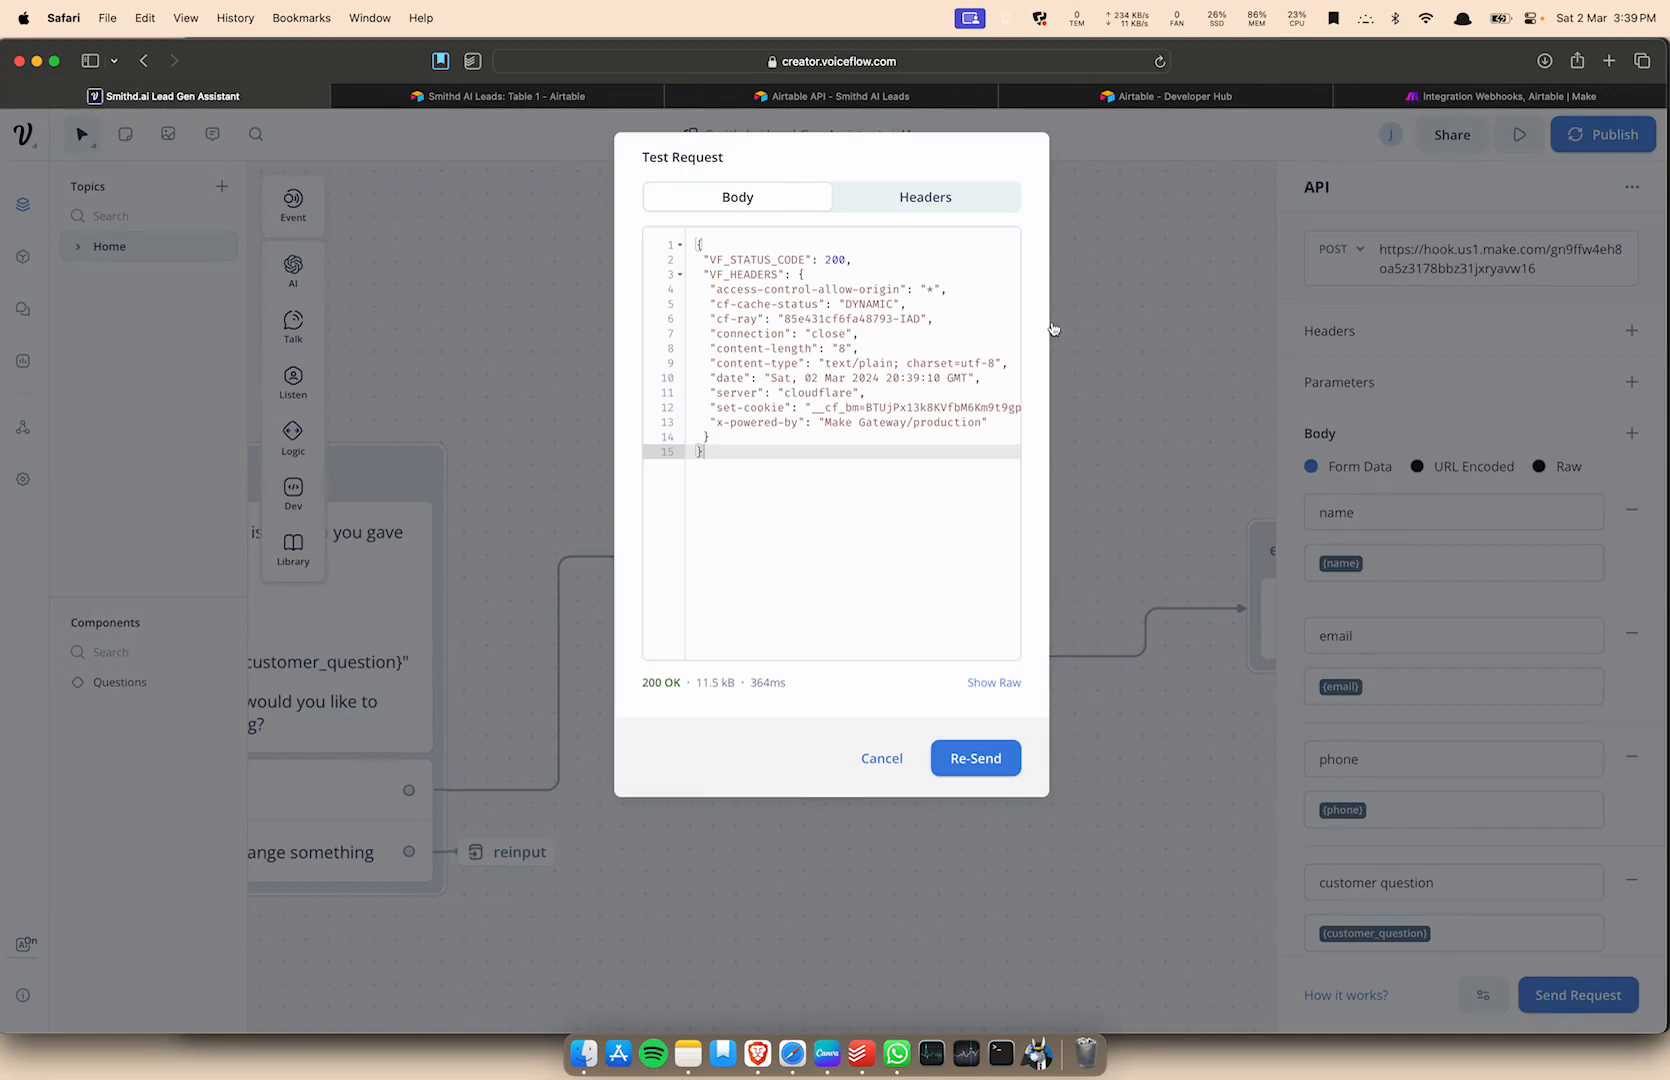
{"action": "left_click", "coordinate": [1510, 97]}
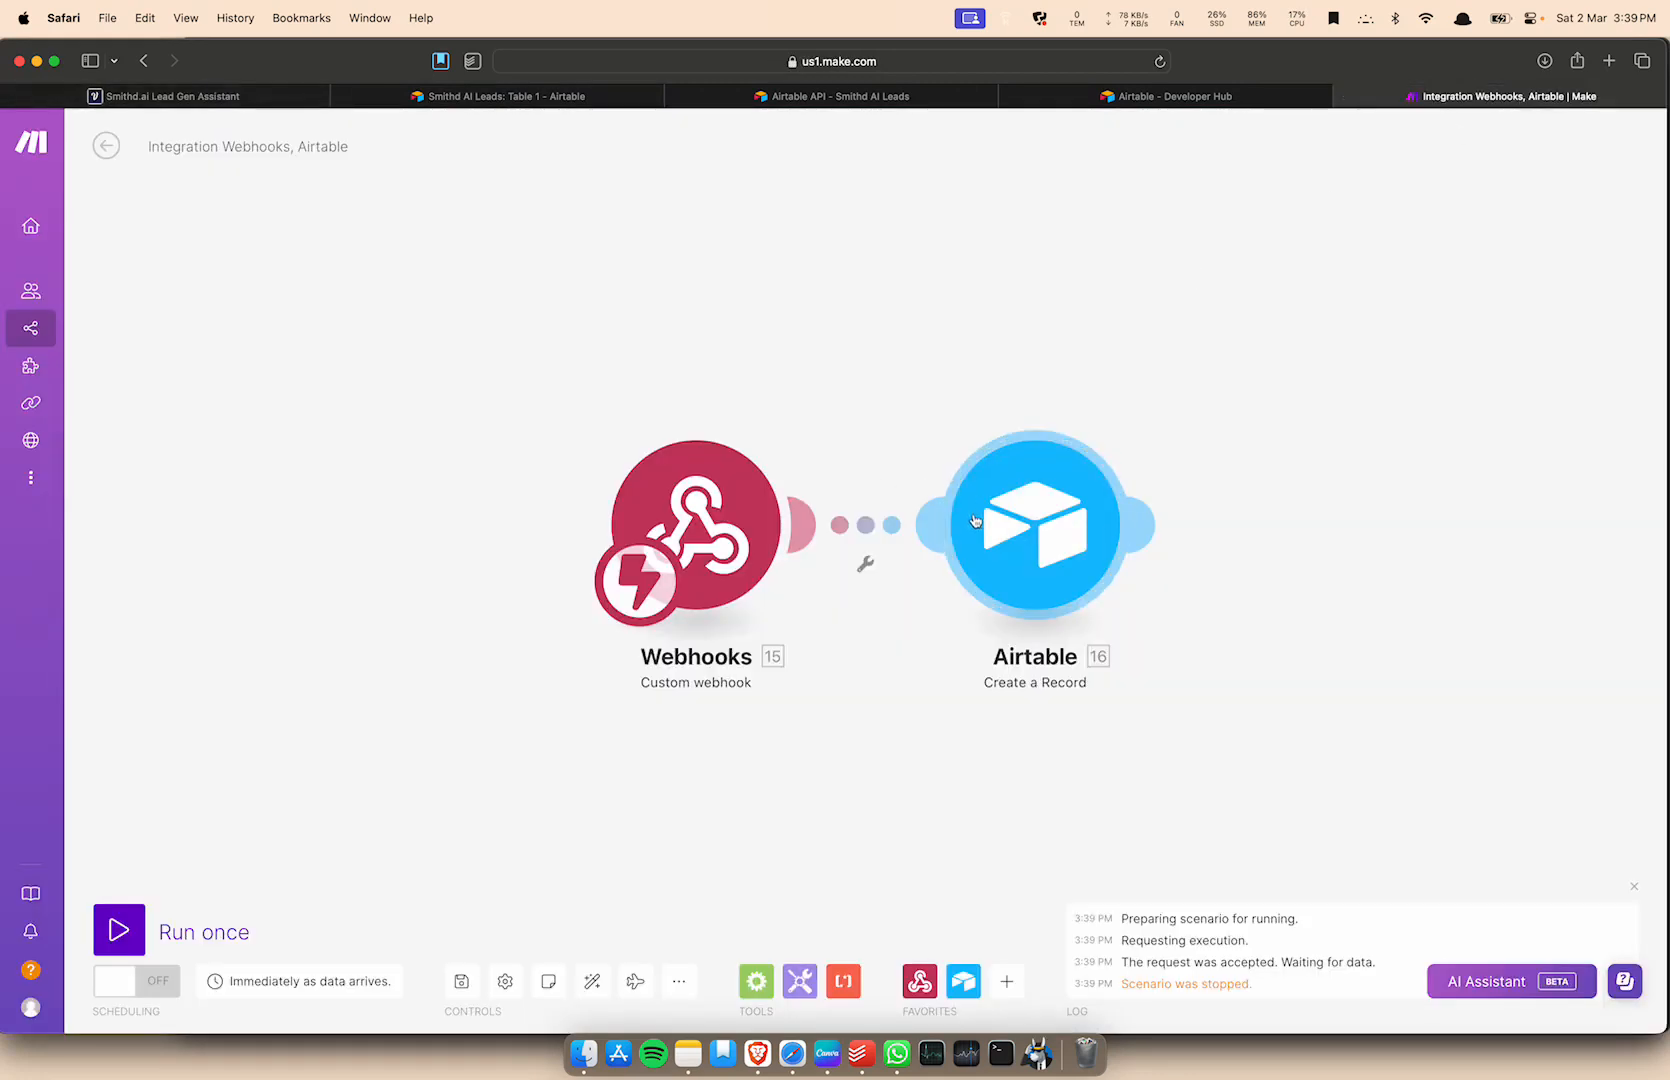
{"action": "left_click", "coordinate": [116, 930]}
{"action": "left_click", "coordinate": [541, 995]}
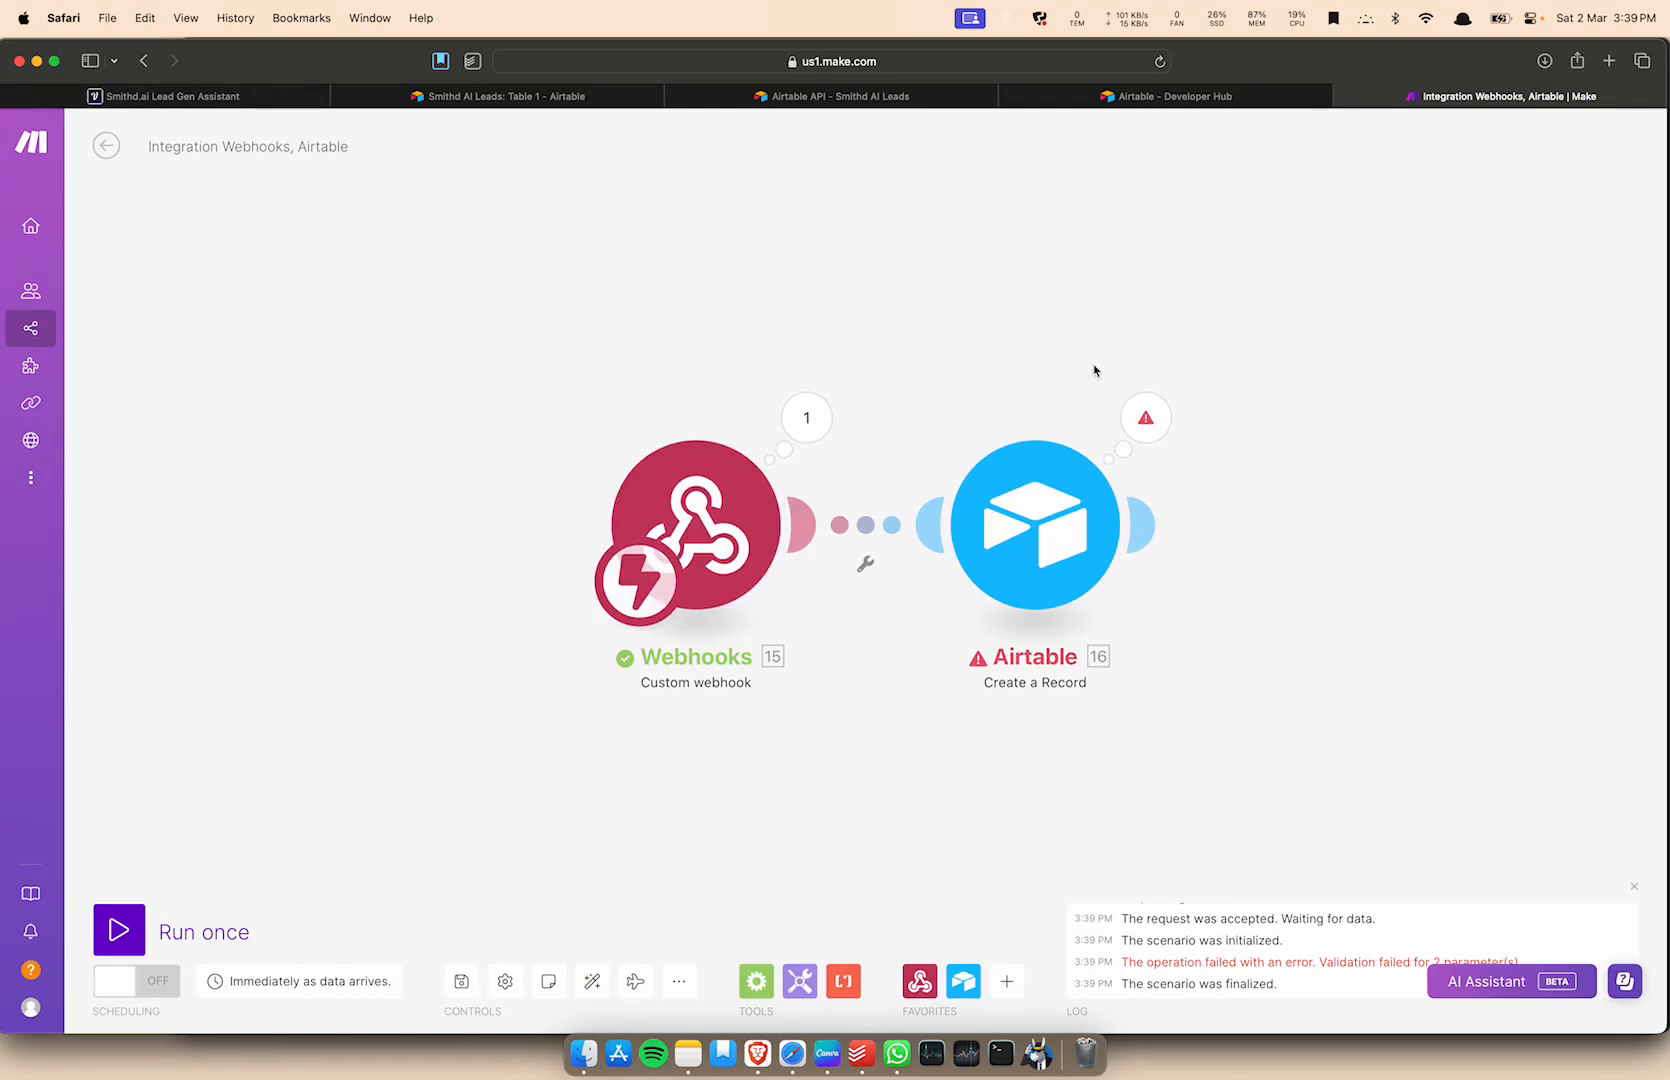
Reselect the connection and set the base to Smithd AI Leads in the Airtable module, confirm the settings and save the scenario.
{"action": "left_click", "coordinate": [1145, 418]}
{"action": "left_click", "coordinate": [1041, 501]}
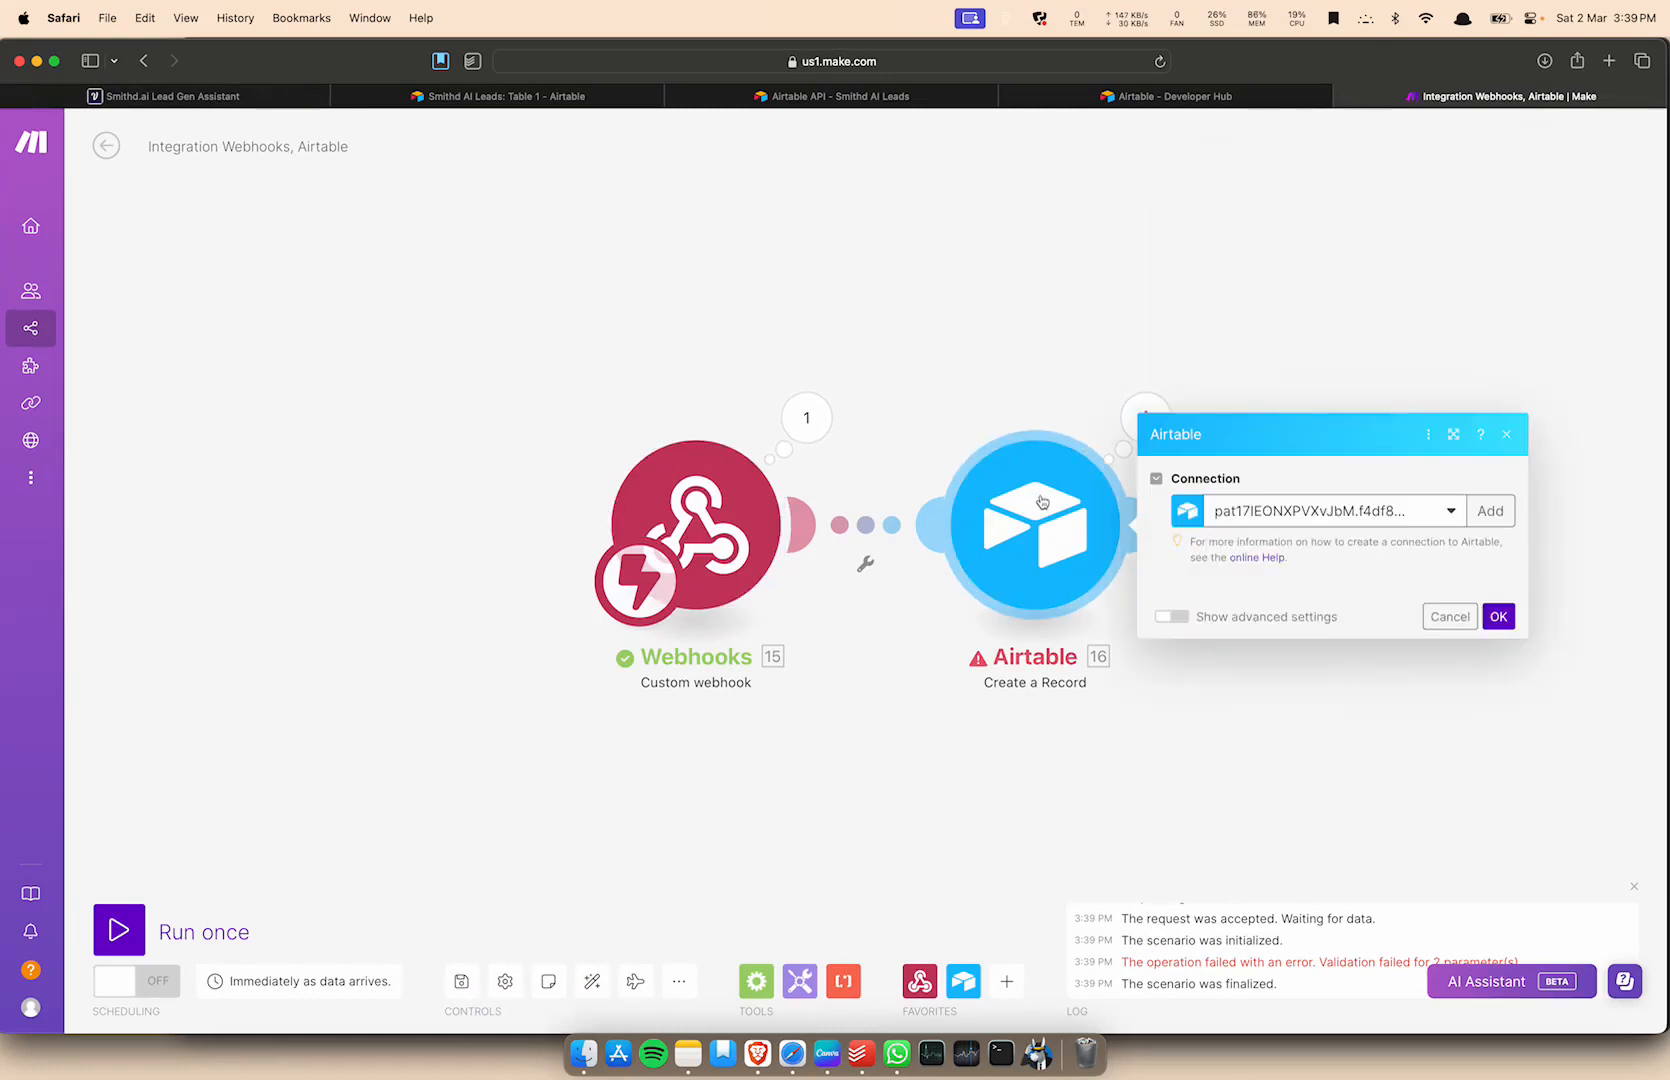
{"action": "left_click", "coordinate": [1250, 496]}
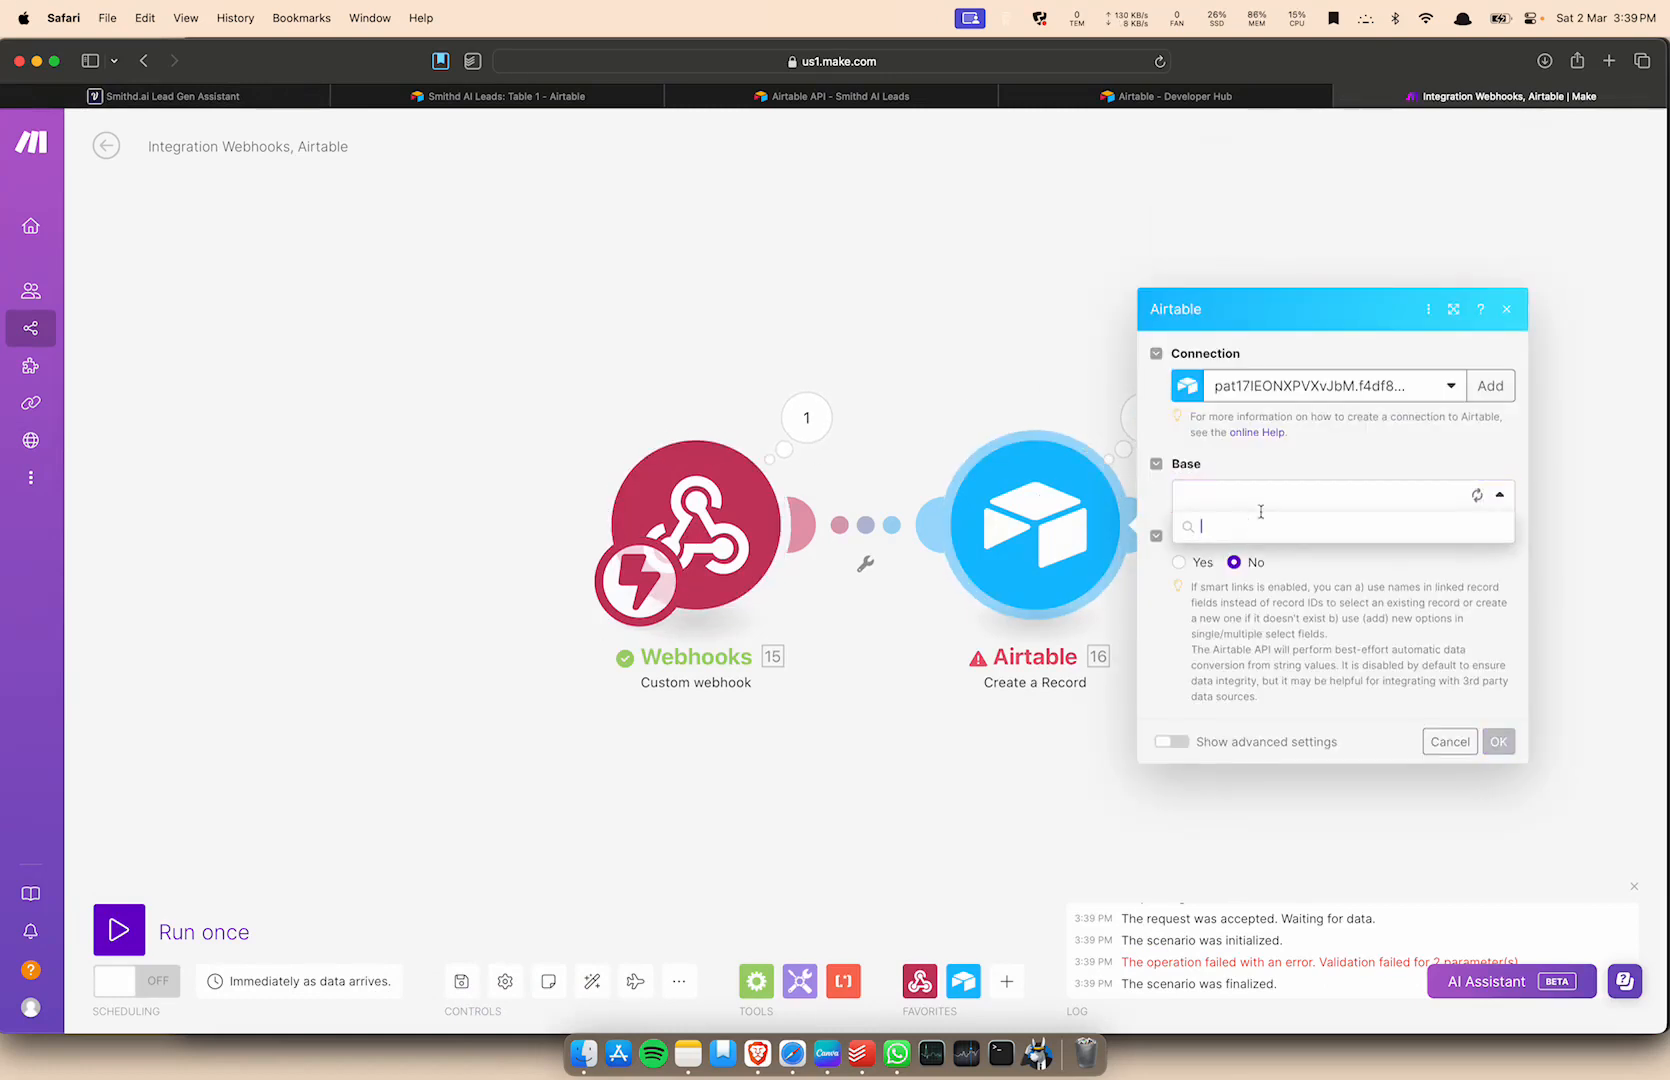
{"action": "left_click", "coordinate": [1342, 393]}
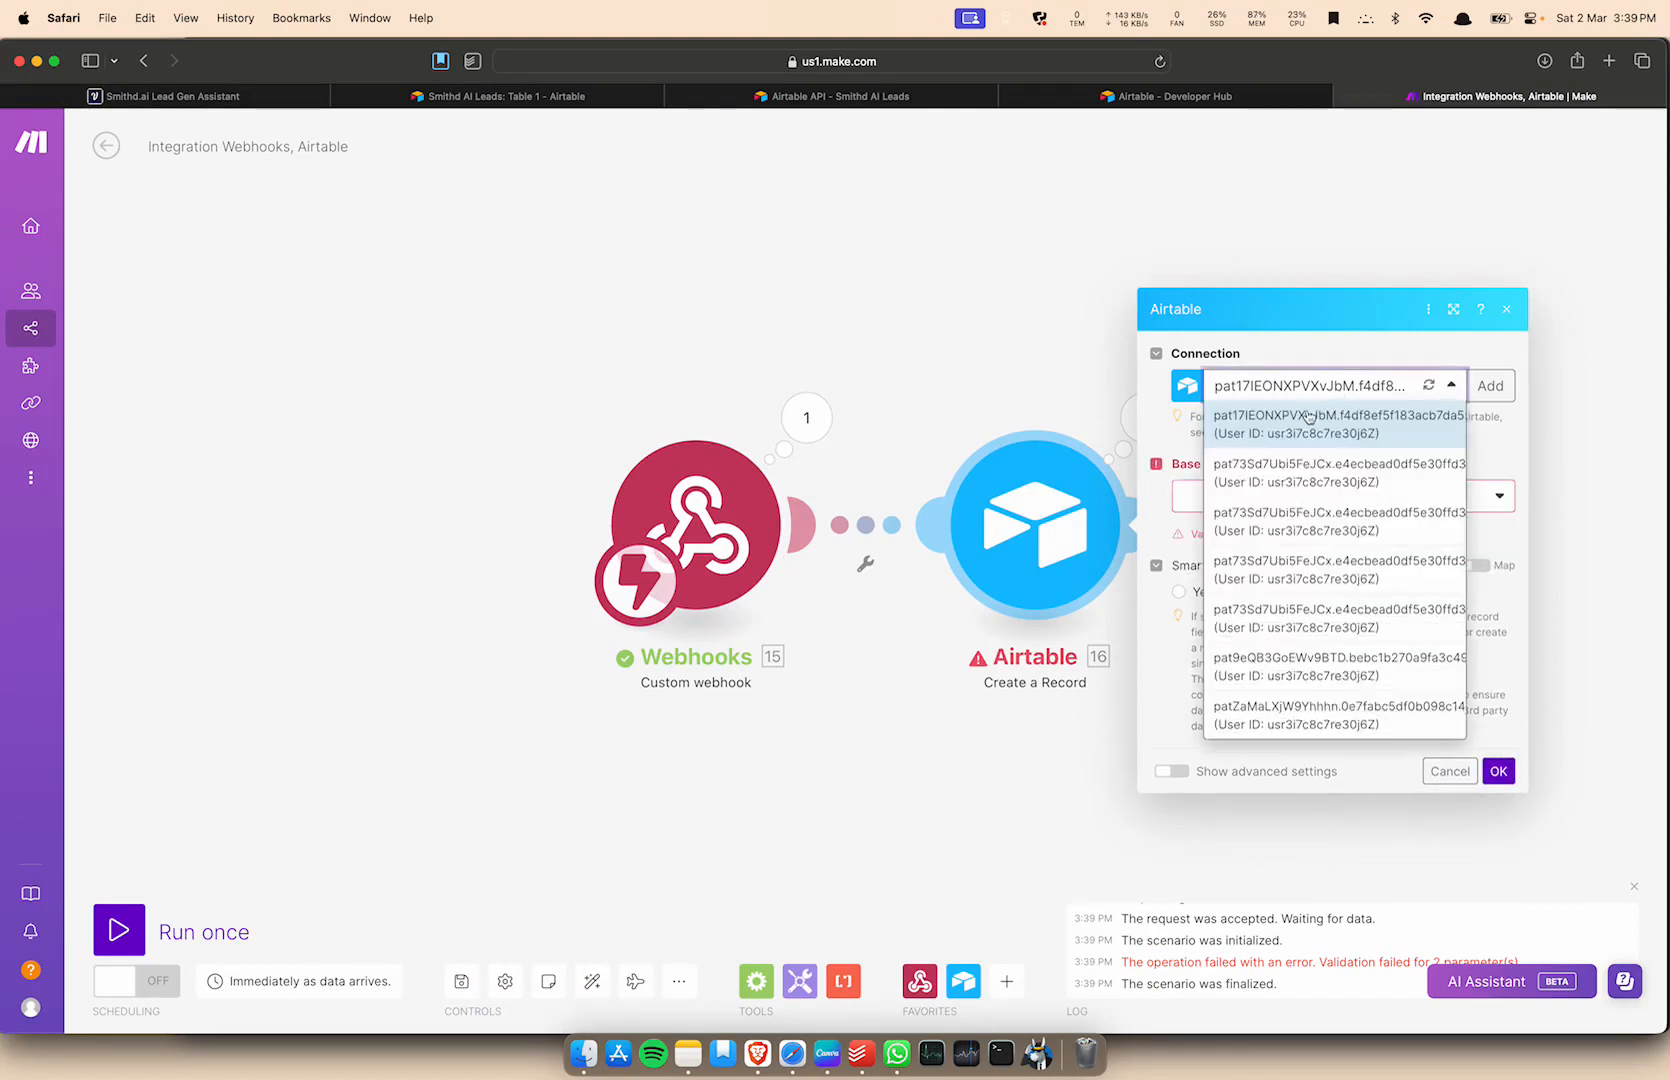
{"action": "left_click", "coordinate": [1306, 419]}
{"action": "left_click", "coordinate": [1245, 502]}
{"action": "left_click", "coordinate": [1262, 508]}
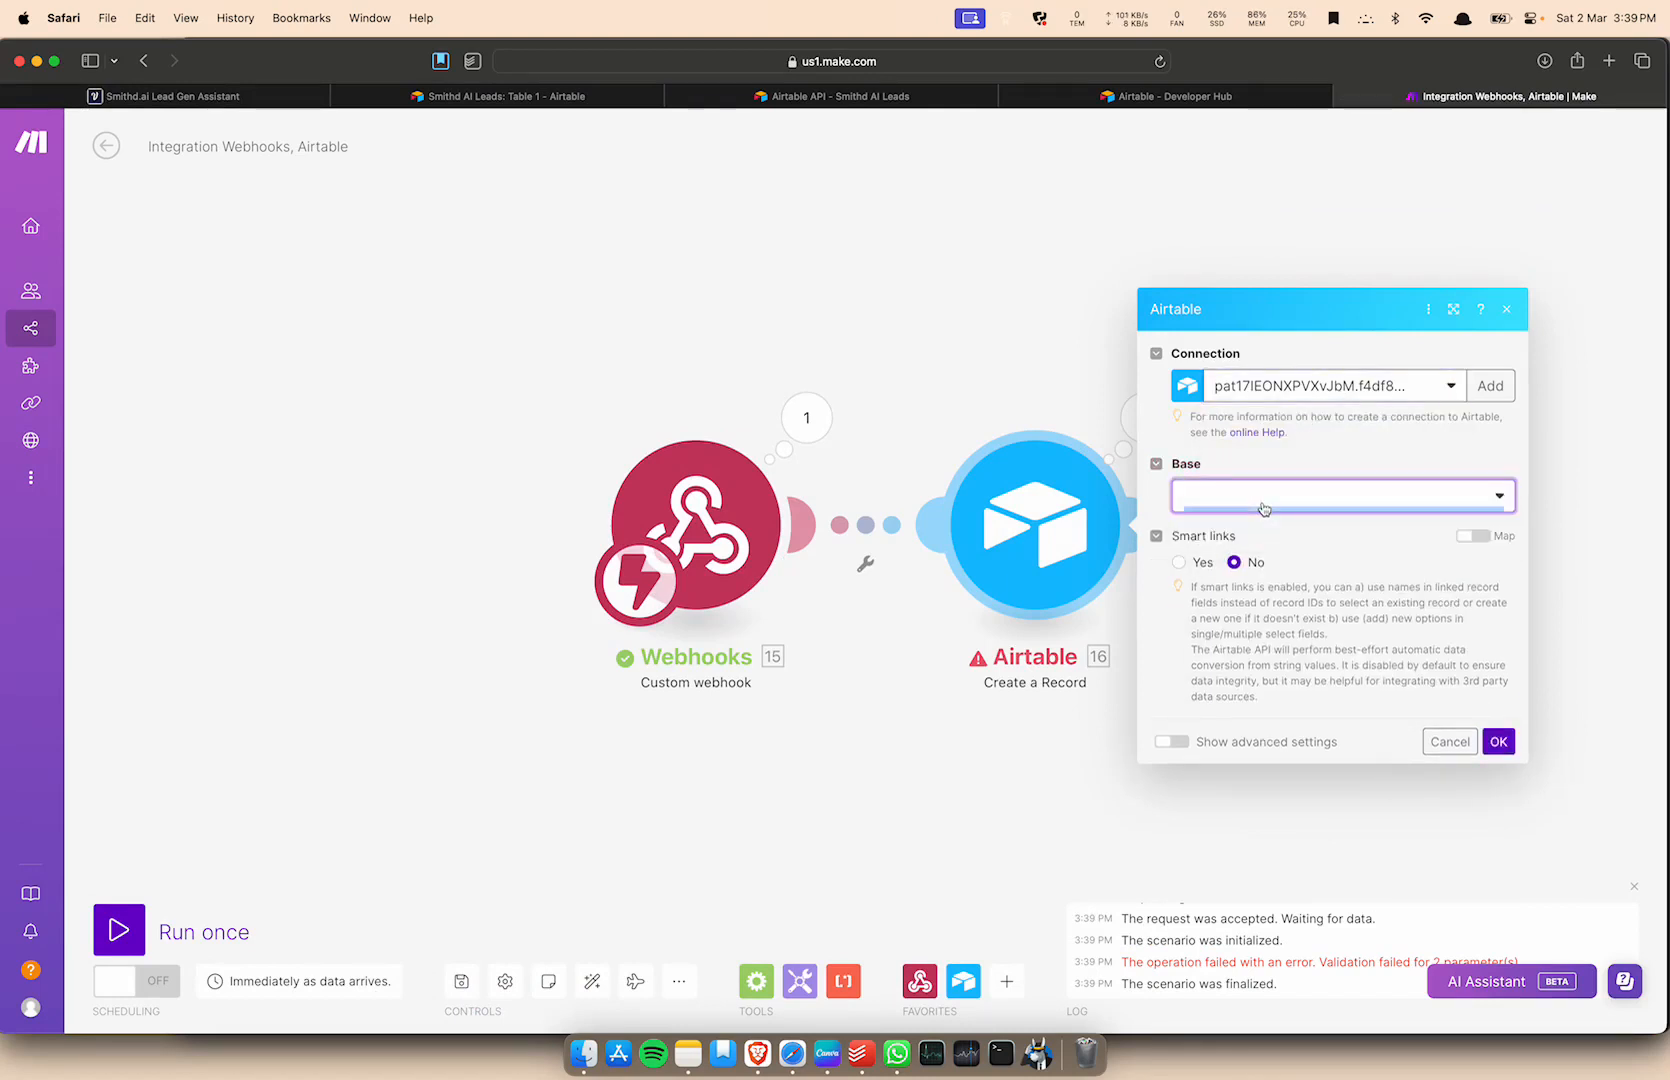
{"action": "left_click", "coordinate": [1262, 508]}
{"action": "left_click", "coordinate": [1379, 398]}
{"action": "left_click", "coordinate": [1268, 498]}
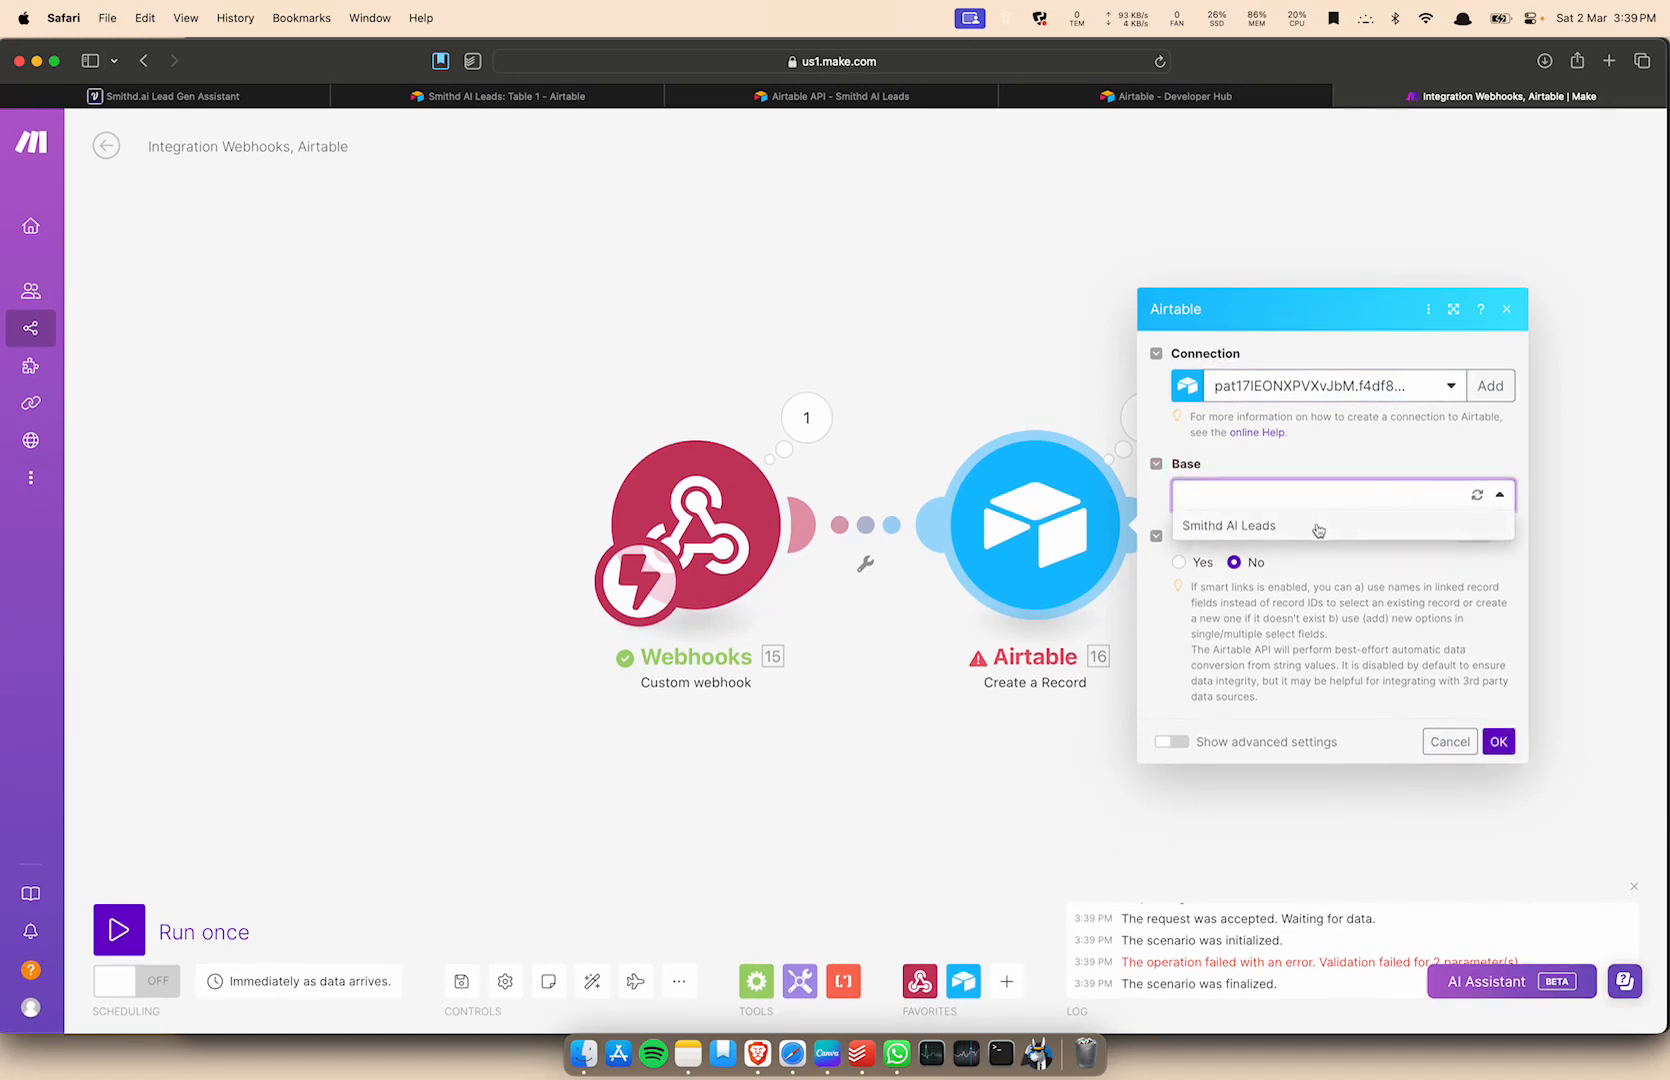
{"action": "left_click", "coordinate": [1318, 530]}
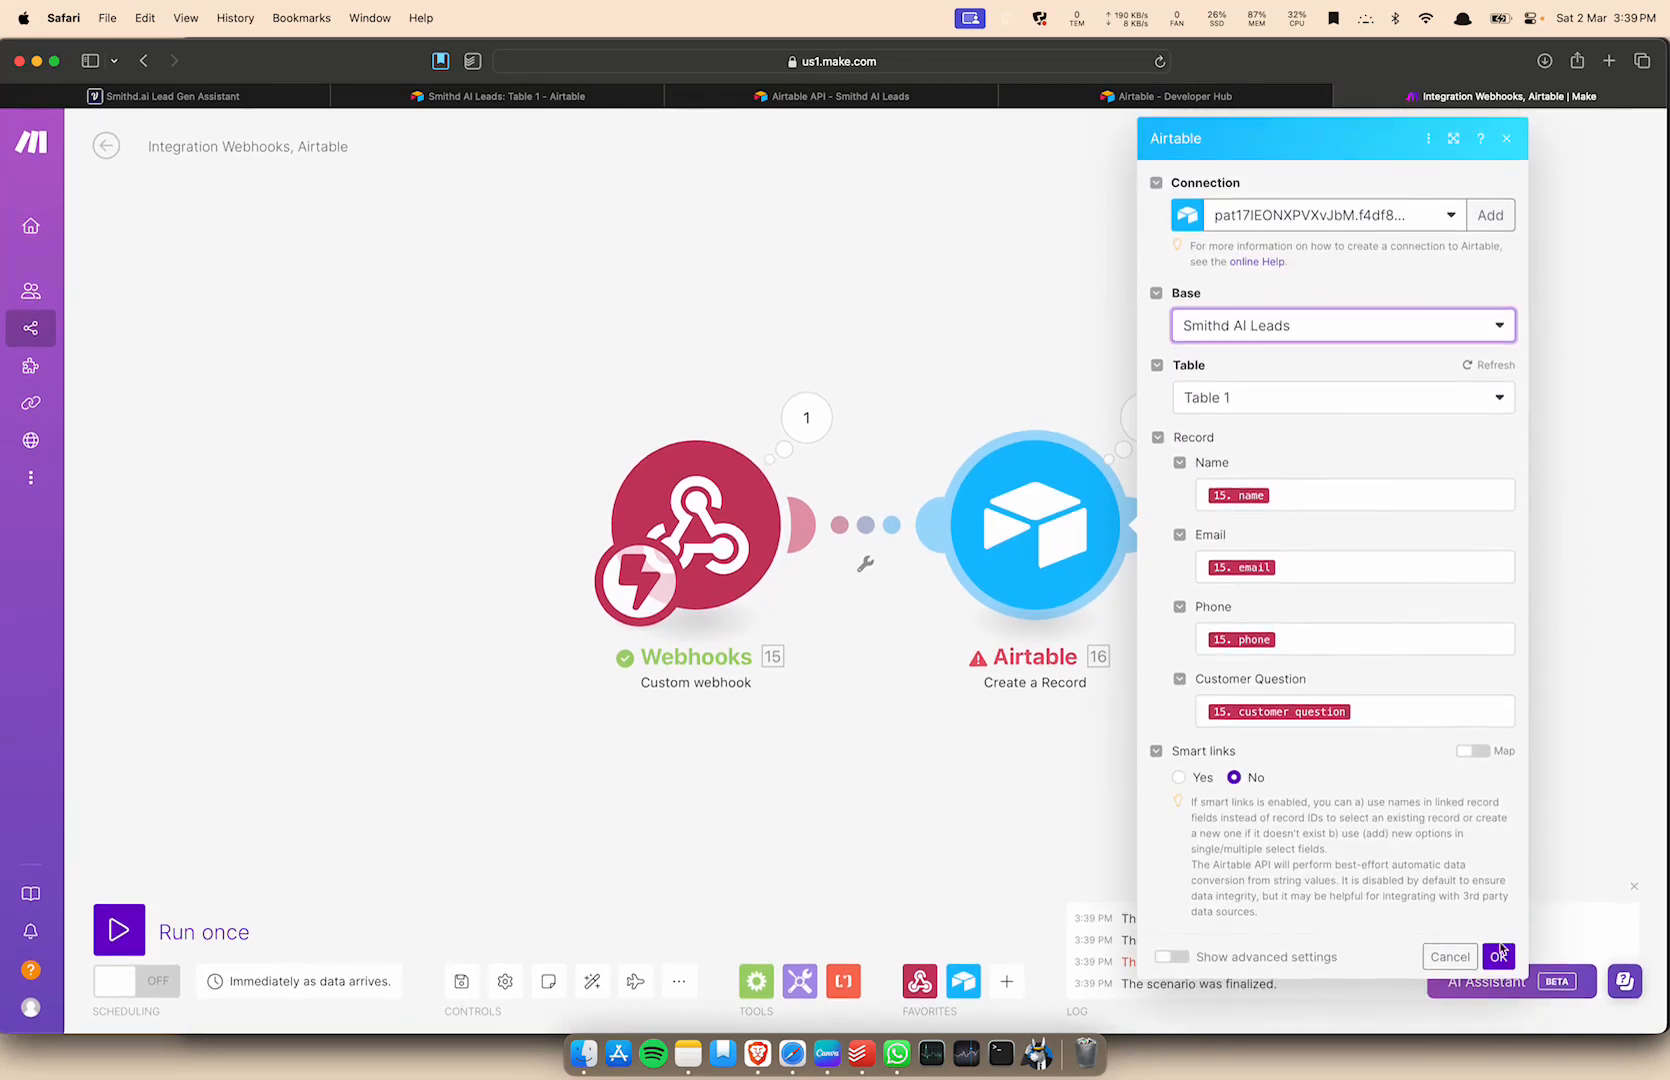
{"action": "left_click", "coordinate": [1498, 955]}
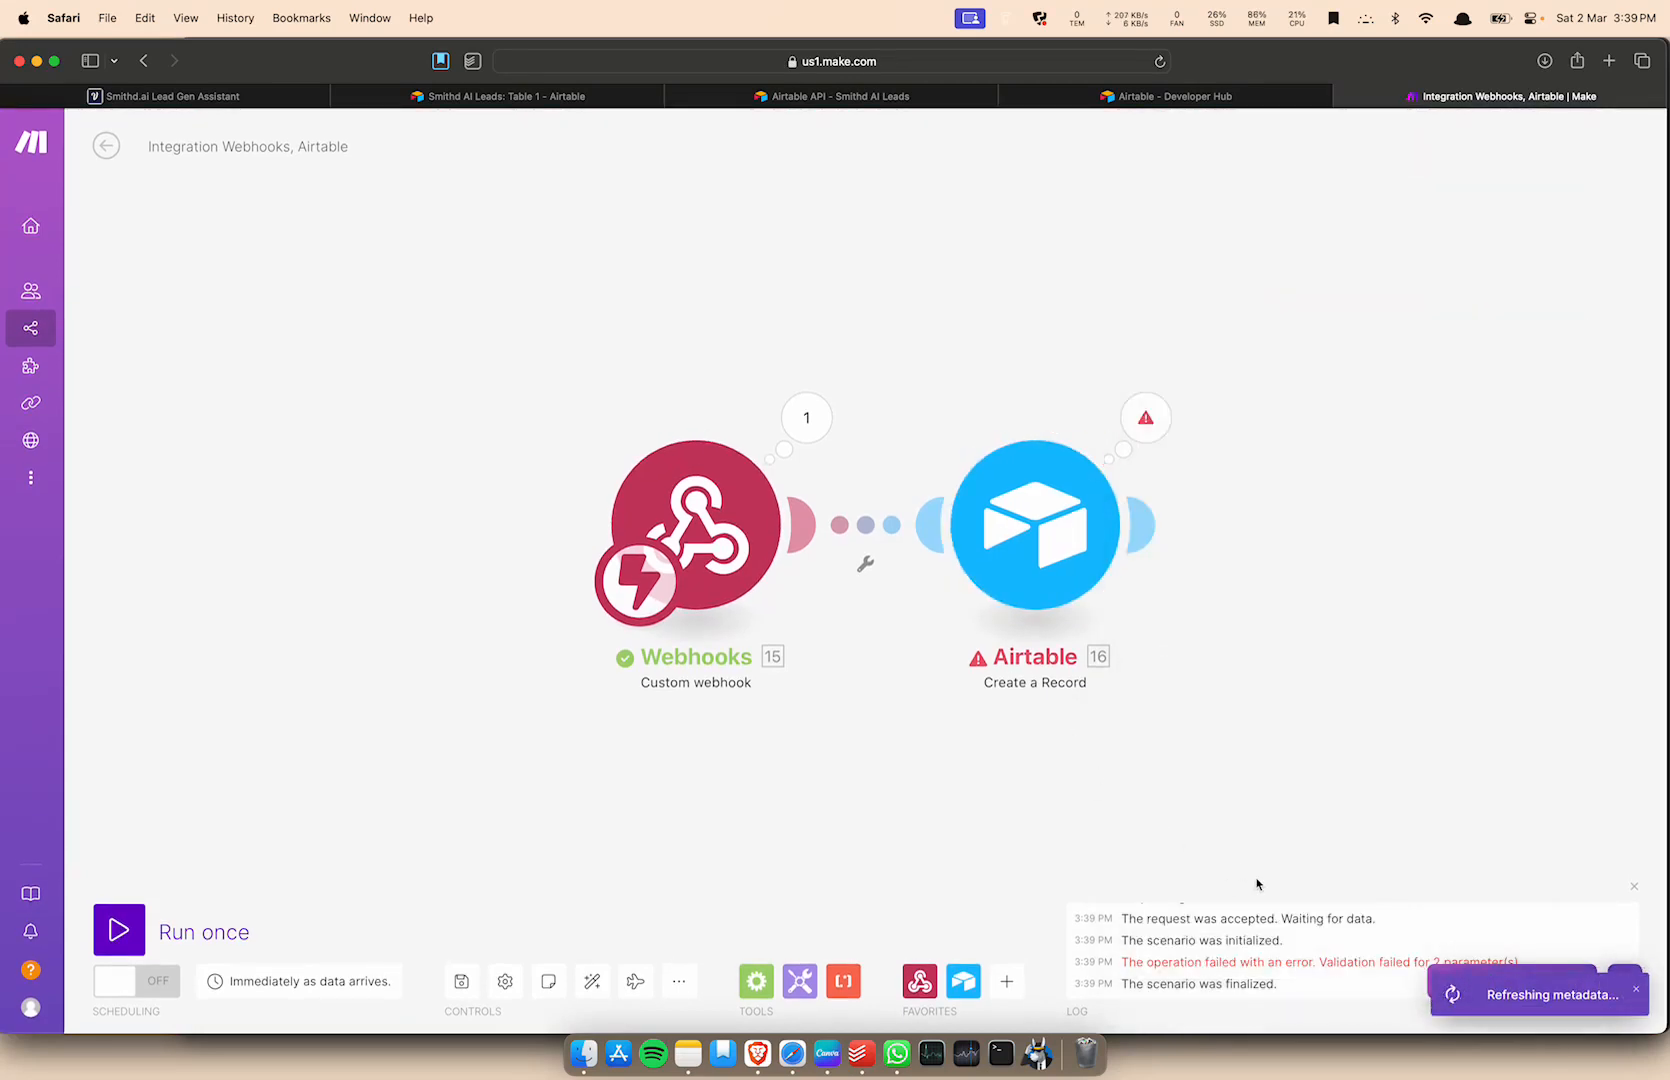
{"action": "left_click", "coordinate": [461, 981]}
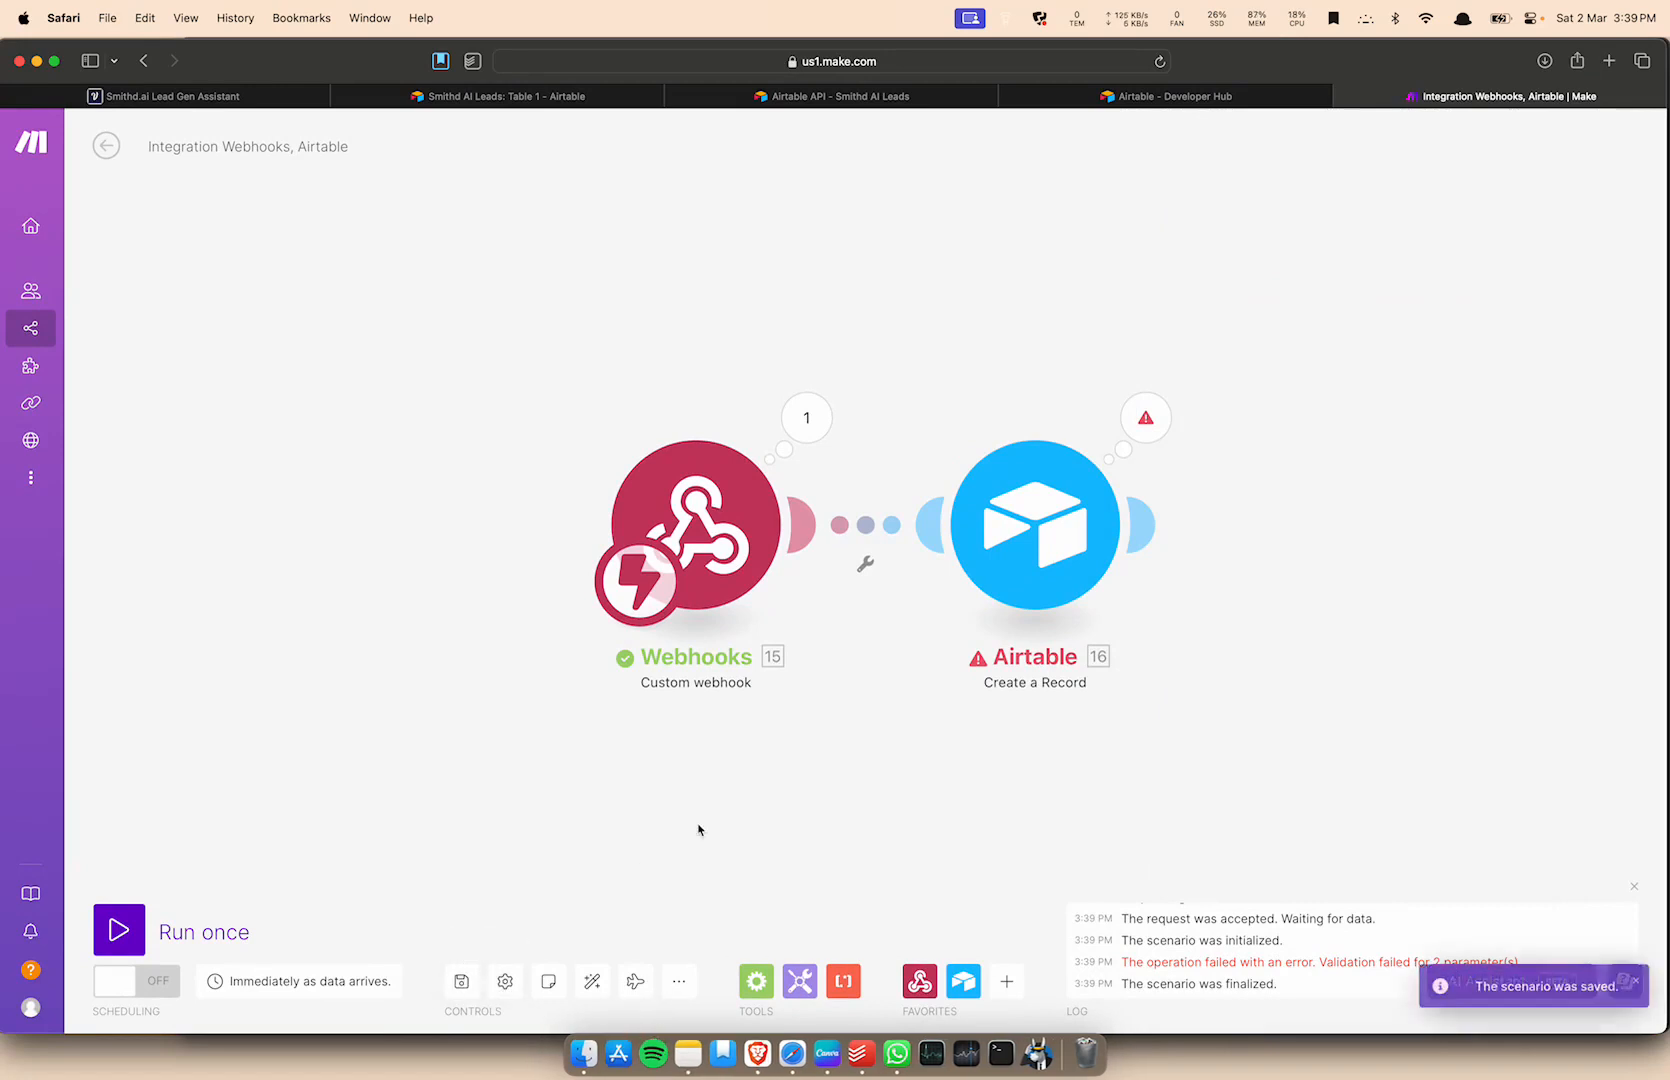
Review the Airtable module's run error and its mapped record fields, and confirm the module settings.
{"action": "left_click", "coordinate": [1144, 420]}
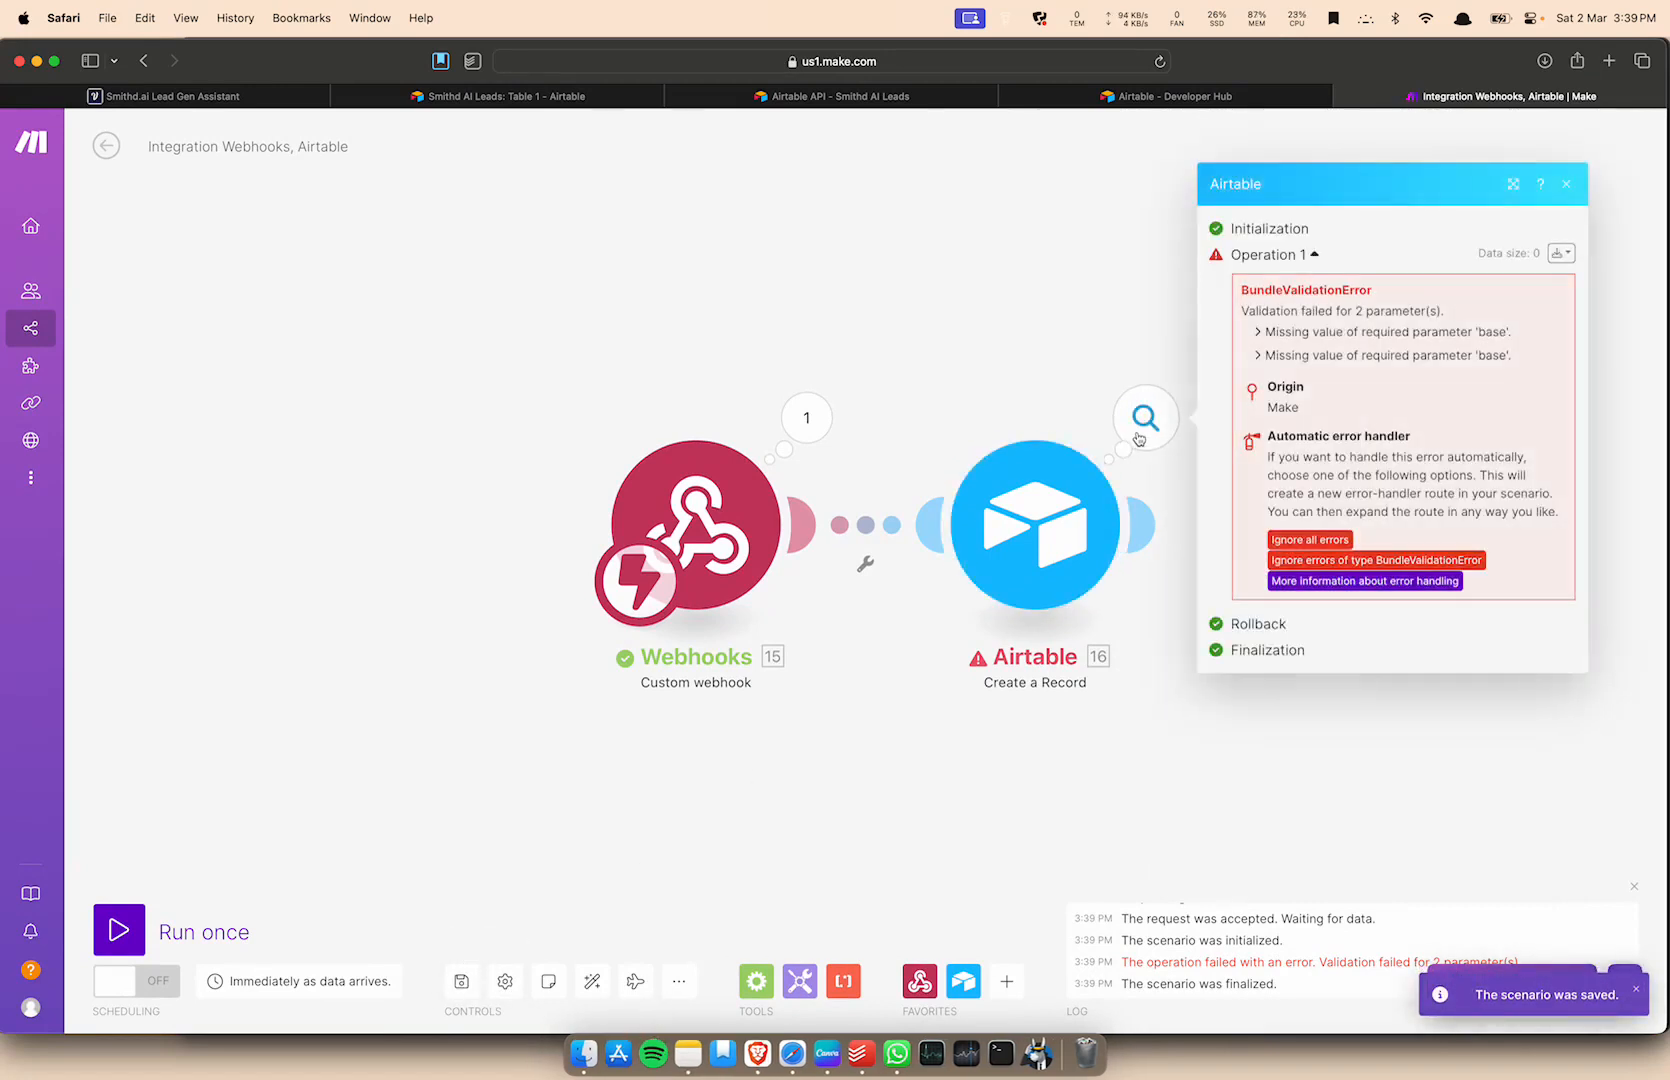
{"action": "left_click", "coordinate": [1035, 525]}
{"action": "left_click", "coordinate": [1345, 562]}
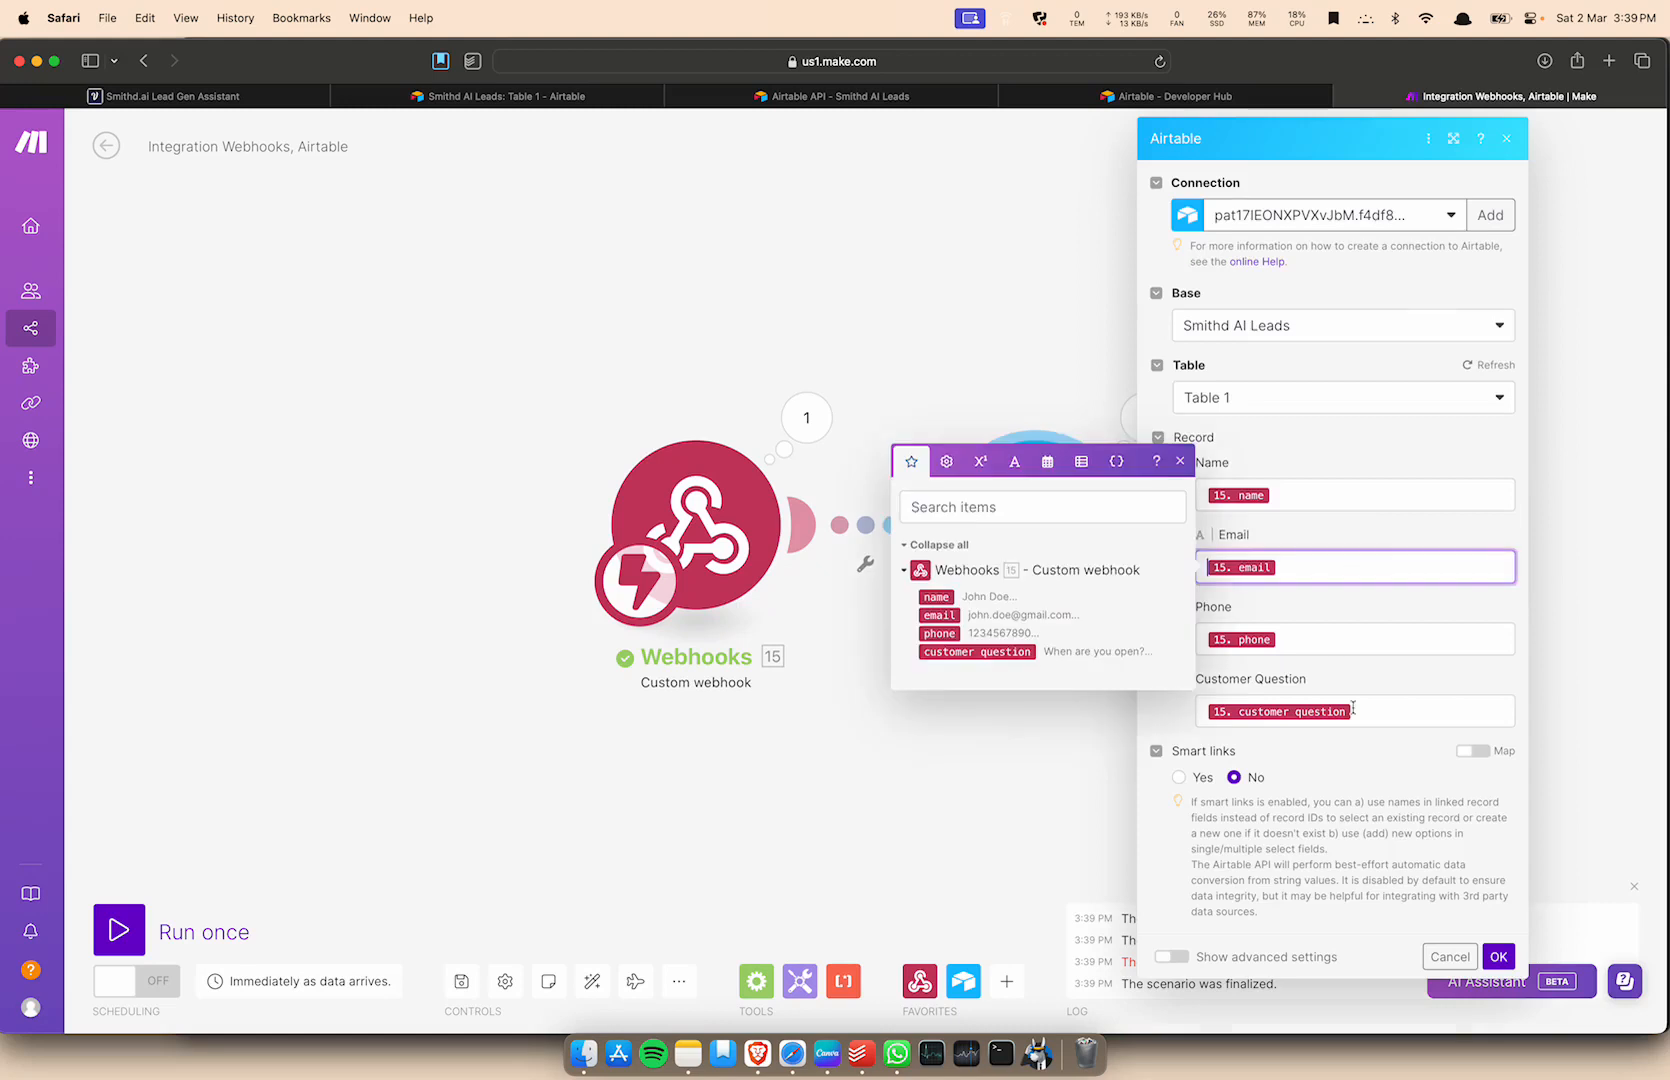
{"action": "left_click", "coordinate": [1503, 953]}
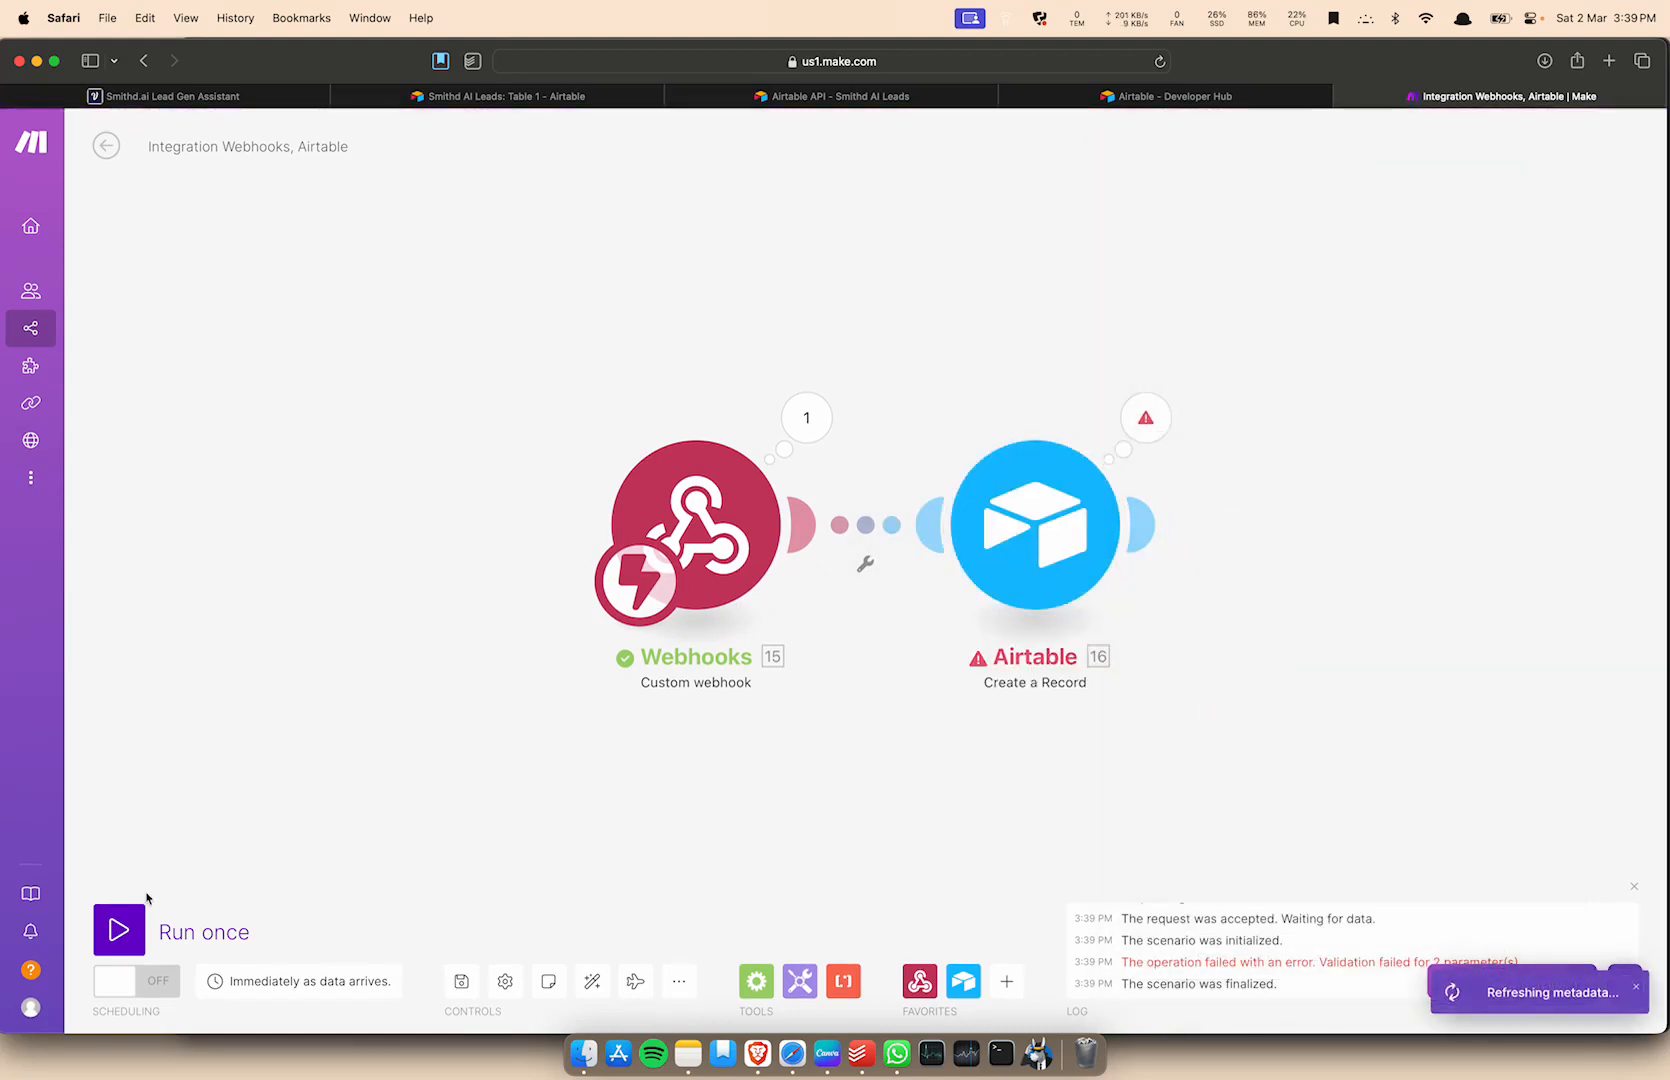
Run the scenario once using the existing webhook data and check the leads table in Airtable.
{"action": "left_click", "coordinate": [121, 928]}
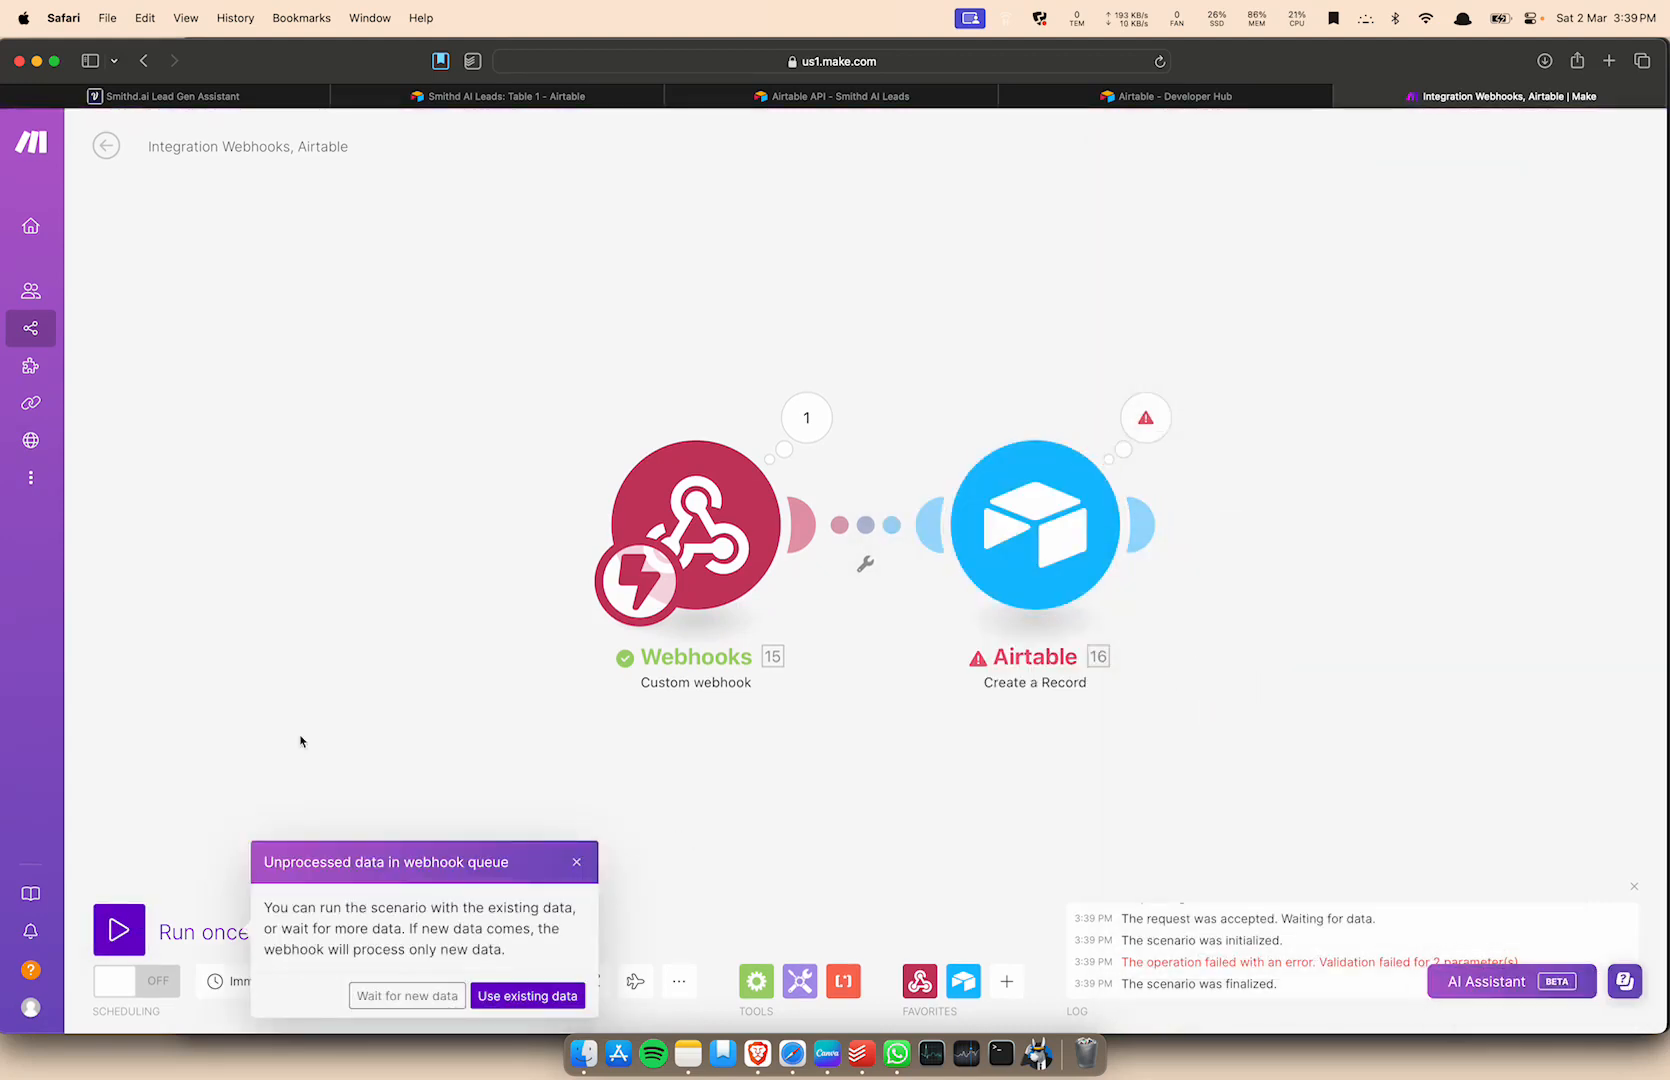
{"action": "left_click", "coordinate": [510, 996]}
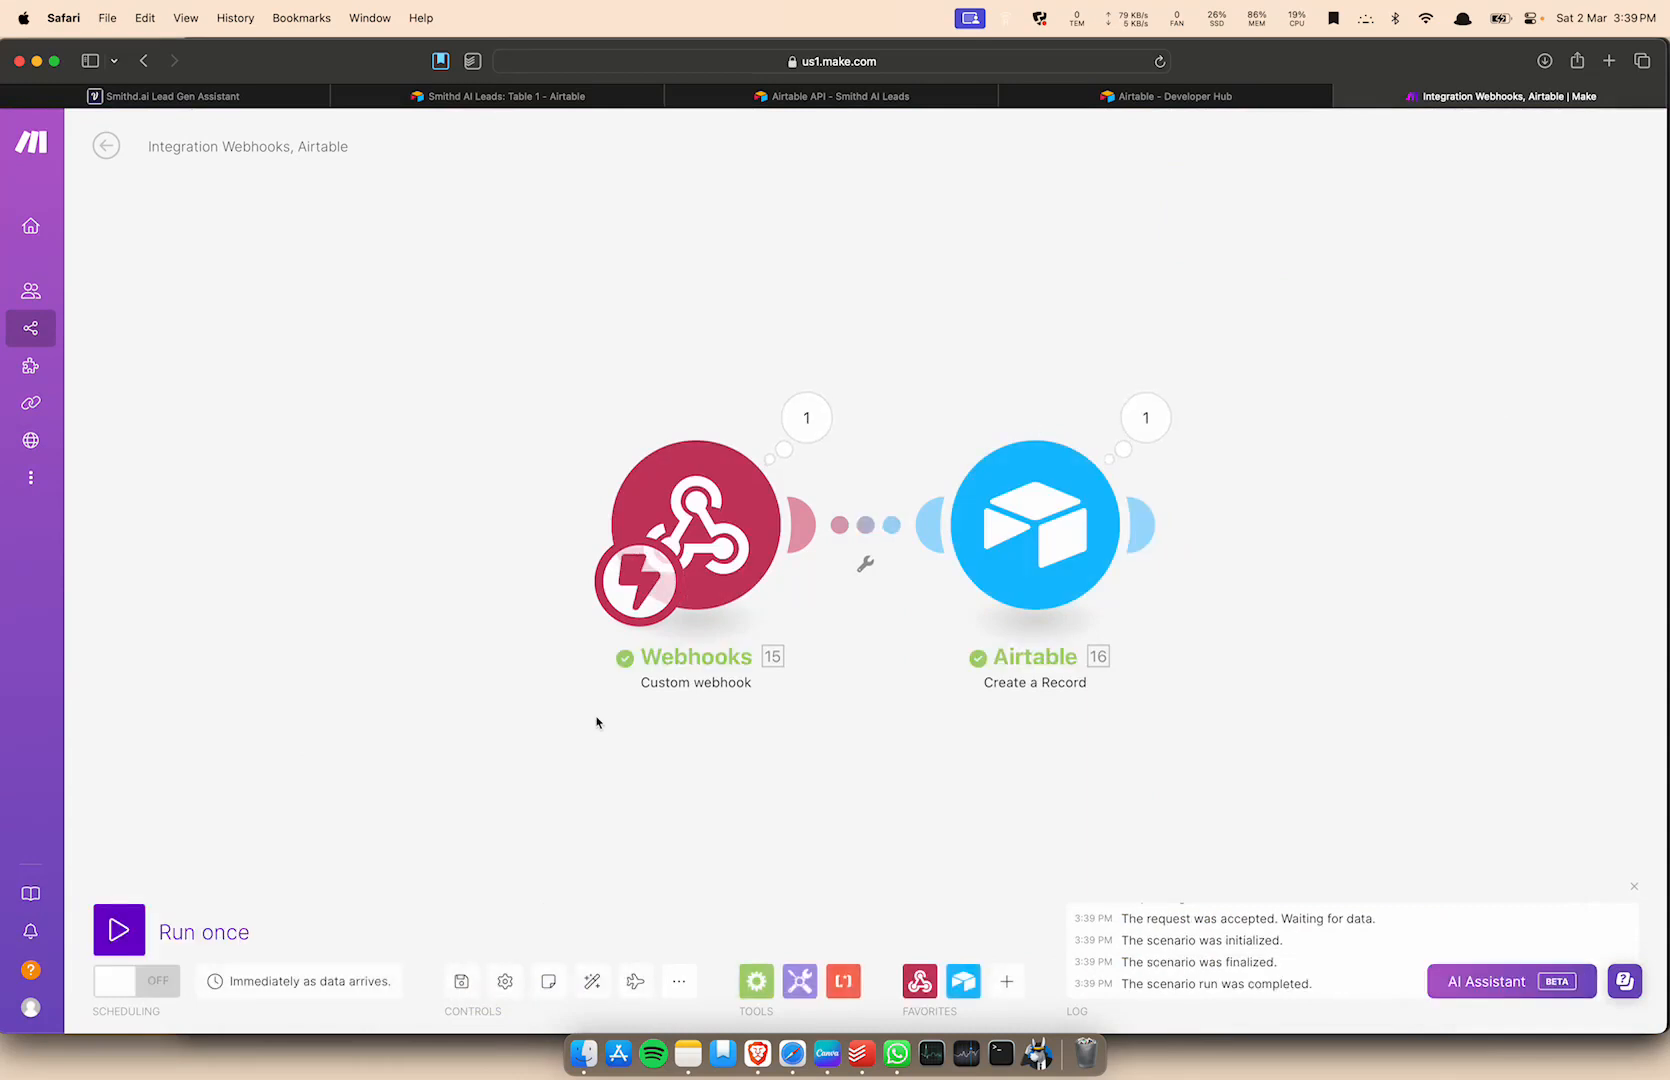
{"action": "left_click", "coordinate": [579, 98]}
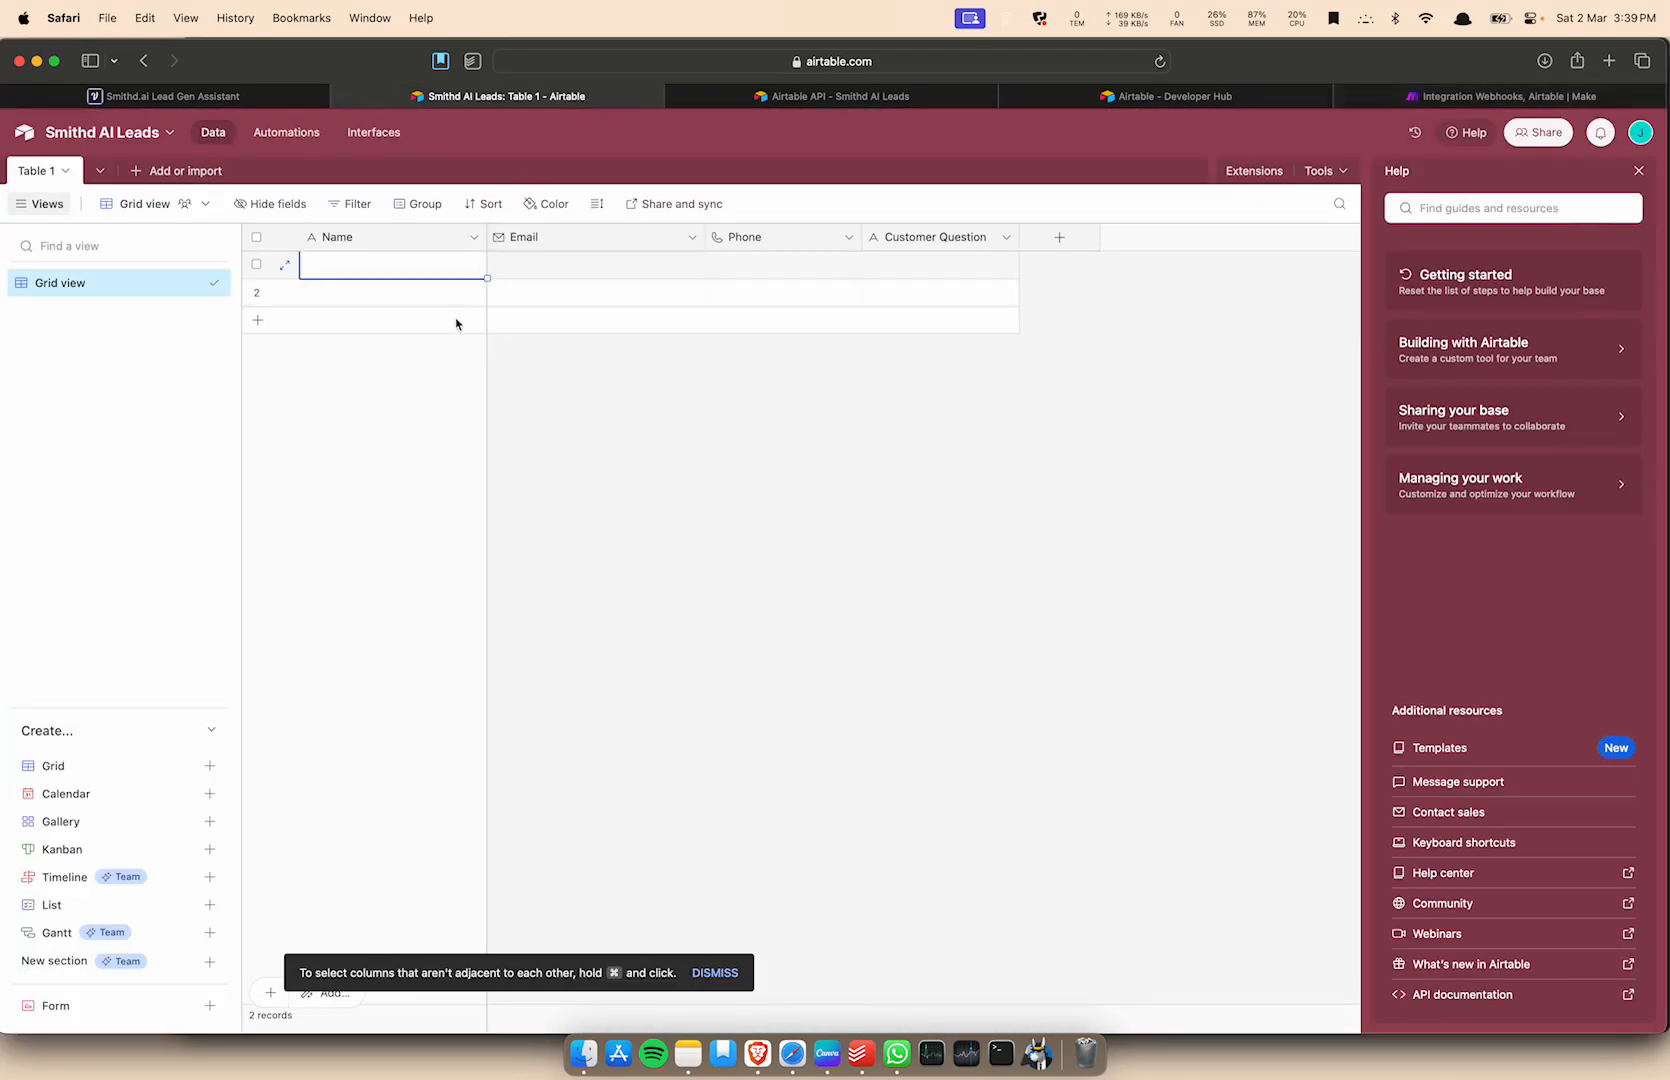
Look at the Airtable module in Make again and return to the Smithd AI Leads table to check for the new record.
{"action": "left_click", "coordinate": [1362, 94]}
{"action": "left_click", "coordinate": [1080, 455]}
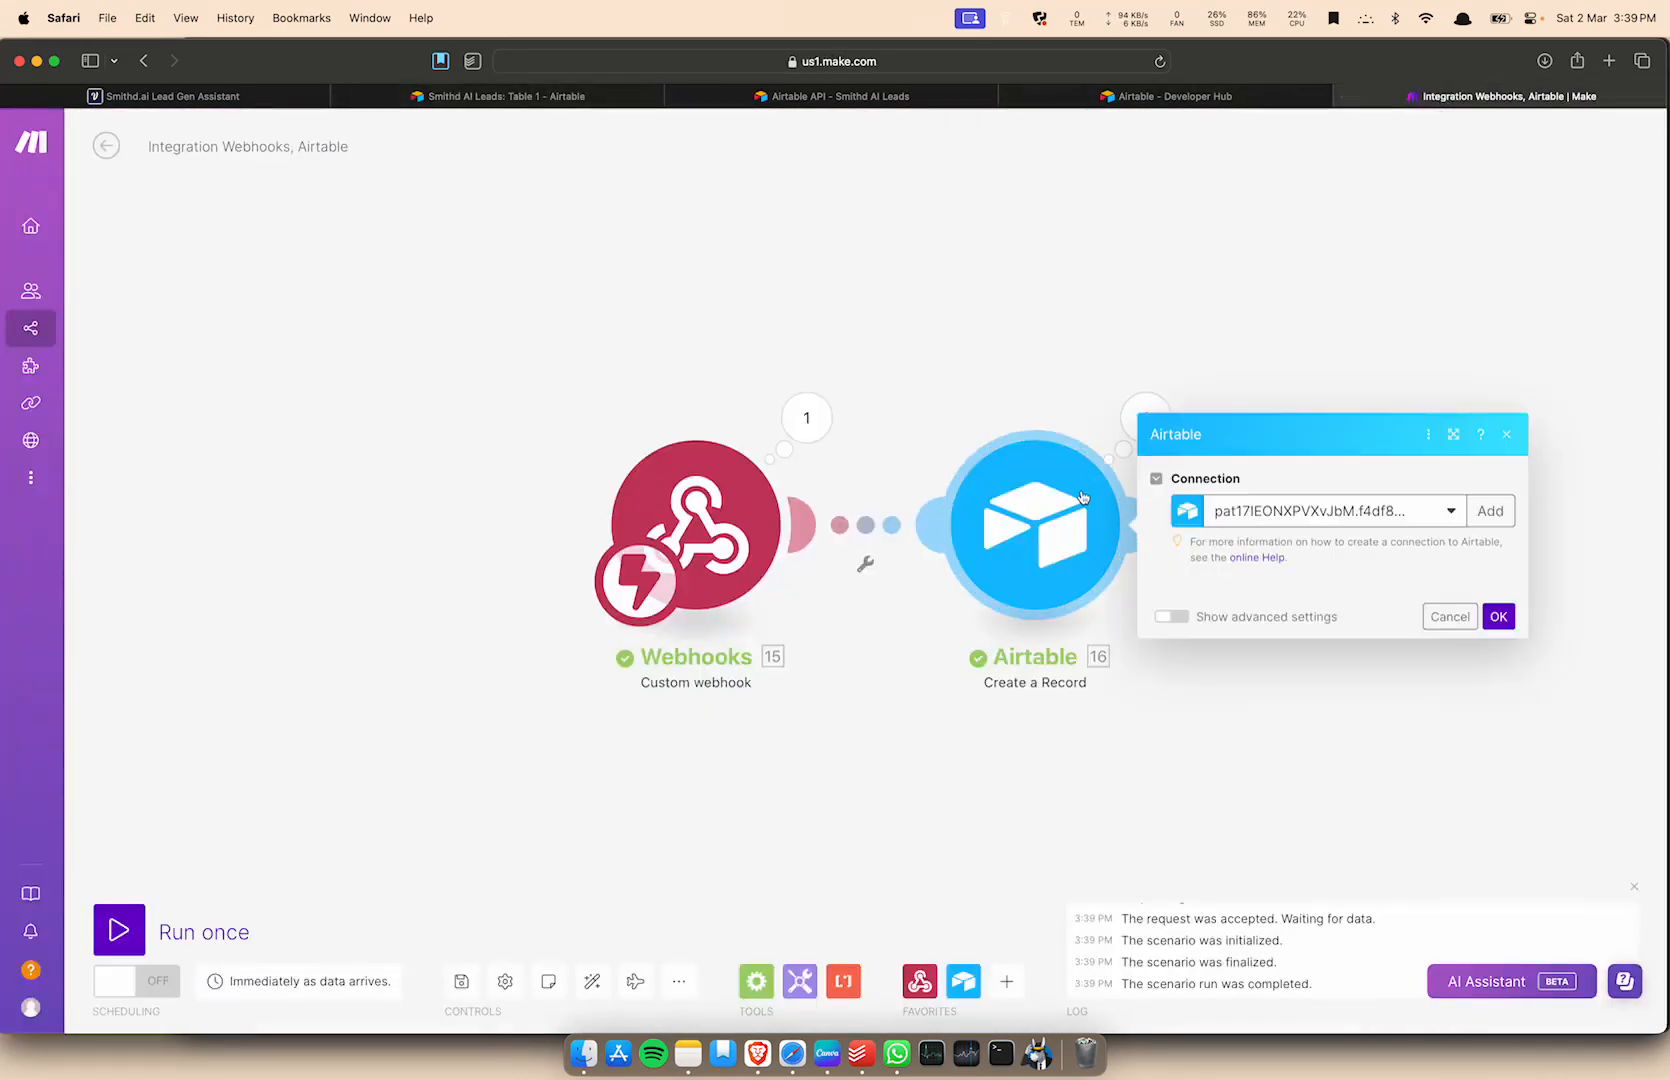
{"action": "left_click", "coordinate": [1040, 299]}
{"action": "left_click", "coordinate": [485, 94]}
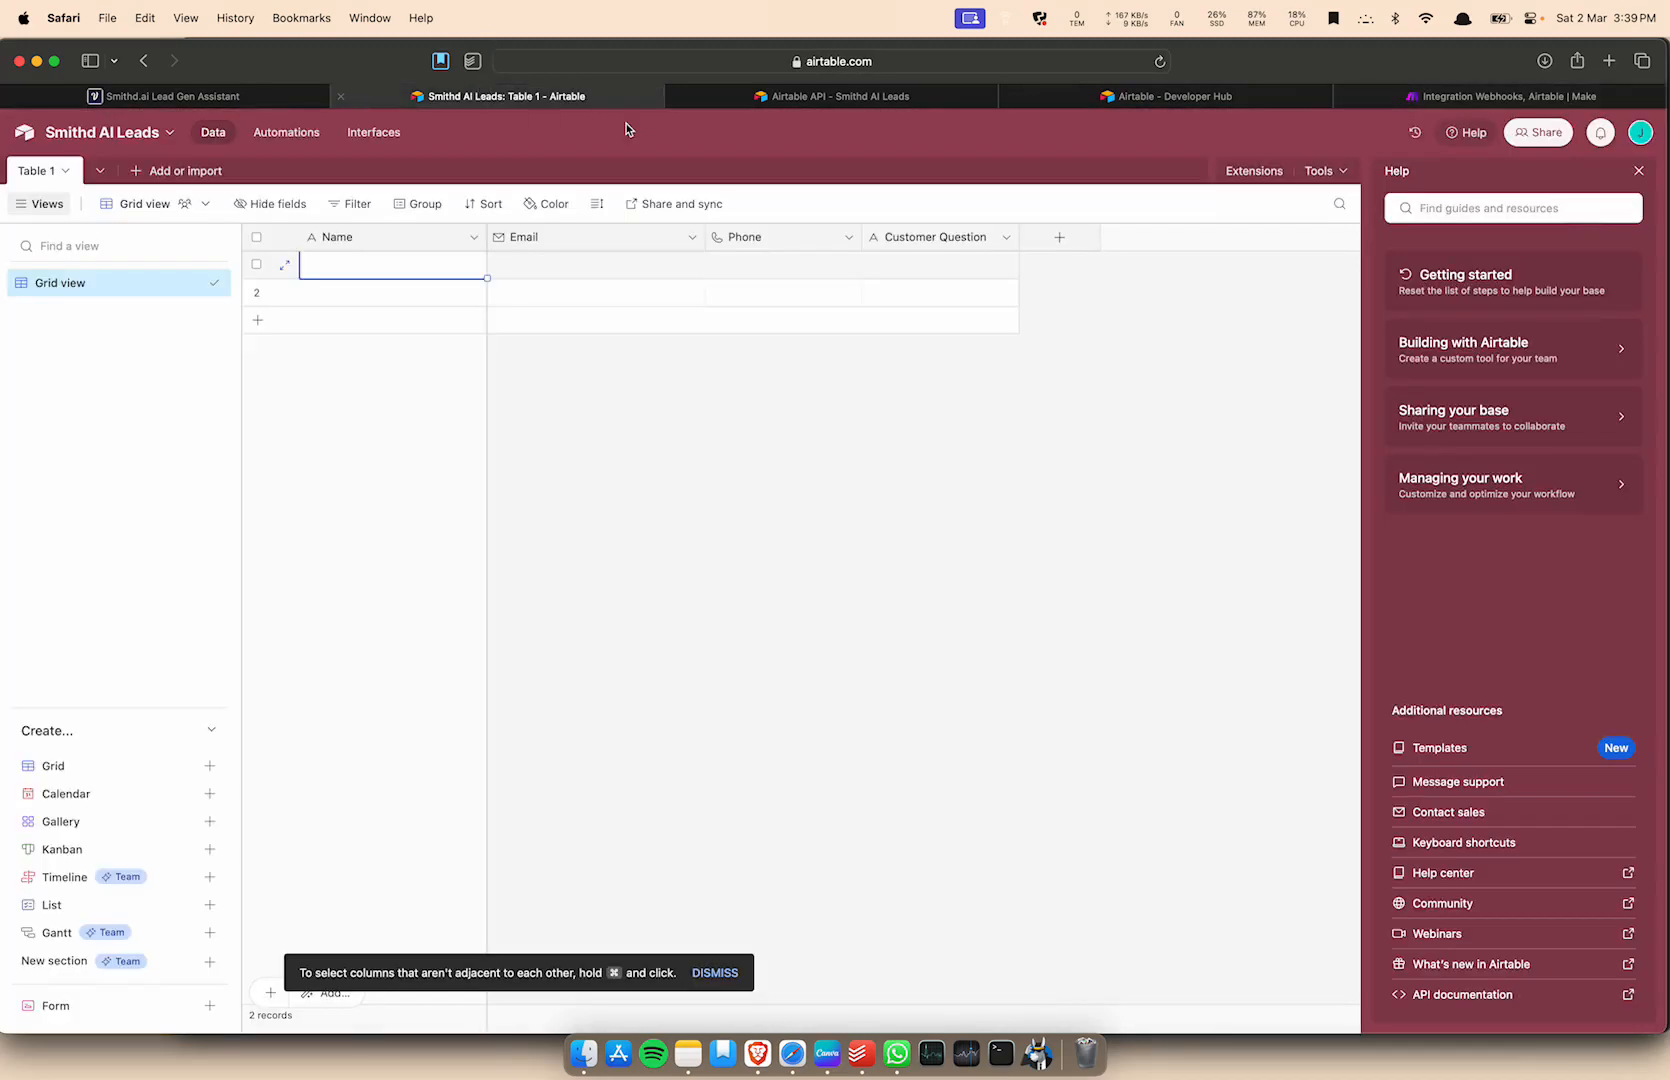
Switch to Voiceflow, resend the API block's test request, and check the Smithd AI Leads table in Airtable for the record.
{"action": "left_click", "coordinate": [776, 97]}
{"action": "left_click", "coordinate": [530, 97]}
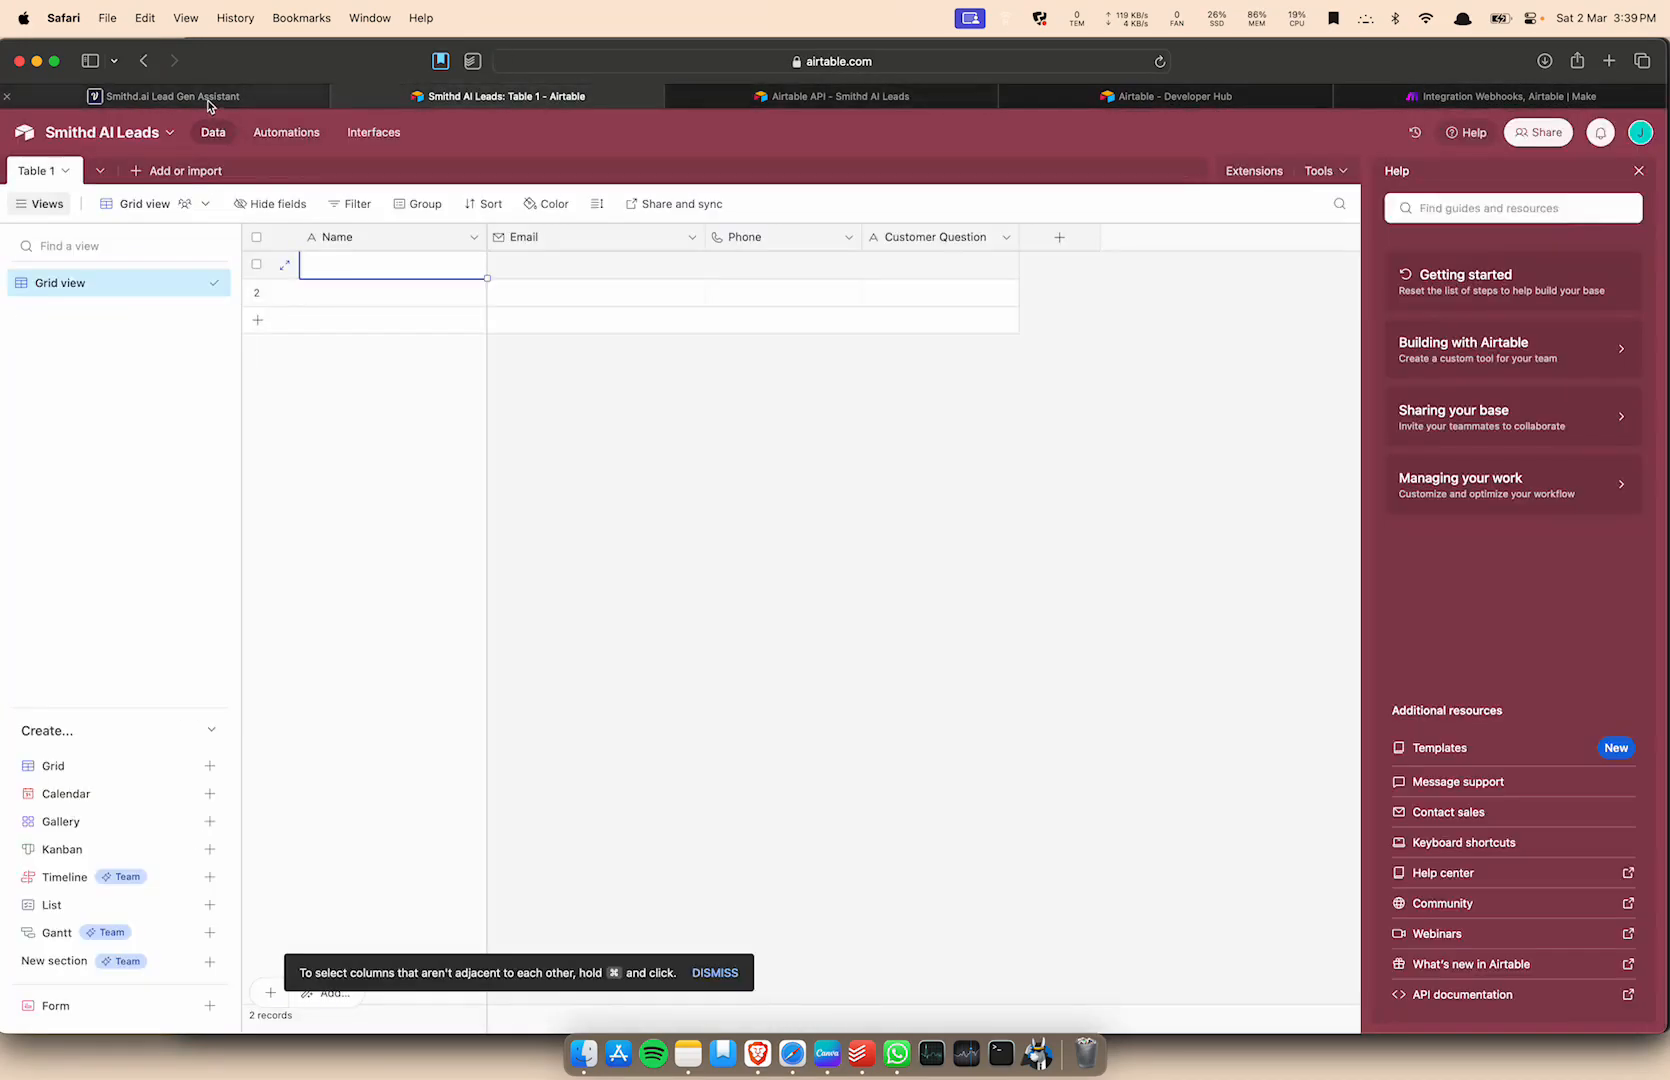
{"action": "left_click", "coordinate": [208, 100]}
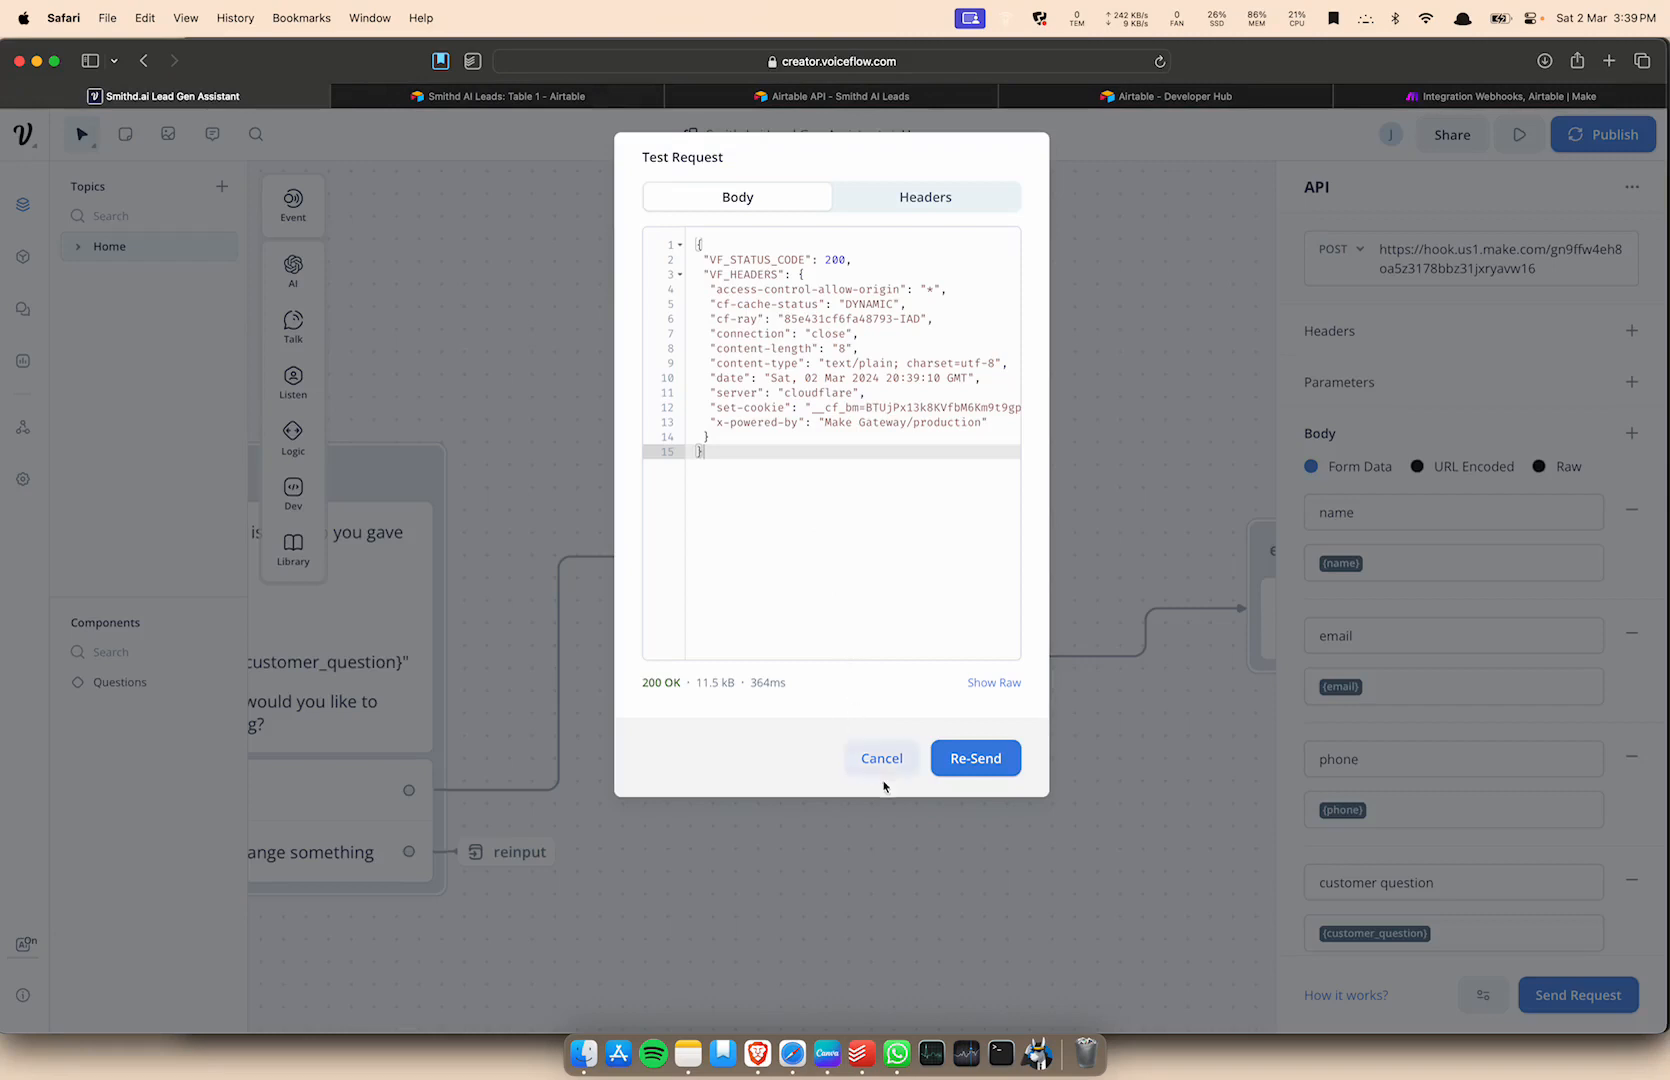
{"action": "left_click", "coordinate": [958, 760]}
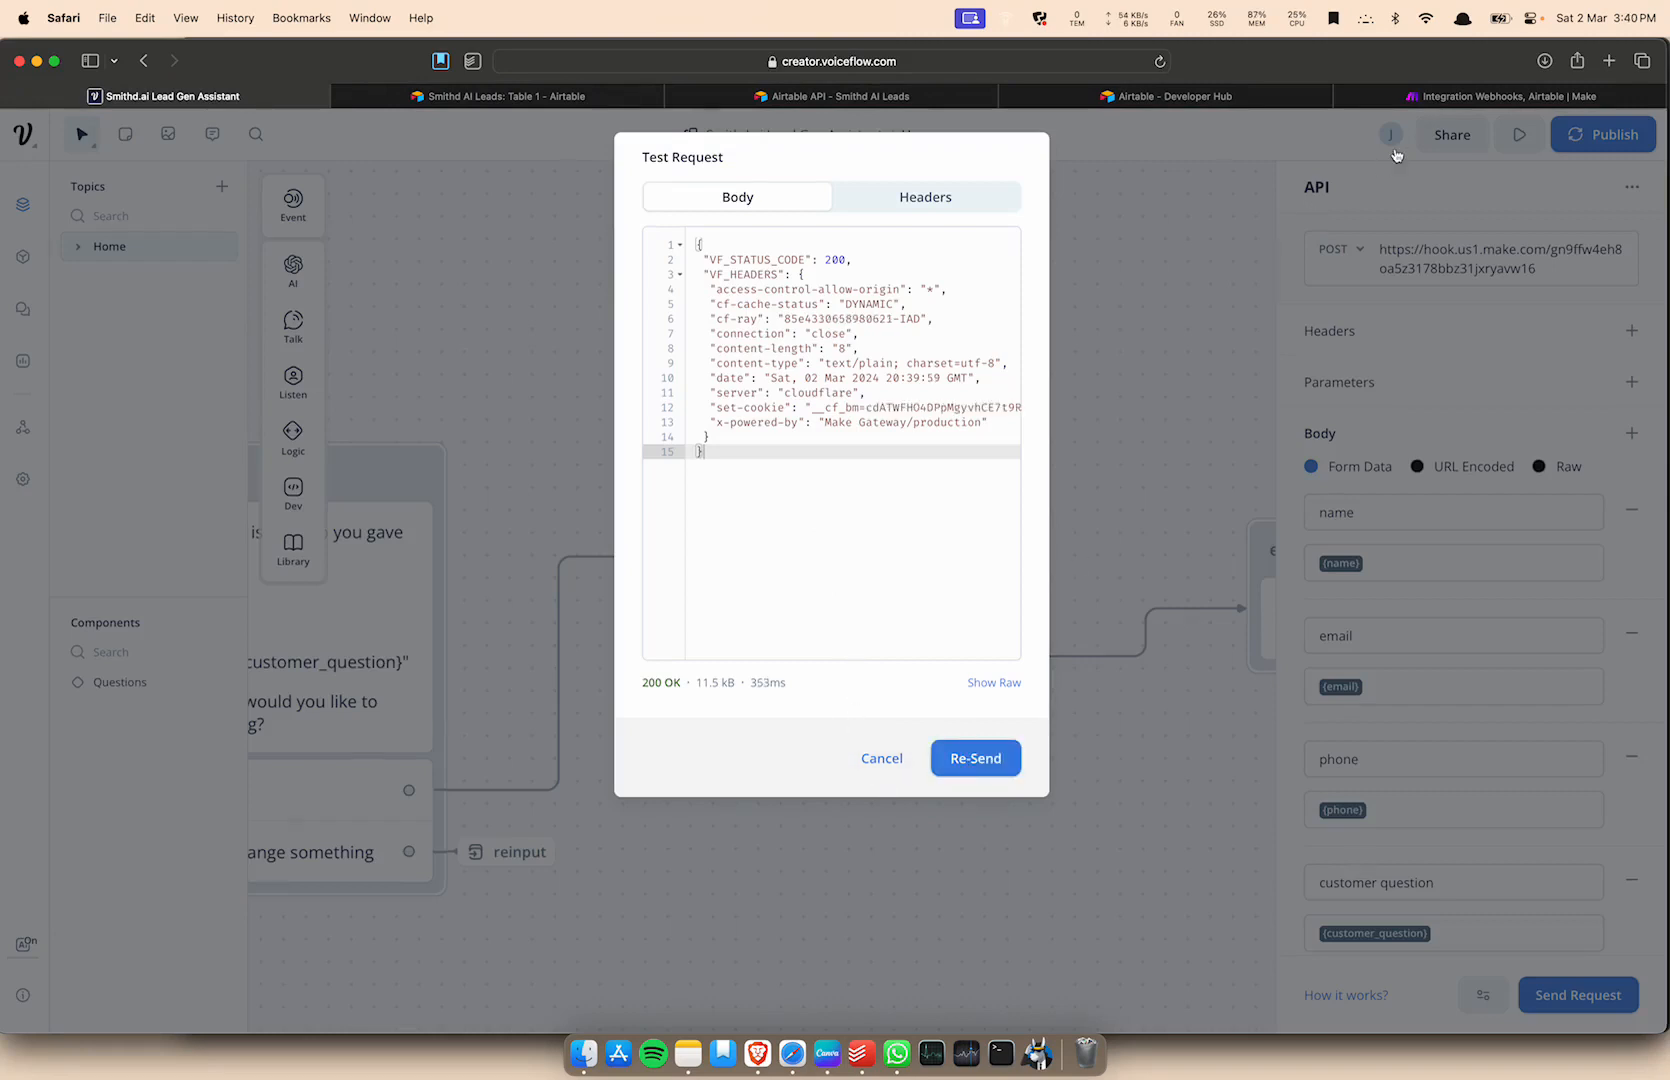
{"action": "left_click", "coordinate": [560, 98]}
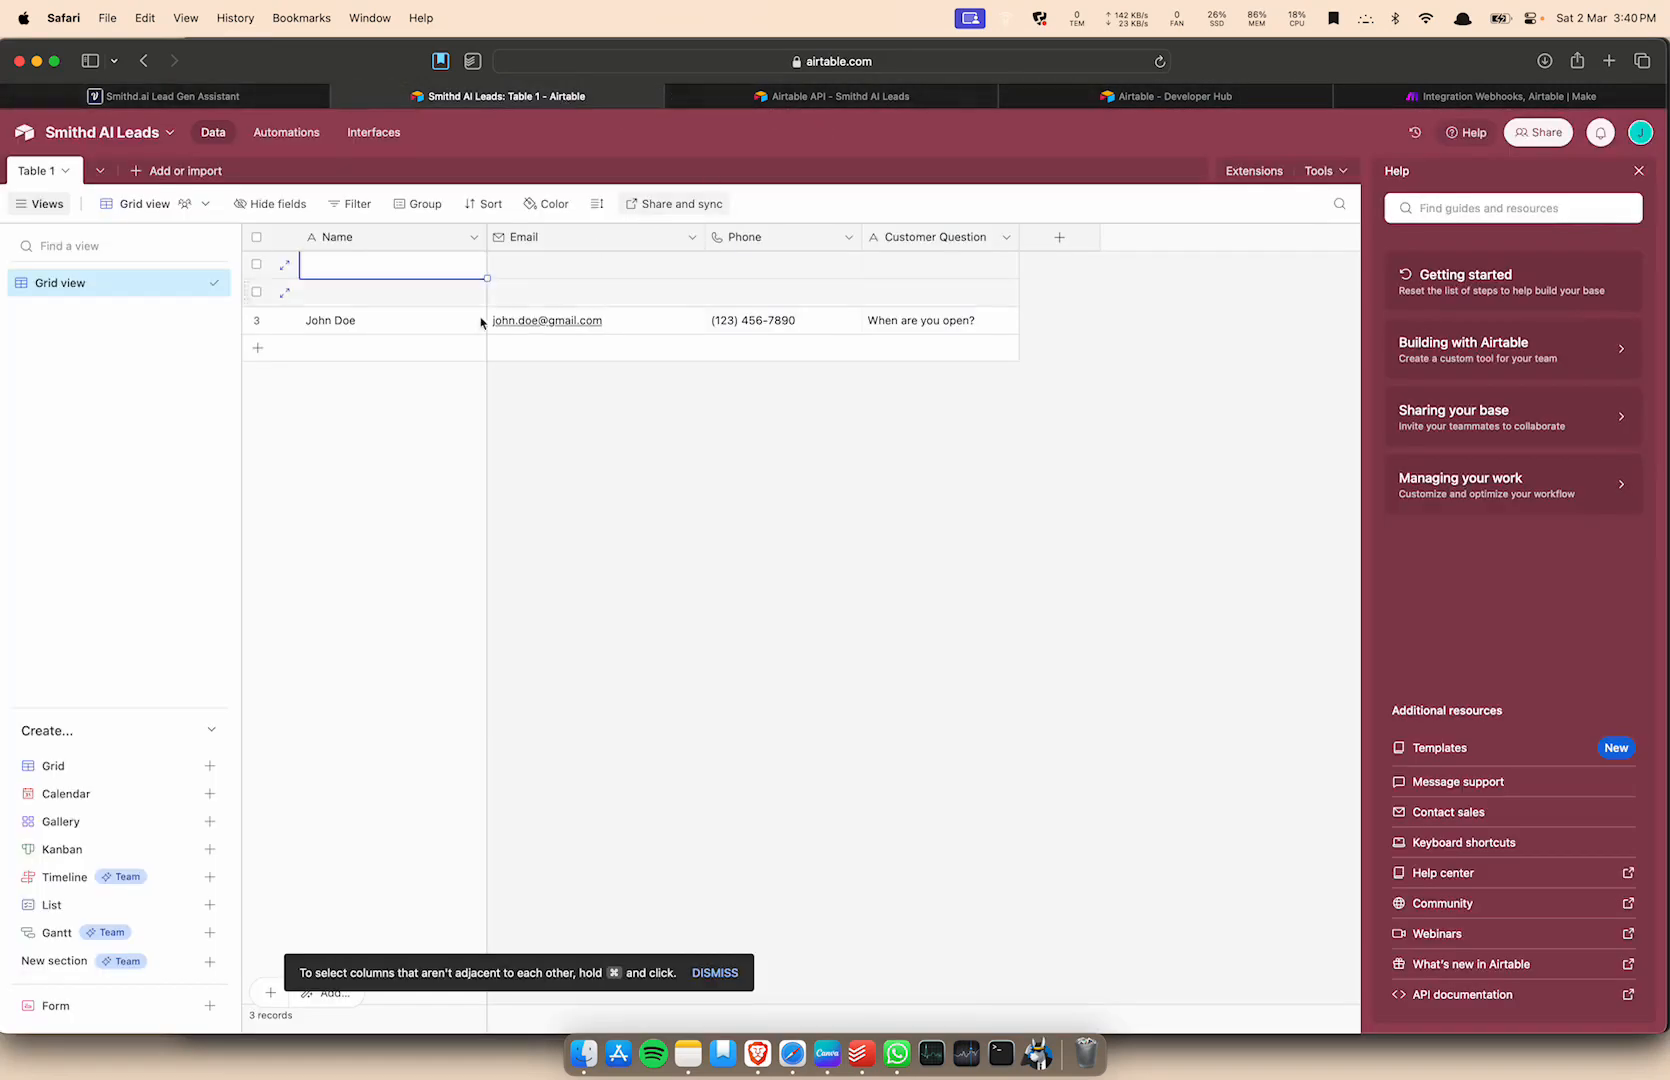
Return to Voiceflow, close the test request and open the assistant's prototype test view.
{"action": "left_click", "coordinate": [180, 99]}
{"action": "left_click", "coordinate": [773, 873]}
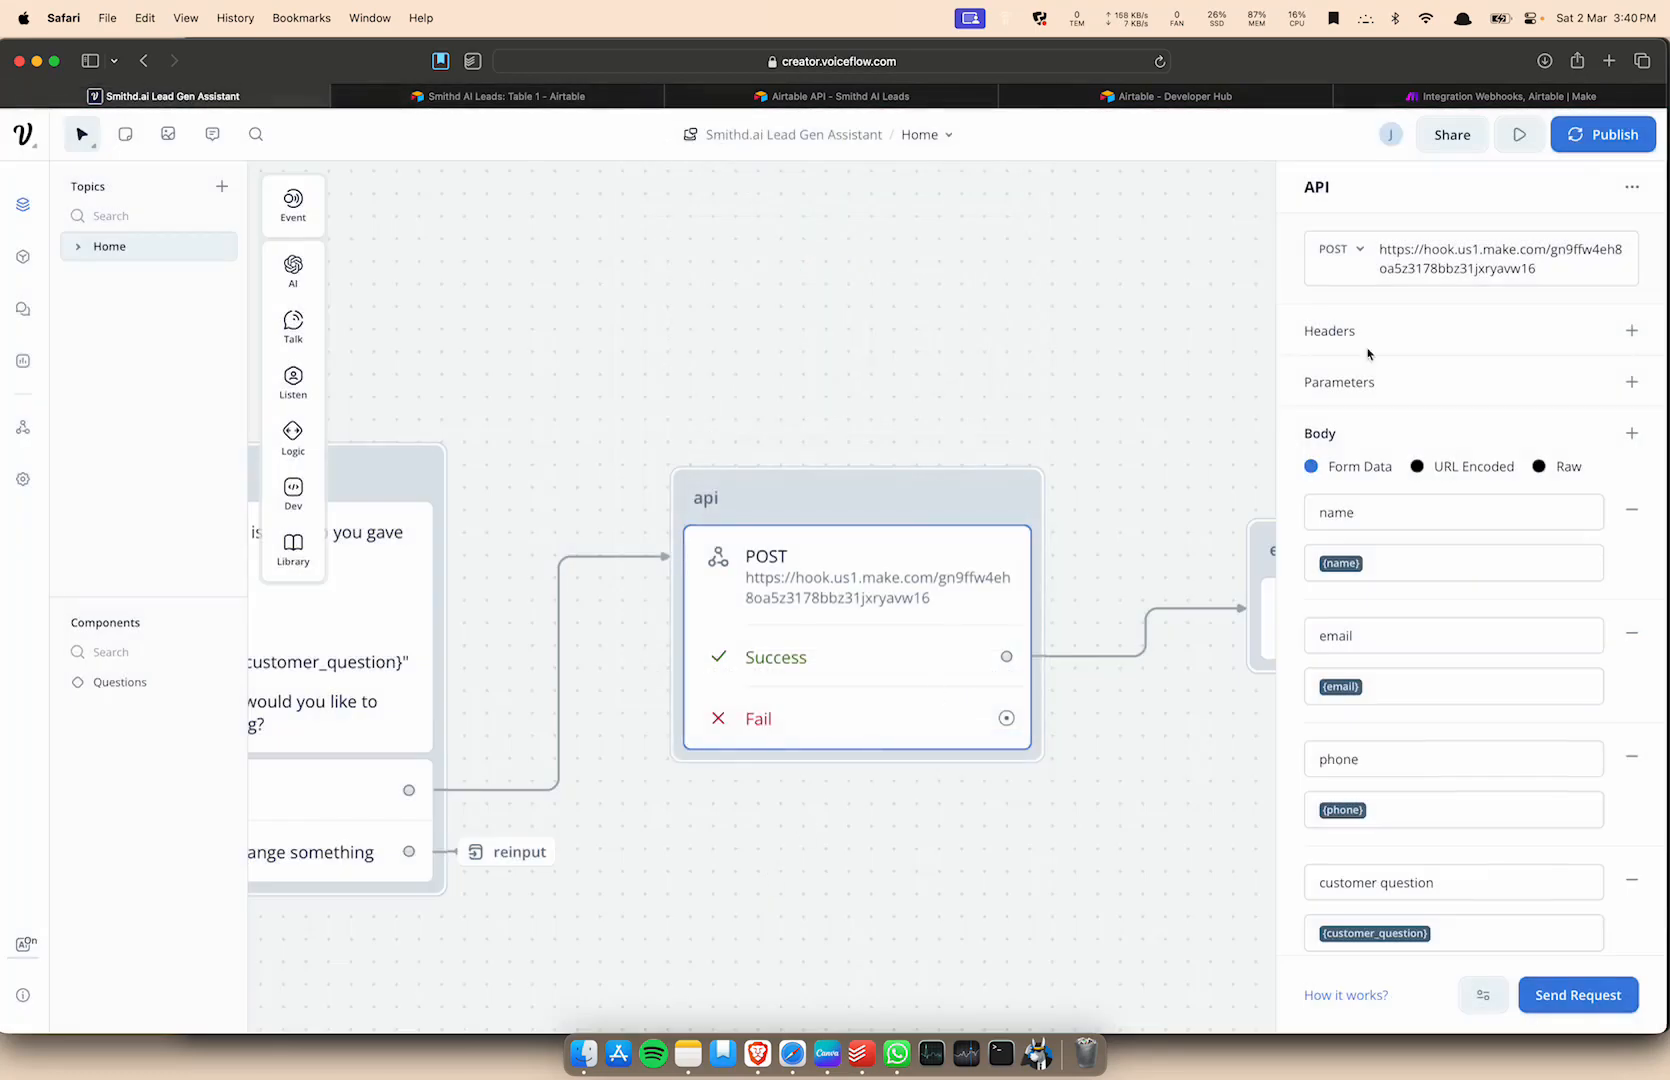
{"action": "left_click", "coordinate": [1519, 135]}
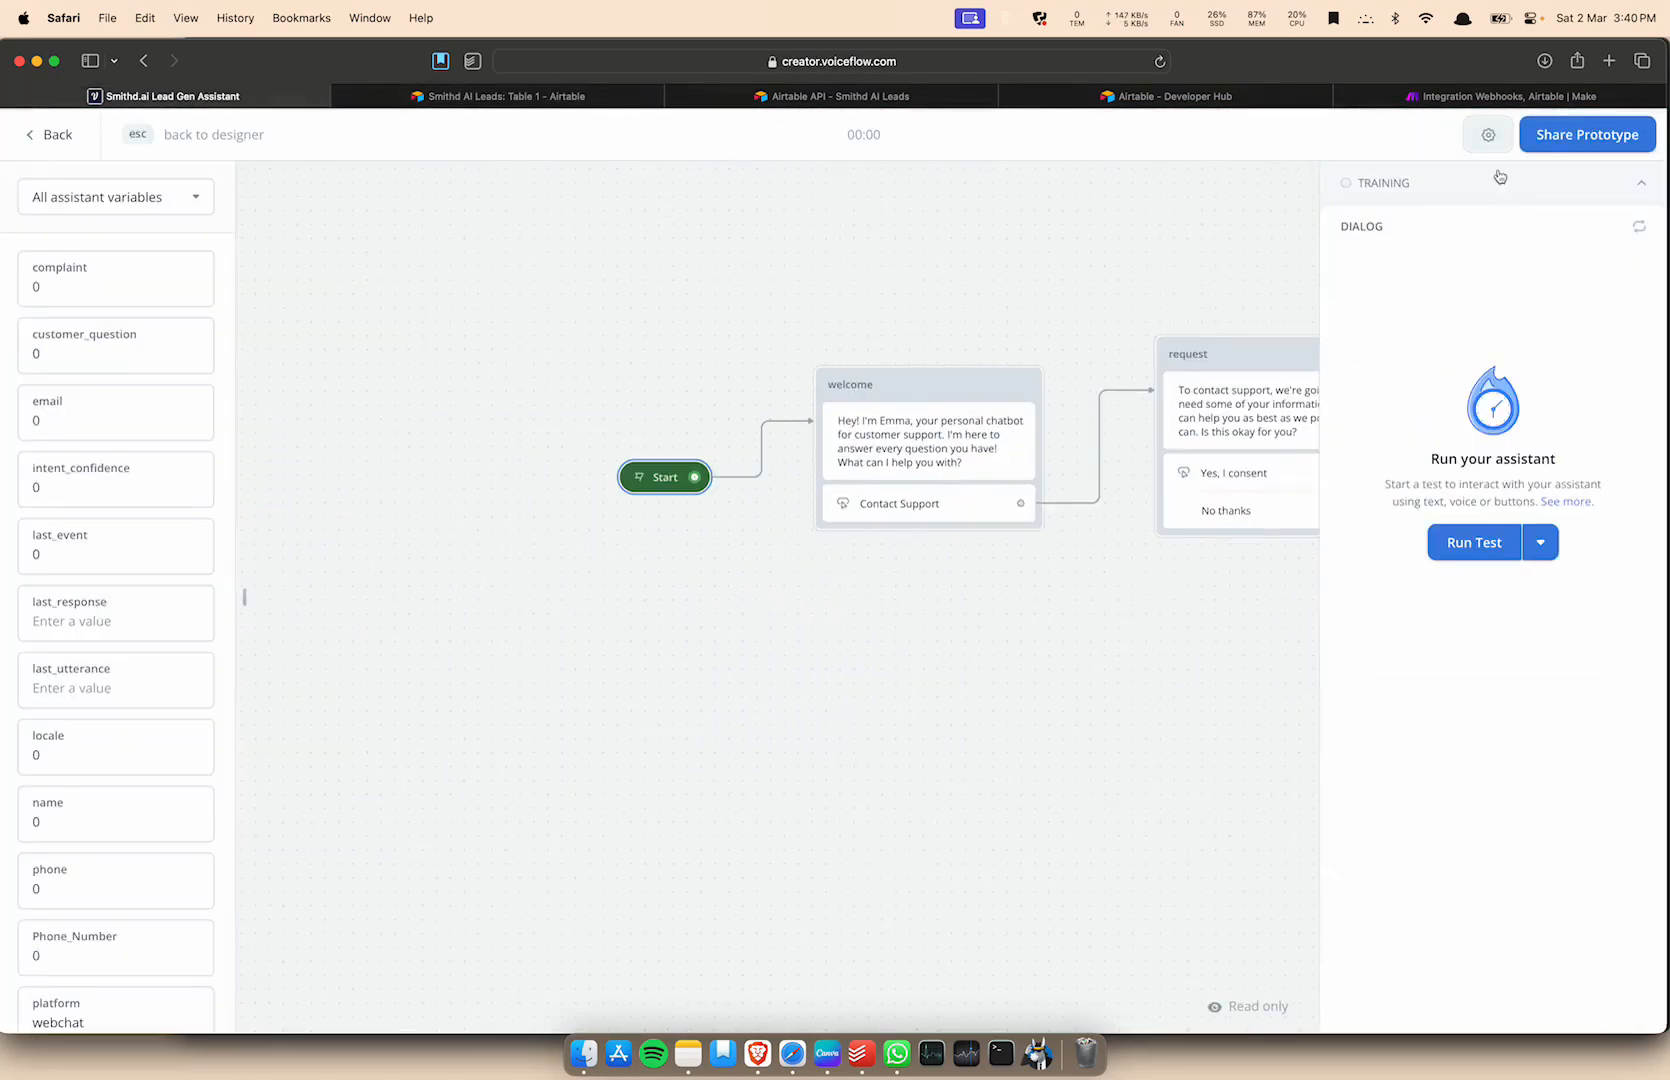
Switch to Make and confirm the scenario's schedule setting with Run scenario set to Immediately.
{"action": "left_click", "coordinate": [1510, 97]}
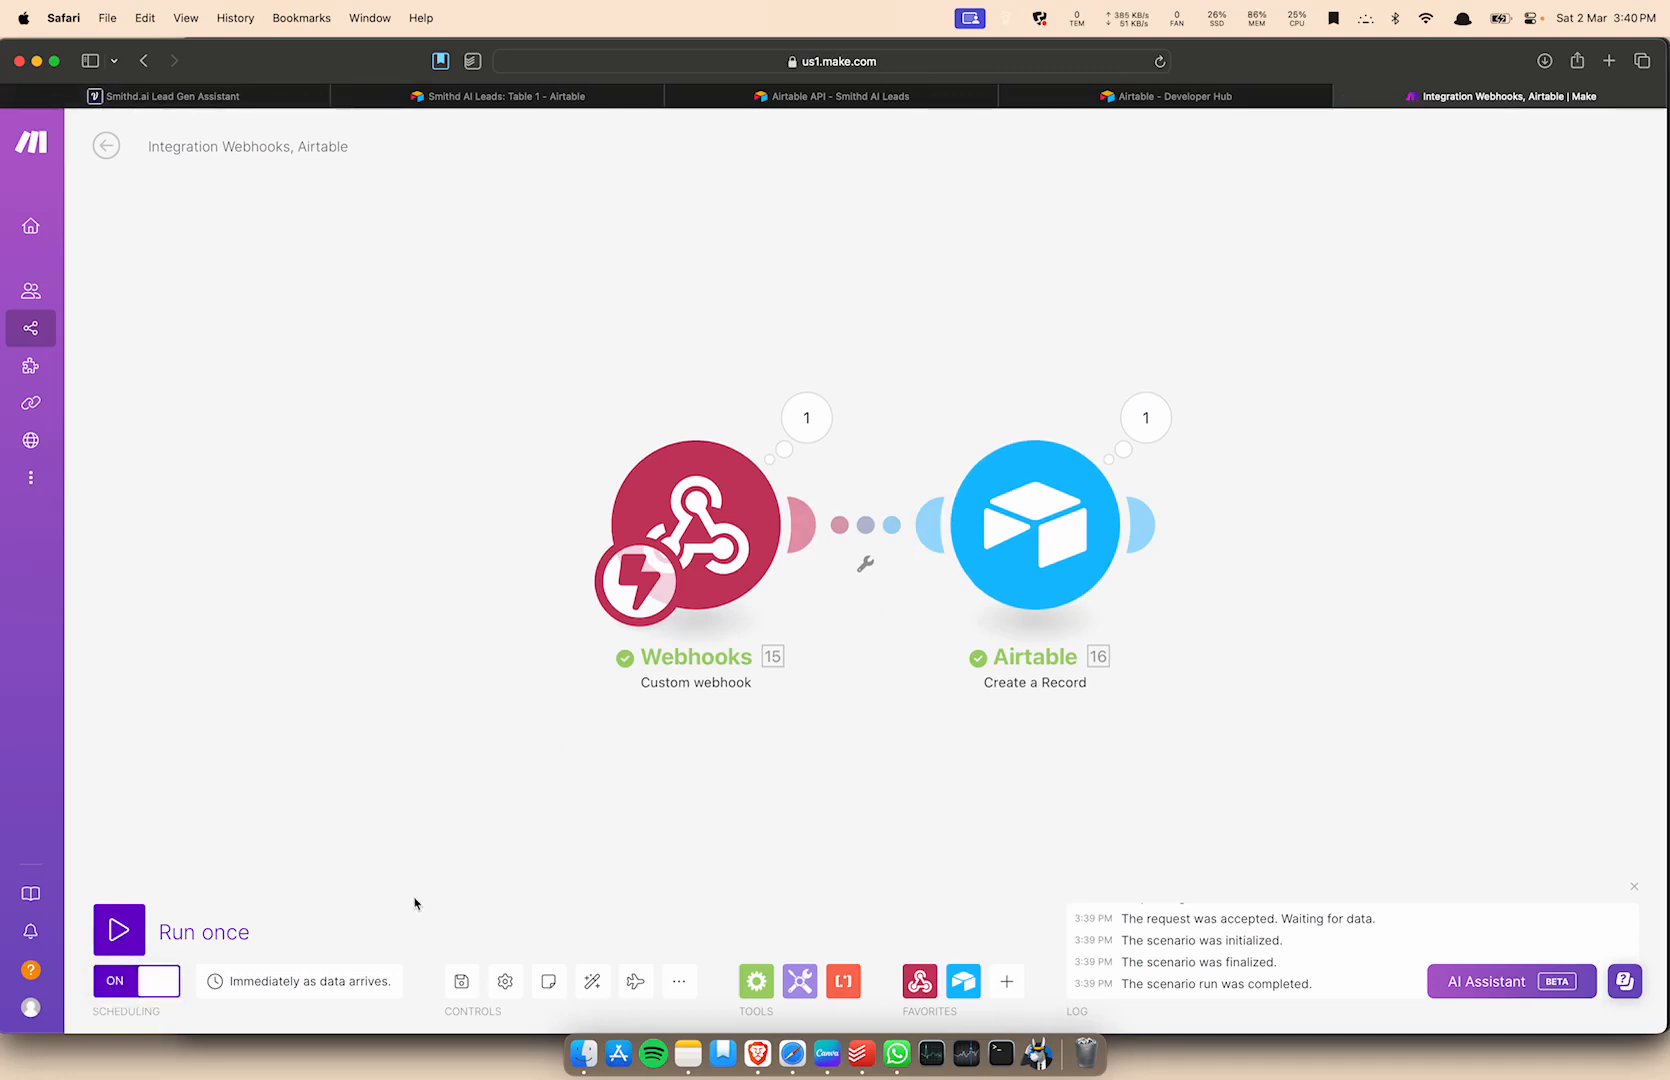
{"action": "left_click", "coordinate": [214, 981]}
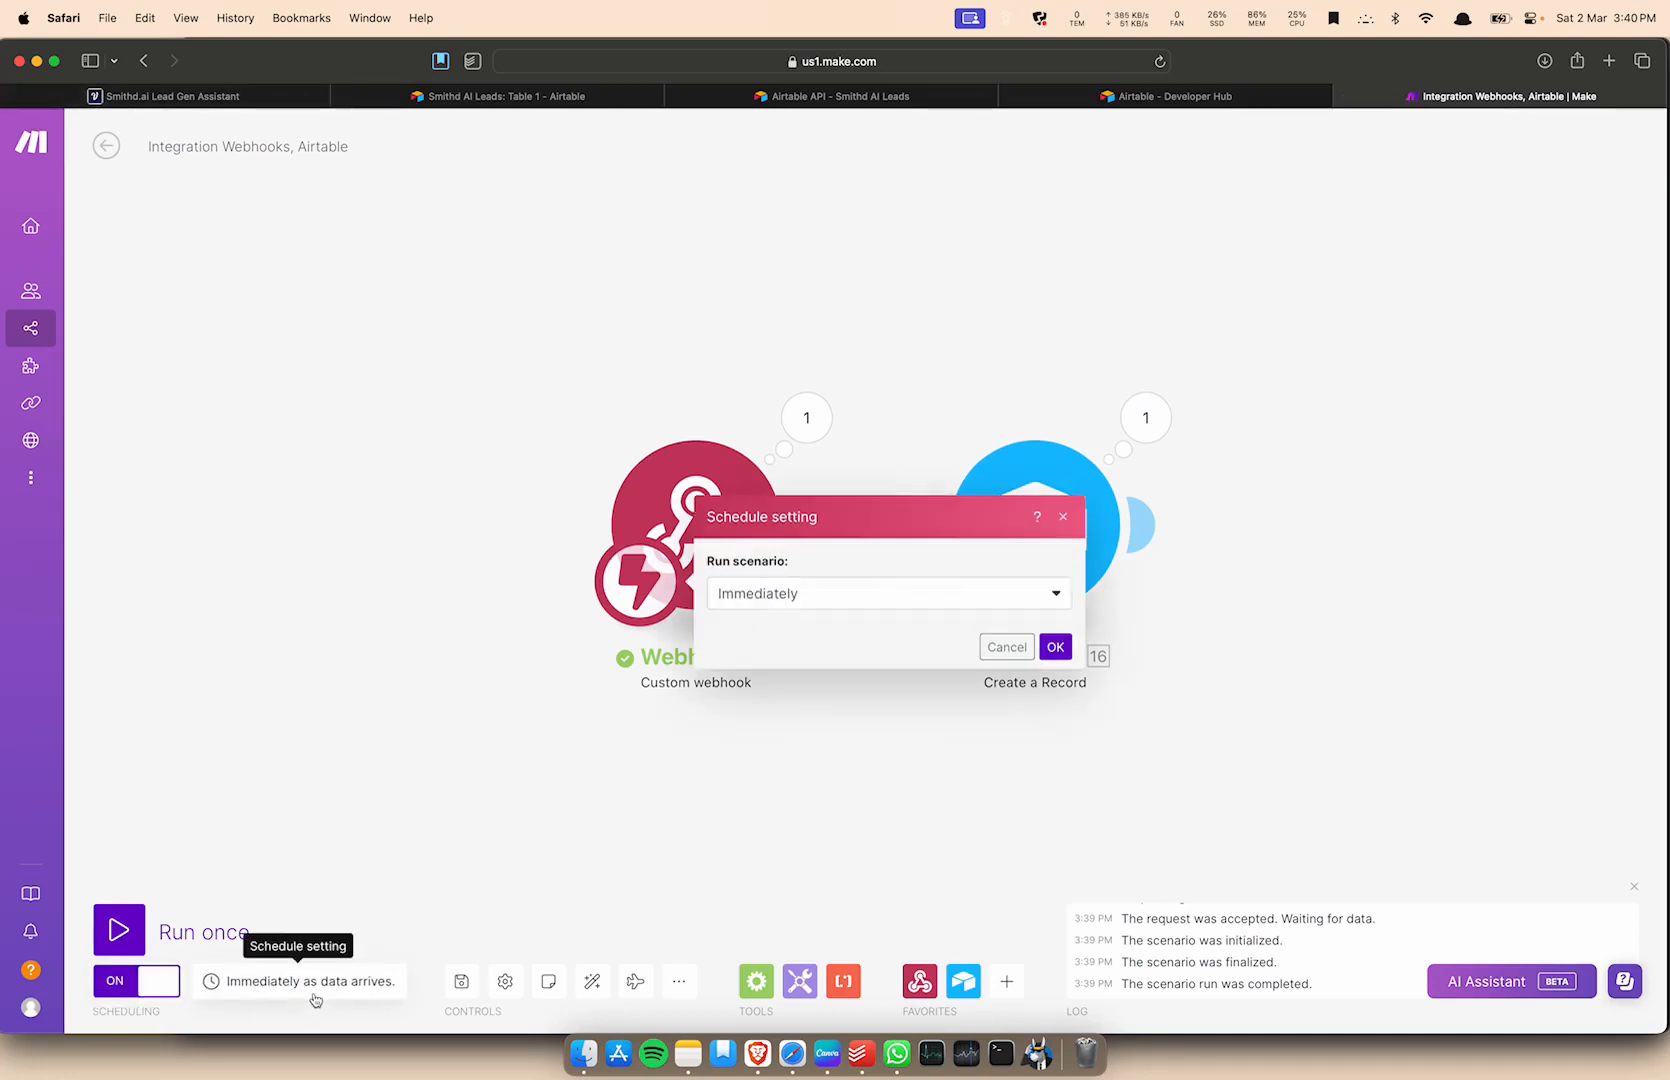
{"action": "left_click", "coordinate": [1056, 647]}
Start a test run of the assistant in Voiceflow, choose Contact Support and consent to sharing information.
{"action": "left_click", "coordinate": [234, 99]}
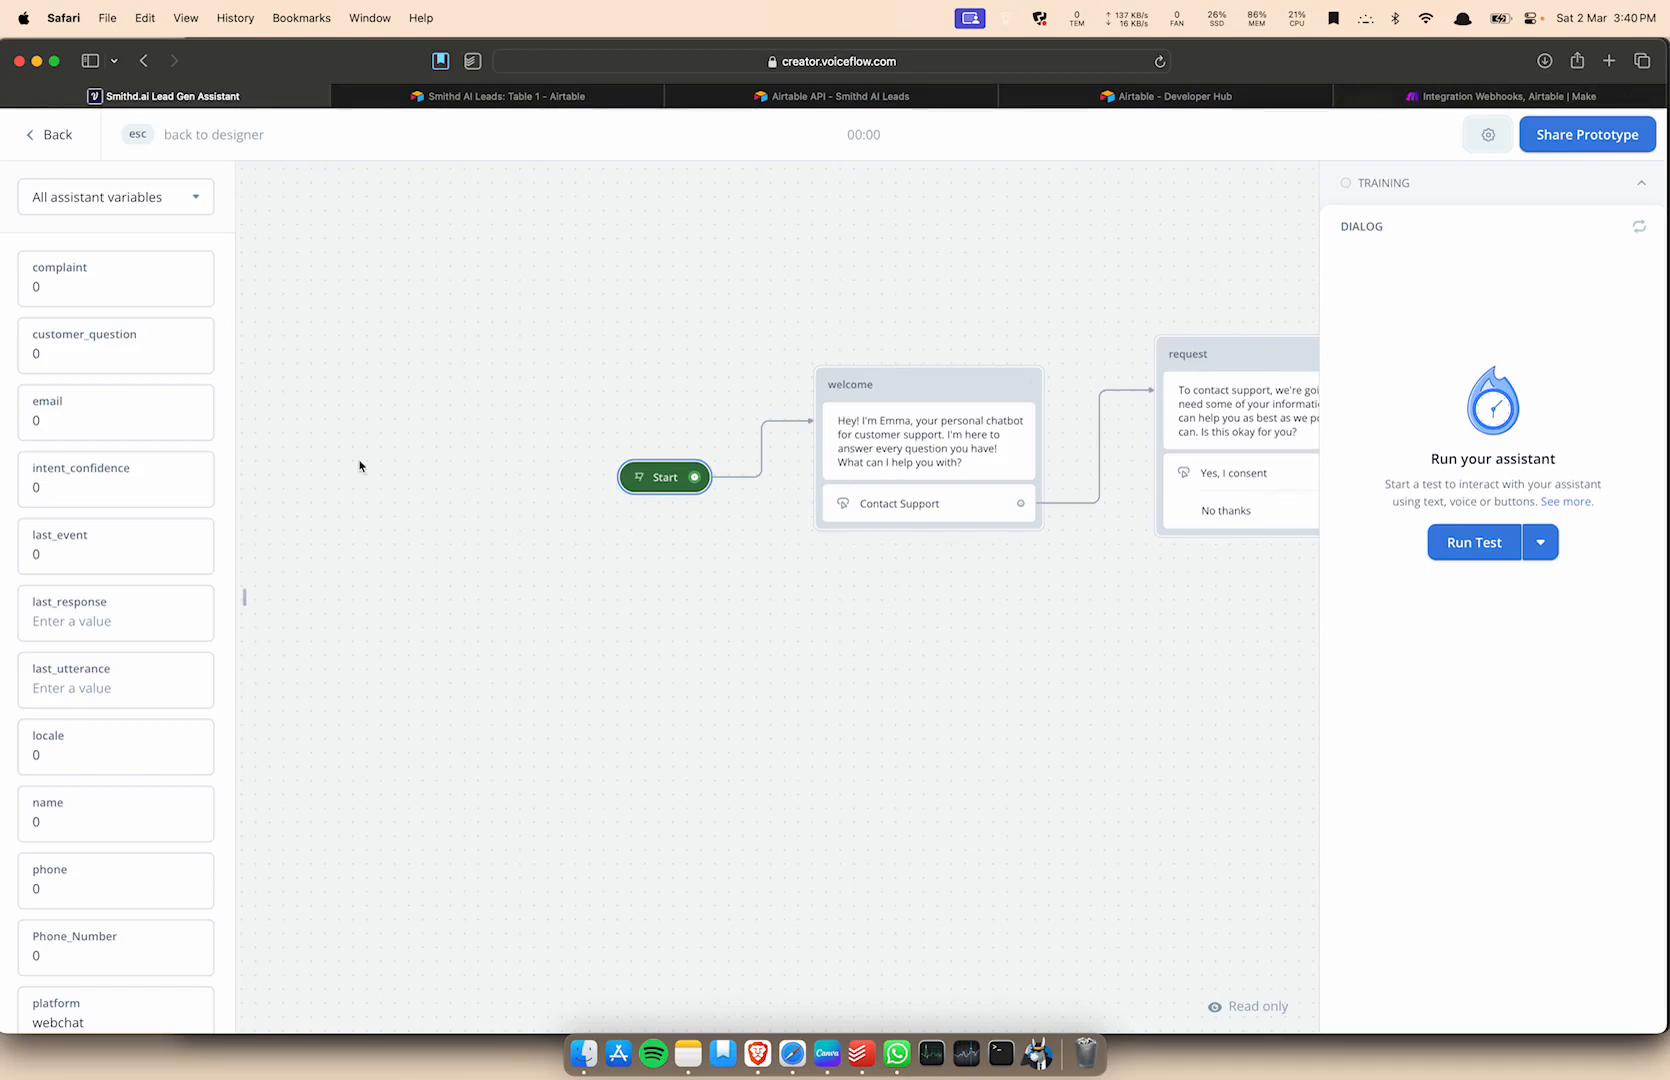
{"action": "left_click", "coordinate": [1470, 542]}
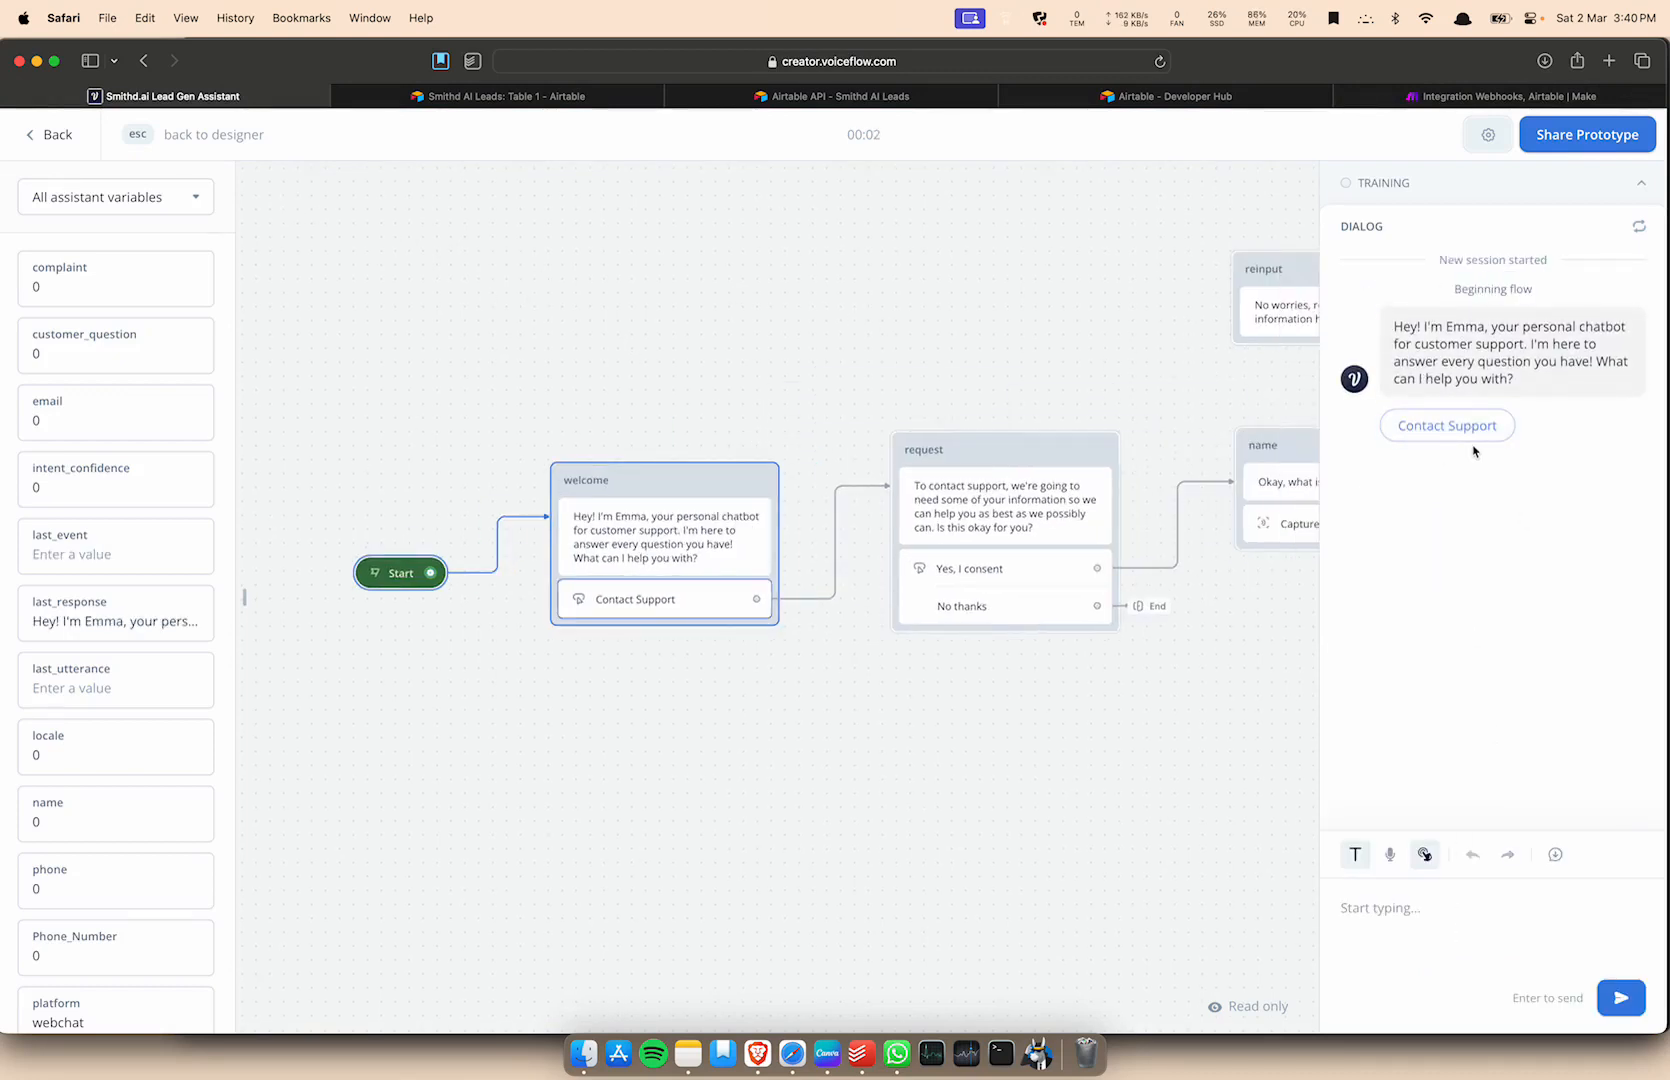
{"action": "left_click", "coordinate": [1447, 428]}
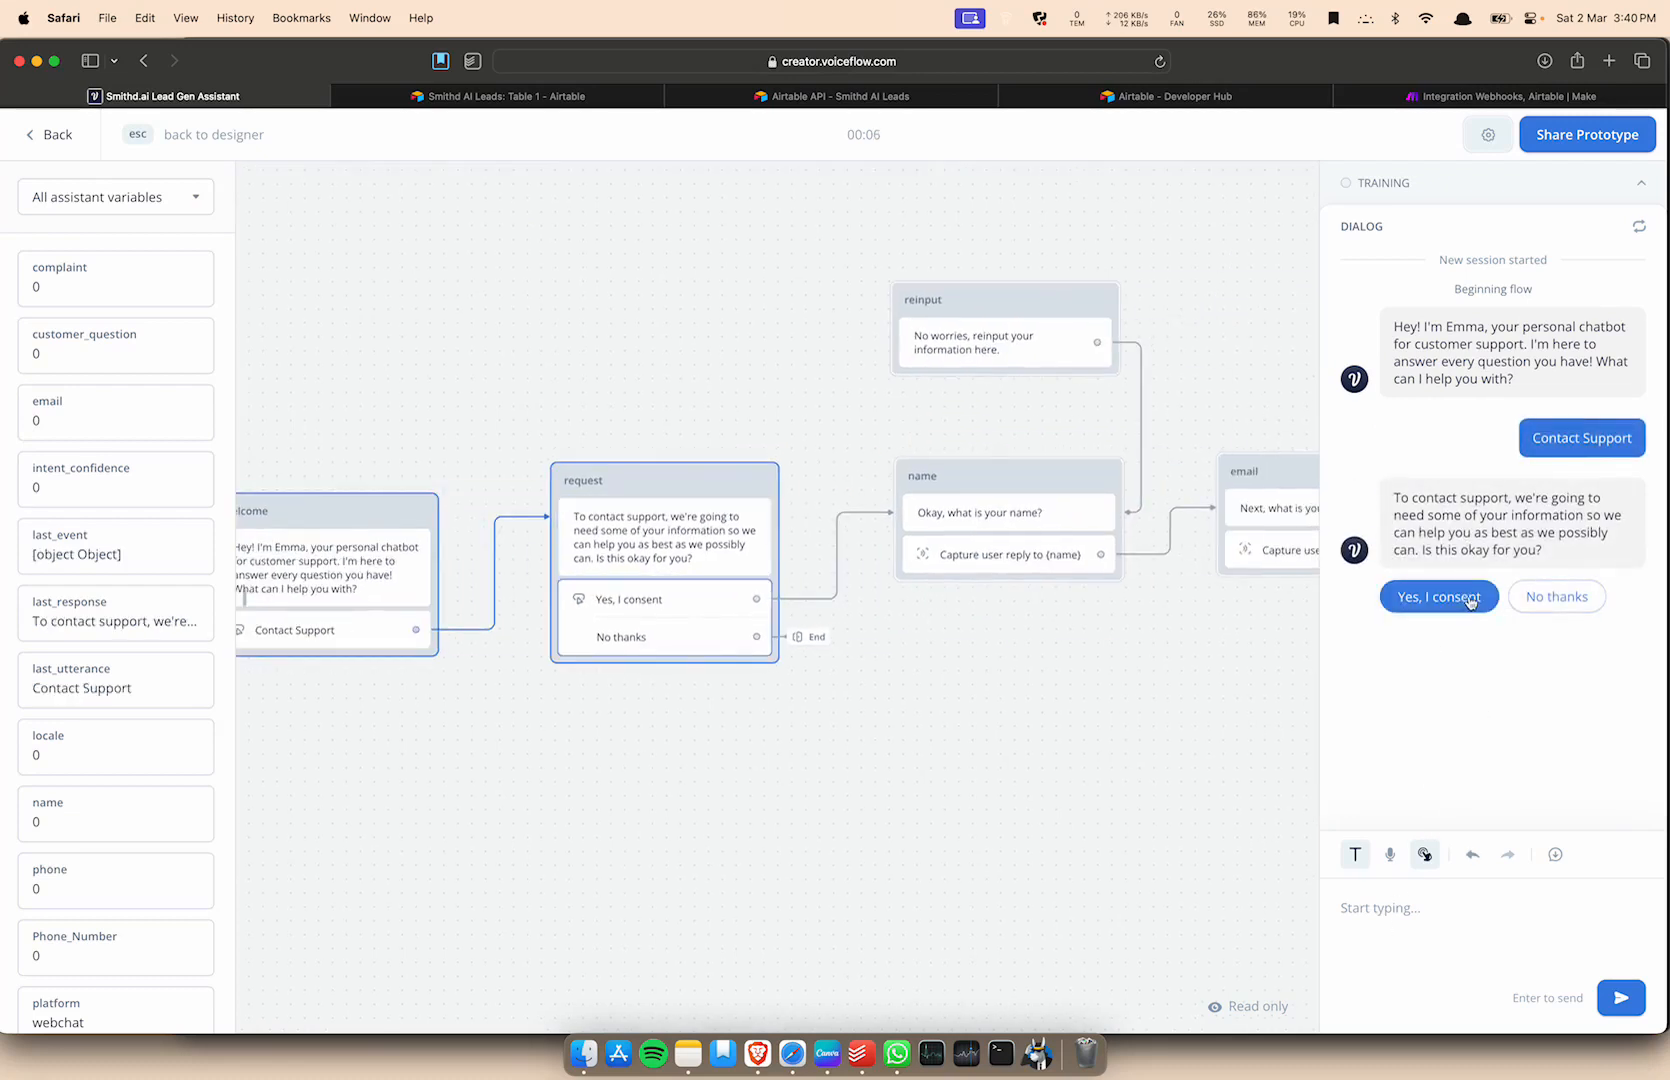
{"action": "left_click", "coordinate": [1467, 600]}
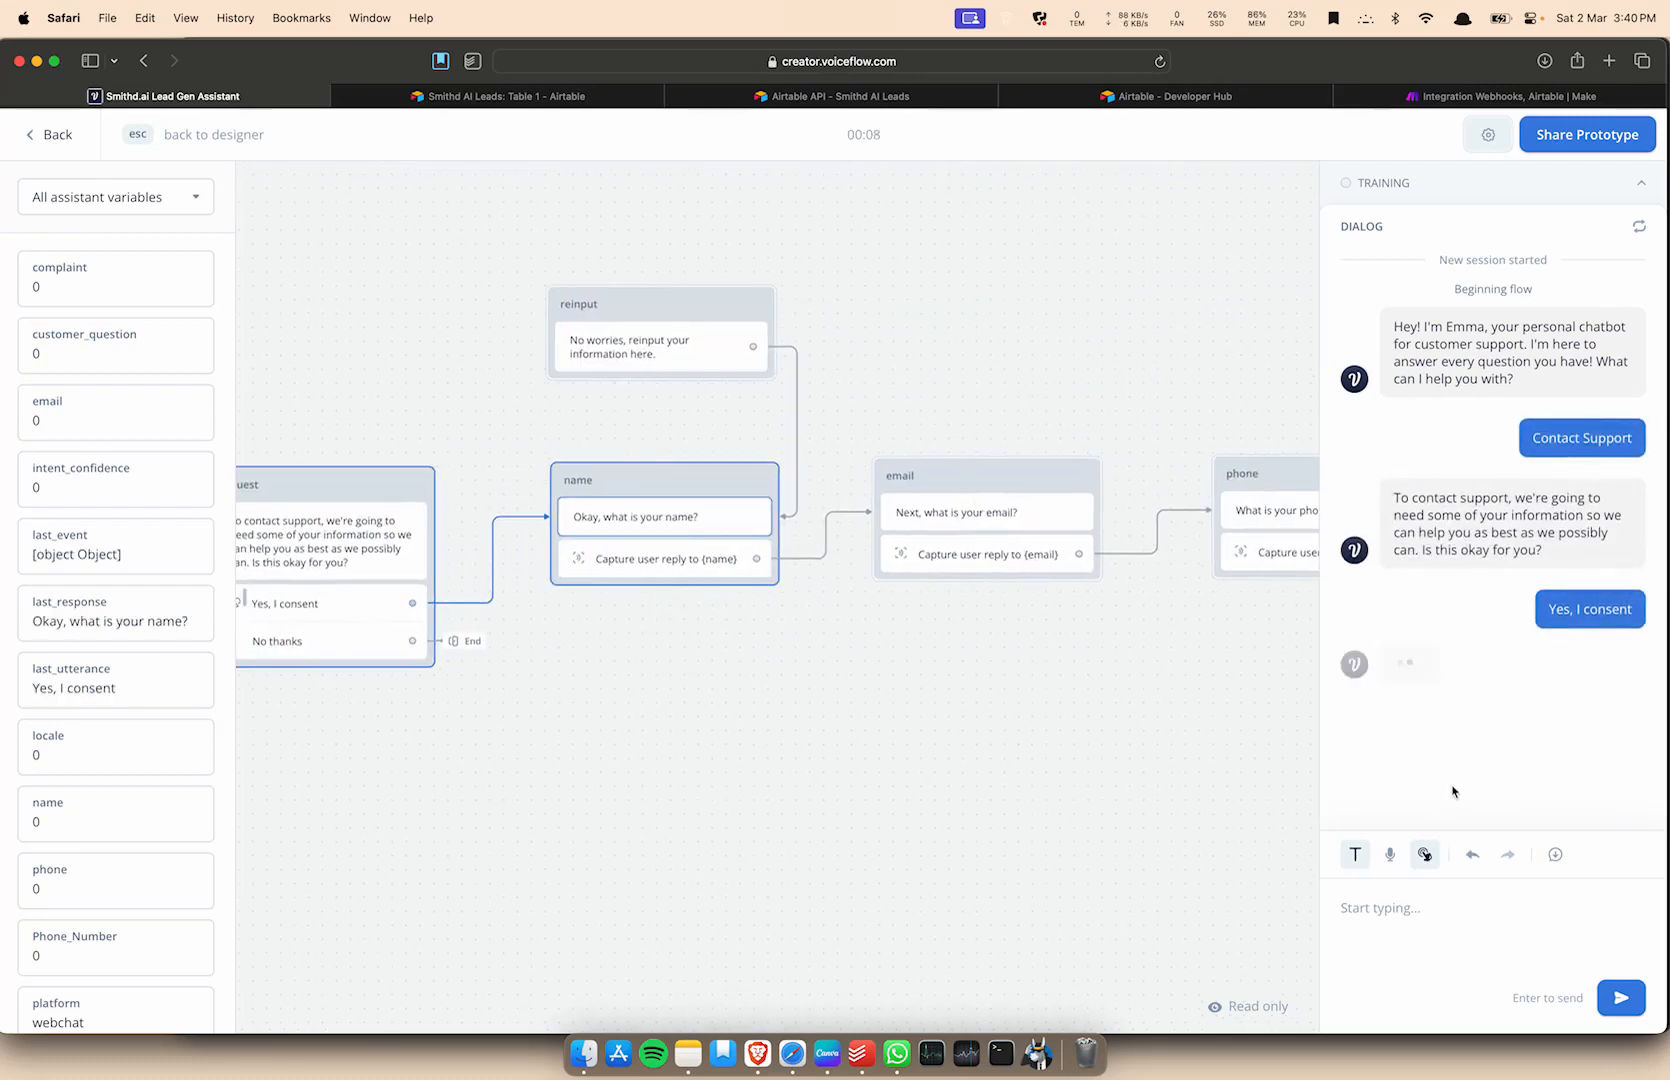
Answer the chatbot's prompts with the customer's full name, email address and phone number.
{"action": "left_click", "coordinate": [1411, 908]}
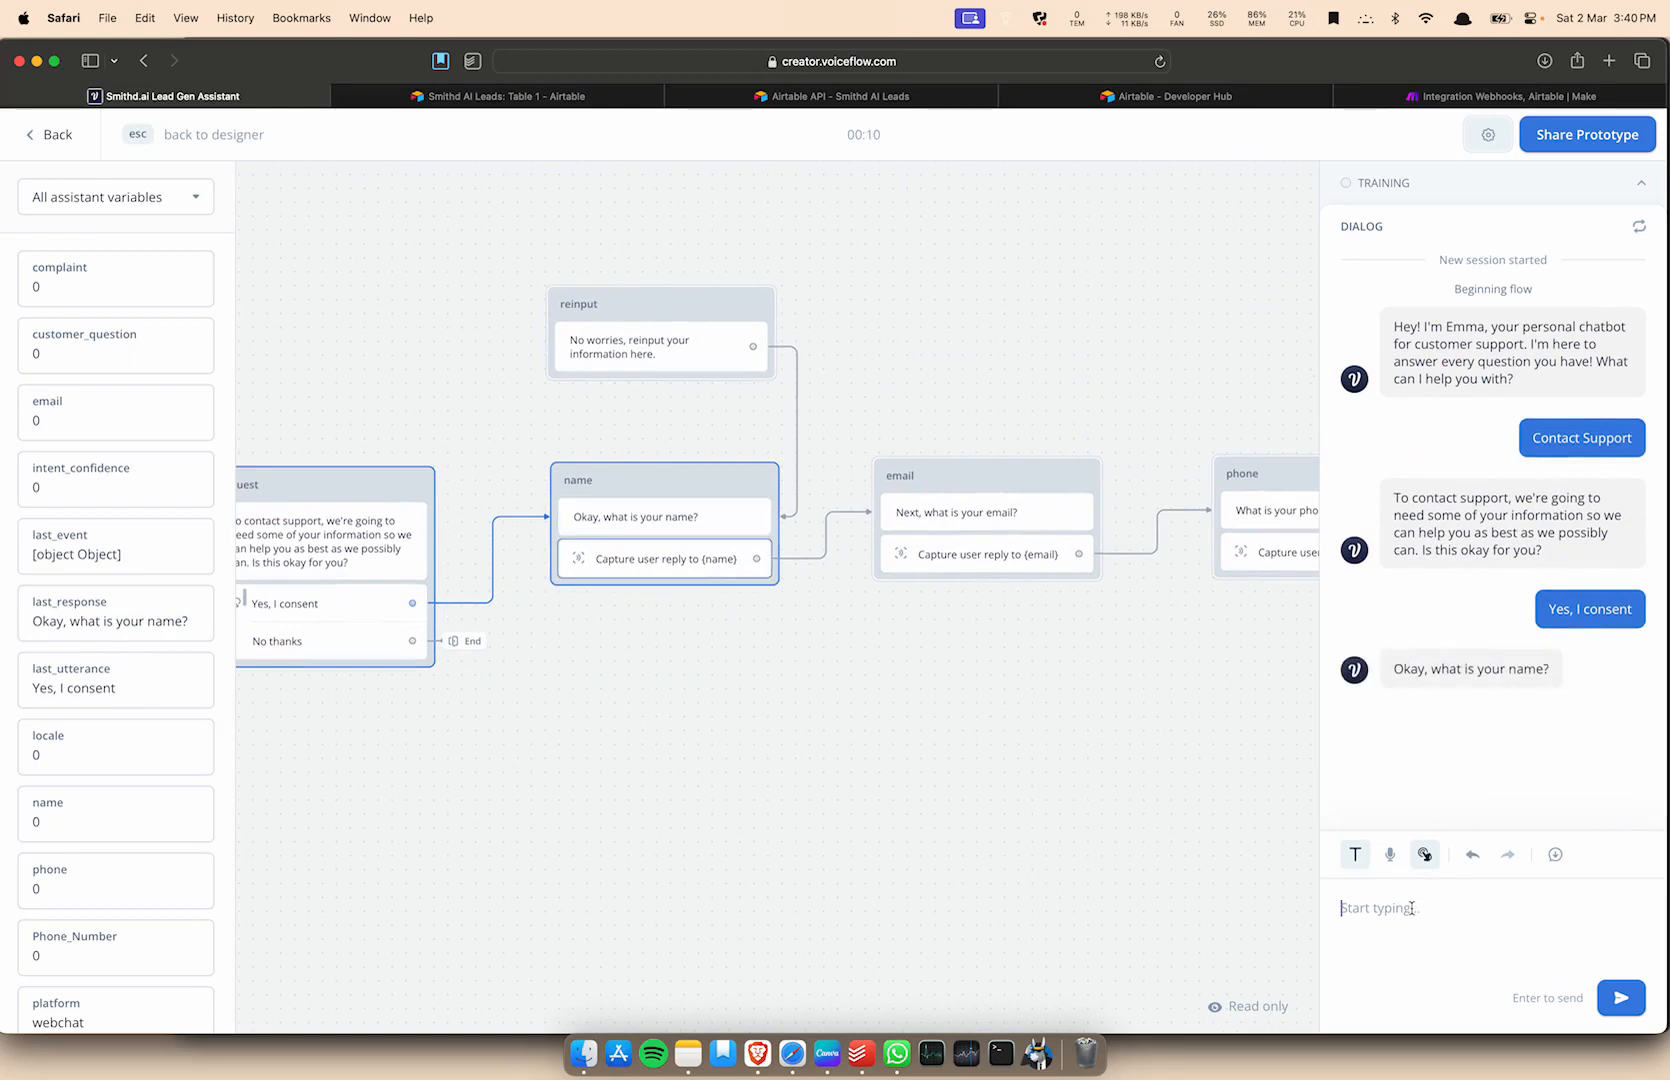
{"action": "type", "text": "john Doe"}
{"action": "key", "text": "Return"}
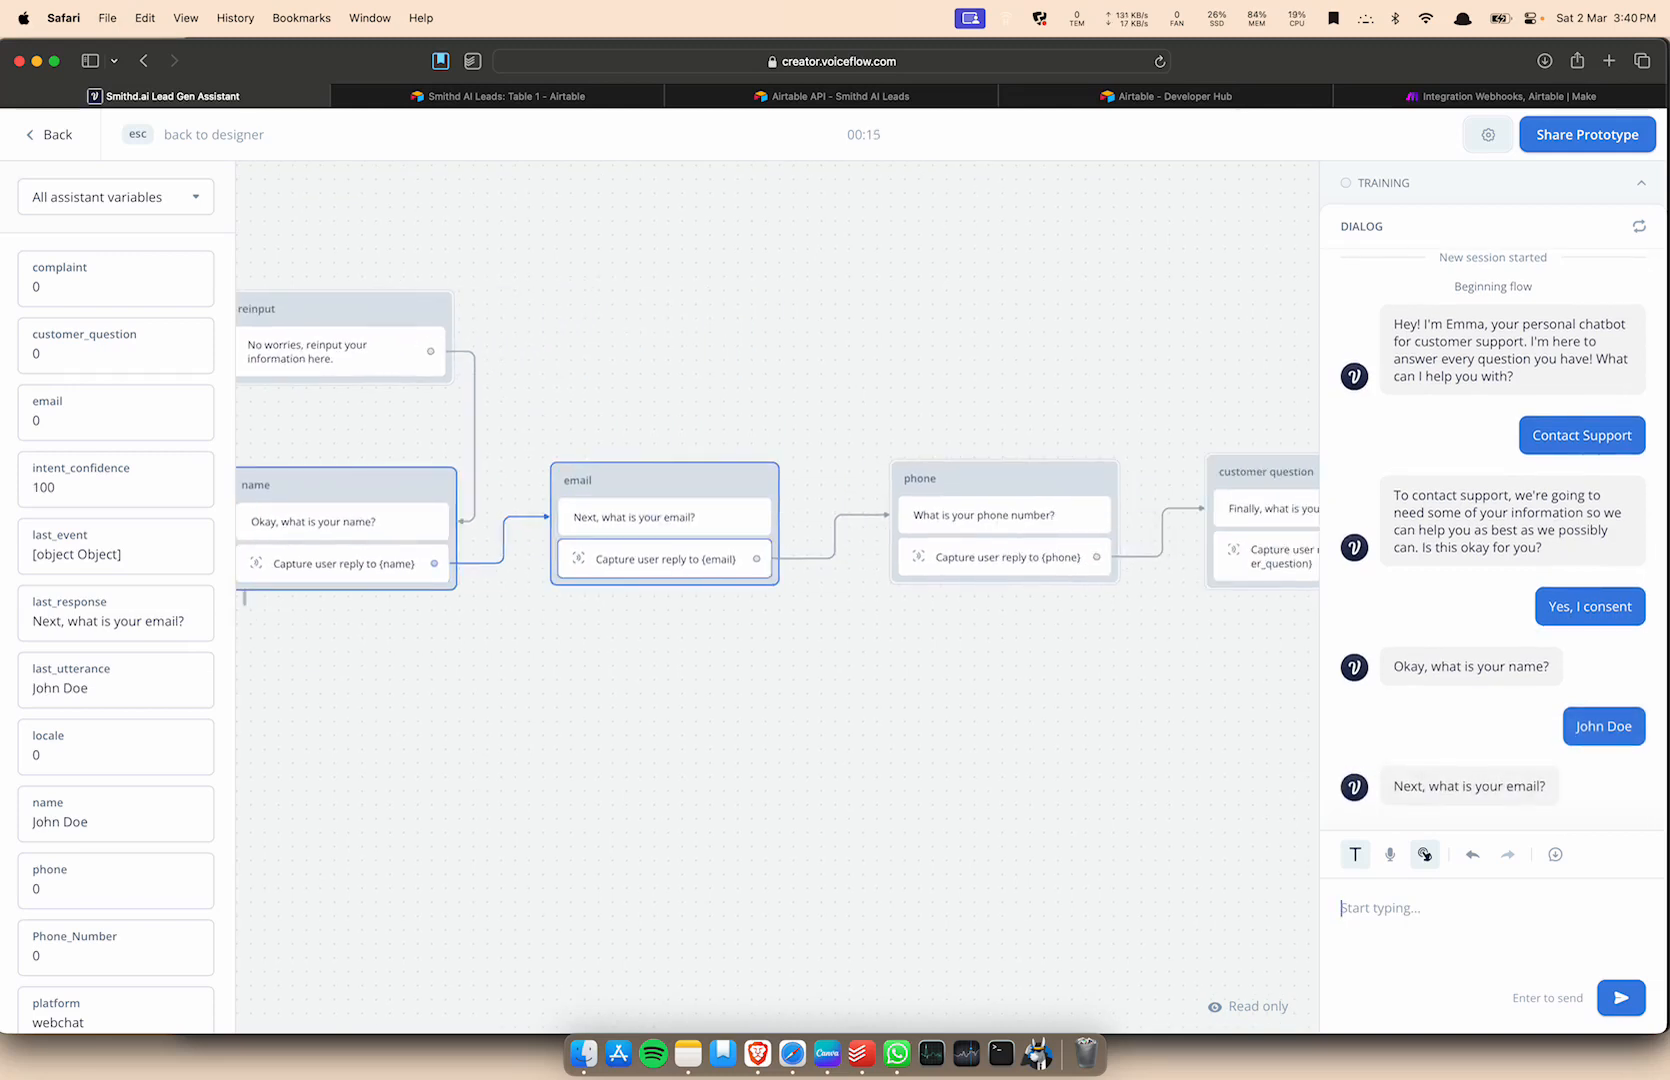
{"action": "type", "text": "John.doe@example.com"}
{"action": "key", "text": "Return"}
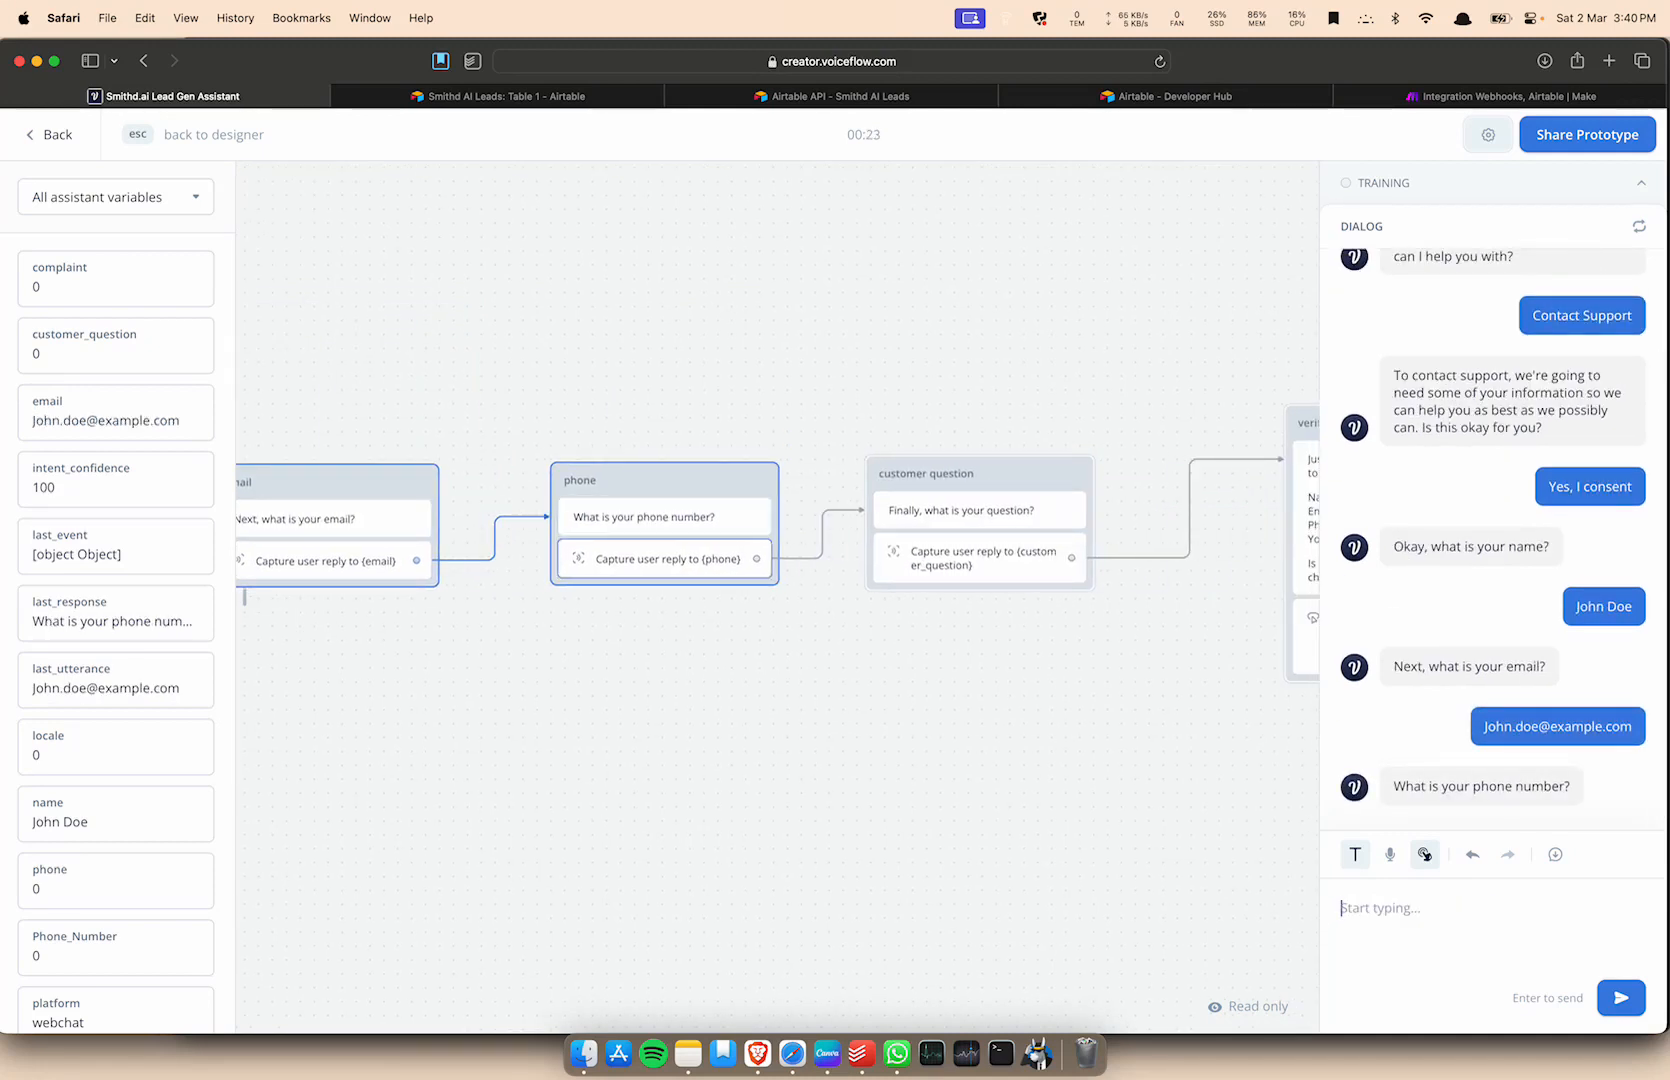
{"action": "type", "text": "1234567890"}
{"action": "key", "text": "Return"}
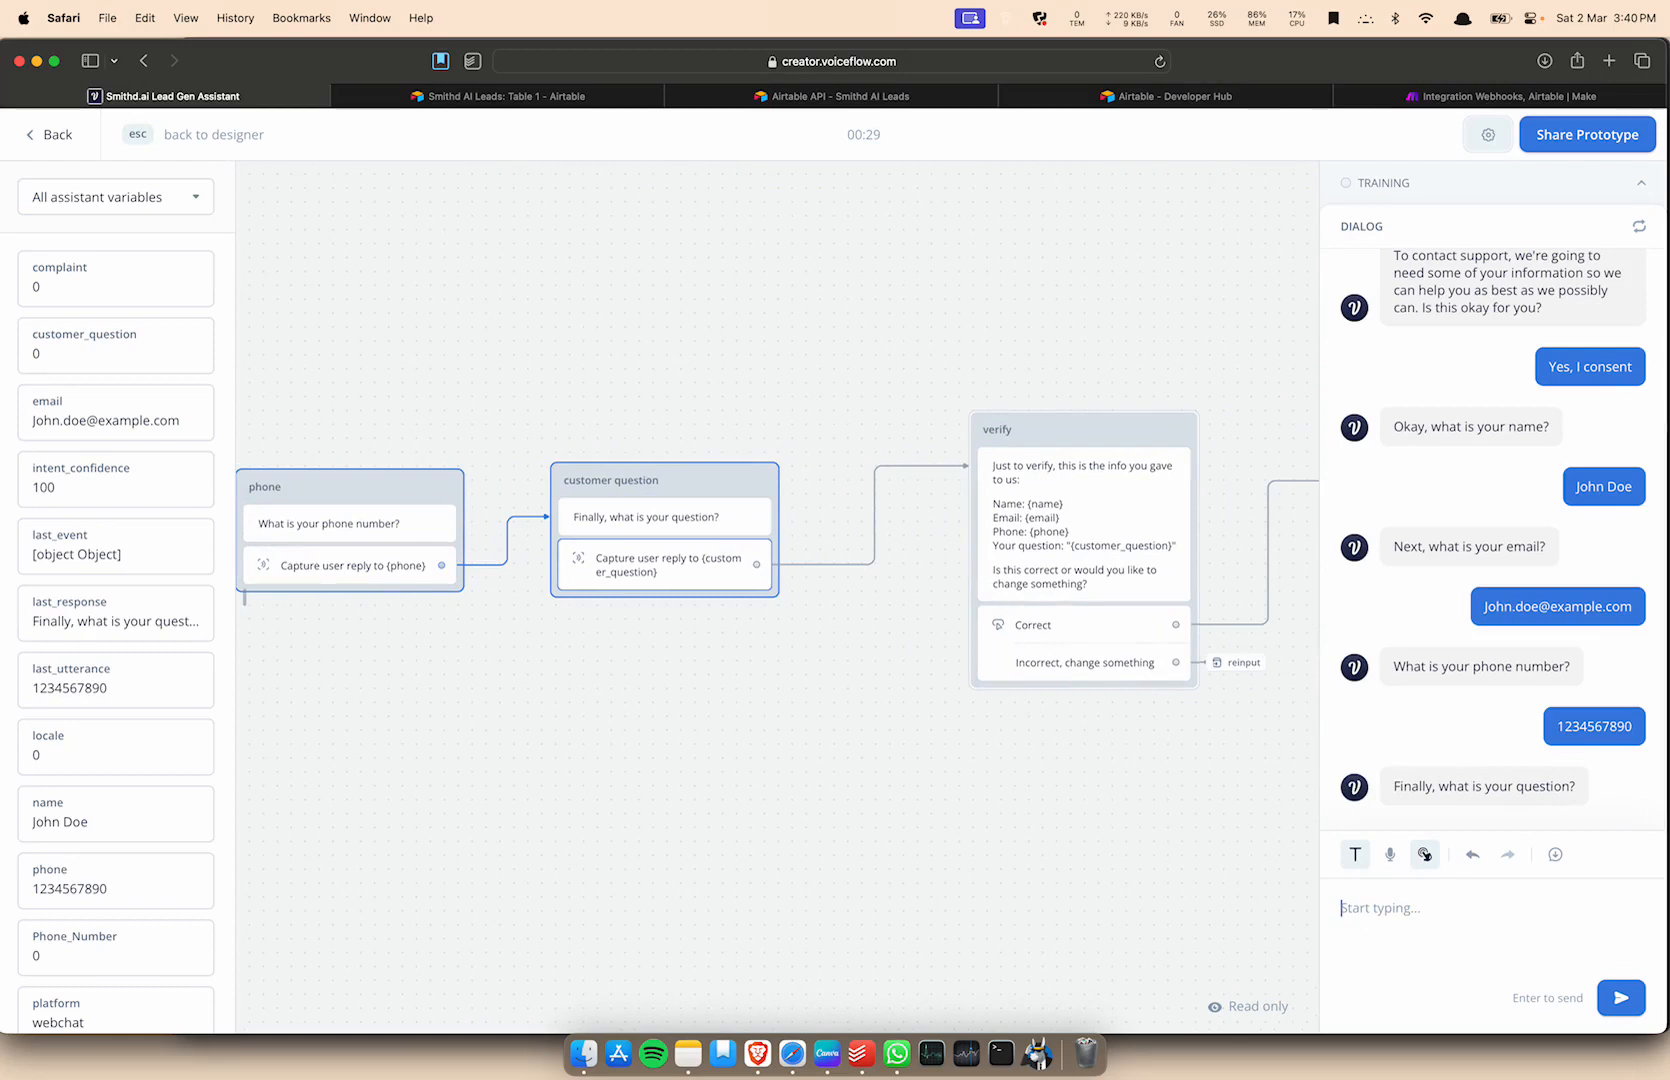
Submit "When can I book an appointment" as the customer question and verify the collected details as Correct.
{"action": "type", "text": "When can I book an appointment"}
{"action": "key", "text": "Return"}
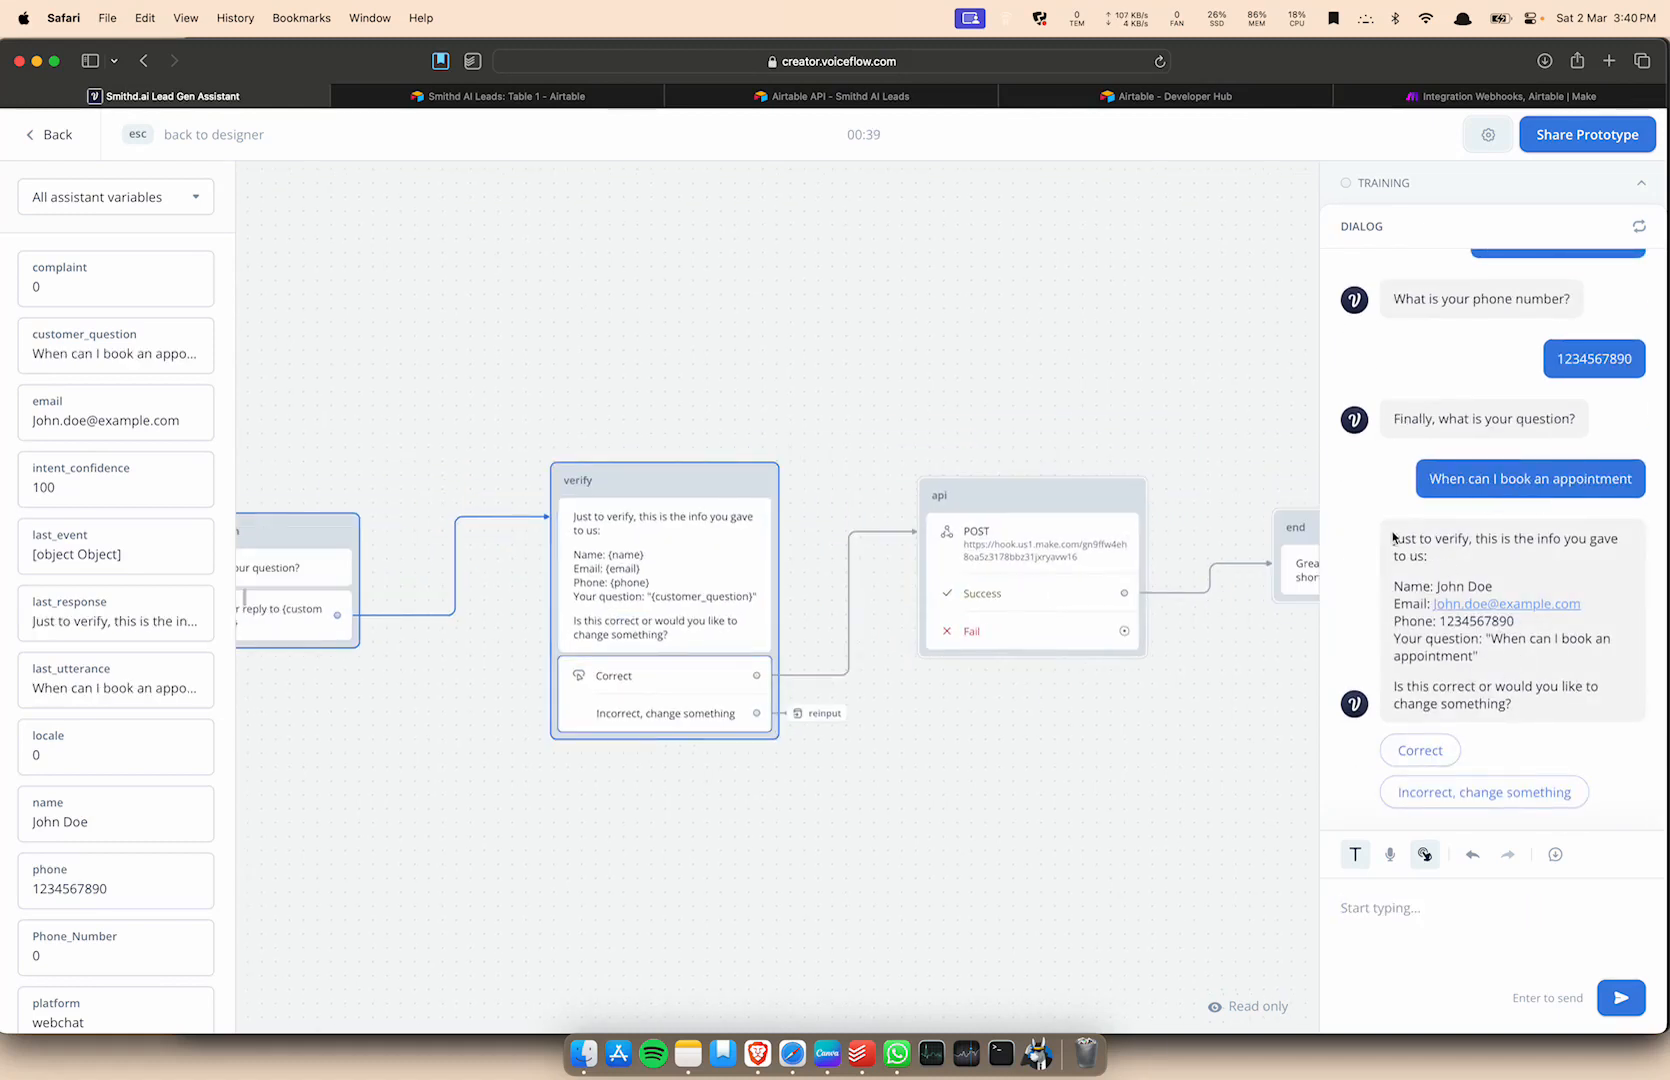
{"action": "left_click", "coordinate": [1411, 745]}
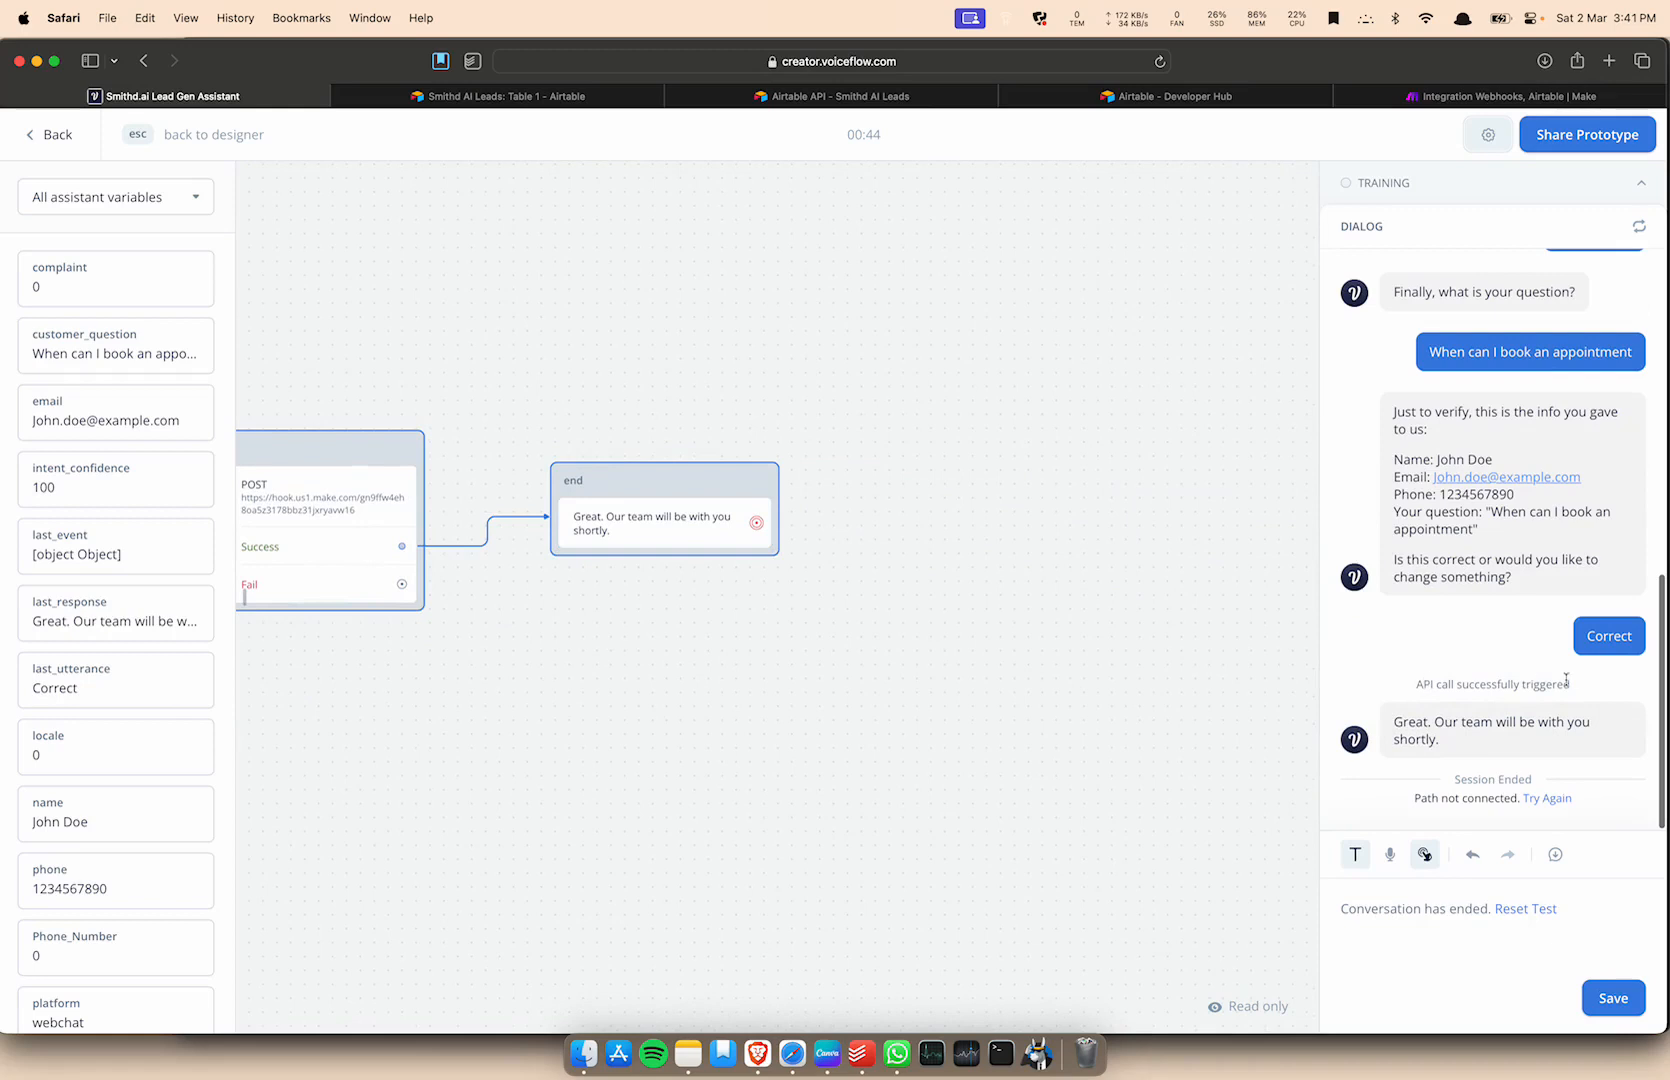
Check the Smithd AI Leads table in Airtable for the submitted lead and compare it with the Voiceflow test conversation.
{"action": "left_click", "coordinate": [571, 101]}
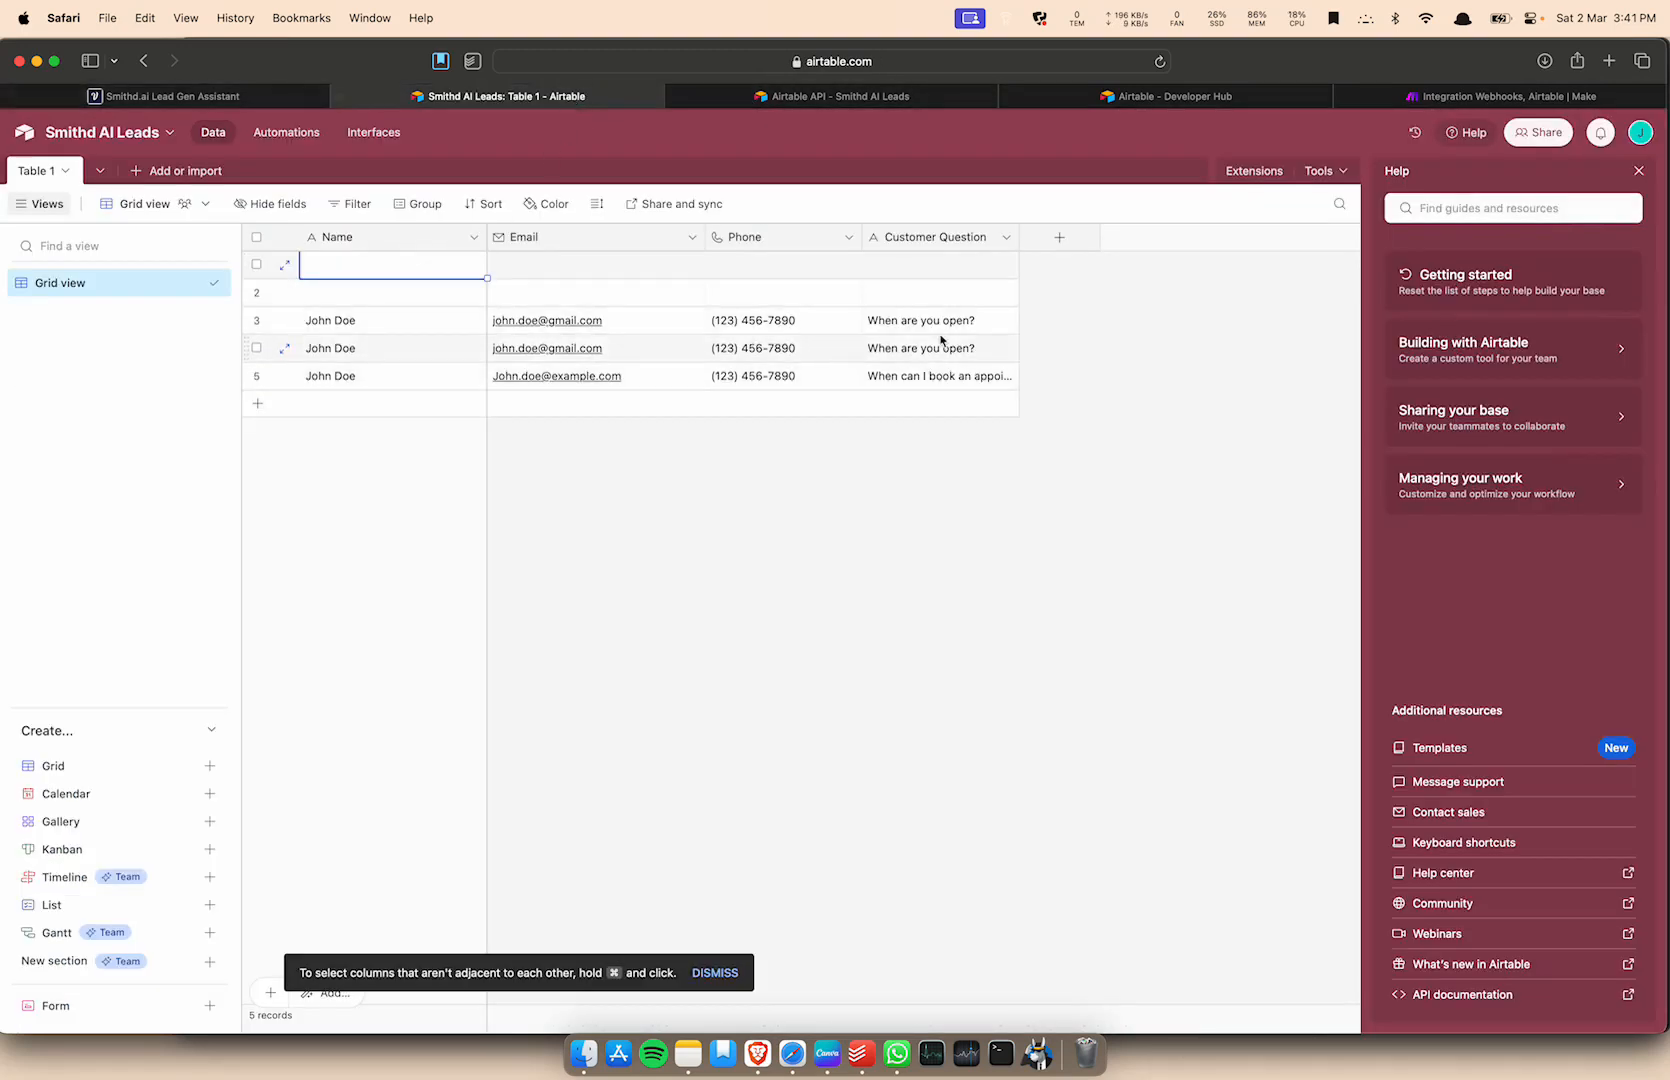
{"action": "left_click", "coordinate": [924, 376]}
{"action": "left_click", "coordinate": [899, 467]}
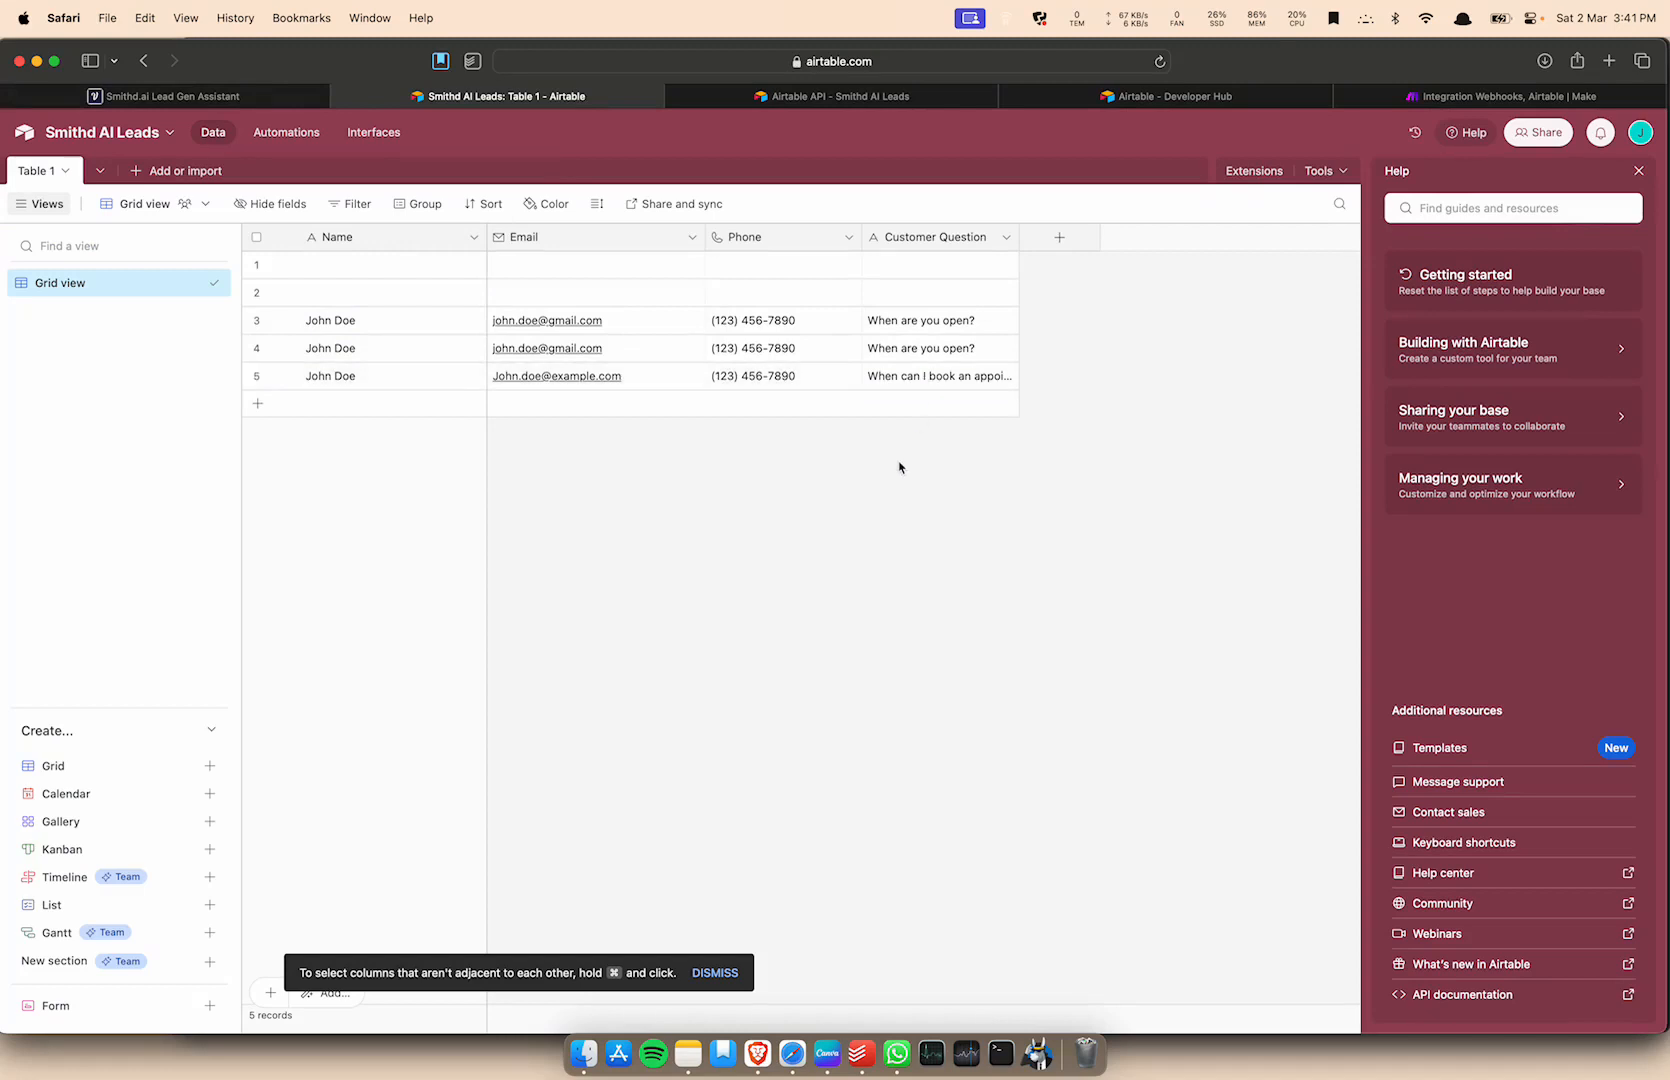
{"action": "left_click", "coordinate": [228, 100]}
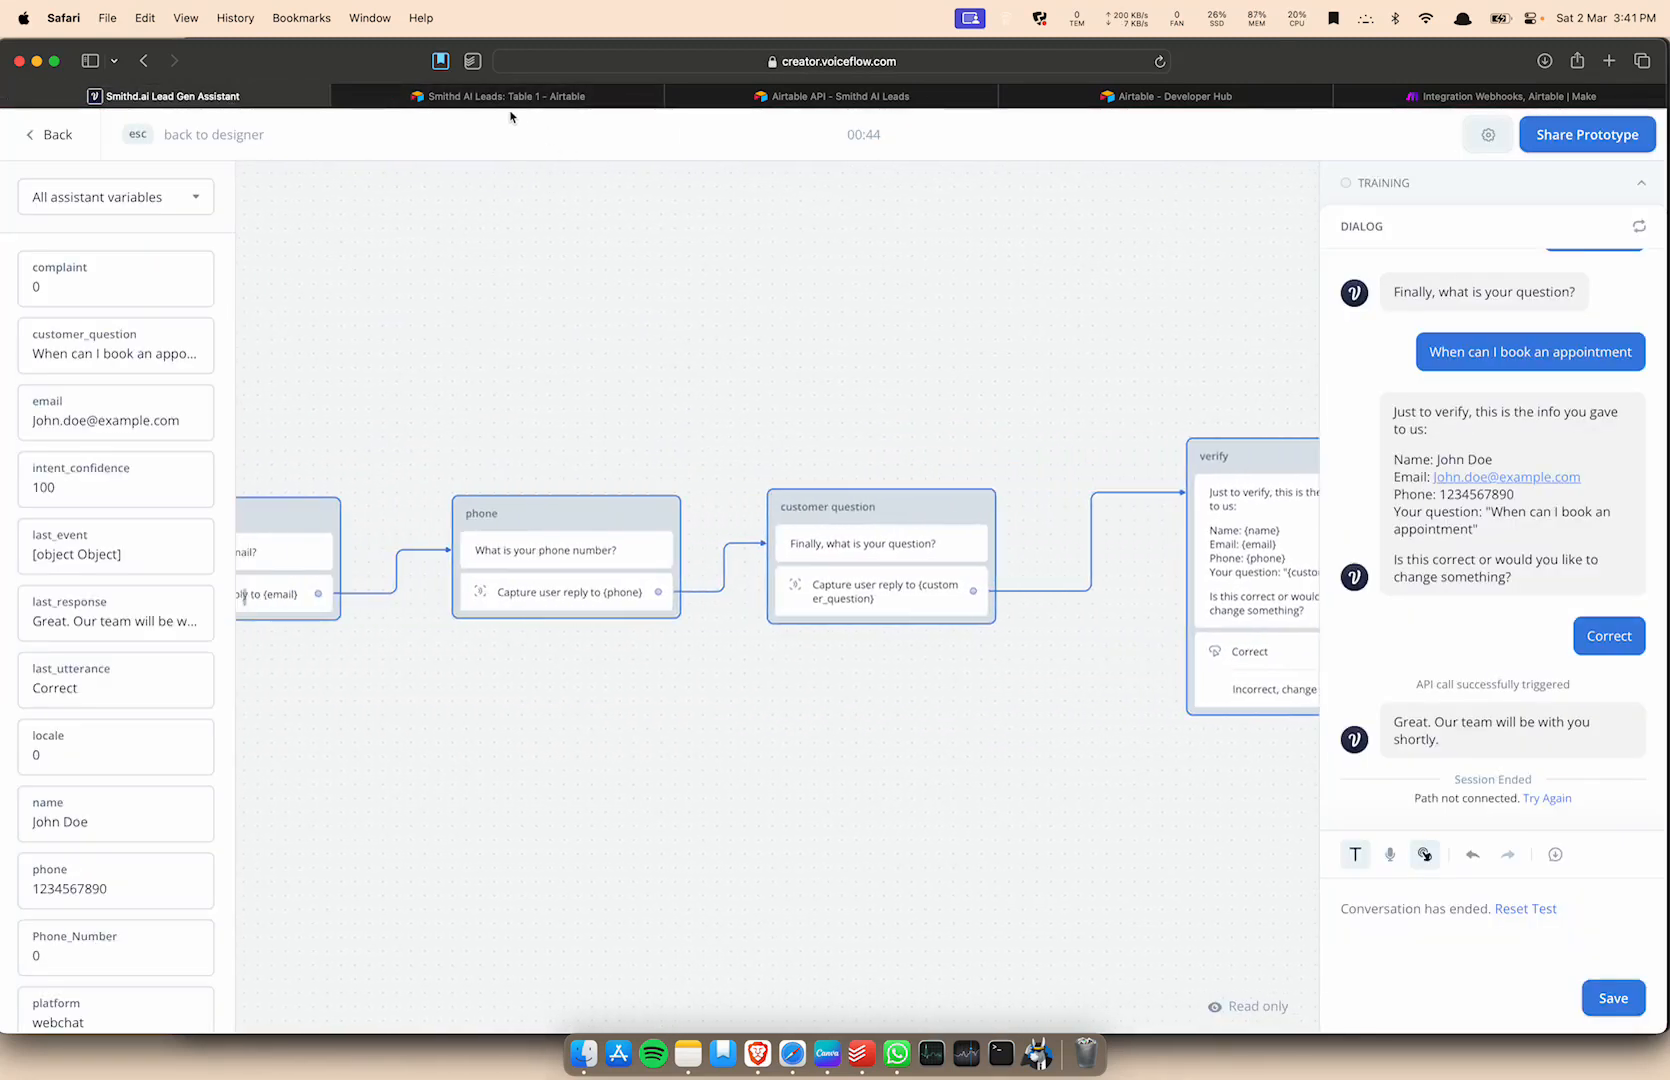
{"action": "left_click", "coordinate": [495, 100]}
{"action": "left_click", "coordinate": [220, 97]}
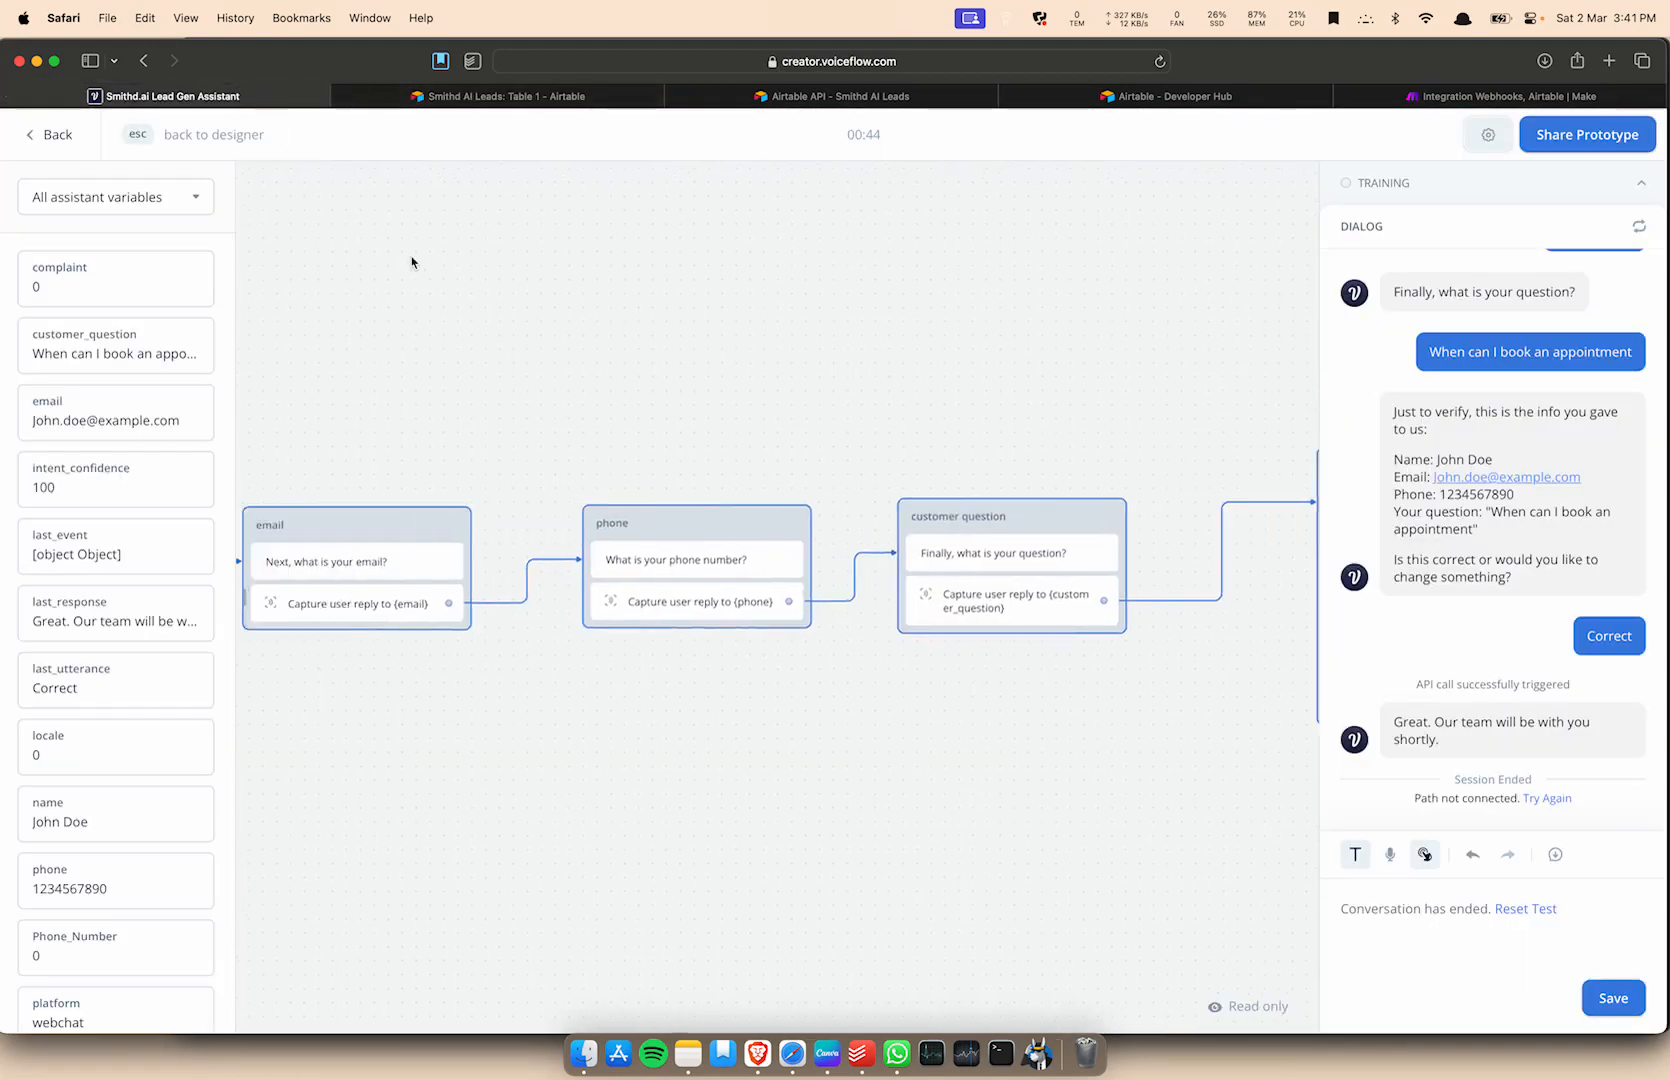